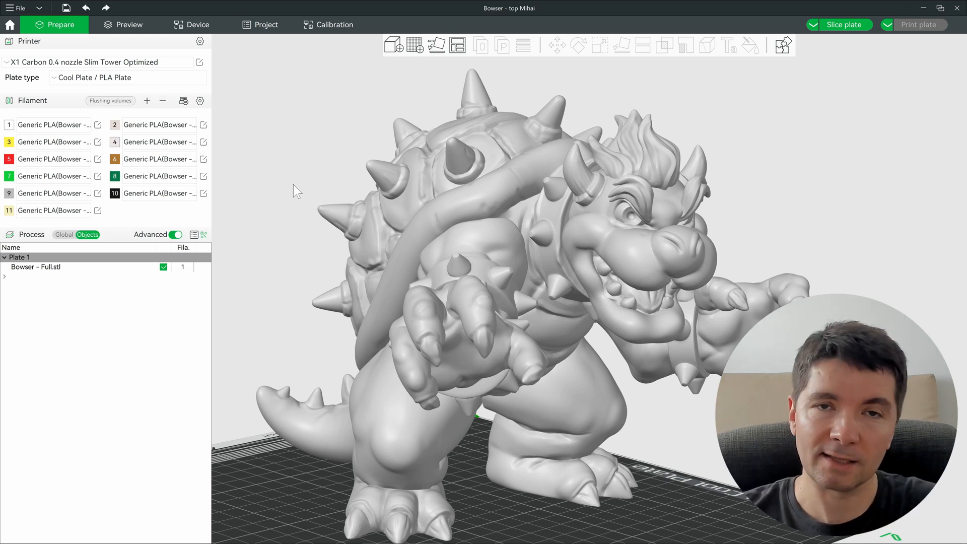
# Step: Change filament 1's colour to a green shade, then bring up the X1 Top printer's Device page
pyautogui.moveTo(293, 185); pyautogui.dragTo(598, 305)
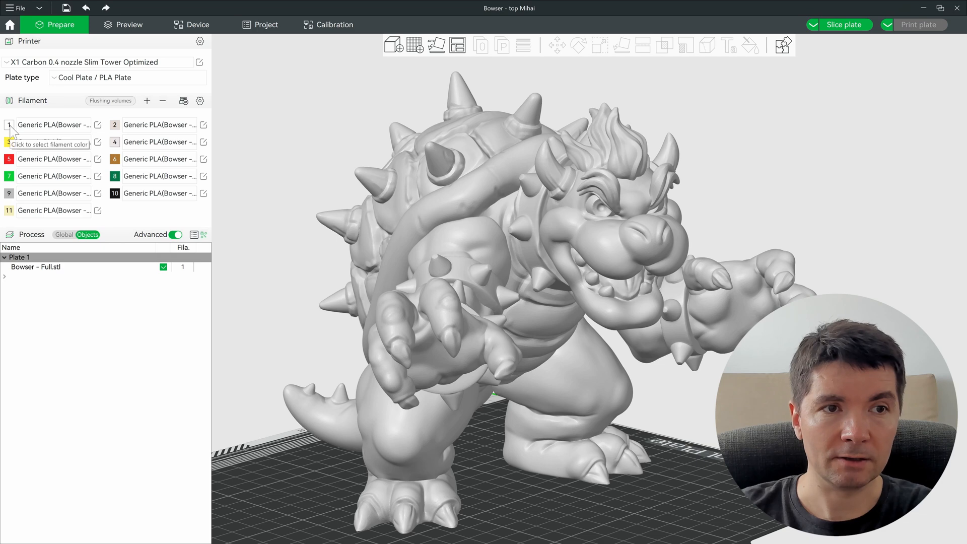
pyautogui.click(8, 125)
pyautogui.click(223, 79)
pyautogui.moveTo(196, 5); pyautogui.dragTo(308, 101)
pyautogui.moveTo(285, 147)
pyautogui.mouseDown()
pyautogui.moveTo(252, 133)
pyautogui.moveTo(289, 146)
pyautogui.moveTo(268, 154)
pyautogui.mouseUp()
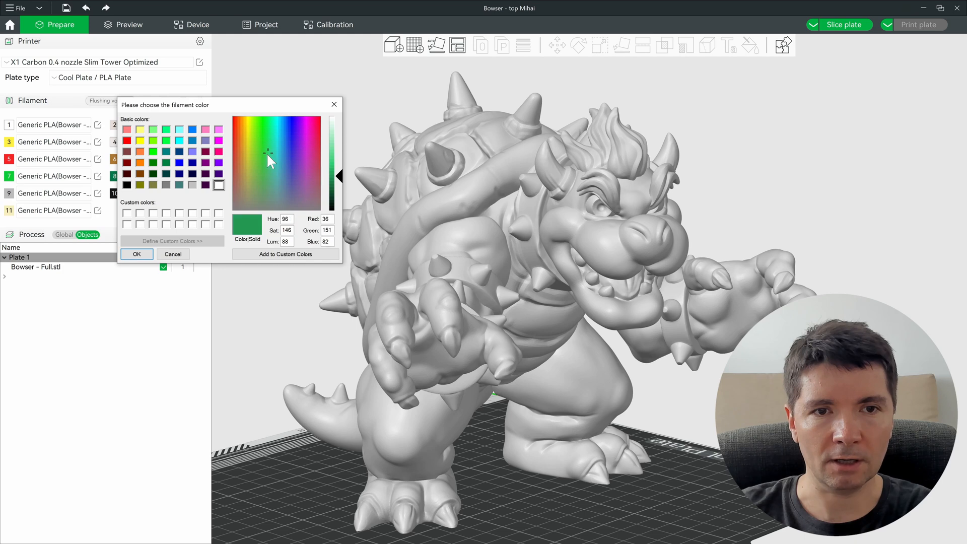
pyautogui.click(136, 254)
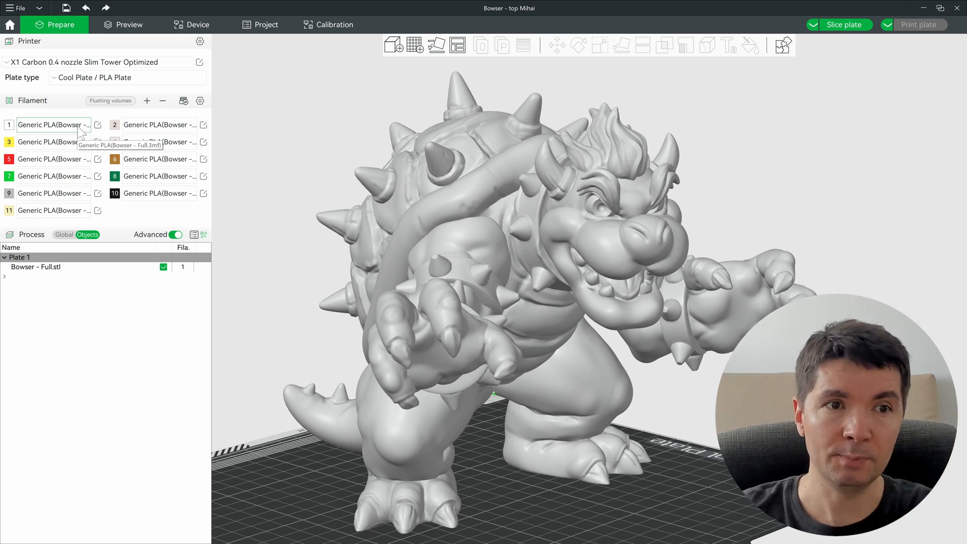
pyautogui.click(198, 25)
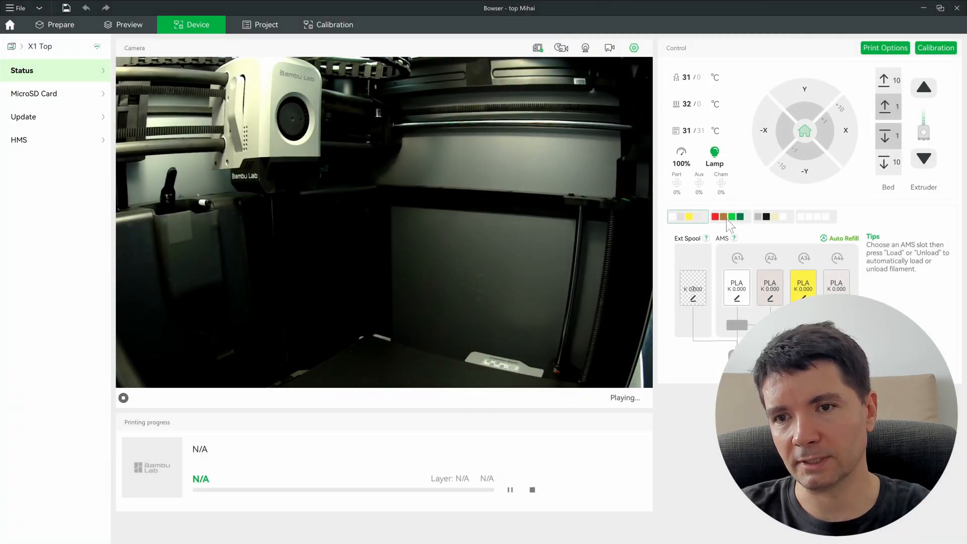
# Step: Browse the spools in the second, third and empty fourth AMS units
pyautogui.click(727, 218)
pyautogui.click(772, 218)
pyautogui.click(808, 218)
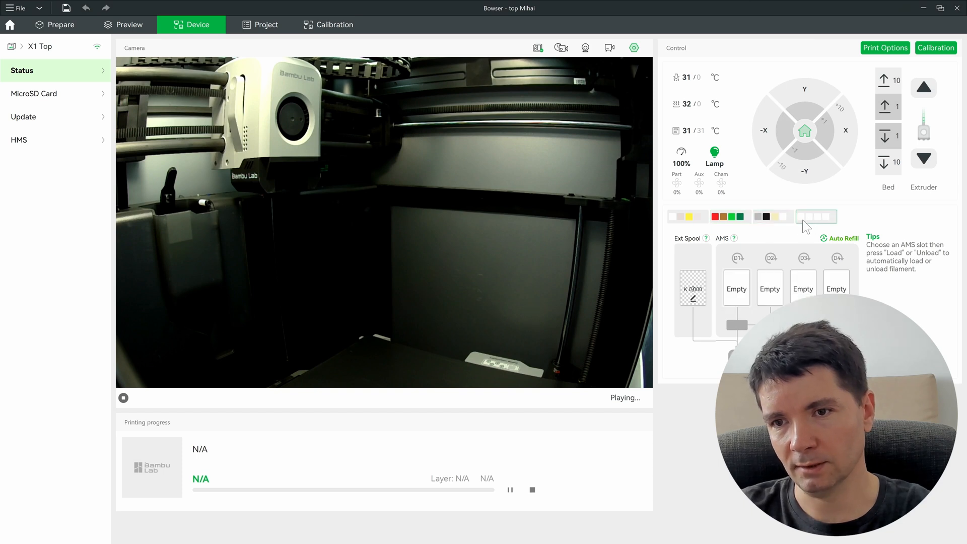
pyautogui.click(727, 218)
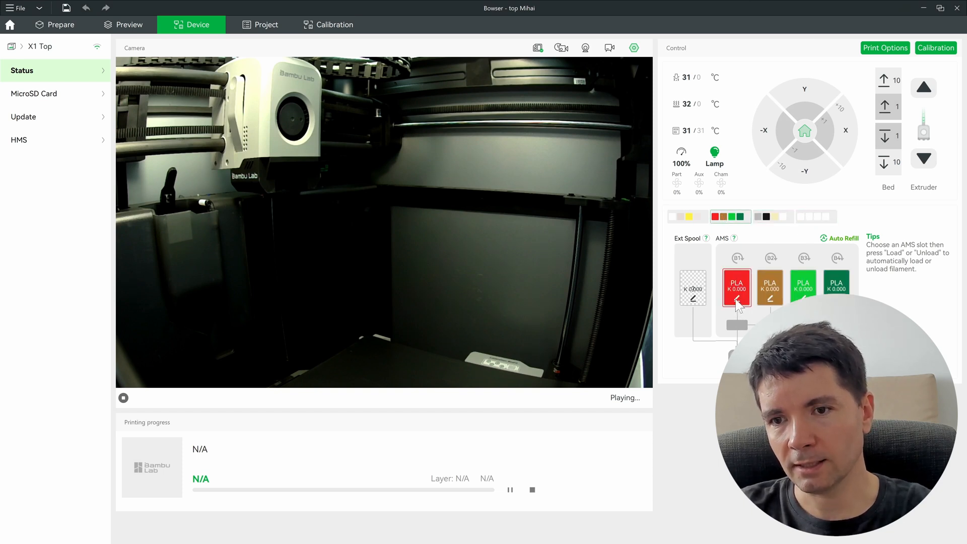
# Step: Inspect the colour settings of slot B1's red spool and close them unchanged
pyautogui.click(737, 298)
pyautogui.click(725, 229)
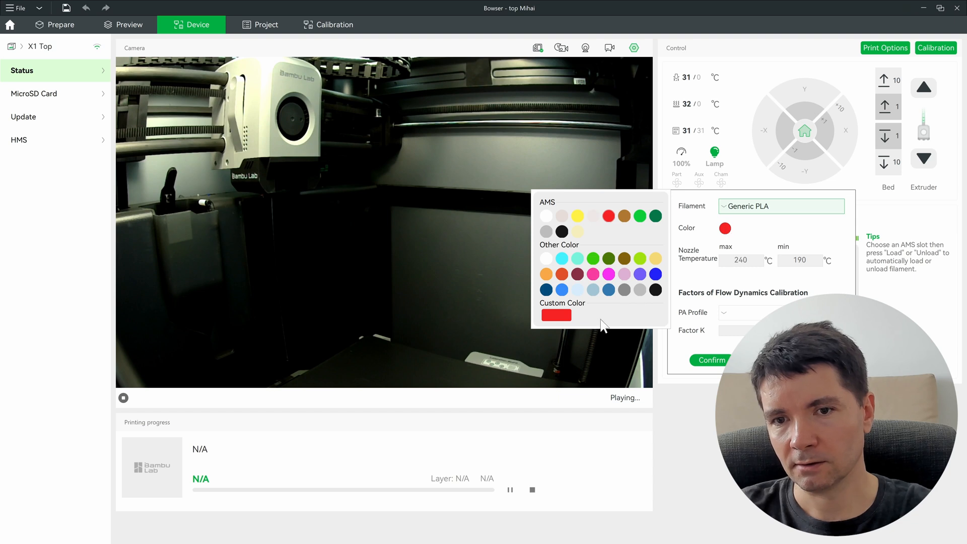
pyautogui.click(558, 316)
pyautogui.click(816, 216)
pyautogui.click(736, 347)
pyautogui.click(809, 360)
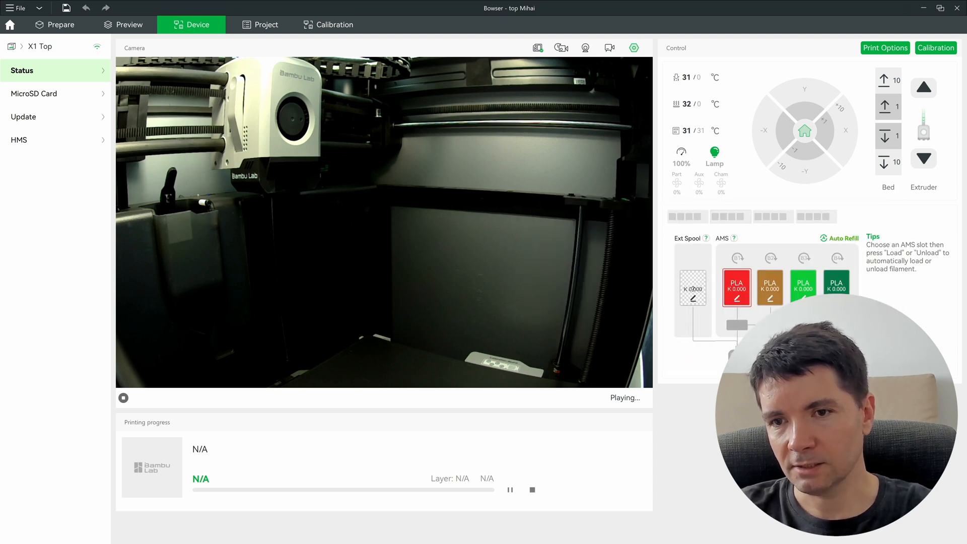
# Step: Cycle through the first three AMS units' spools again
pyautogui.click(692, 220)
pyautogui.click(736, 218)
pyautogui.click(770, 217)
pyautogui.click(732, 218)
pyautogui.click(689, 217)
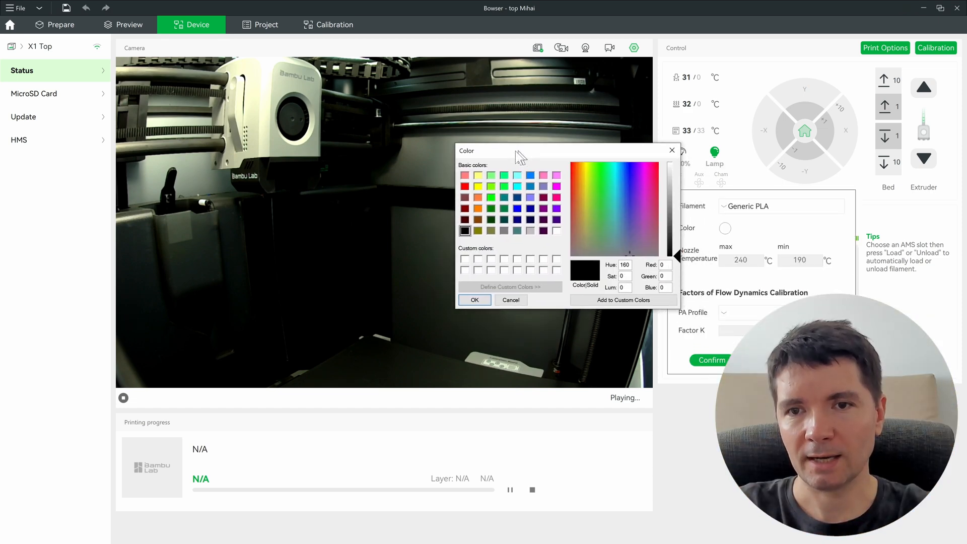
# Step: Close the colour editor and spool settings, view the first AMS unit, and return to Prepare
pyautogui.moveTo(516, 150); pyautogui.dragTo(490, 170)
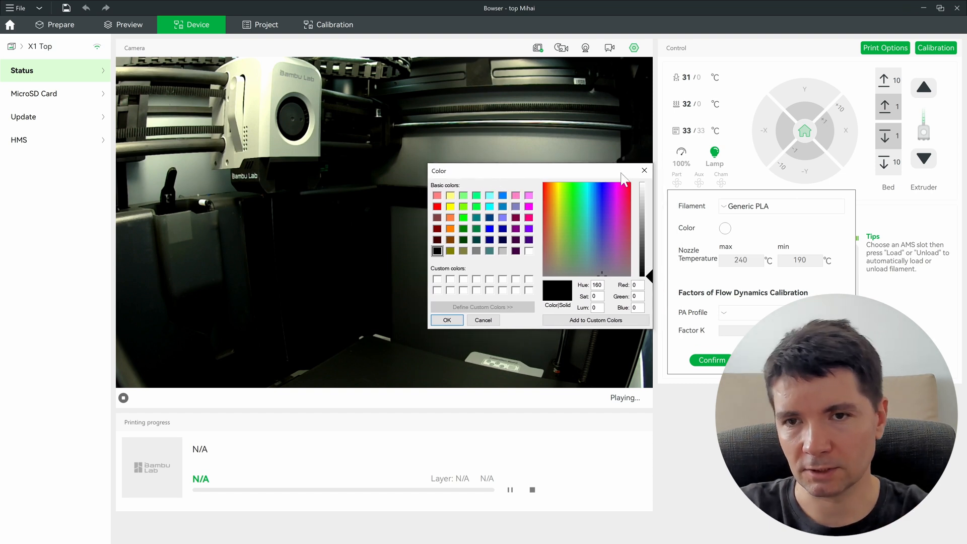
pyautogui.click(644, 170)
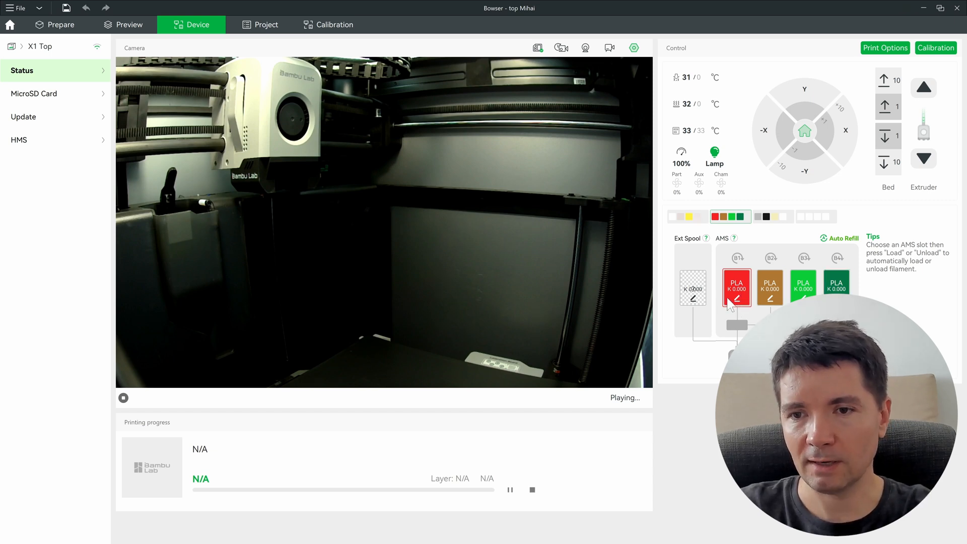
pyautogui.click(693, 218)
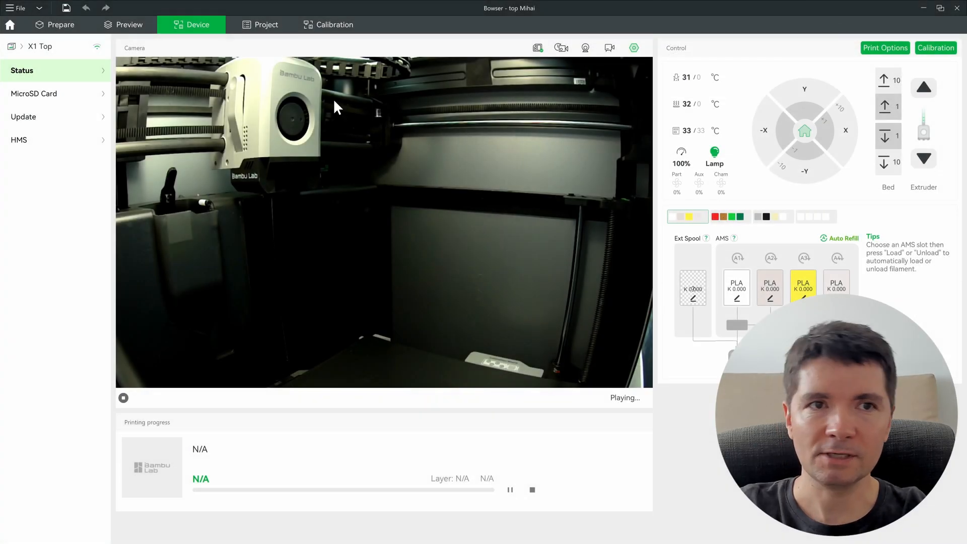
pyautogui.click(79, 27)
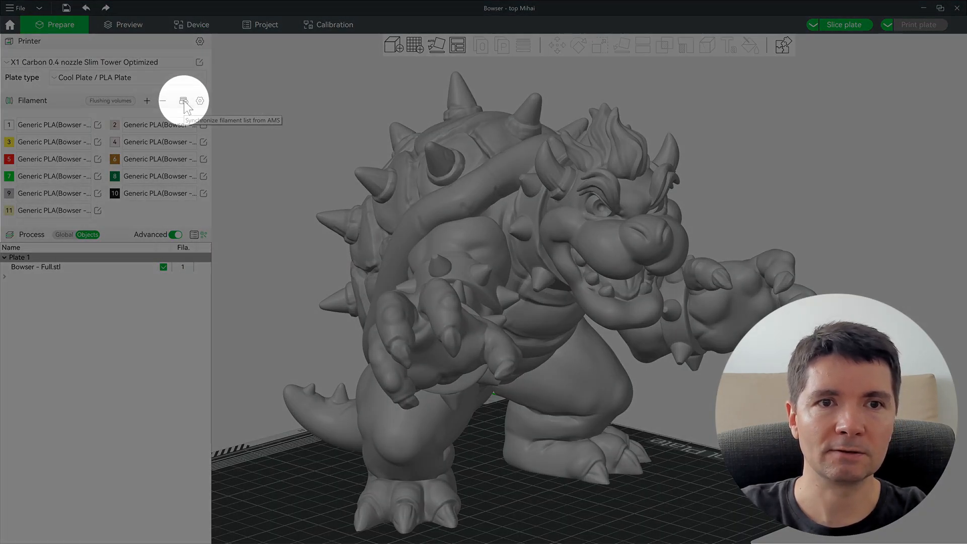
# Step: Resync all filaments from the AMS, then select the Bowser model on Plate 1
pyautogui.click(183, 101)
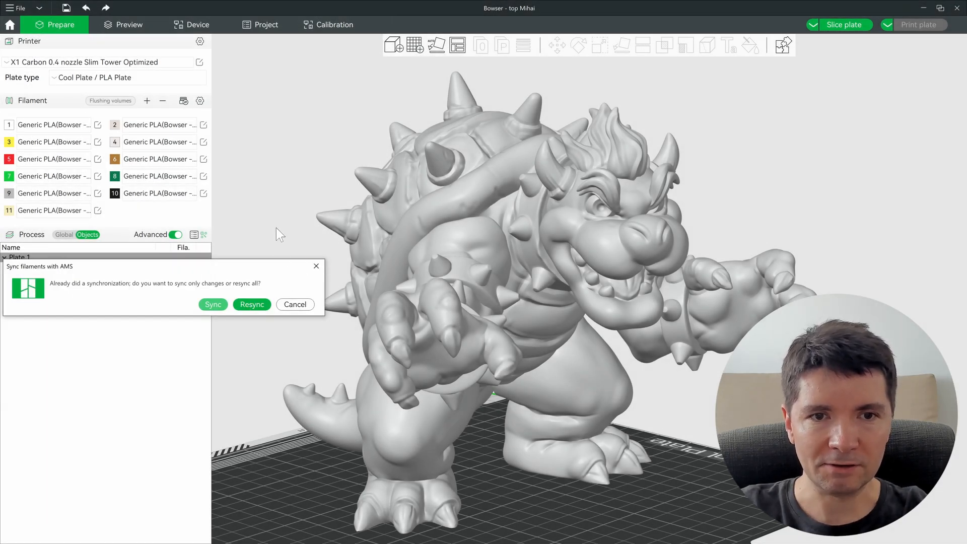
pyautogui.click(252, 304)
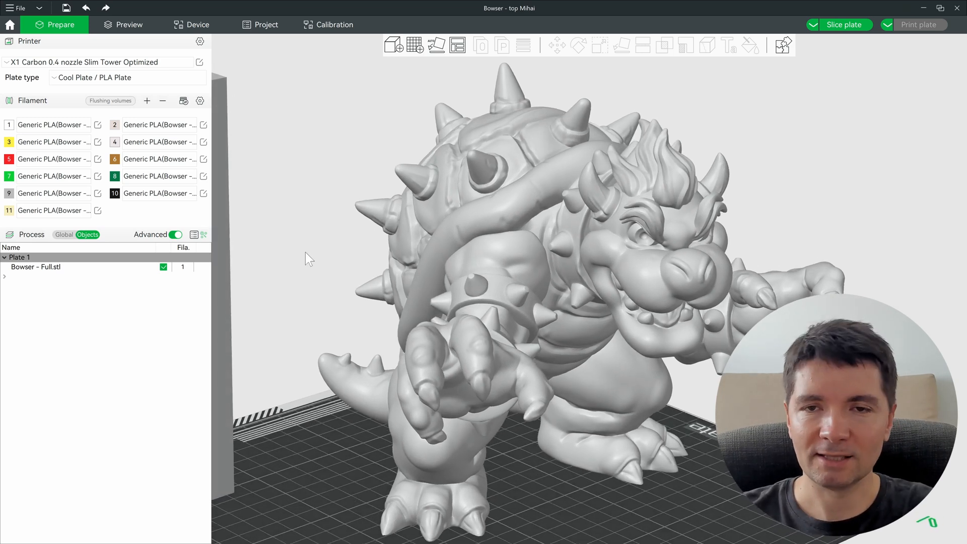
pyautogui.moveTo(305, 253); pyautogui.dragTo(309, 226)
pyautogui.moveTo(386, 230); pyautogui.dragTo(503, 199)
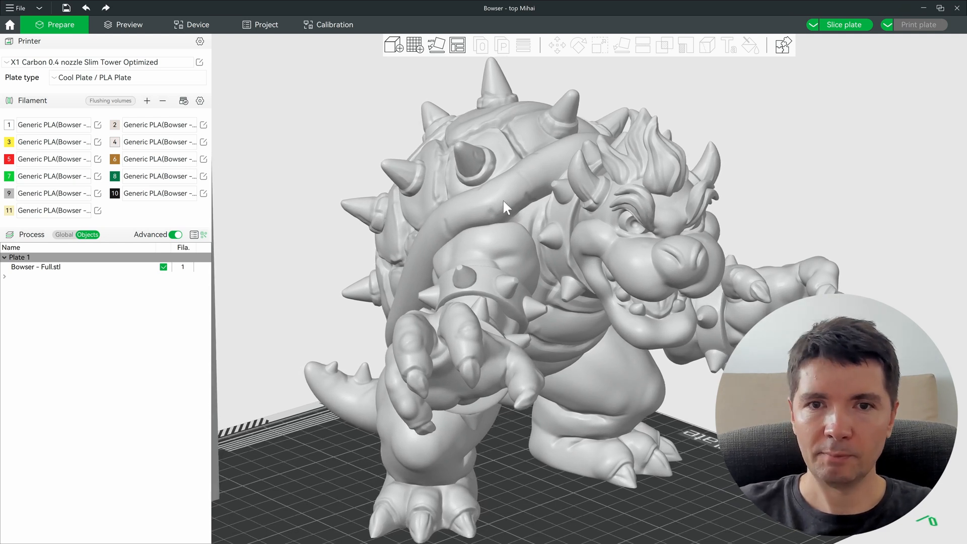
pyautogui.click(503, 198)
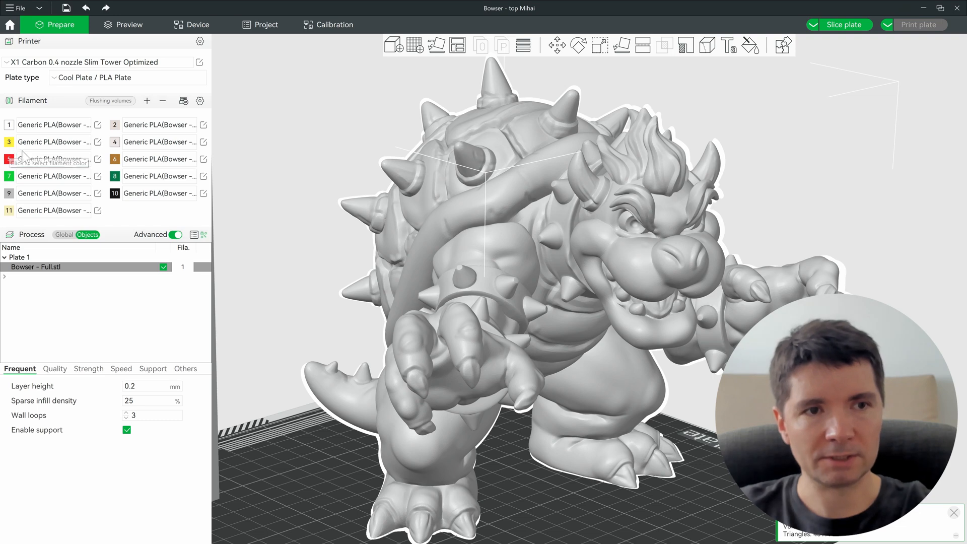
# Step: Assign yellow filament 3 to the whole Bowser model and hide the settings sidebar
pyautogui.press('3')
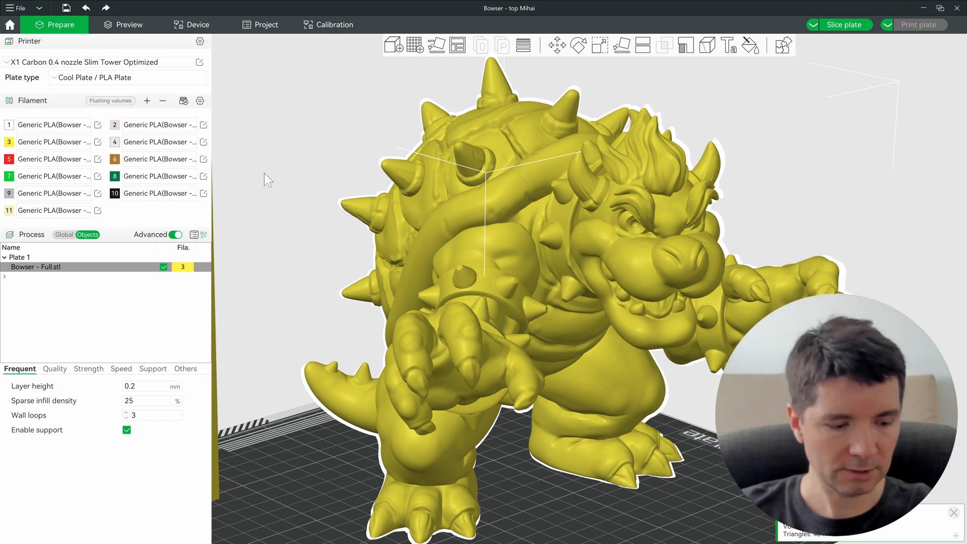
pyautogui.hotkey('shift', 'Tab')
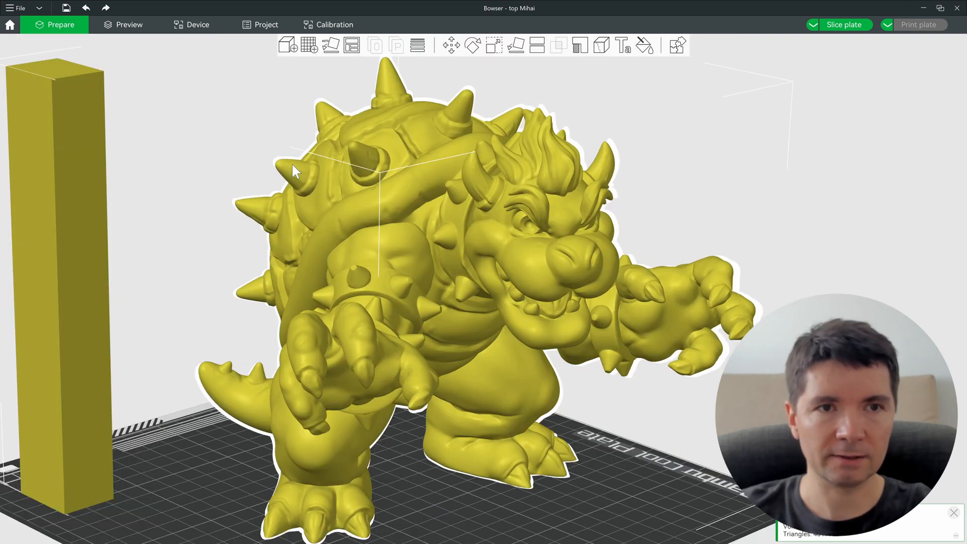
pyautogui.scroll(3, 710, 410)
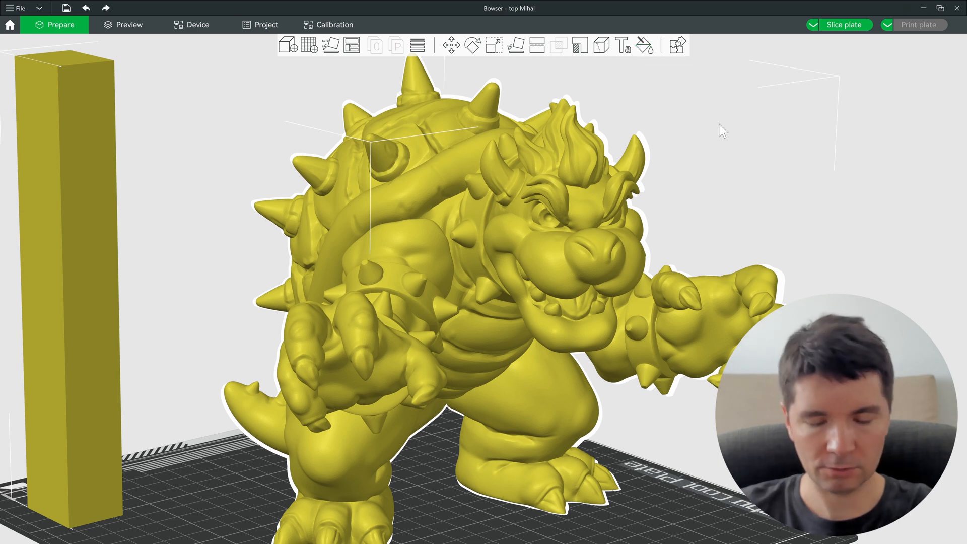
# Step: Paste a duplicate Bowser, move it aside, and select the original
pyautogui.press('n')
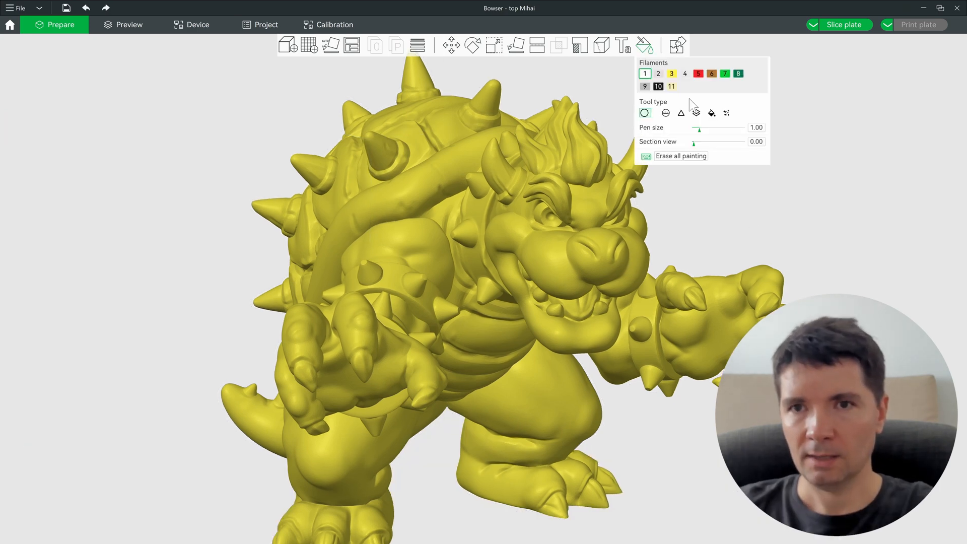
pyautogui.scroll(-10, 579, 301)
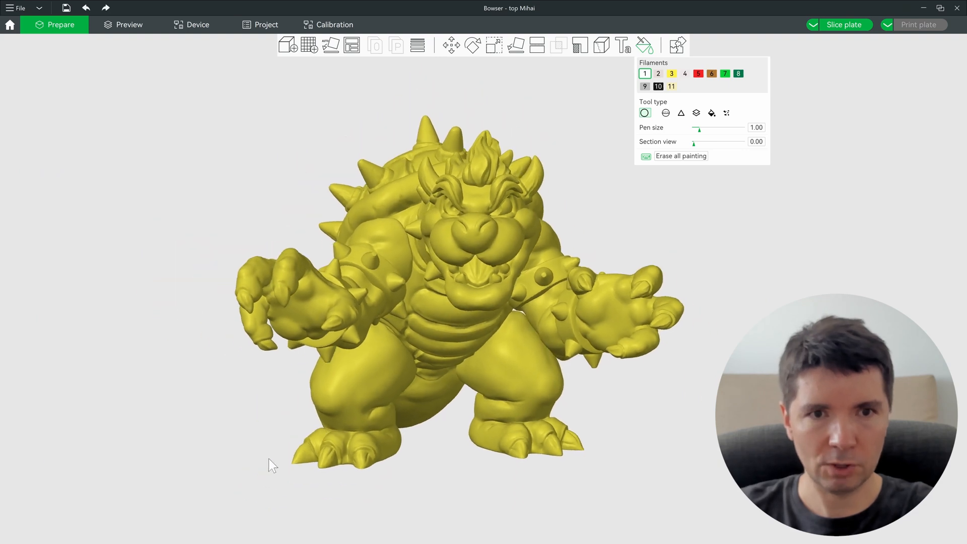
pyautogui.scroll(10, 293, 464)
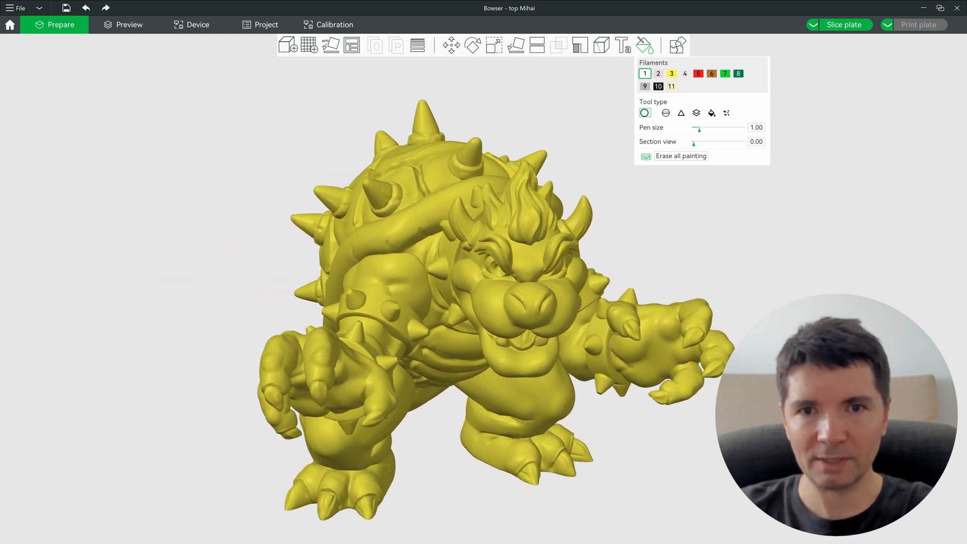
pyautogui.scroll(-2, 455, 316)
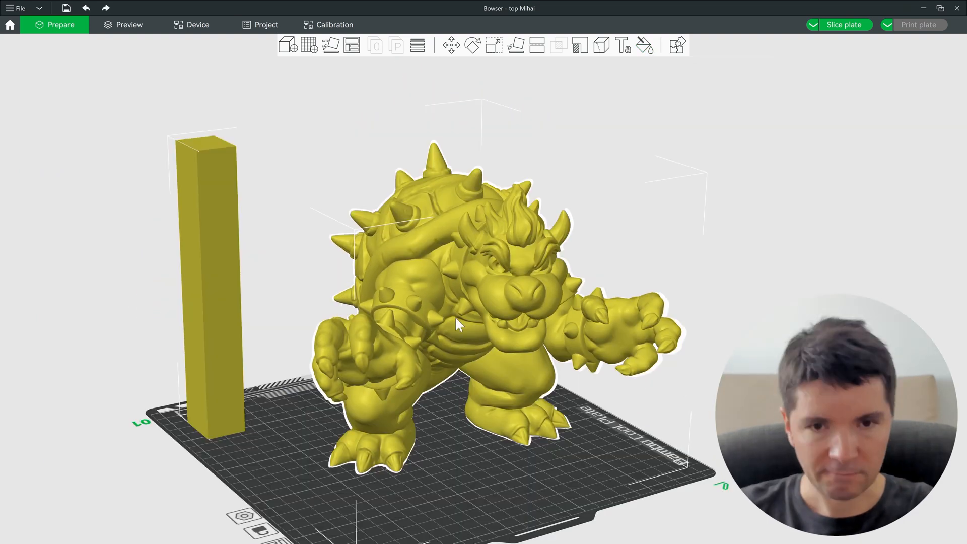
pyautogui.hotkey('ctrl', 'v')
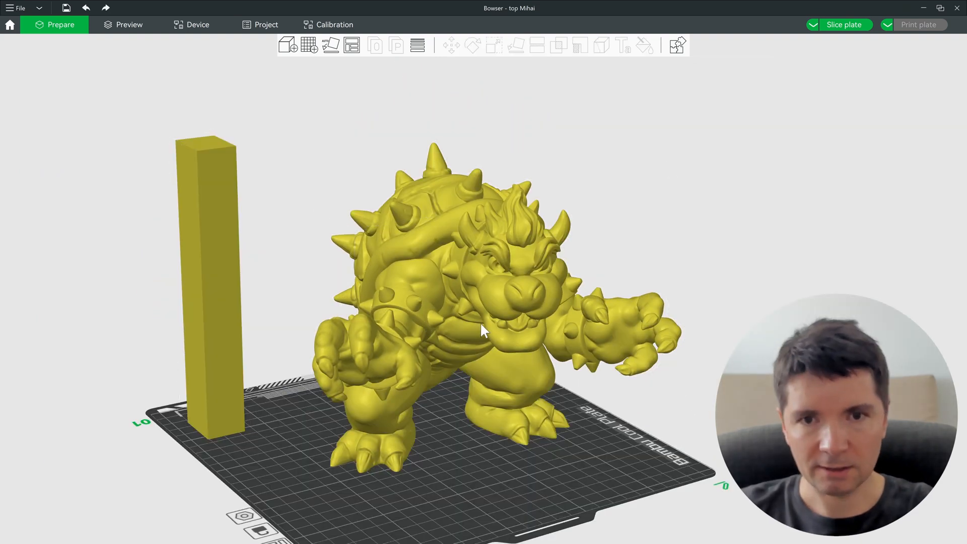
pyautogui.moveTo(426, 360); pyautogui.dragTo(202, 267)
pyautogui.click(506, 234)
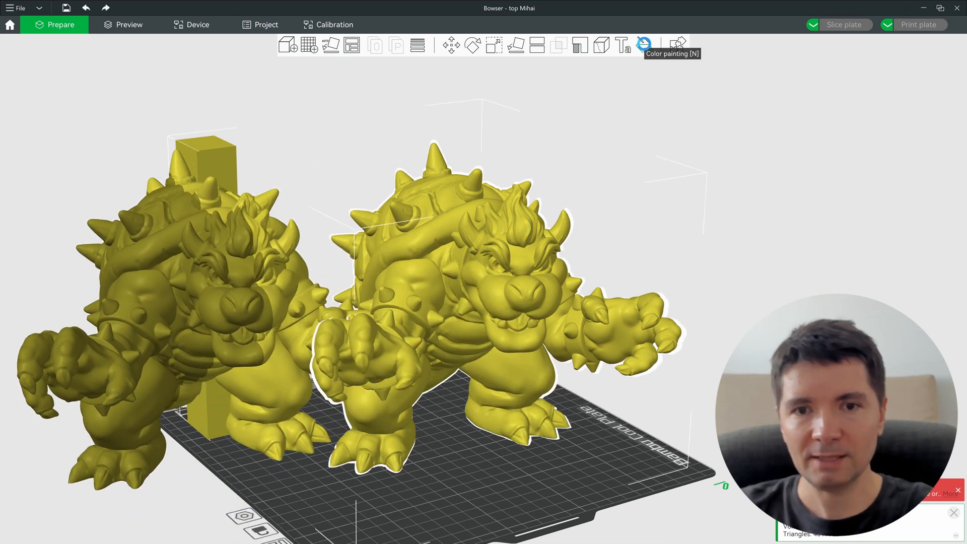
# Step: Start colour painting on the original Bowser and cycle through paint filaments 2, 3 and 4
pyautogui.click(646, 45)
pyautogui.scroll(3, 502, 265)
pyautogui.moveTo(526, 267); pyautogui.dragTo(543, 246)
pyautogui.scroll(-2, 543, 246)
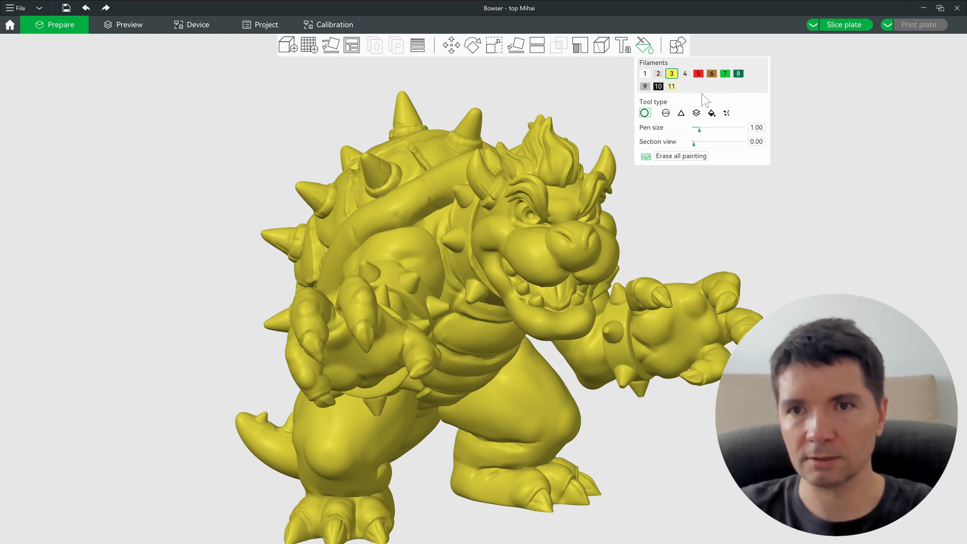
pyautogui.press('2')
pyautogui.press('3')
pyautogui.press('4')
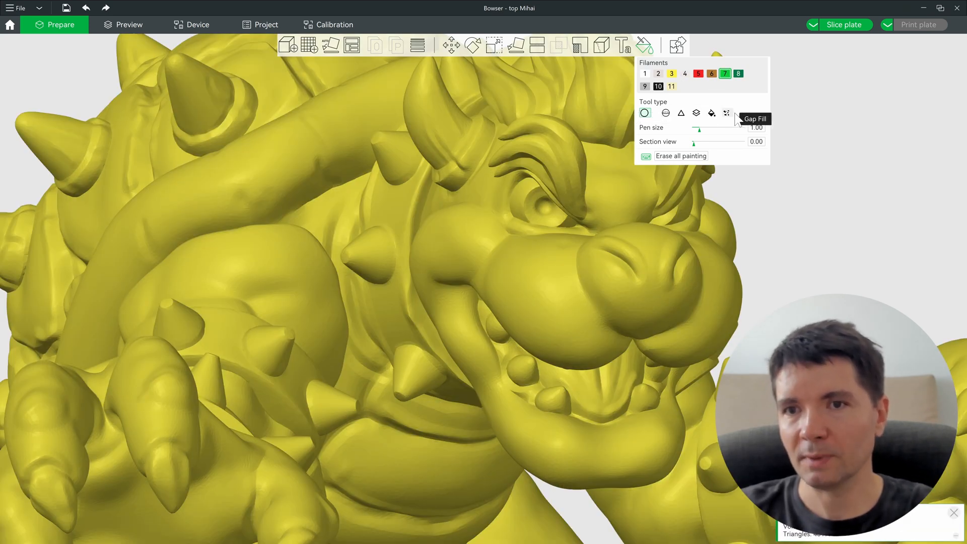
# Step: Paint a green loop around Bowser's eye and turn his face toward the front
pyautogui.moveTo(468, 263)
pyautogui.mouseDown()
pyautogui.moveTo(492, 192)
pyautogui.moveTo(430, 271)
pyautogui.mouseUp()
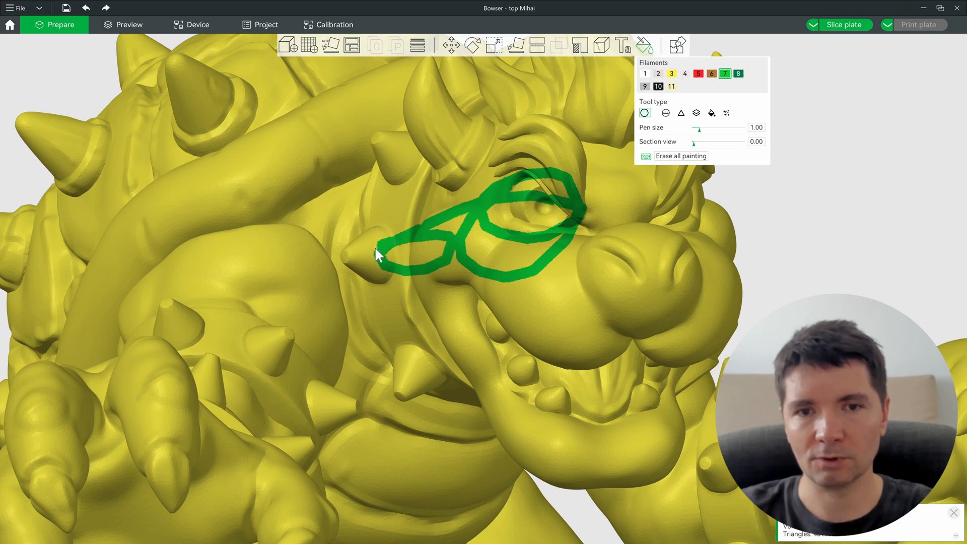
pyautogui.moveTo(782, 305); pyautogui.dragTo(826, 316)
pyautogui.moveTo(681, 264)
pyautogui.mouseDown(button='right')
pyautogui.moveTo(505, 324)
pyautogui.moveTo(616, 316)
pyautogui.mouseUp(button='right')
pyautogui.moveTo(553, 287)
pyautogui.mouseDown(button='right')
pyautogui.moveTo(529, 320)
pyautogui.moveTo(356, 312)
pyautogui.mouseUp(button='right')
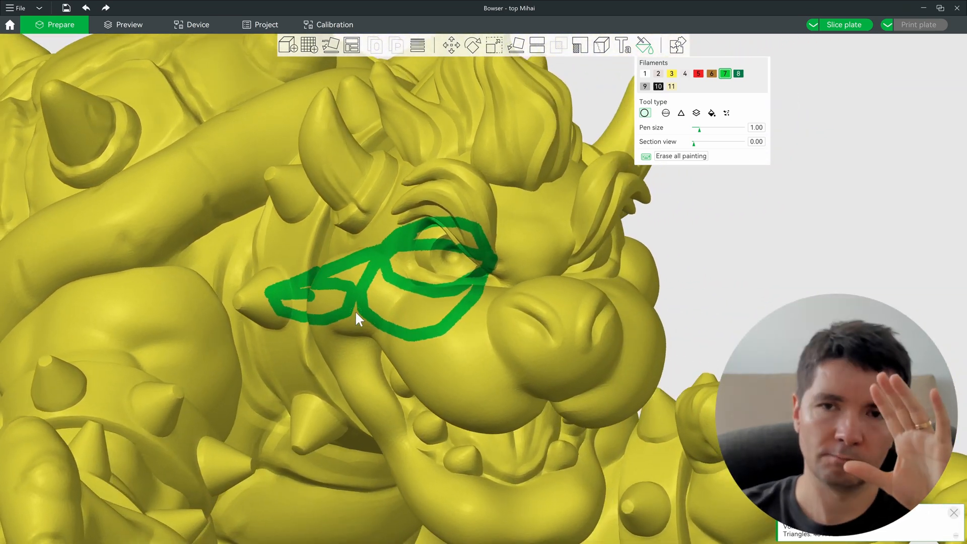
pyautogui.moveTo(419, 297); pyautogui.dragTo(446, 287, button='right')
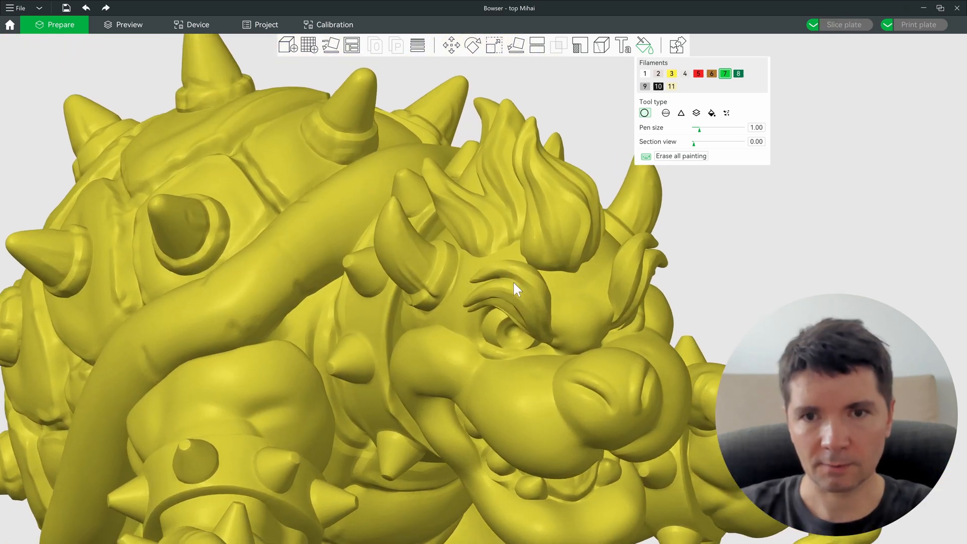
pyautogui.moveTo(513, 280); pyautogui.dragTo(515, 325, button='right')
# Step: Switch to filament 1 and brush the yellow notch at the top of the eye white
pyautogui.scroll(5, 515, 325)
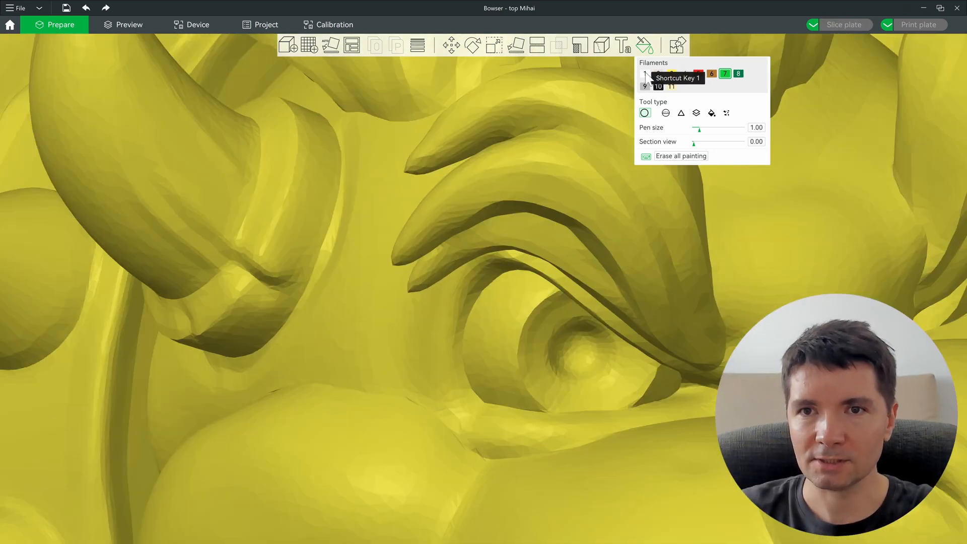
pyautogui.press('1')
pyautogui.scroll(-3, 511, 302)
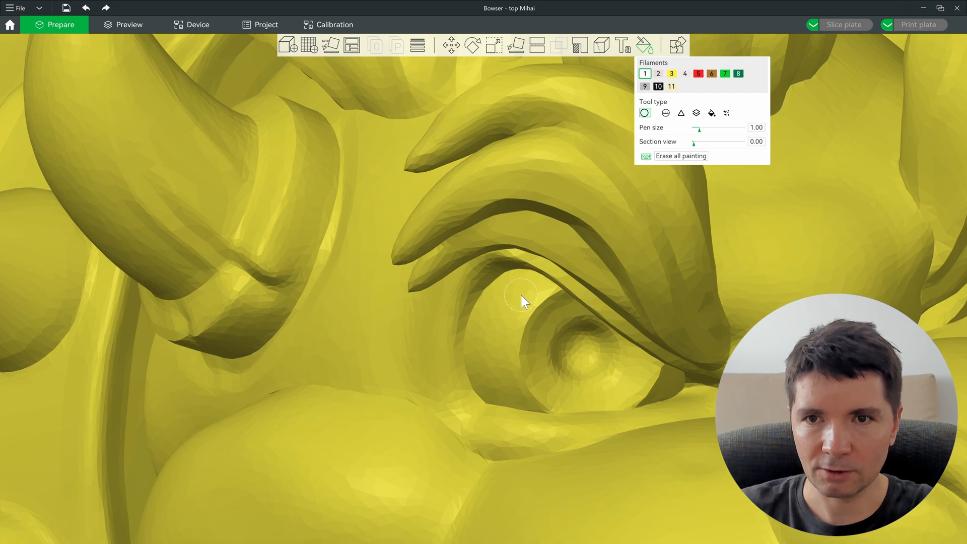
pyautogui.scroll(5, 544, 250)
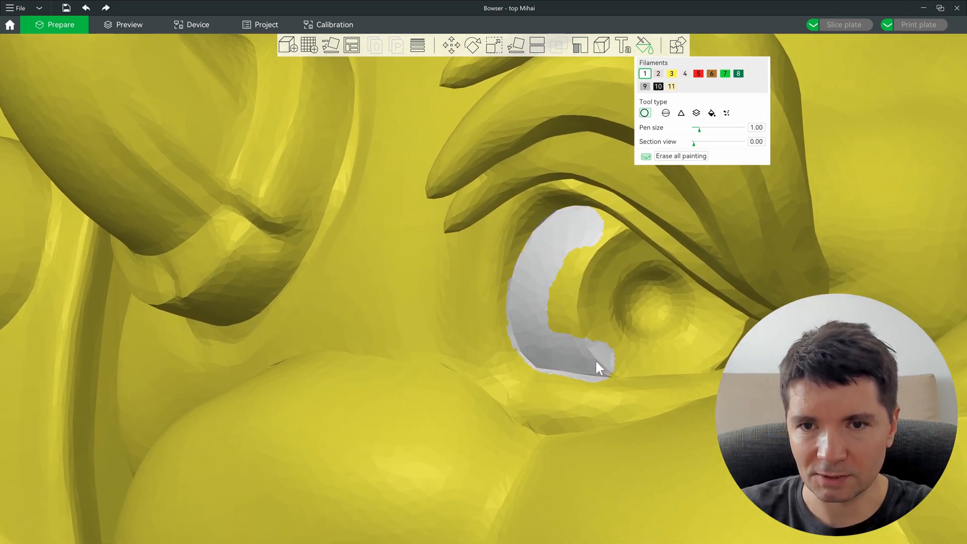
pyautogui.moveTo(576, 273); pyautogui.dragTo(602, 225)
pyautogui.moveTo(589, 254)
pyautogui.mouseDown(button='right')
pyautogui.moveTo(602, 253)
pyautogui.moveTo(478, 245)
pyautogui.moveTo(550, 114)
pyautogui.mouseUp(button='right')
pyautogui.scroll(5, 550, 114)
pyautogui.scroll(1, 528, 146)
pyautogui.moveTo(528, 146); pyautogui.dragTo(487, 189, button='right')
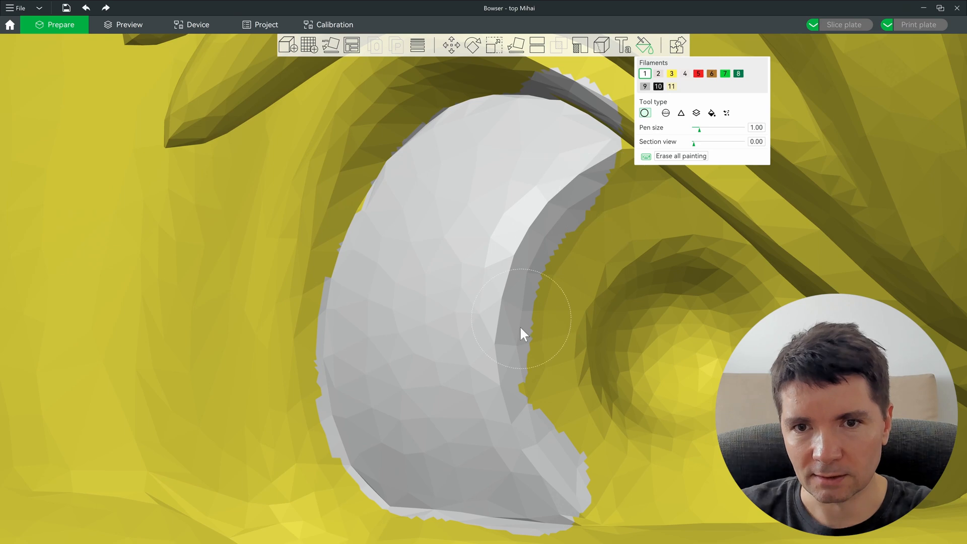
pyautogui.scroll(-4, 436, 419)
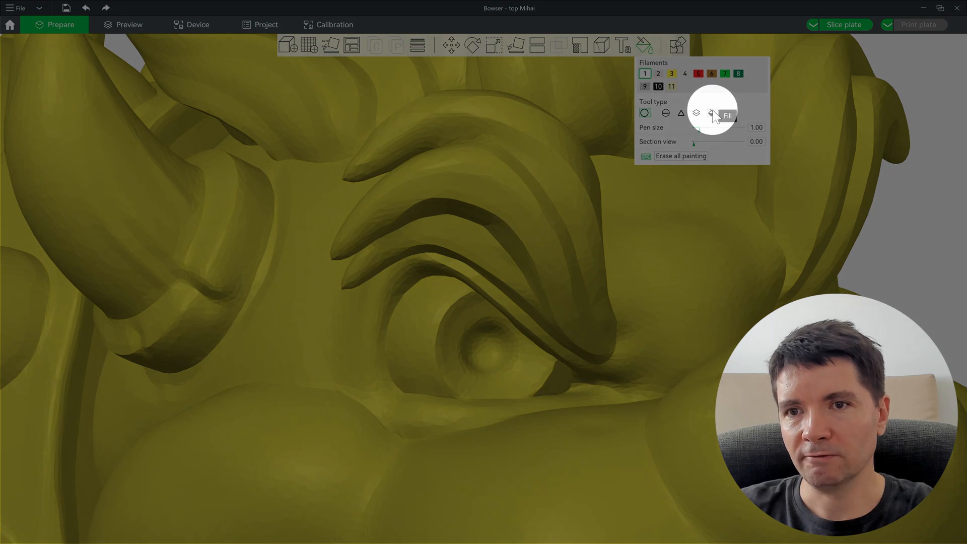
# Step: Smart-fill the outlined eye and its corner patch white, then choose red filament 5
pyautogui.click(712, 113)
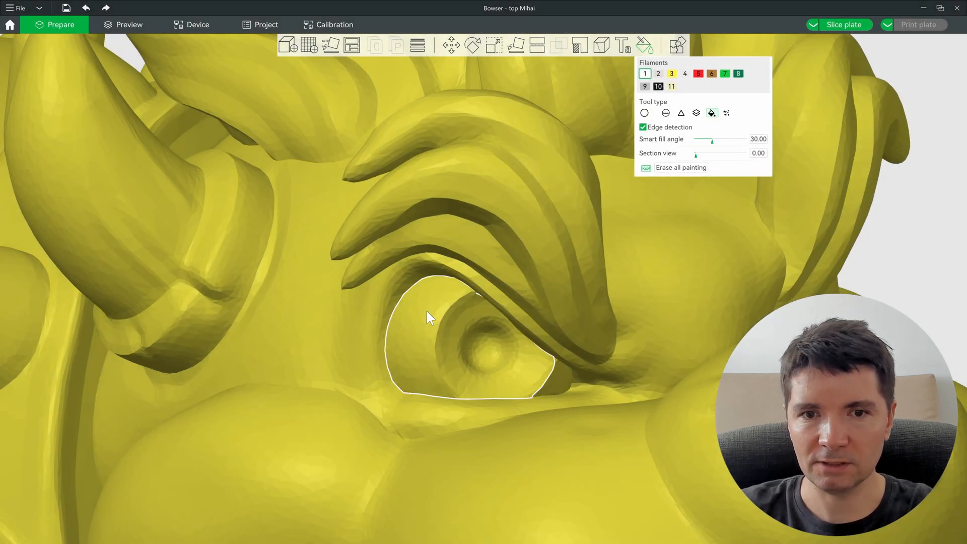
pyautogui.scroll(3, 439, 315)
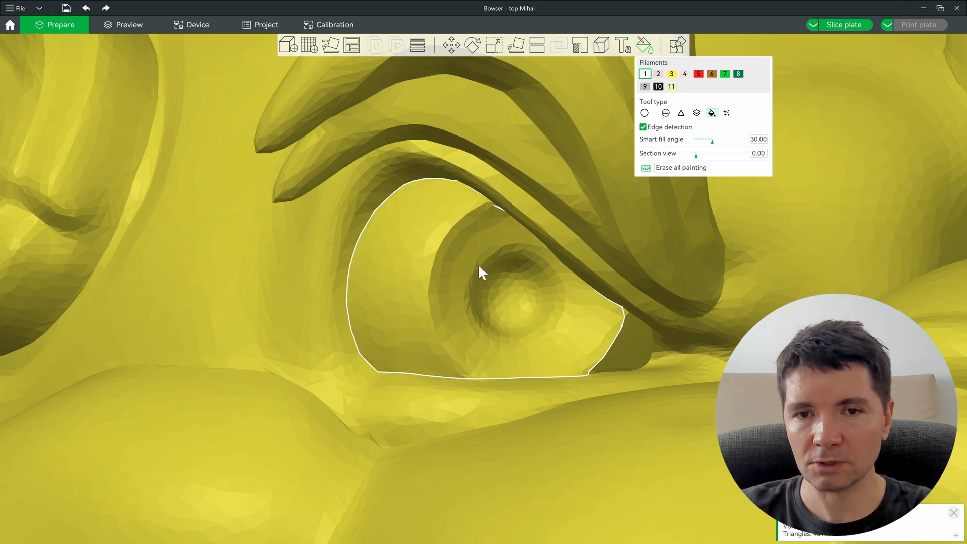
pyautogui.click(452, 257)
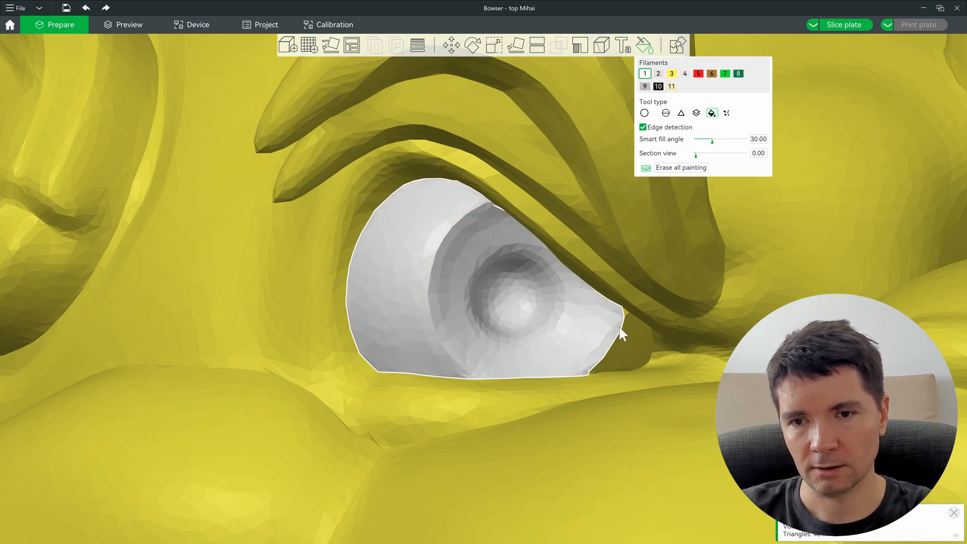
pyautogui.click(637, 346)
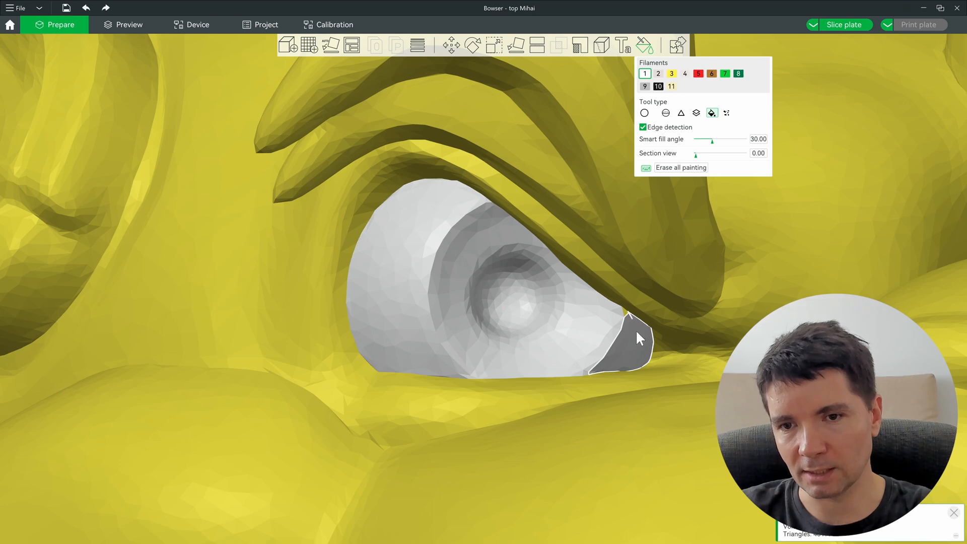
pyautogui.scroll(4, 640, 328)
pyautogui.scroll(2, 640, 328)
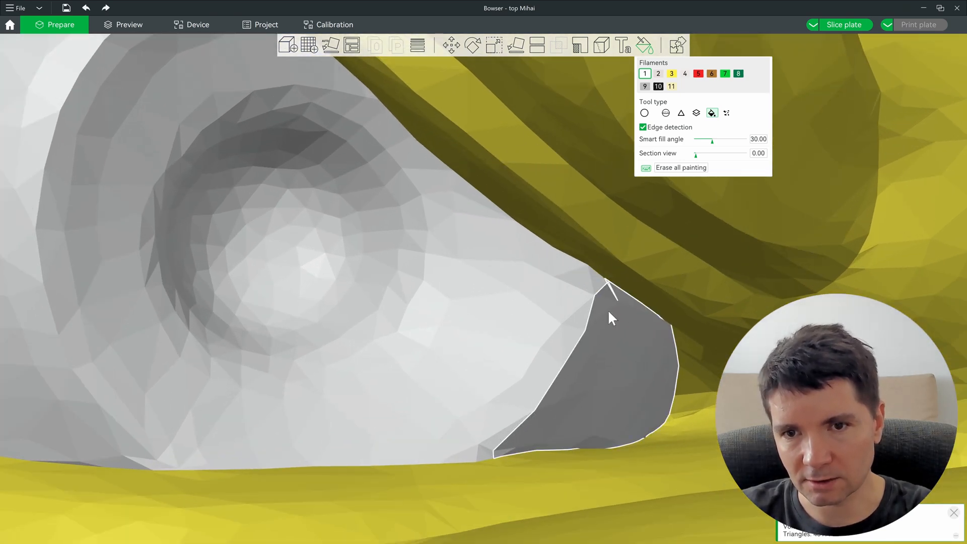
pyautogui.scroll(-4, 610, 311)
pyautogui.scroll(-3, 568, 325)
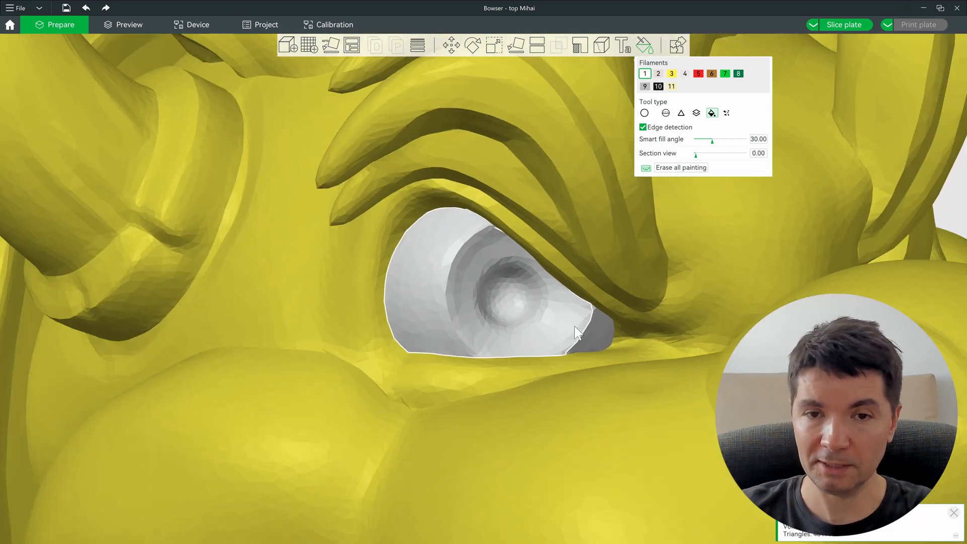
pyautogui.scroll(5, 410, 297)
pyautogui.press('5')
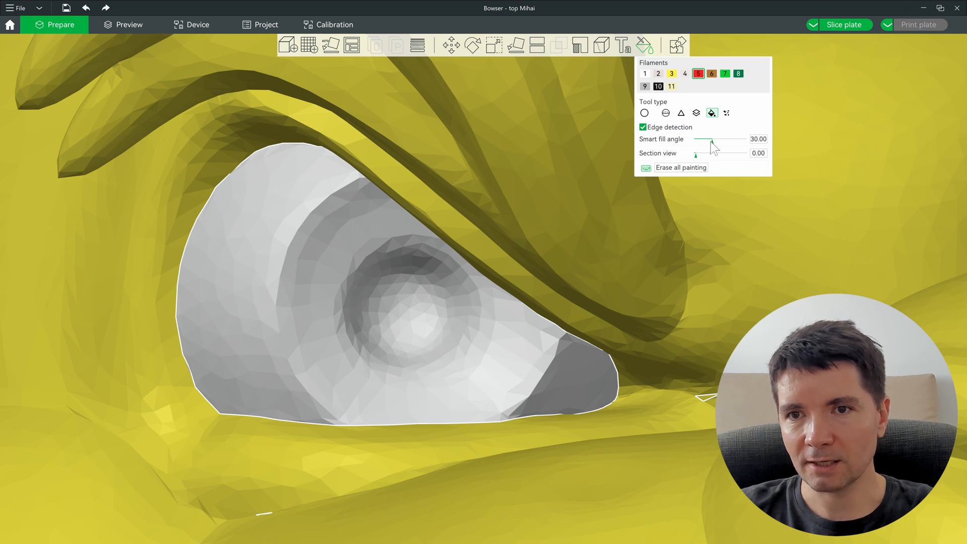
# Step: Lower the smart fill angle and try a red iris fill, undoing it
pyautogui.moveTo(711, 141); pyautogui.dragTo(709, 143)
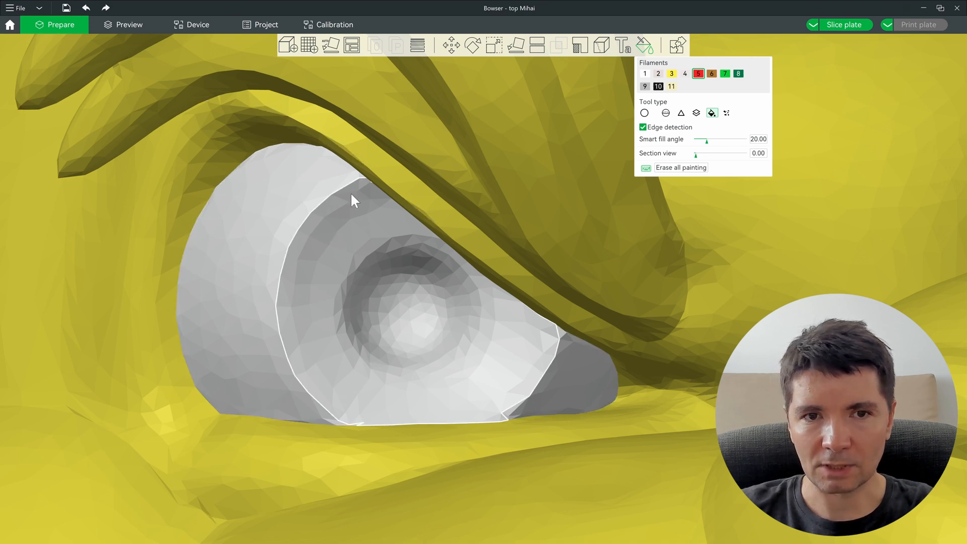
pyautogui.click(352, 389)
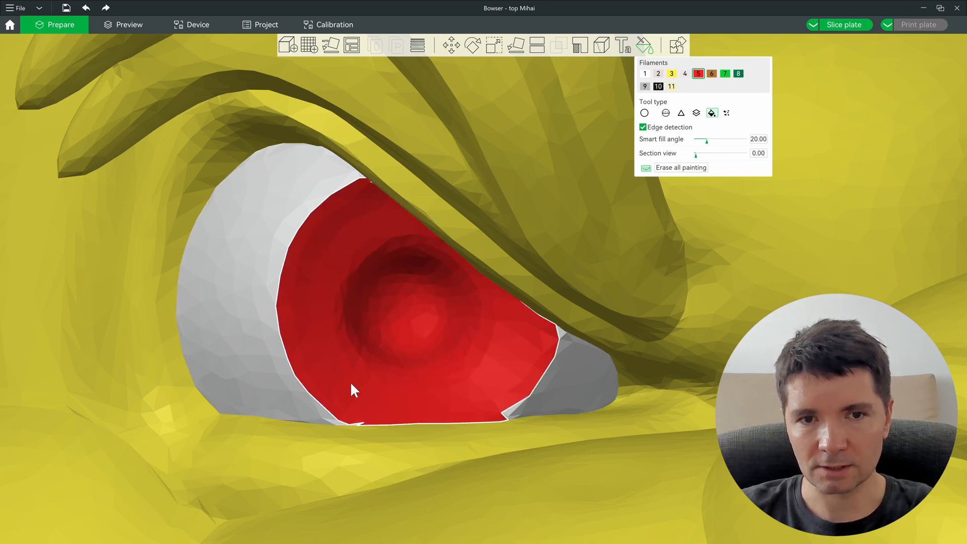
pyautogui.hotkey('ctrl', 'z')
pyautogui.moveTo(648, 170)
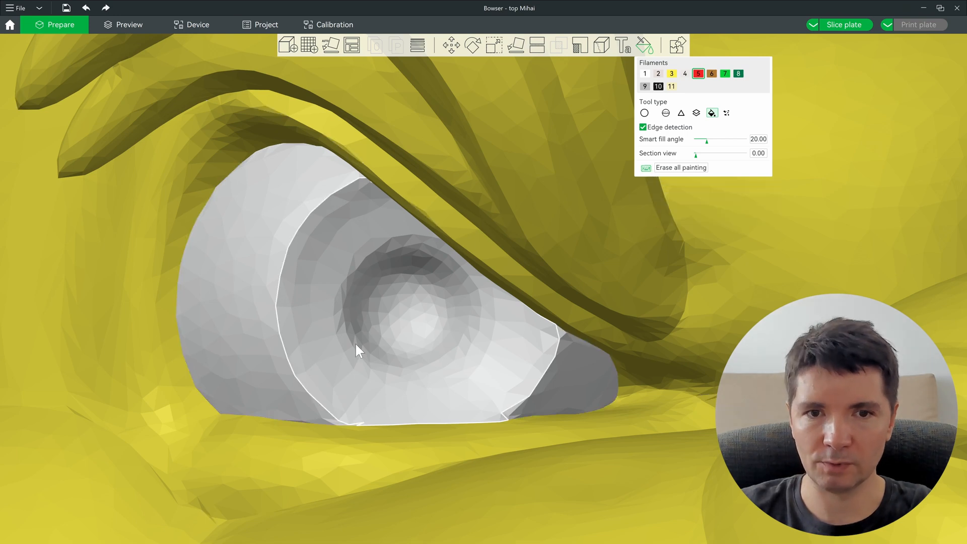
pyautogui.keyDown('alt'); pyautogui.scroll(1, 336, 304); pyautogui.keyUp('alt')
pyautogui.keyDown('alt'); pyautogui.scroll(1, 337, 304); pyautogui.keyUp('alt')
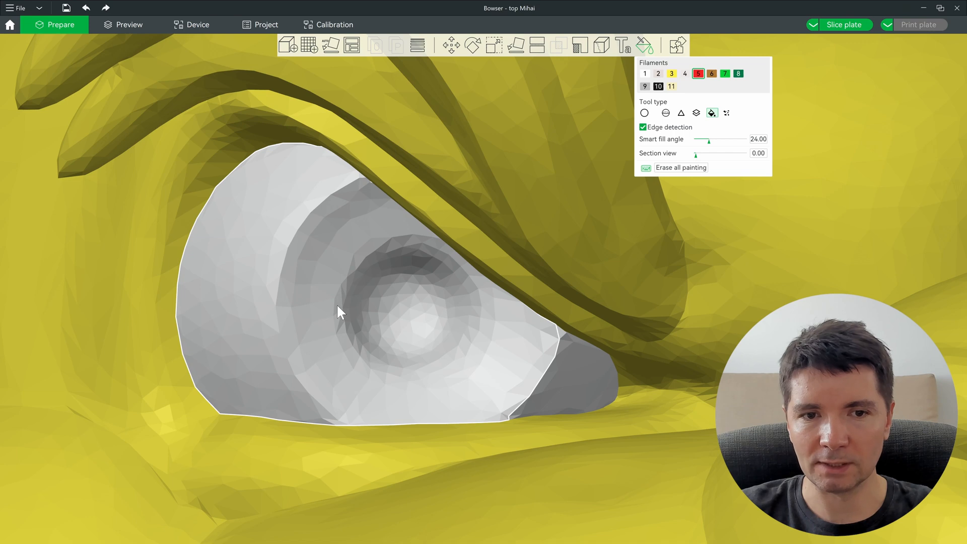
pyautogui.keyDown('alt'); pyautogui.scroll(-1, 338, 316); pyautogui.keyUp('alt')
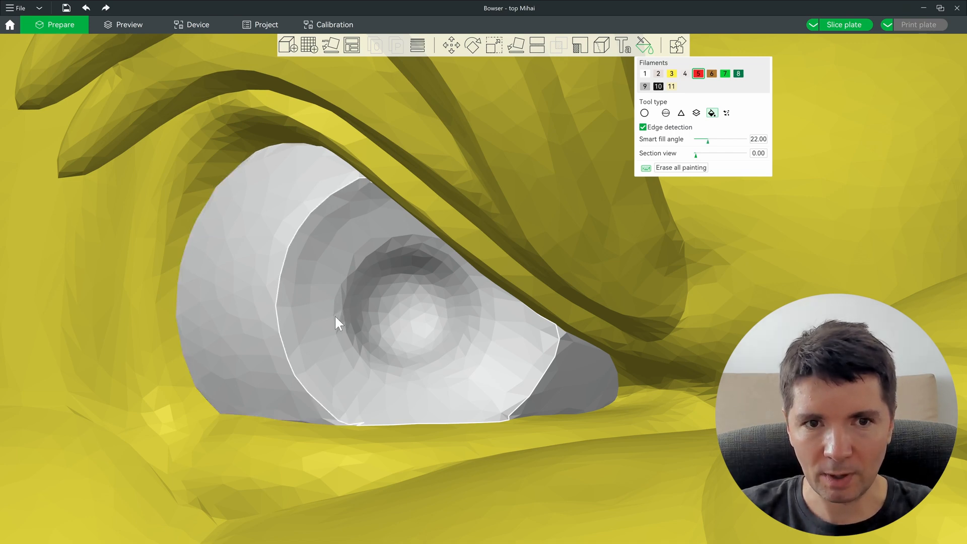
pyautogui.keyDown('alt'); pyautogui.scroll(-9, 336, 323); pyautogui.keyUp('alt')
pyautogui.keyDown('alt'); pyautogui.scroll(-4, 338, 293); pyautogui.keyUp('alt')
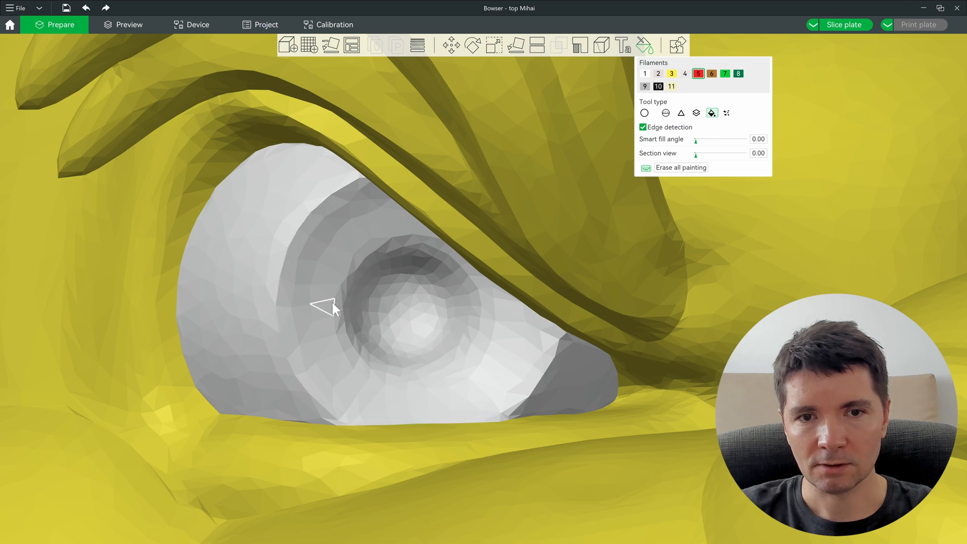
pyautogui.keyDown('alt'); pyautogui.scroll(6, 336, 245); pyautogui.keyUp('alt')
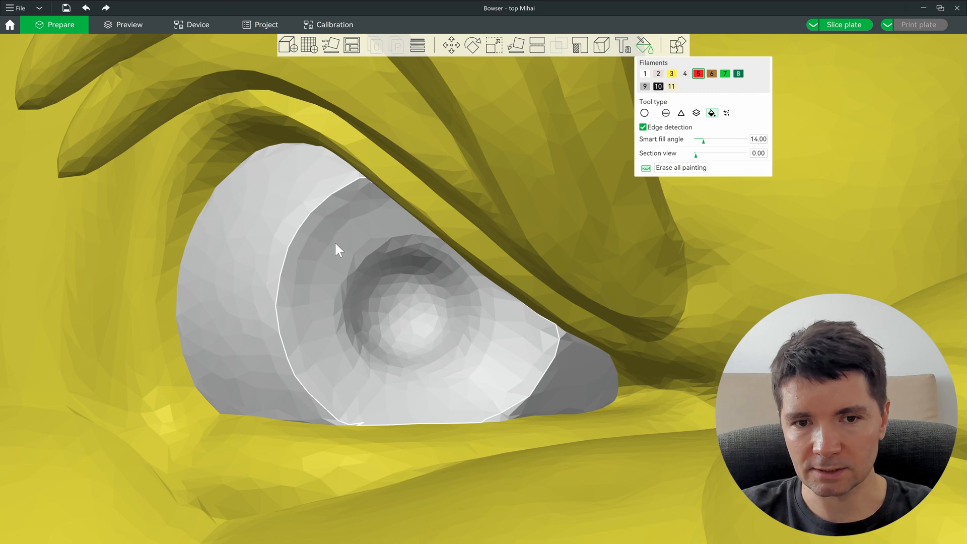
# Step: Smart-fill the outlined iris red and select black filament 10
pyautogui.click(335, 243)
pyautogui.moveTo(497, 402)
pyautogui.mouseDown(button='middle')
pyautogui.moveTo(579, 307)
pyautogui.moveTo(547, 245)
pyautogui.moveTo(395, 447)
pyautogui.moveTo(411, 358)
pyautogui.mouseUp(button='middle')
pyautogui.scroll(3, 464, 208)
pyautogui.moveTo(356, 147)
pyautogui.mouseDown(button='middle')
pyautogui.moveTo(358, 240)
pyautogui.moveTo(322, 258)
pyautogui.mouseUp(button='middle')
pyautogui.moveTo(446, 341); pyautogui.dragTo(507, 283, button='middle')
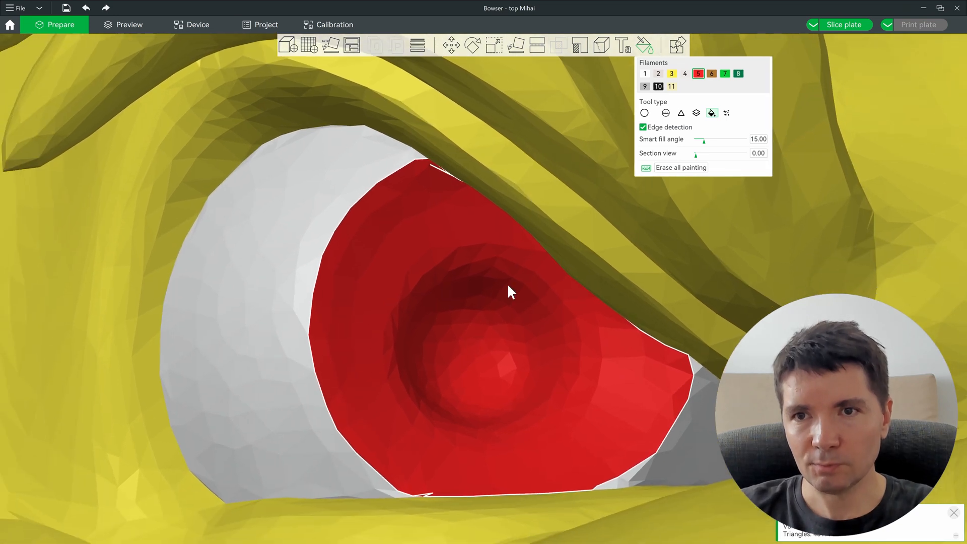
pyautogui.click(658, 87)
# Step: Smart-fill the three pupil patches inside the red iris black with filament 10
pyautogui.keyDown('alt'); pyautogui.scroll(-5, 485, 338); pyautogui.keyUp('alt')
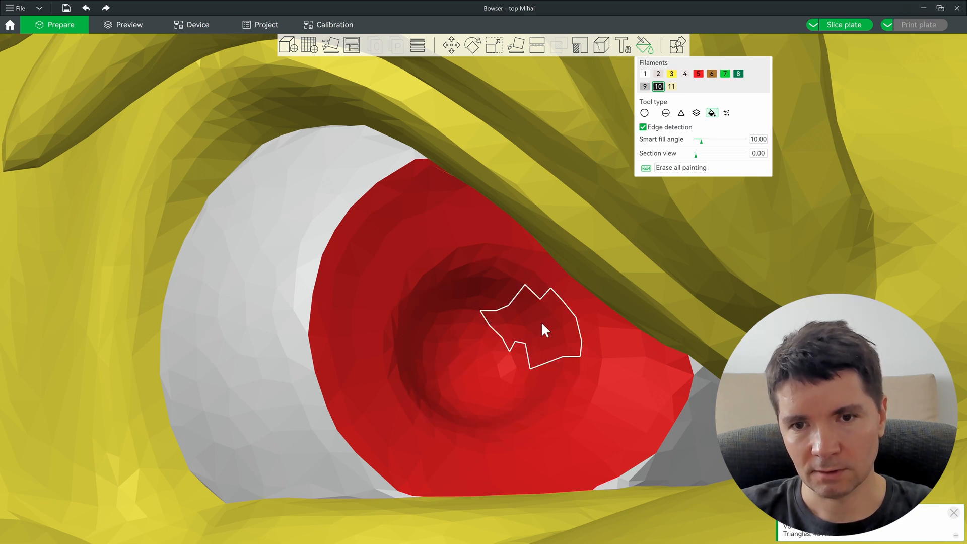
pyautogui.keyDown('alt'); pyautogui.scroll(-1, 537, 317); pyautogui.keyUp('alt')
pyautogui.keyDown('alt'); pyautogui.scroll(3, 539, 320); pyautogui.keyUp('alt')
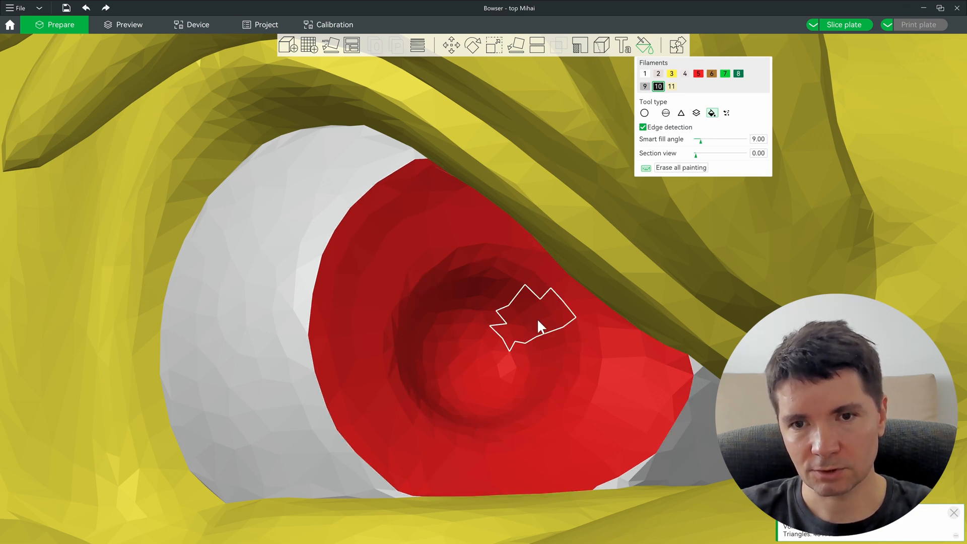
pyautogui.keyDown('alt'); pyautogui.scroll(-2, 538, 319); pyautogui.keyUp('alt')
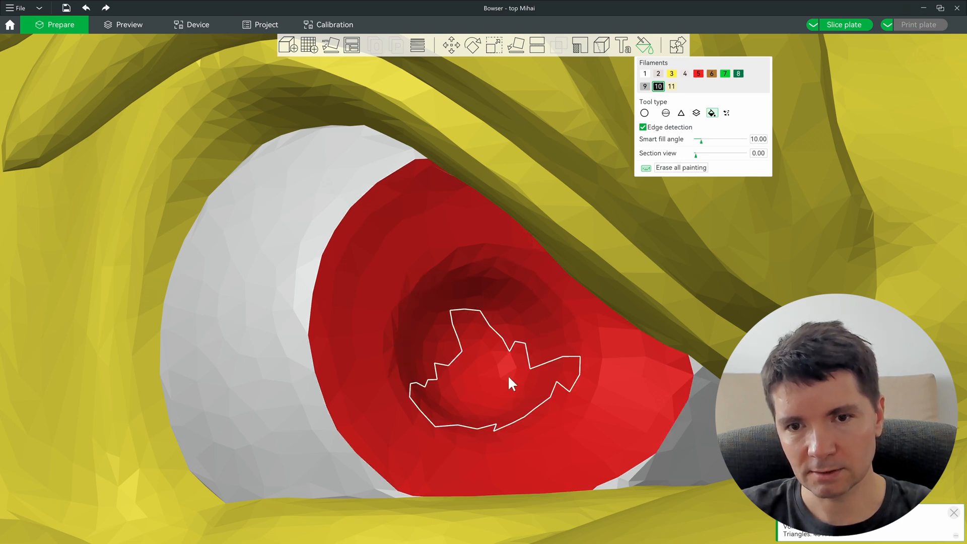
pyautogui.click(500, 386)
pyautogui.click(525, 306)
pyautogui.click(492, 294)
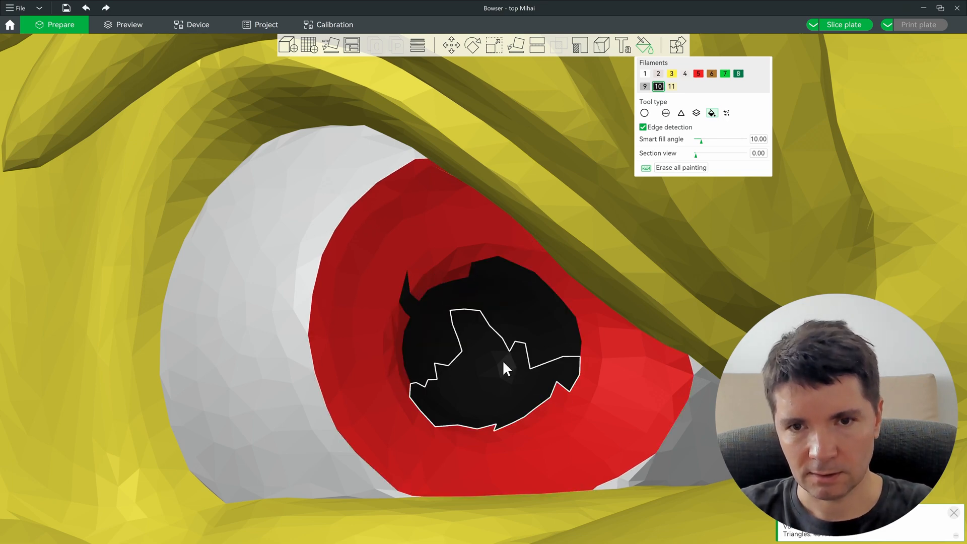
pyautogui.keyDown('ctrl'); pyautogui.moveTo(503, 360); pyautogui.dragTo(398, 313); pyautogui.keyUp('ctrl')
pyautogui.keyDown('ctrl'); pyautogui.moveTo(214, 296); pyautogui.dragTo(316, 298); pyautogui.keyUp('ctrl')
pyautogui.scroll(2, 457, 274)
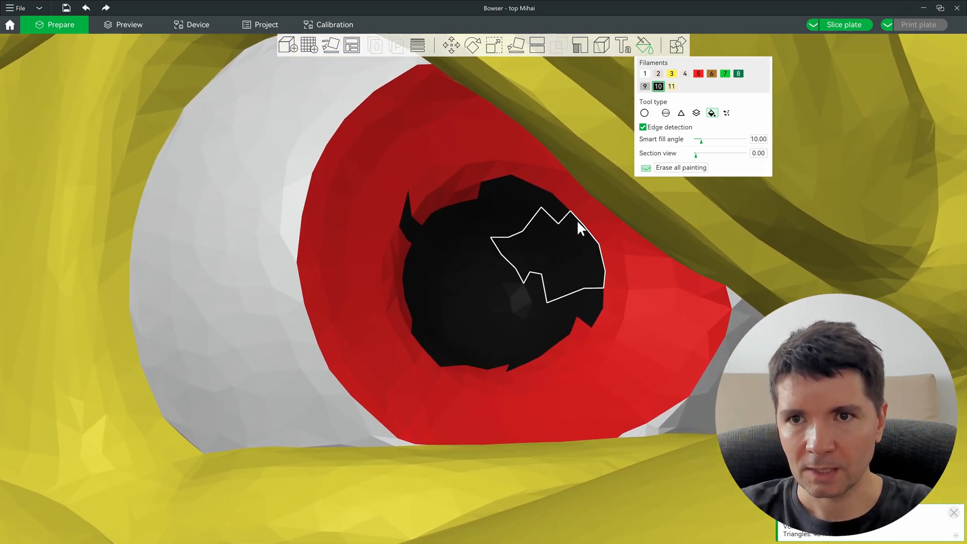
pyautogui.moveTo(577, 220); pyautogui.dragTo(617, 218, button='right')
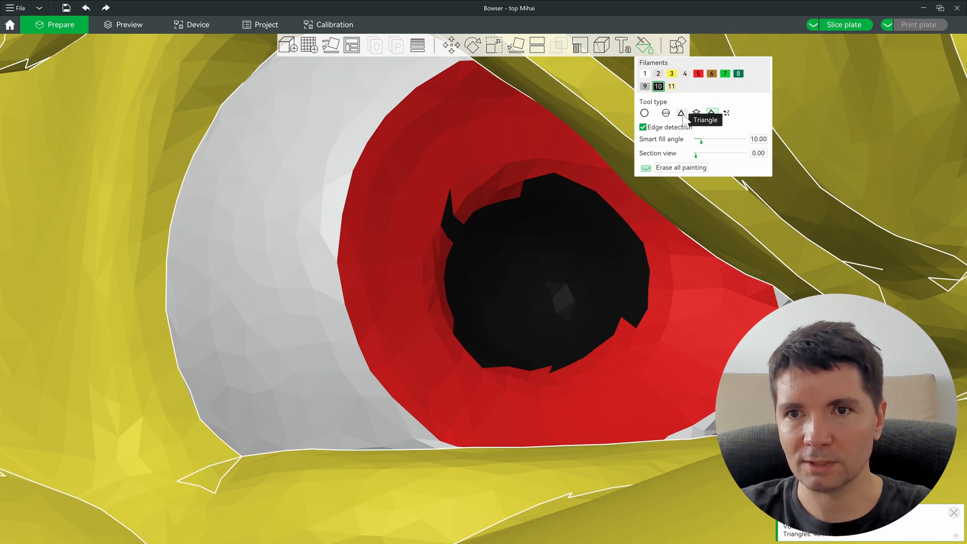
# Step: With the Triangle tool, paint the red sliver at the pupil's lower edge black
pyautogui.click(682, 114)
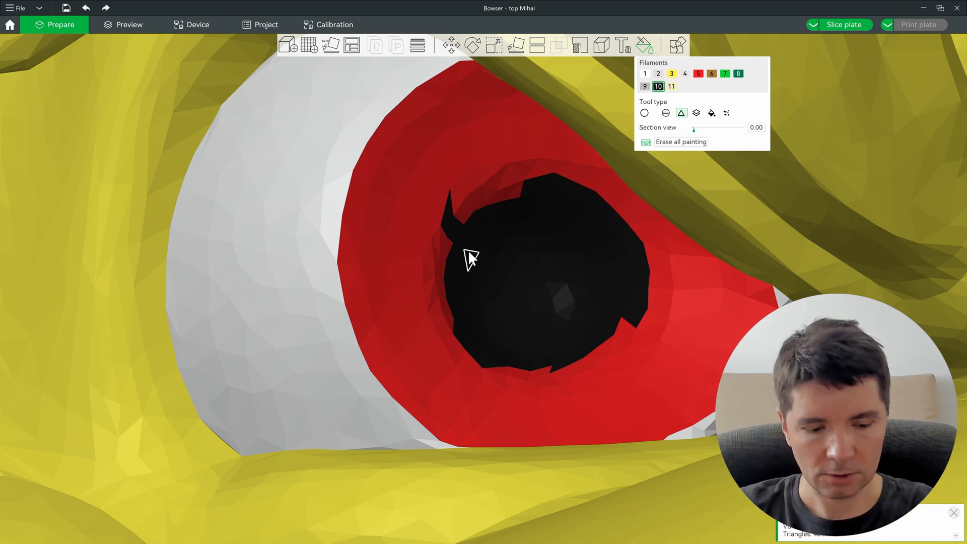
pyautogui.press('5')
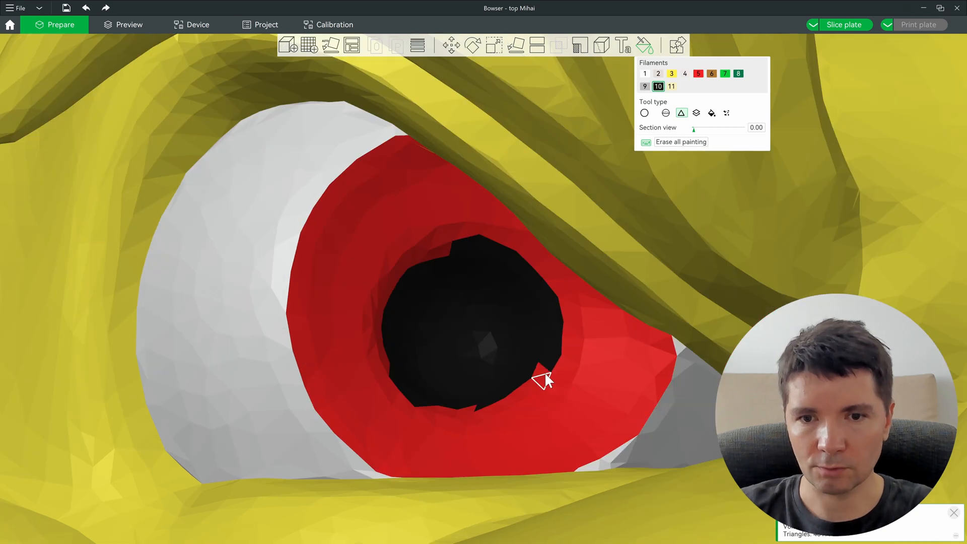
pyautogui.click(473, 407)
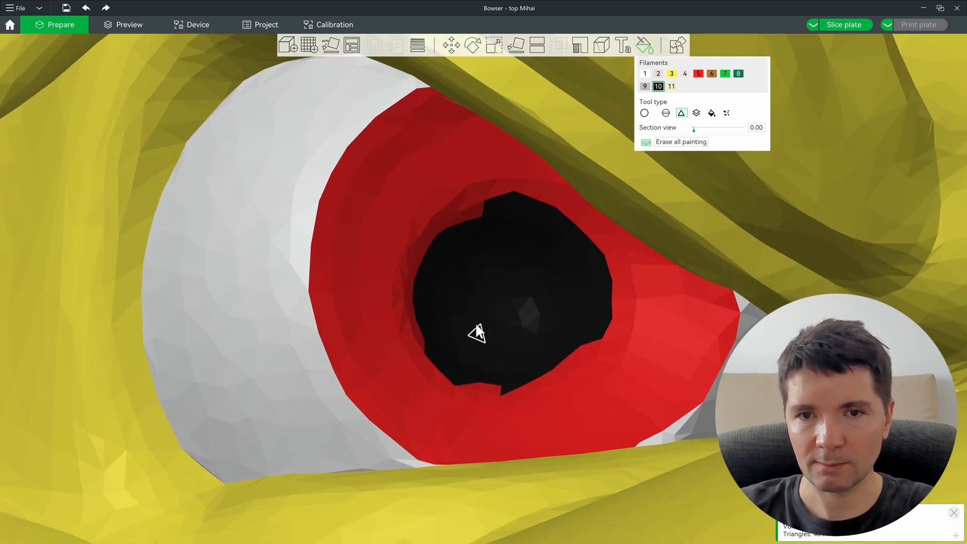
pyautogui.scroll(1, 583, 307)
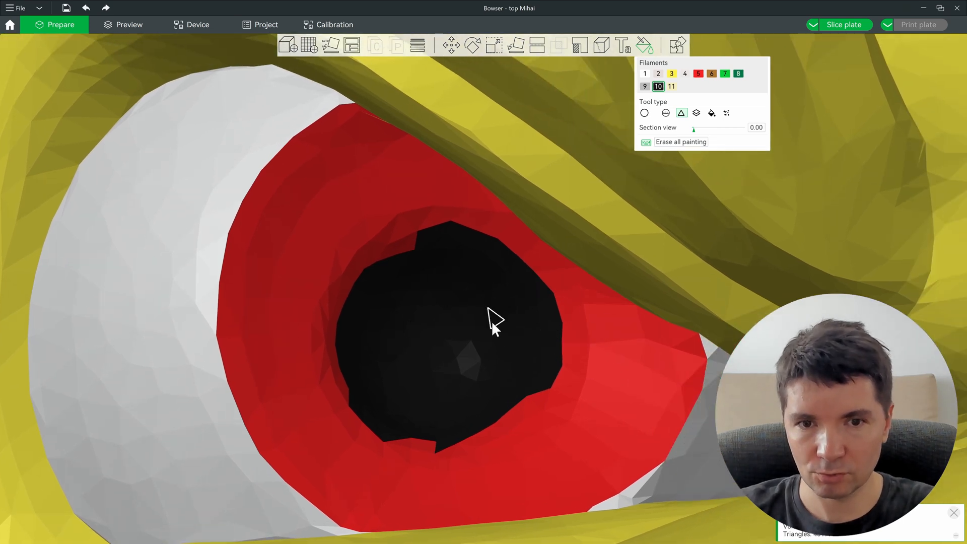
# Step: Select red filament 5 and return to the smart Fill tool
pyautogui.click(699, 74)
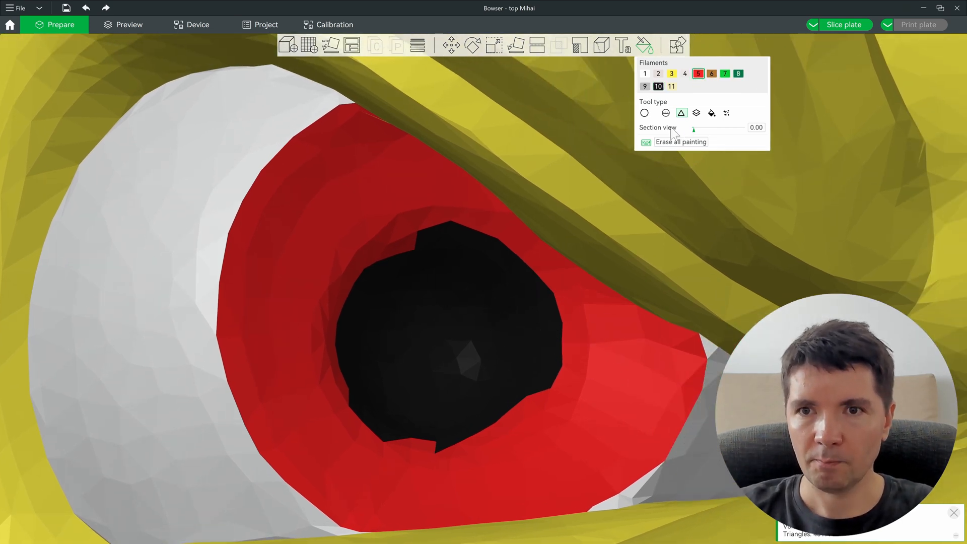
pyautogui.click(712, 113)
pyautogui.scroll(1, 431, 337)
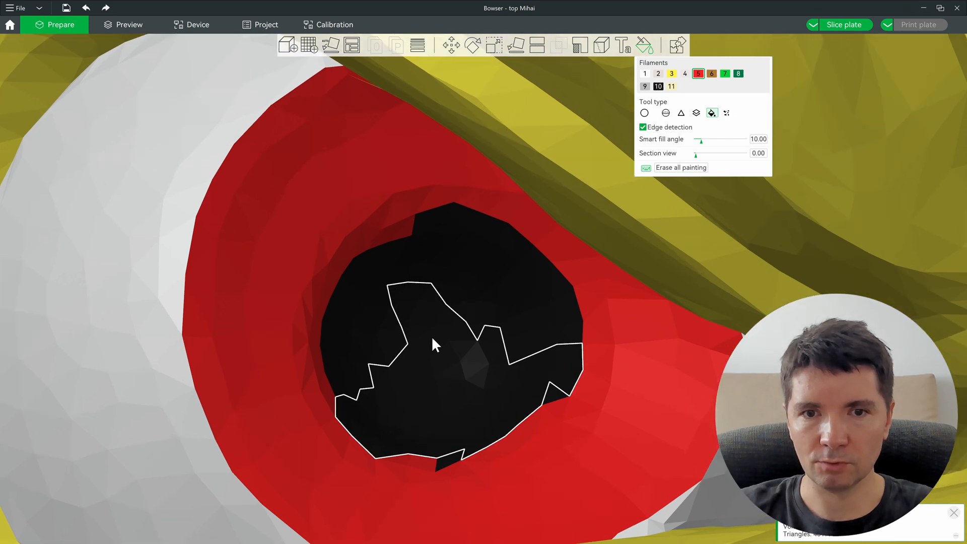
# Step: Refill the old pupil red, then paint a black pupil with filament 10 and the sphere brush
pyautogui.keyDown('alt'); pyautogui.scroll(2, 480, 319); pyautogui.keyUp('alt')
pyautogui.click(479, 319)
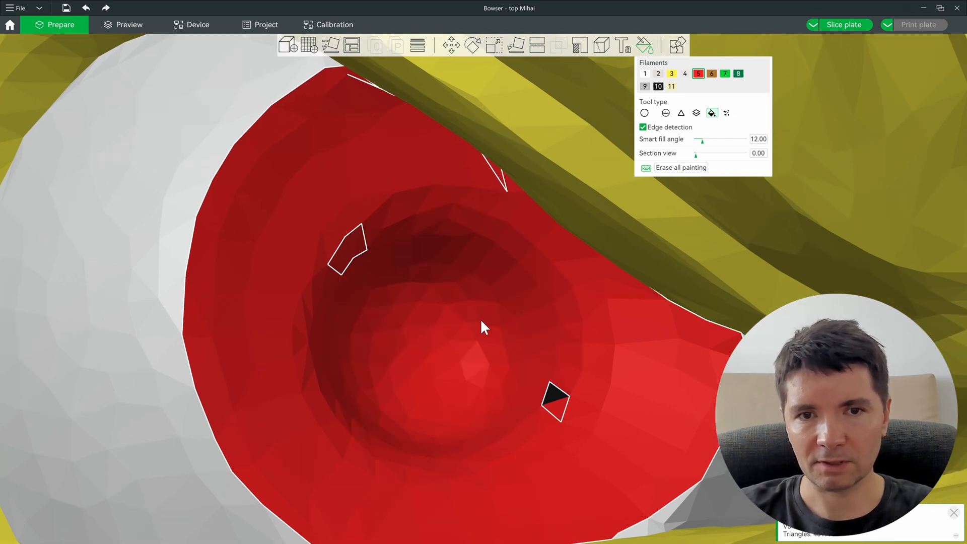
pyautogui.click(666, 113)
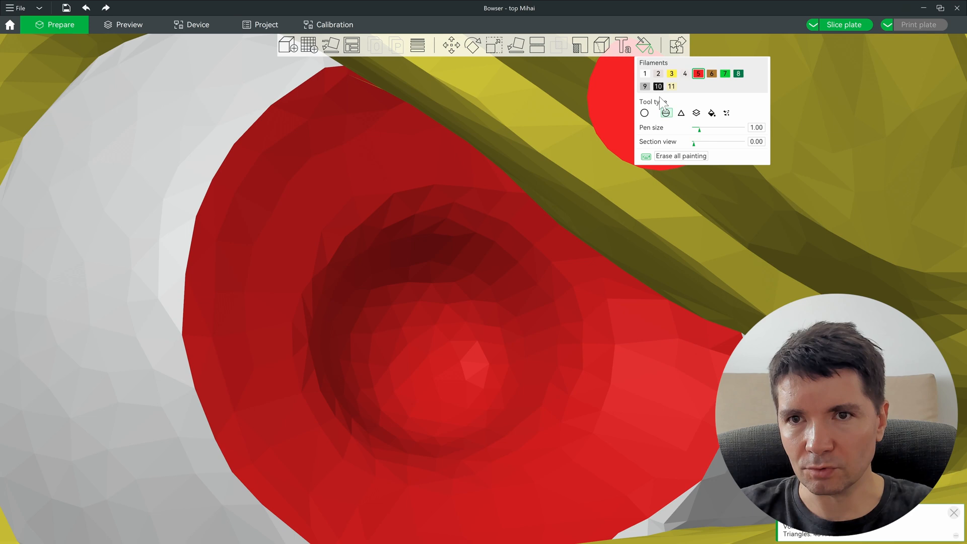
pyautogui.click(659, 86)
pyautogui.click(464, 305)
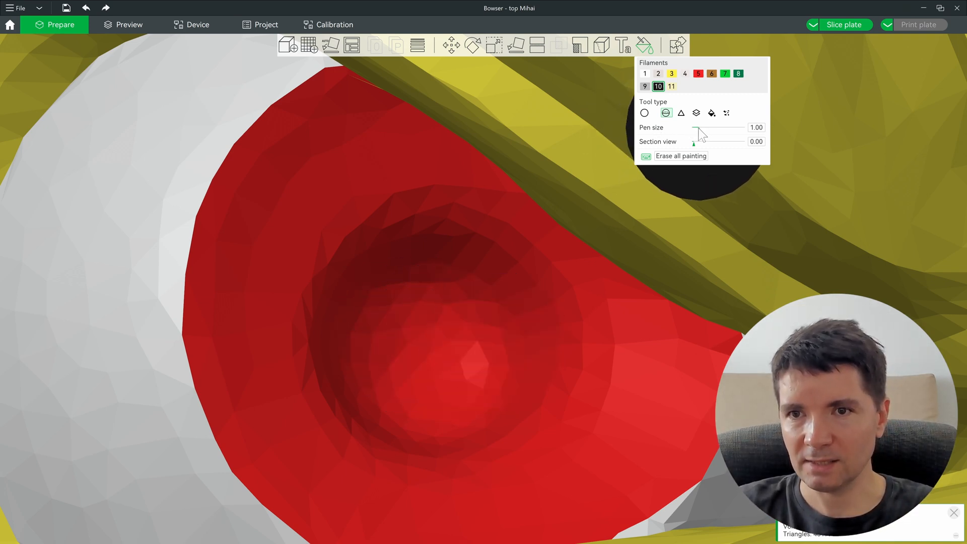
# Step: Enlarge the sphere brush to about 2.55 and repaint the pupil as a round black disc, undoing overflow
pyautogui.moveTo(700, 131); pyautogui.dragTo(703, 130)
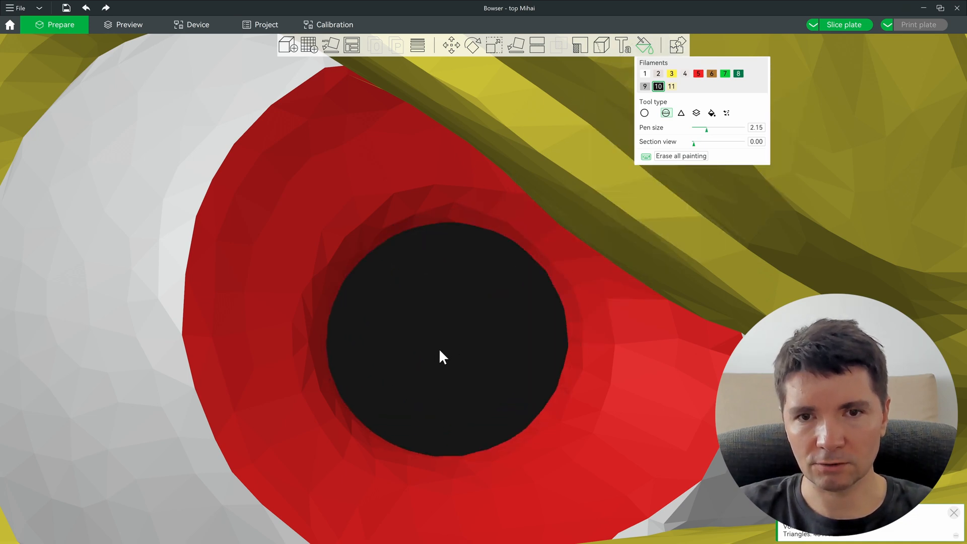
pyautogui.keyDown('alt'); pyautogui.scroll(4, 440, 351); pyautogui.keyUp('alt')
pyautogui.keyDown('alt'); pyautogui.scroll(4, 440, 351); pyautogui.keyUp('alt')
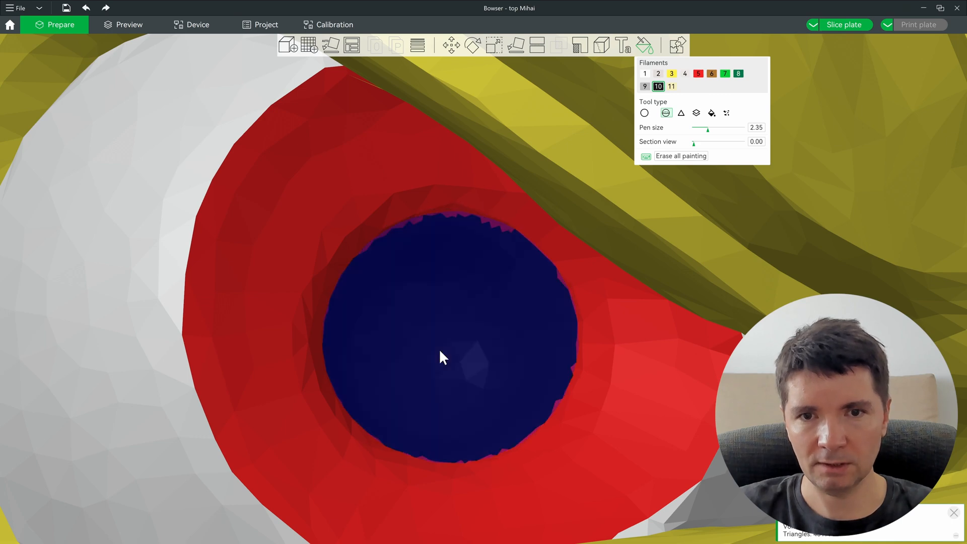
pyautogui.click(439, 349)
pyautogui.scroll(-10, 713, 302)
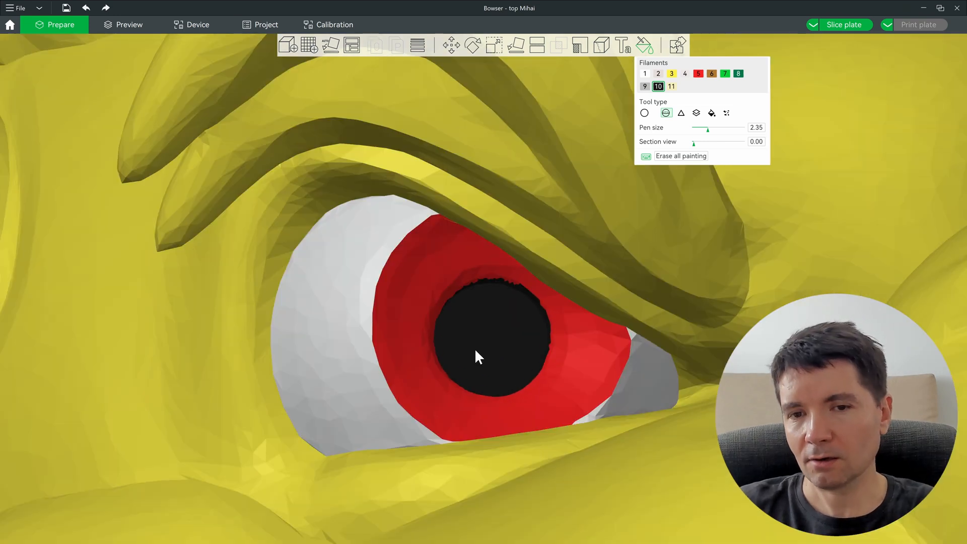
pyautogui.moveTo(483, 346)
pyautogui.mouseDown()
pyautogui.moveTo(452, 333)
pyautogui.moveTo(511, 353)
pyautogui.mouseUp()
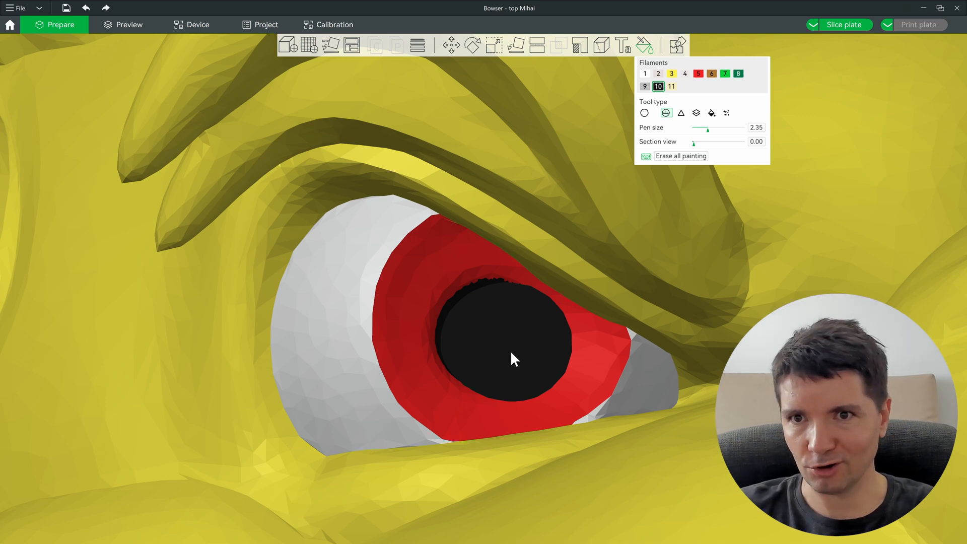
pyautogui.hotkey('ctrl', 'z')
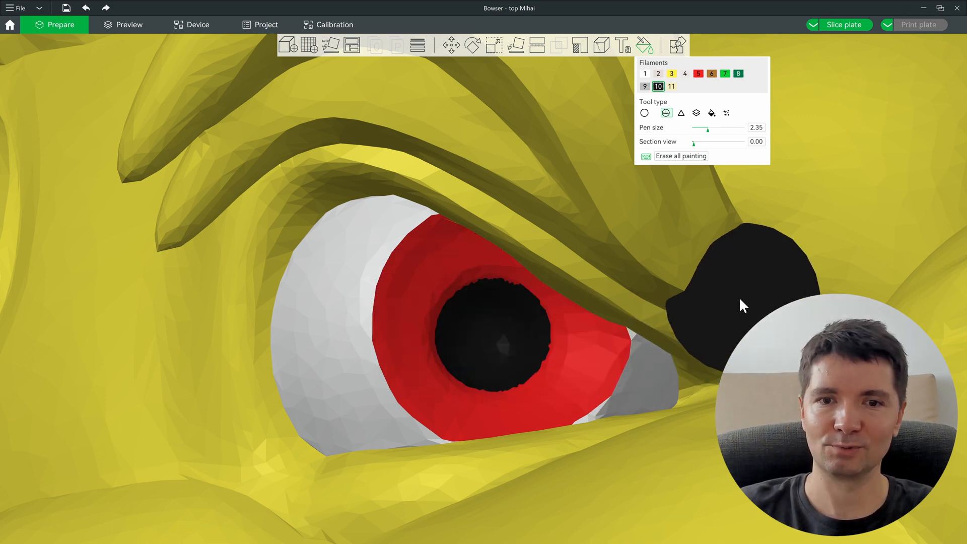
pyautogui.keyDown('alt'); pyautogui.scroll(2, 485, 347); pyautogui.keyUp('alt')
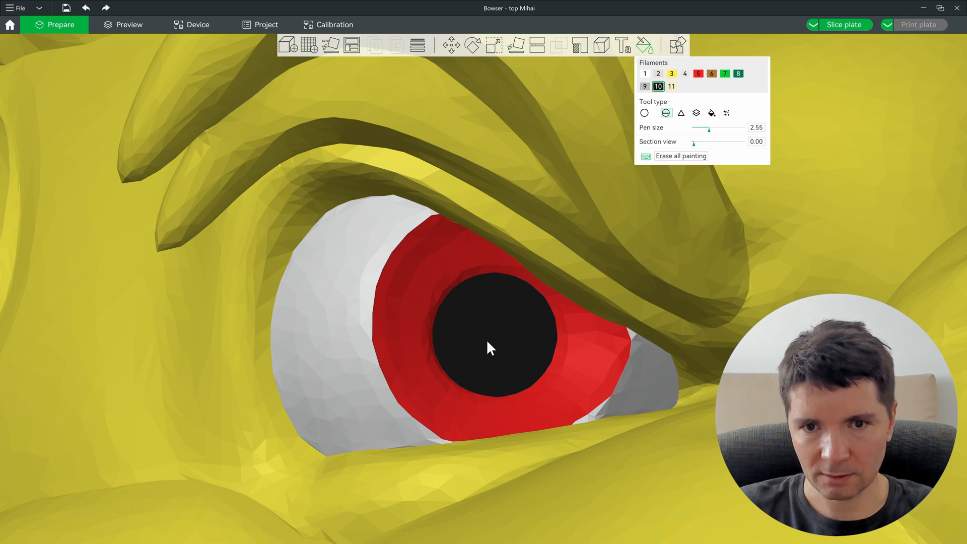
pyautogui.click(487, 347)
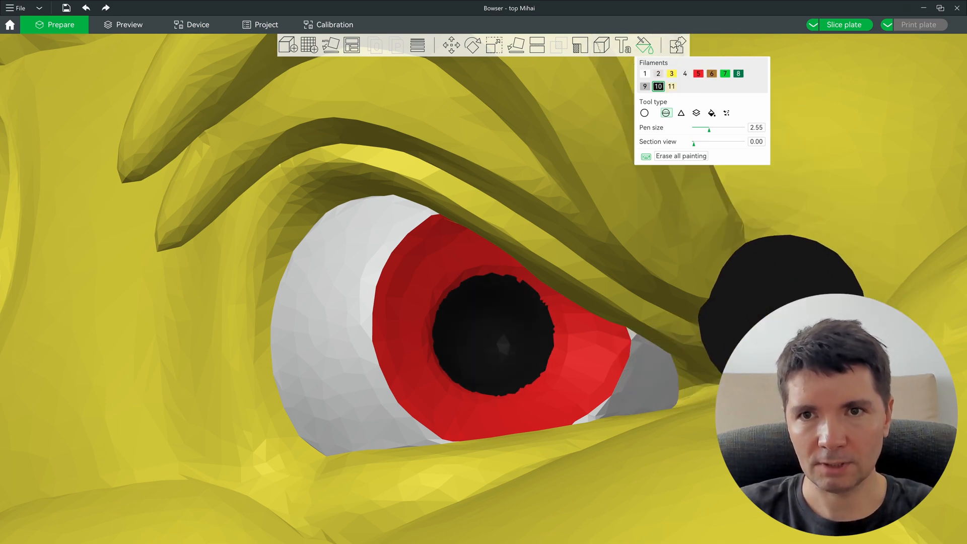
# Step: Select filament 1, turn the view to the other eye, and smart-fill its eyeball white
pyautogui.press('1')
pyautogui.moveTo(766, 269); pyautogui.dragTo(463, 429, button='middle')
pyautogui.moveTo(806, 312); pyautogui.dragTo(444, 325, button='middle')
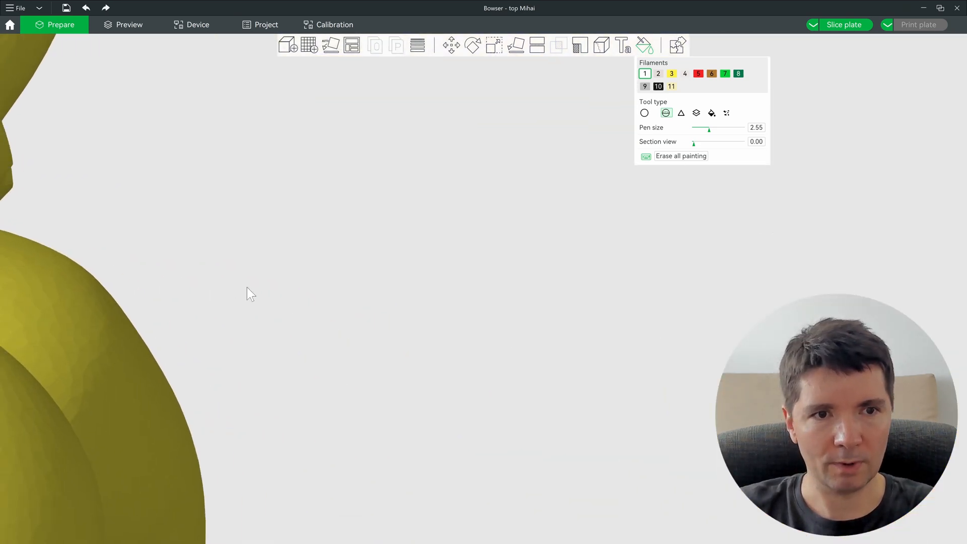
pyautogui.moveTo(242, 287); pyautogui.dragTo(541, 307, button='middle')
pyautogui.moveTo(323, 313); pyautogui.dragTo(751, 356, button='middle')
pyautogui.moveTo(872, 307); pyautogui.dragTo(773, 275, button='middle')
pyautogui.moveTo(175, 320)
pyautogui.mouseDown()
pyautogui.moveTo(776, 328)
pyautogui.moveTo(214, 314)
pyautogui.moveTo(776, 327)
pyautogui.moveTo(610, 318)
pyautogui.mouseUp()
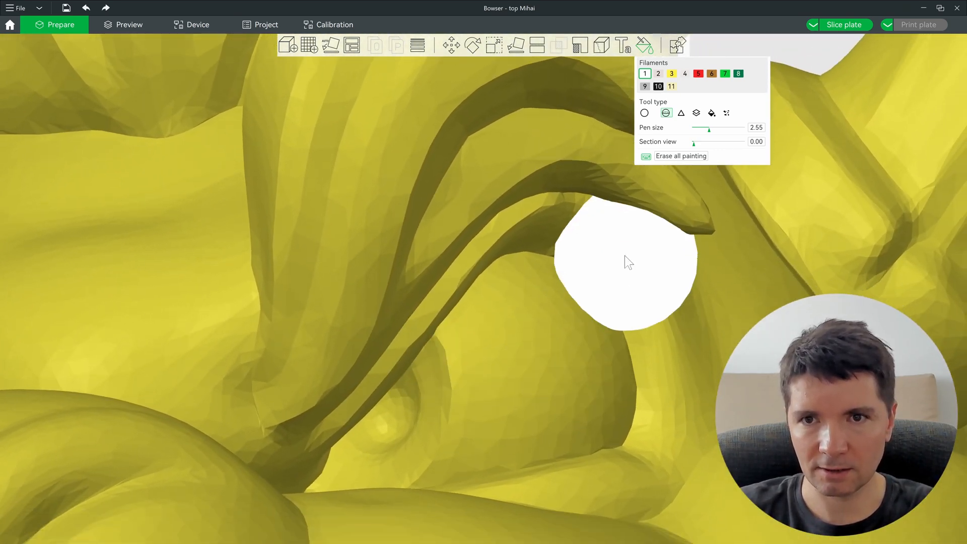
pyautogui.click(712, 113)
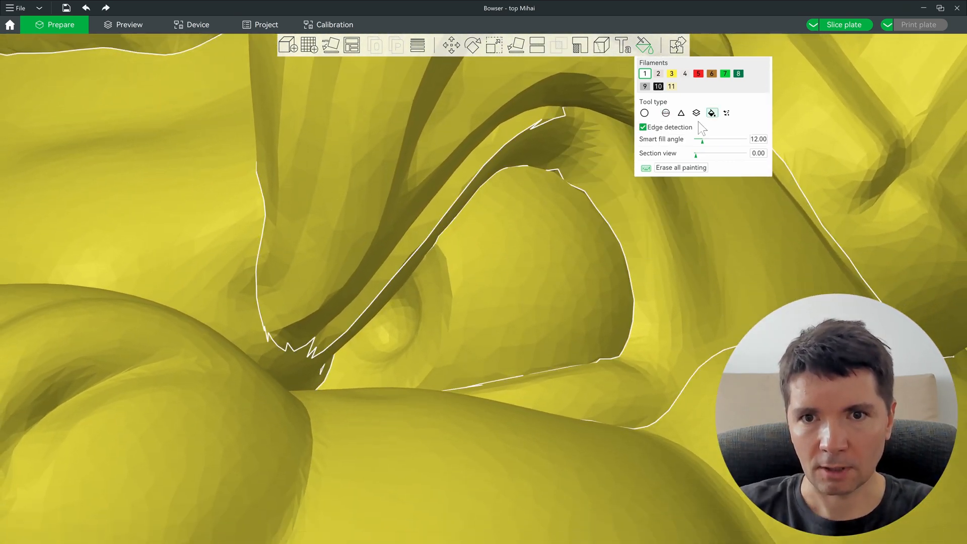
pyautogui.click(535, 278)
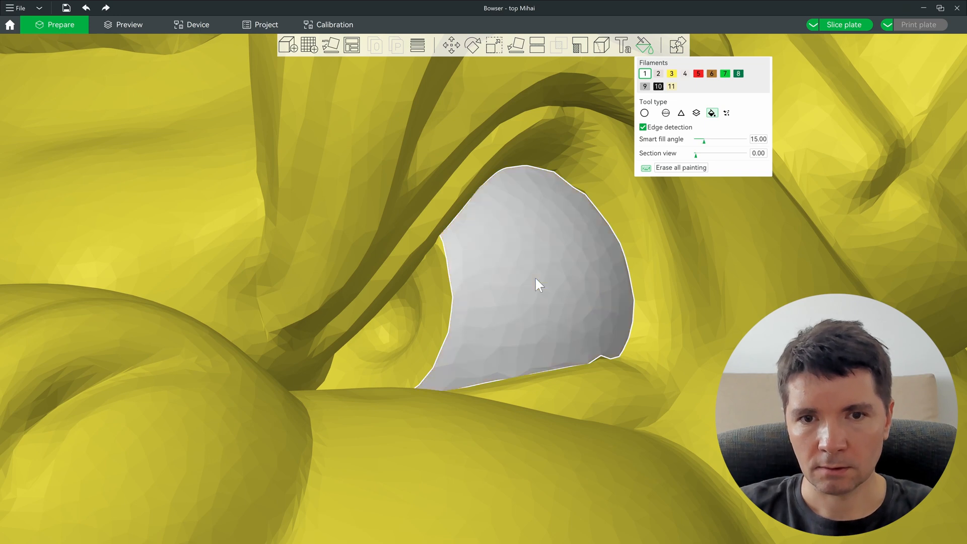
# Step: Smart-fill the eye socket and the leftover yellow sliver red with filament 5
pyautogui.click(698, 76)
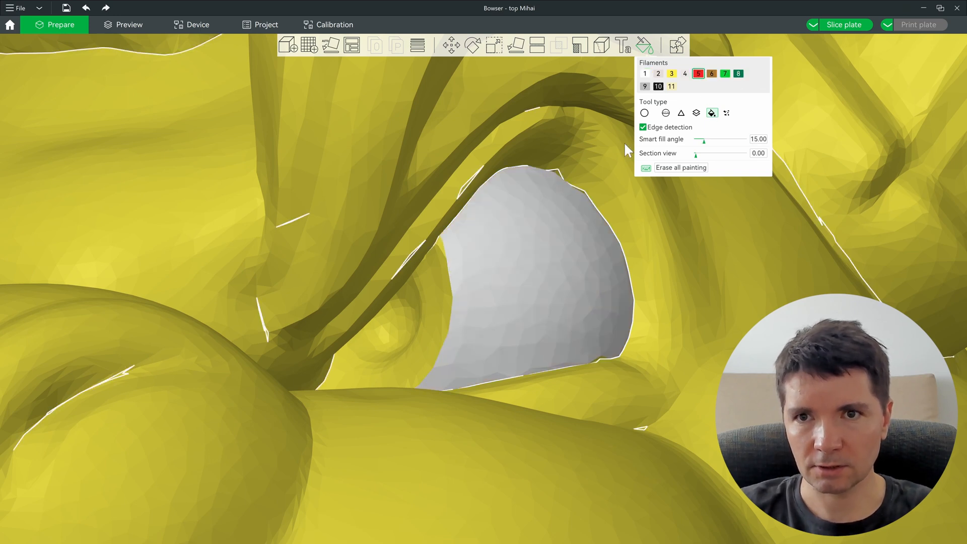
pyautogui.keyDown('alt'); pyautogui.scroll(1, 433, 321); pyautogui.keyUp('alt')
pyautogui.click(432, 318)
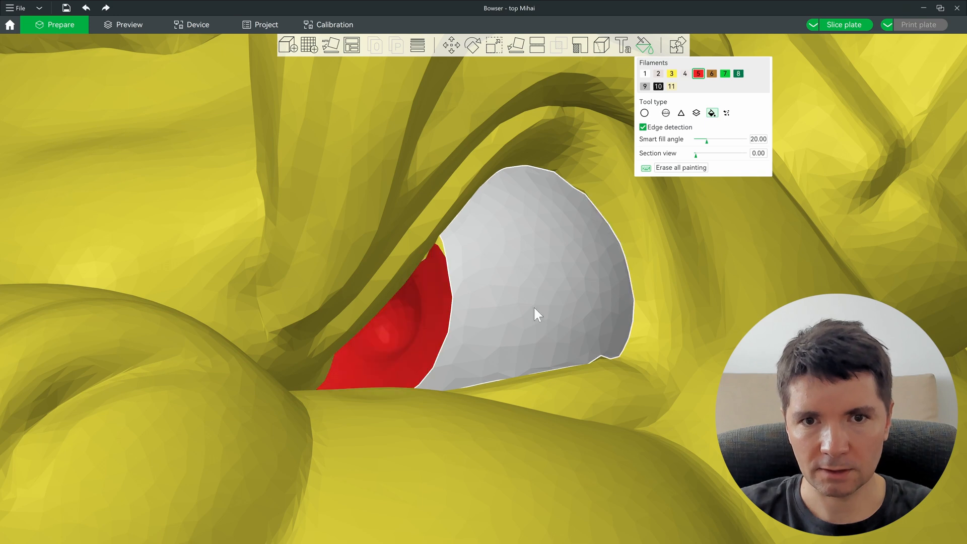
pyautogui.scroll(5, 440, 274)
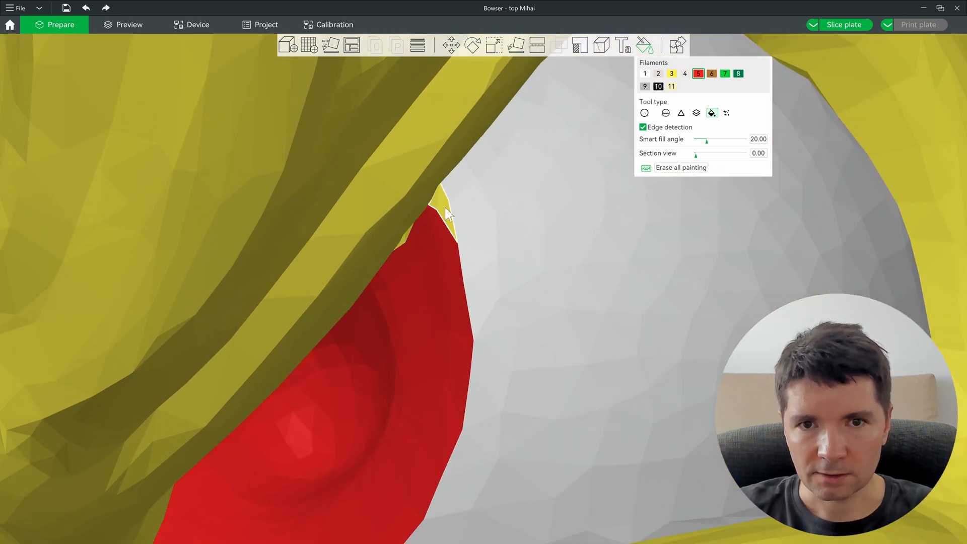
pyautogui.click(442, 208)
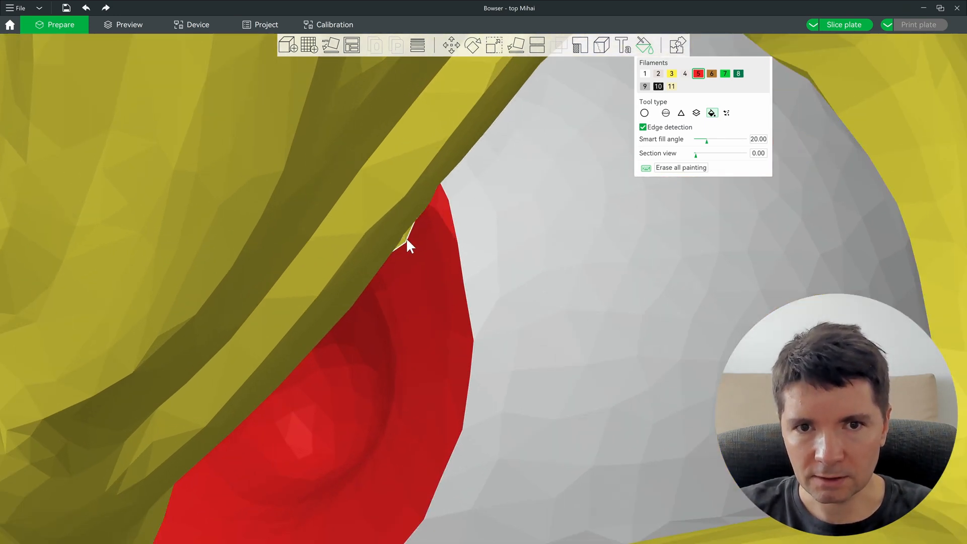
pyautogui.scroll(-2, 444, 312)
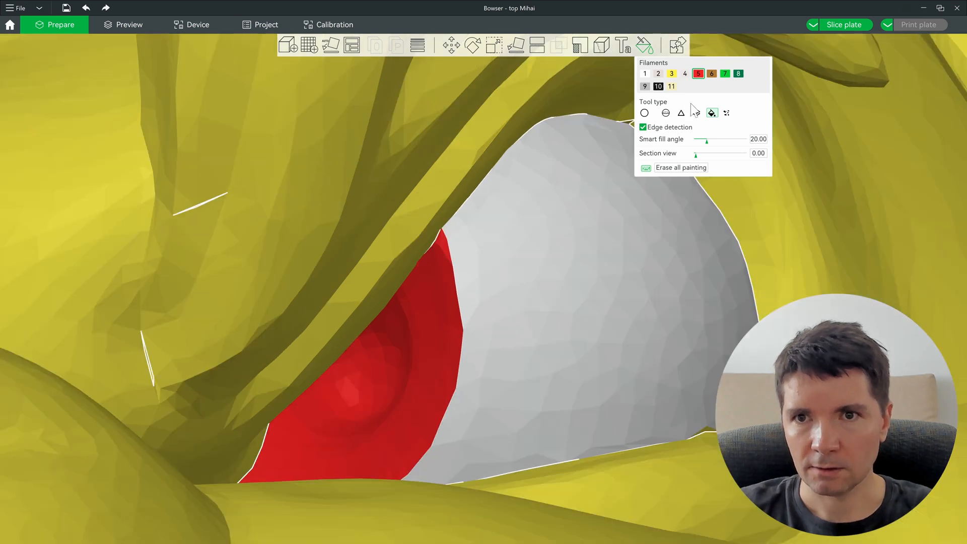
# Step: Paint a round black pupil inside the red with filament 10 and the sphere brush
pyautogui.click(659, 86)
pyautogui.click(667, 115)
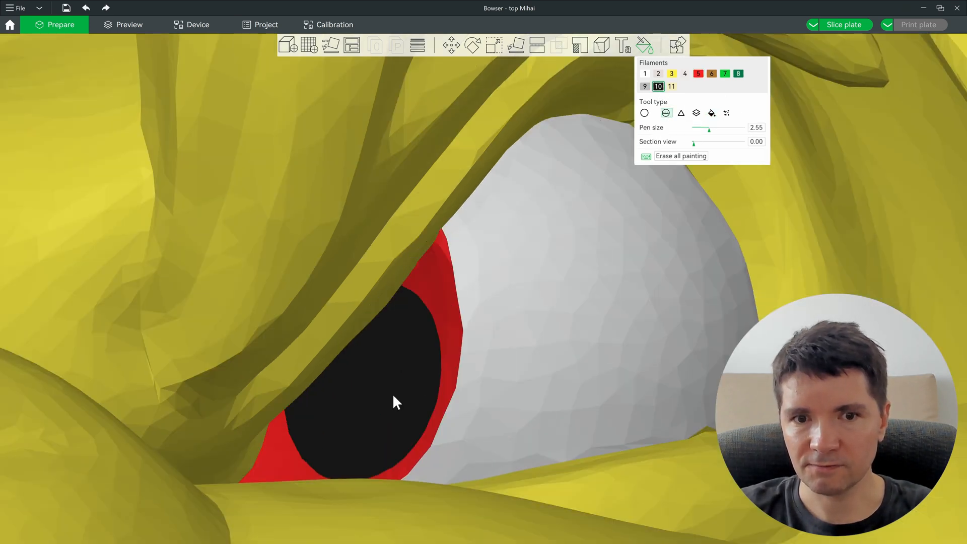
pyautogui.keyDown('alt'); pyautogui.scroll(-2, 354, 364); pyautogui.keyUp('alt')
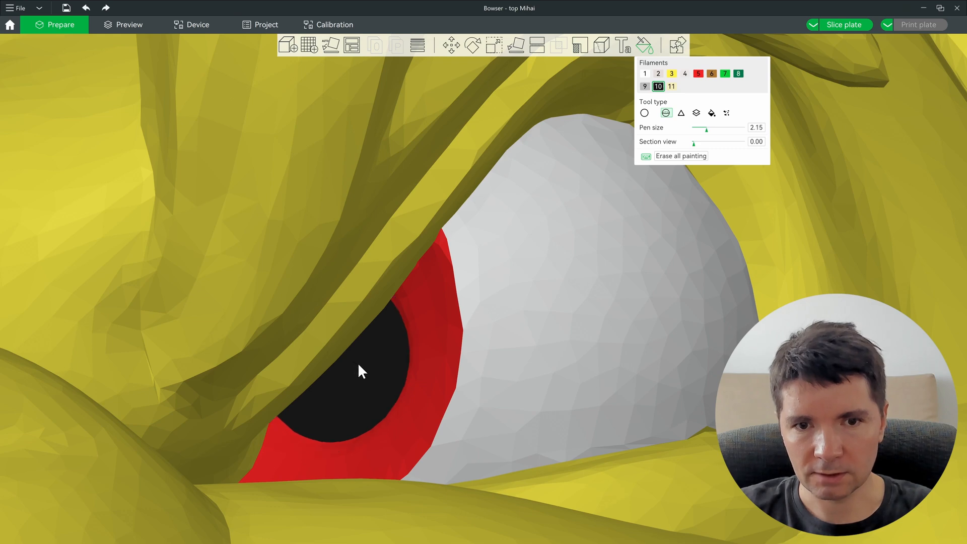
pyautogui.click(368, 362)
pyautogui.scroll(-5, 737, 330)
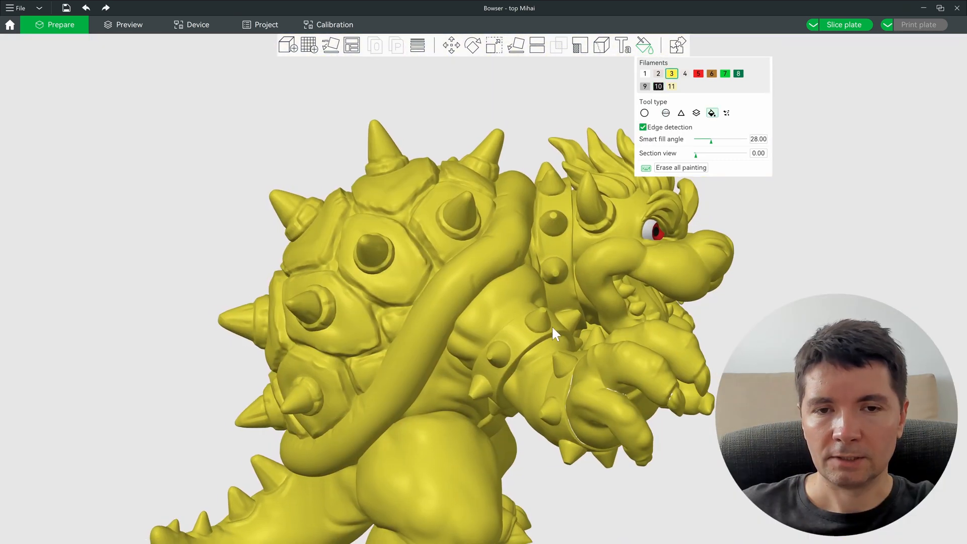
# Step: Zoom out to the whole model, choose filament 2, and set the smart fill angle to 14
pyautogui.moveTo(552, 326); pyautogui.dragTo(368, 334)
pyautogui.scroll(-2, 382, 343)
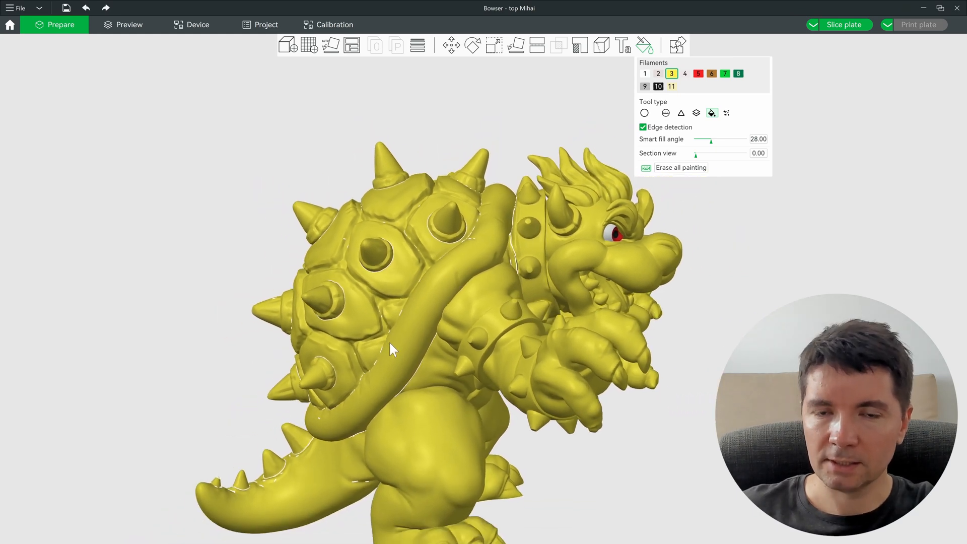
pyautogui.scroll(2, 459, 298)
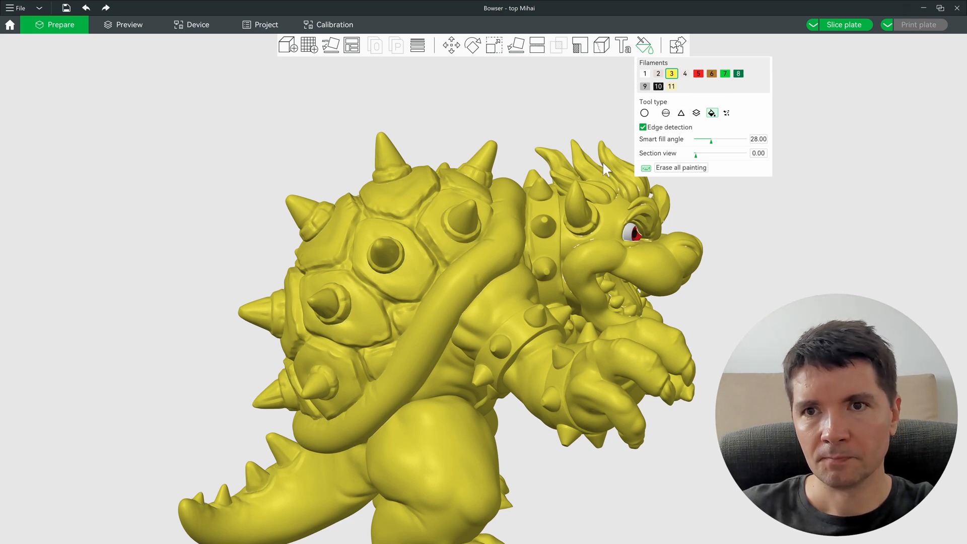
pyautogui.moveTo(602, 161); pyautogui.dragTo(499, 137)
pyautogui.press('2')
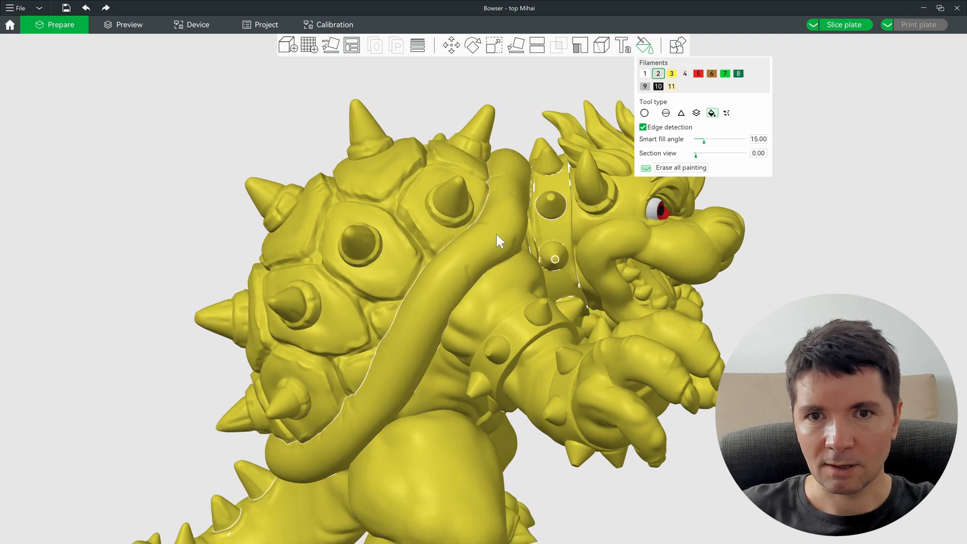
pyautogui.keyDown('alt'); pyautogui.scroll(-7, 496, 232); pyautogui.keyUp('alt')
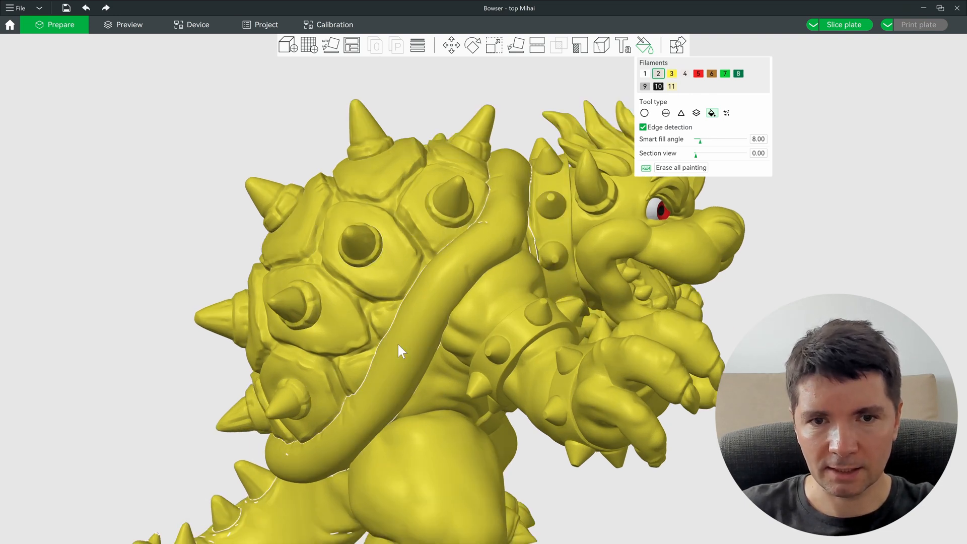
pyautogui.scroll(3, 513, 232)
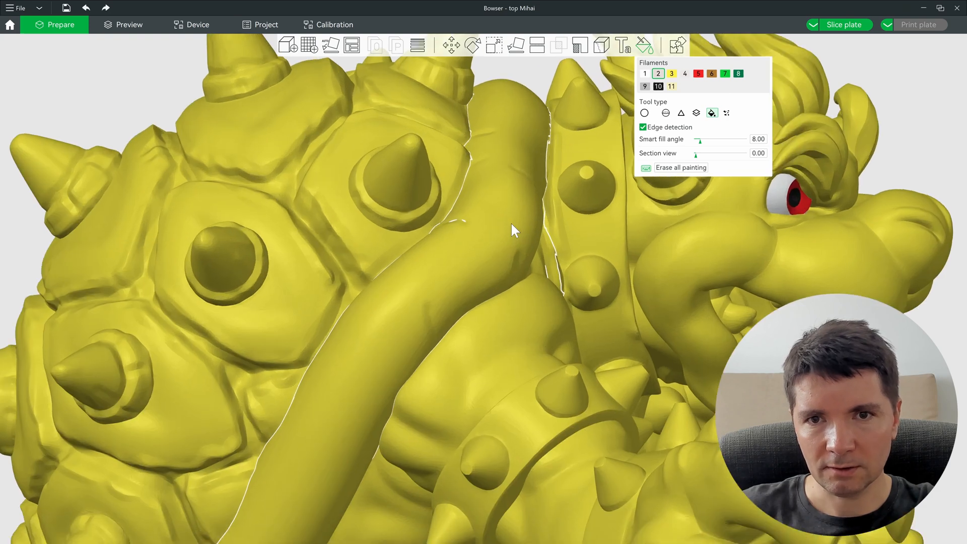
pyautogui.moveTo(699, 141); pyautogui.dragTo(708, 148)
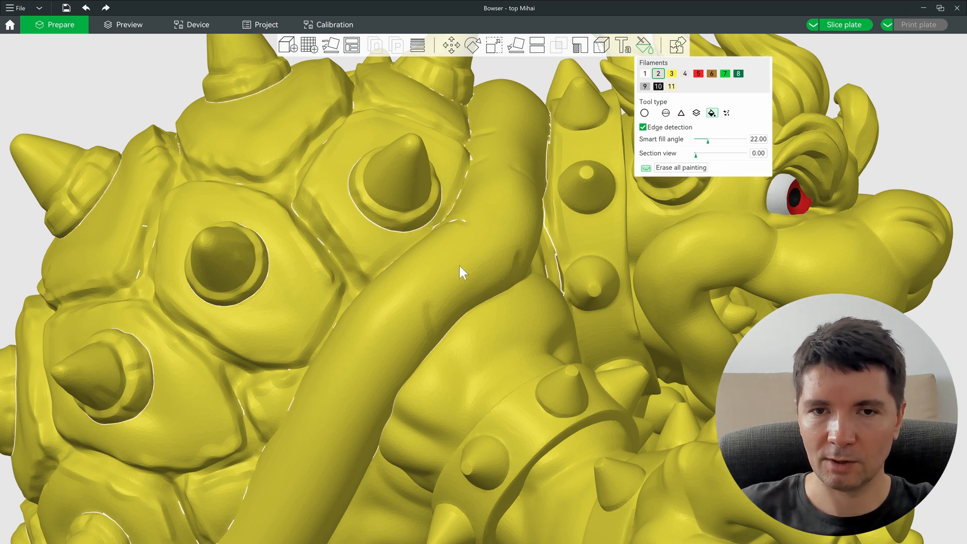
pyautogui.keyDown('ctrl'); pyautogui.scroll(-1, 453, 258); pyautogui.keyUp('ctrl')
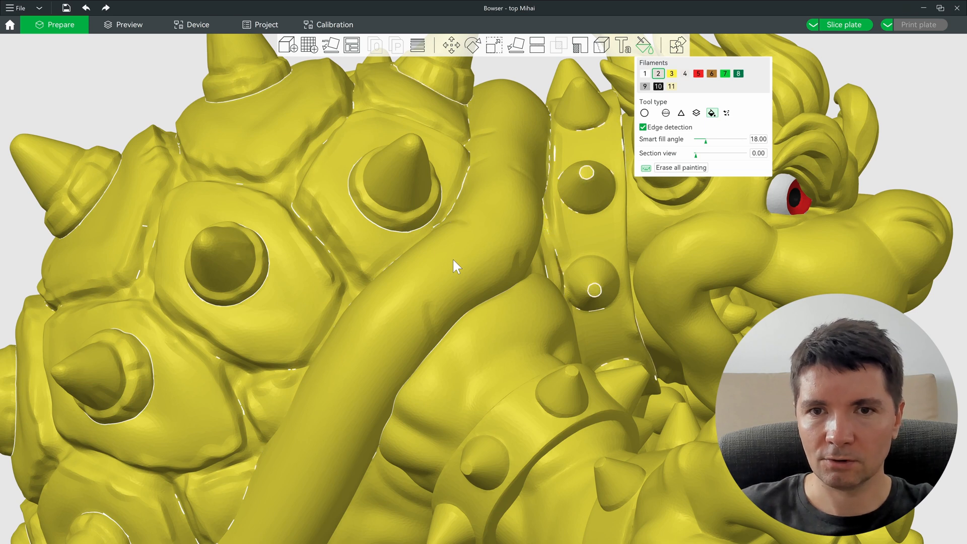
pyautogui.keyDown('ctrl'); pyautogui.scroll(-3, 453, 258); pyautogui.keyUp('ctrl')
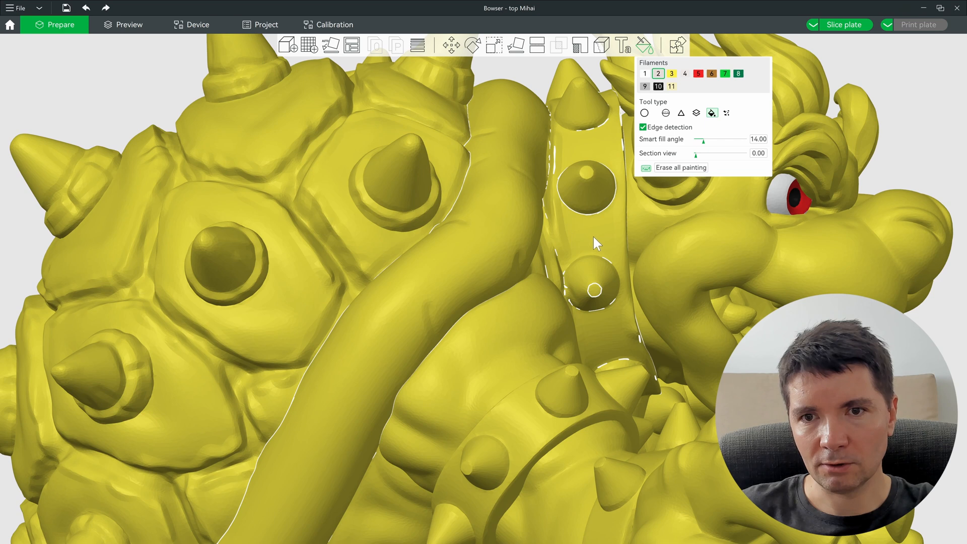
# Step: Smart-fill the tube region grey, undoing a first fill that spilled onto the collar band
pyautogui.click(519, 228)
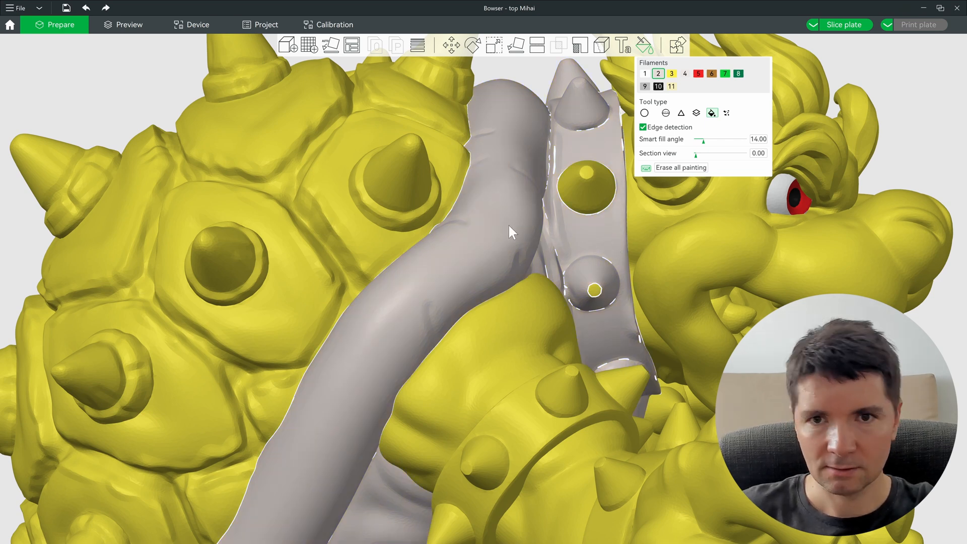
pyautogui.hotkey('ctrl', 'z')
pyautogui.keyDown('alt'); pyautogui.scroll(-10, 494, 231); pyautogui.keyUp('alt')
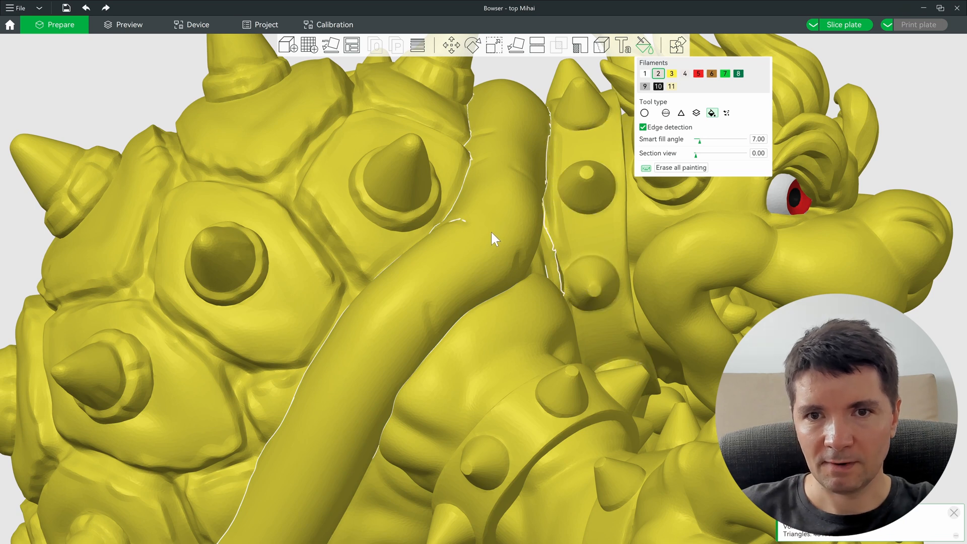
pyautogui.keyDown('alt'); pyautogui.scroll(-1, 491, 234); pyautogui.keyUp('alt')
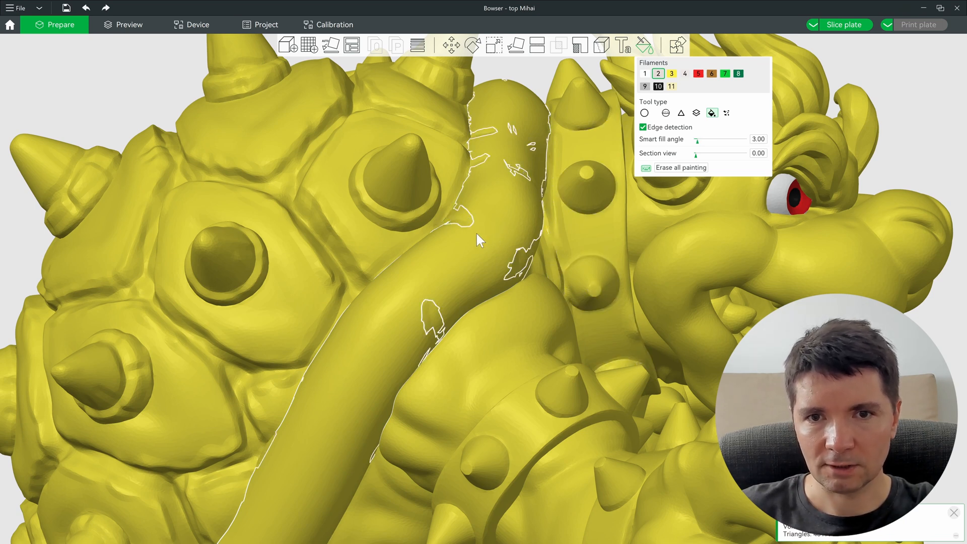
pyautogui.click(499, 215)
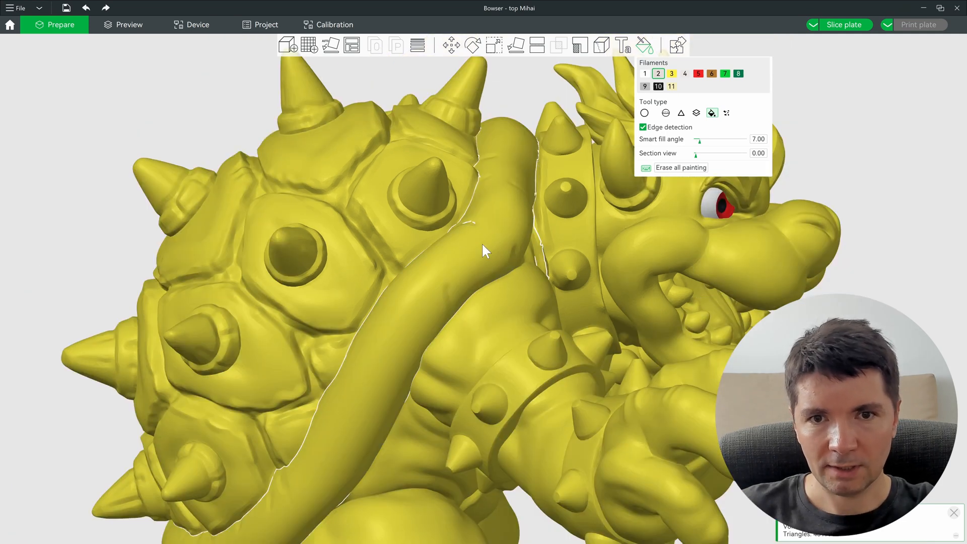
# Step: Zoom around the shell and smart-fill its rim band grey with filament 2
pyautogui.keyDown('alt'); pyautogui.scroll(1, 482, 243); pyautogui.keyUp('alt')
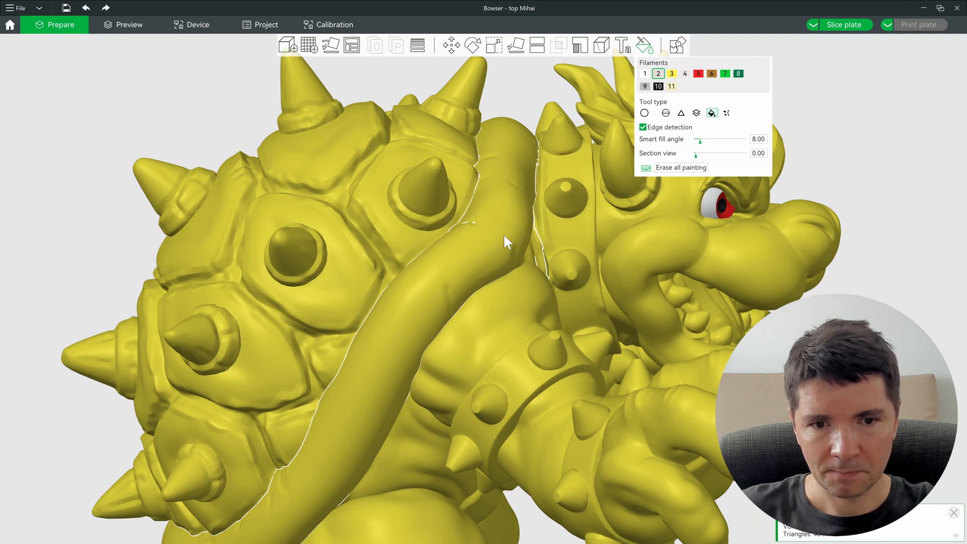
pyautogui.scroll(5, 484, 235)
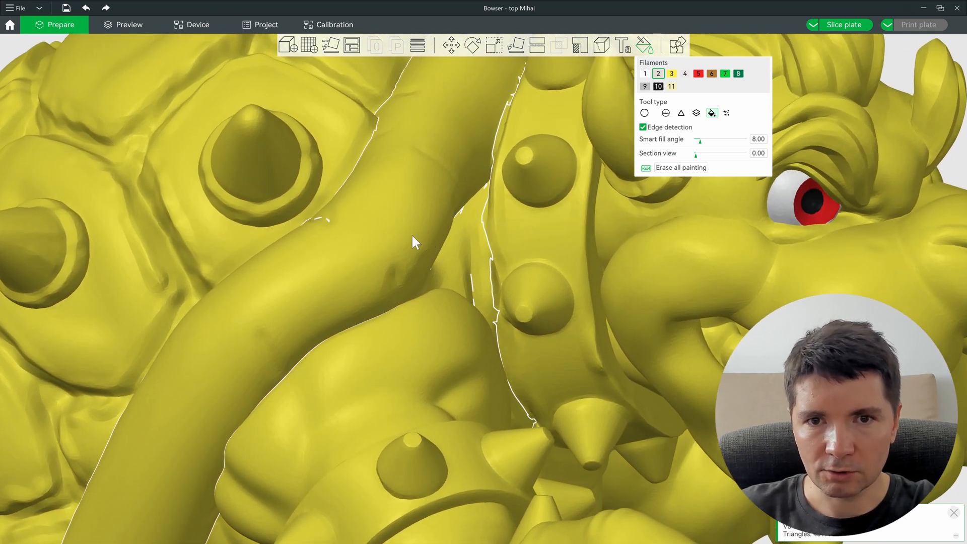
pyautogui.scroll(3, 464, 243)
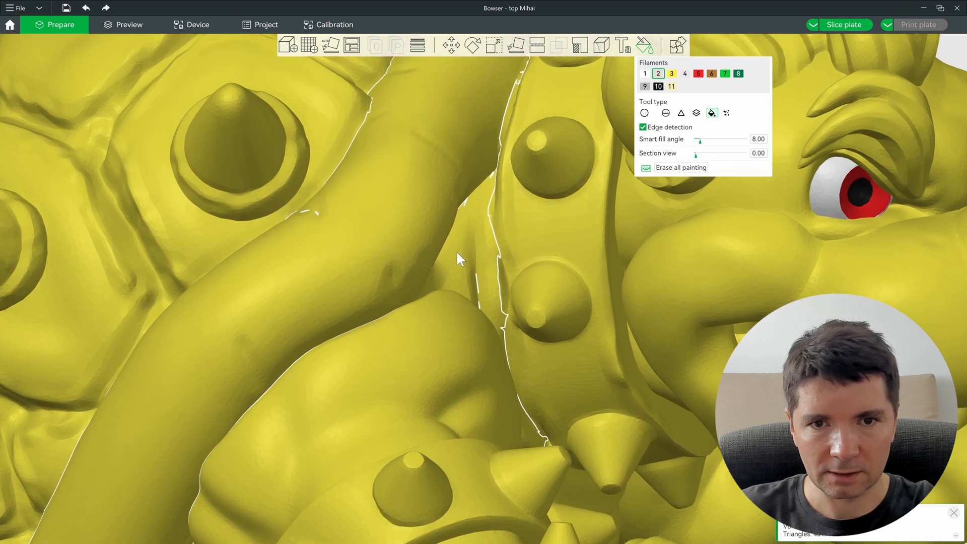
pyautogui.scroll(1, 462, 261)
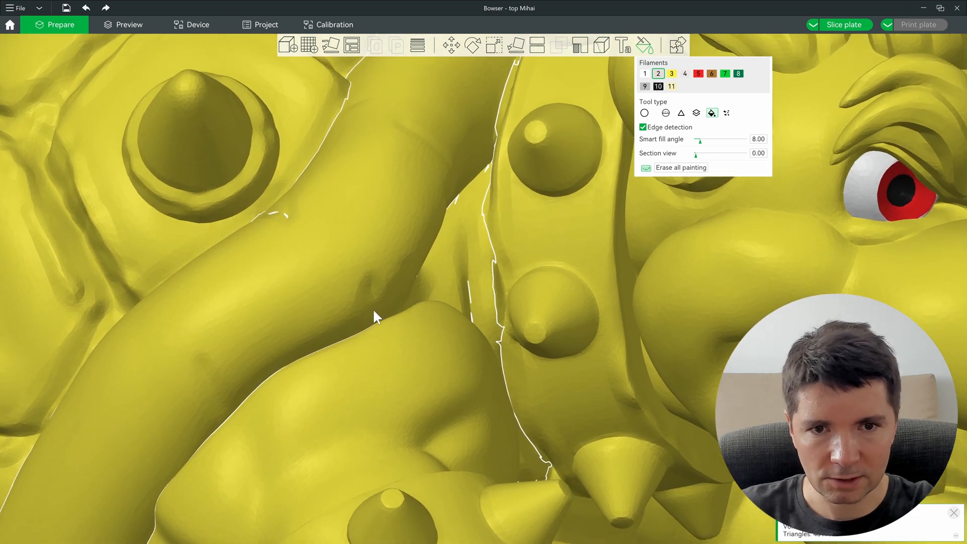
pyautogui.scroll(-1, 409, 295)
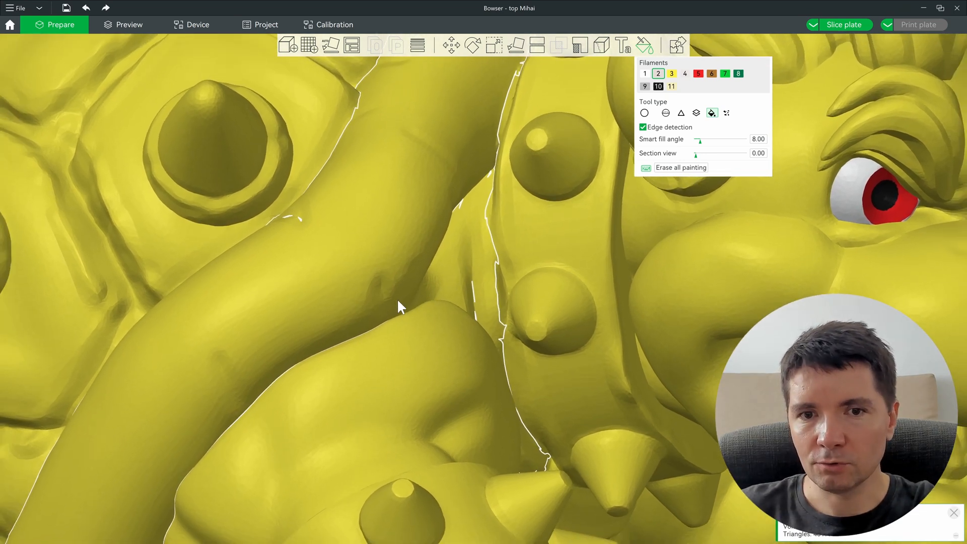
pyautogui.scroll(-1, 441, 294)
pyautogui.scroll(-6, 408, 292)
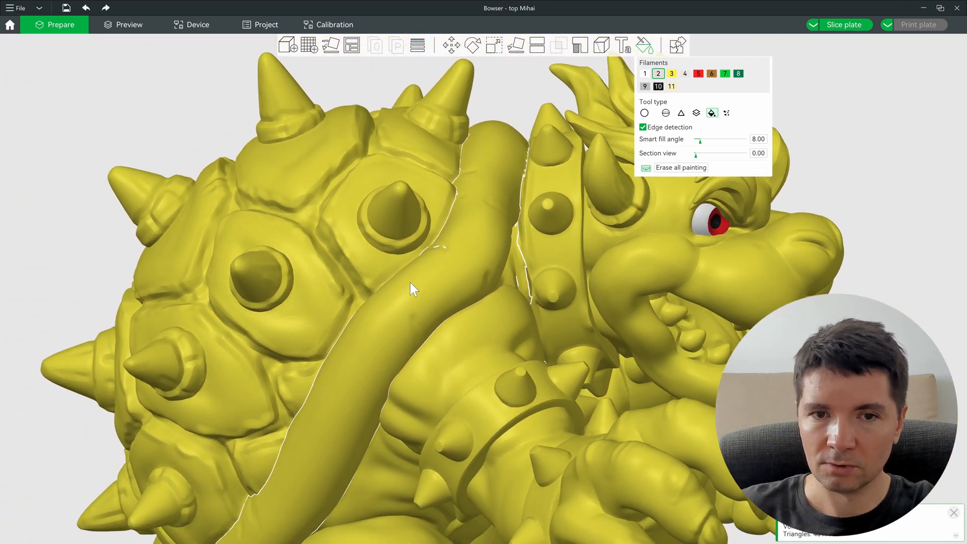
pyautogui.scroll(-2, 421, 281)
pyautogui.click(434, 280)
pyautogui.scroll(3, 476, 265)
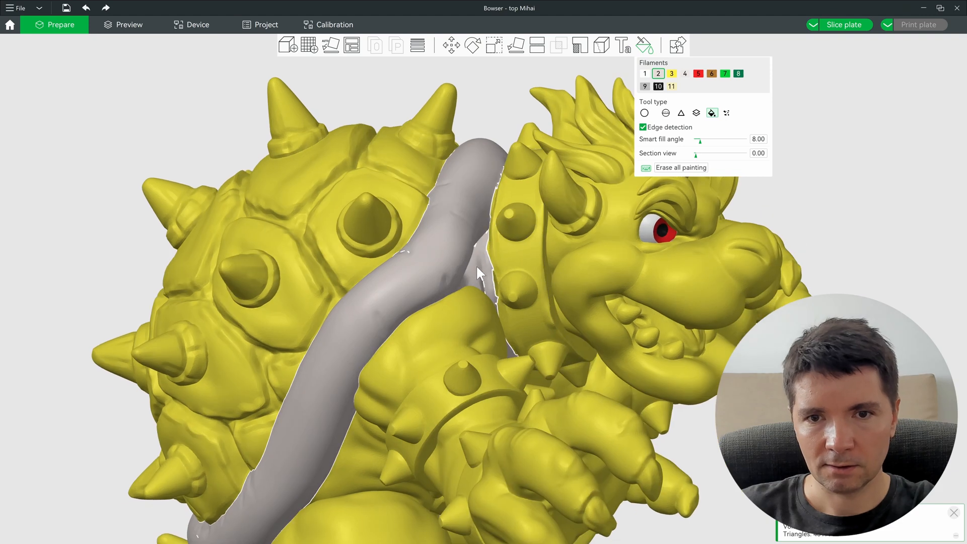
pyautogui.scroll(-3, 480, 268)
pyautogui.moveTo(491, 259)
pyautogui.mouseDown()
pyautogui.moveTo(368, 359)
pyautogui.moveTo(208, 442)
pyautogui.moveTo(409, 476)
pyautogui.moveTo(434, 448)
pyautogui.moveTo(694, 427)
pyautogui.moveTo(487, 357)
pyautogui.moveTo(564, 368)
pyautogui.moveTo(578, 357)
pyautogui.moveTo(533, 266)
pyautogui.moveTo(506, 256)
pyautogui.moveTo(518, 276)
pyautogui.moveTo(559, 277)
pyautogui.mouseUp()
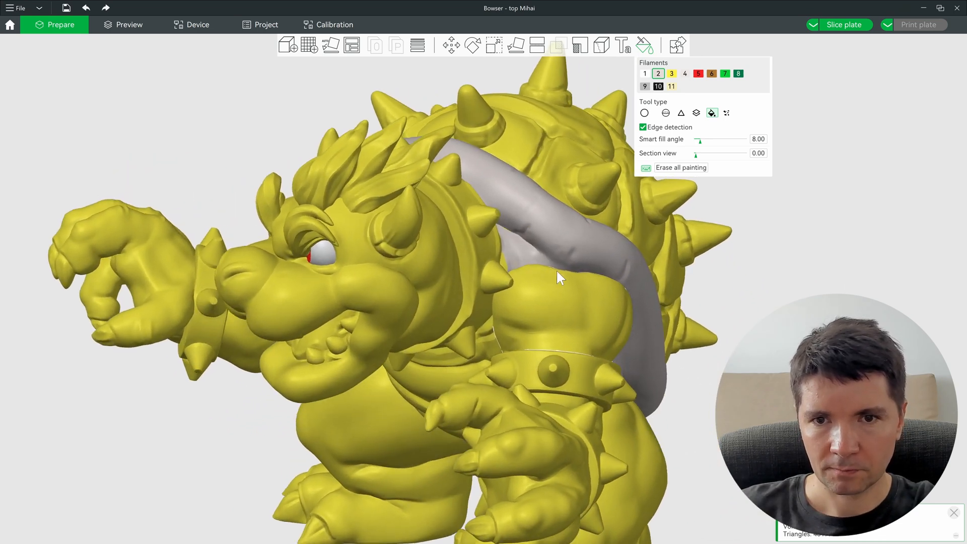
pyautogui.scroll(6, 559, 271)
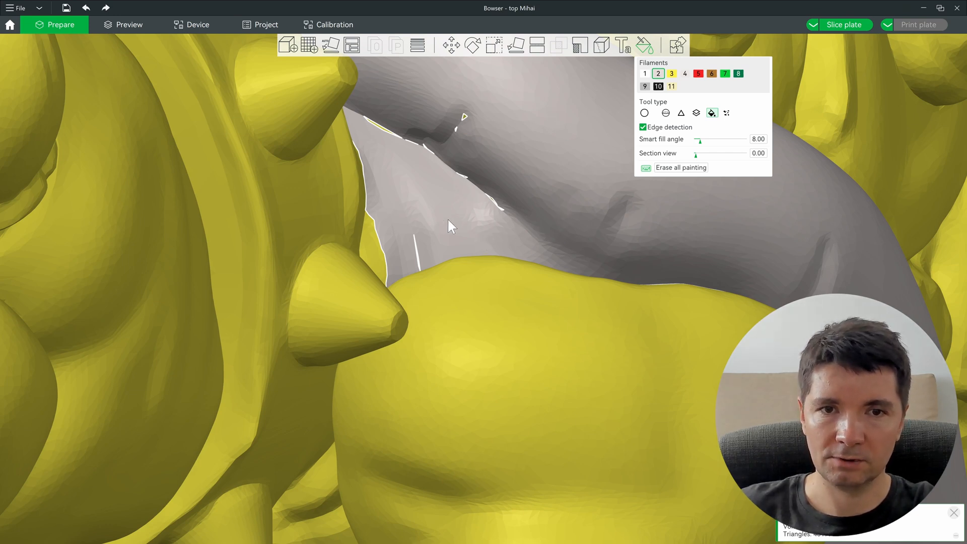
pyautogui.scroll(-8, 449, 222)
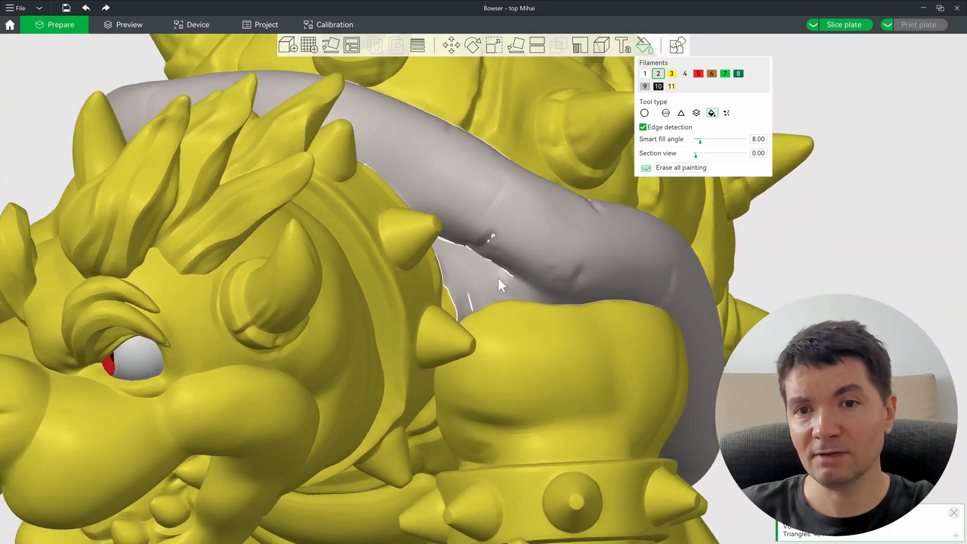
pyautogui.moveTo(498, 277); pyautogui.dragTo(477, 348)
pyautogui.scroll(-5, 422, 385)
pyautogui.moveTo(408, 416)
pyautogui.mouseDown()
pyautogui.moveTo(447, 424)
pyautogui.moveTo(274, 484)
pyautogui.moveTo(255, 509)
pyautogui.moveTo(545, 383)
pyautogui.moveTo(645, 242)
pyautogui.mouseUp()
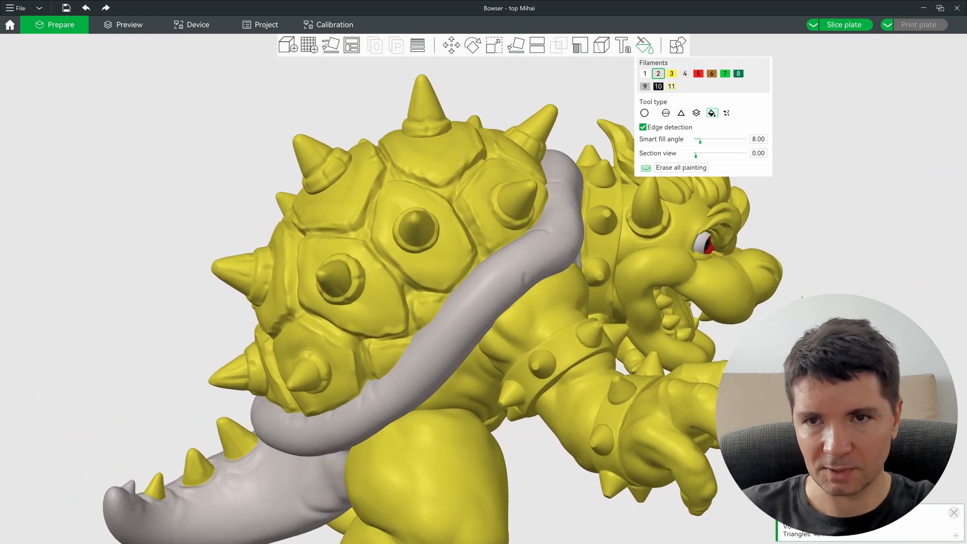
pyautogui.scroll(1, 741, 139)
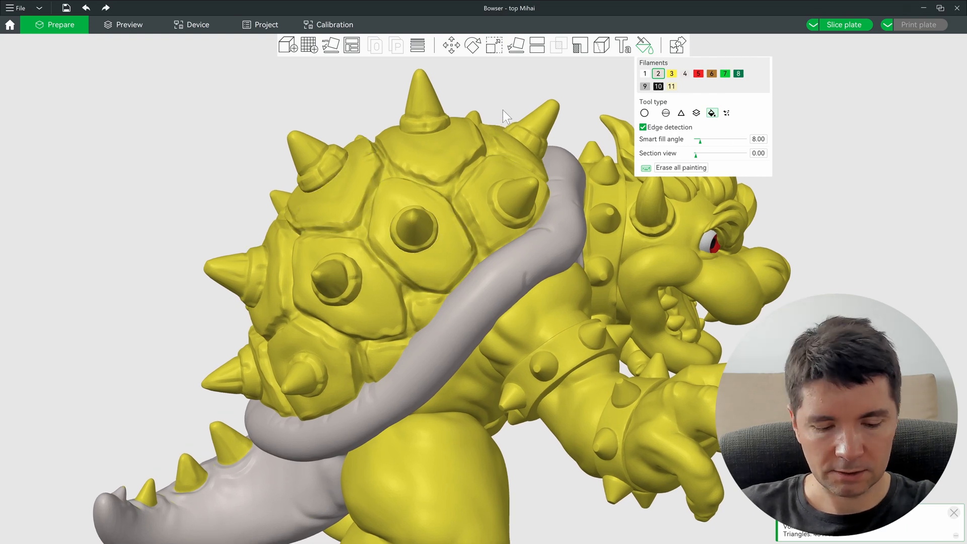
# Step: Select green filament 8 and bring the lower shell plates into view
pyautogui.press('8')
pyautogui.scroll(2, 445, 225)
pyautogui.scroll(1, 431, 201)
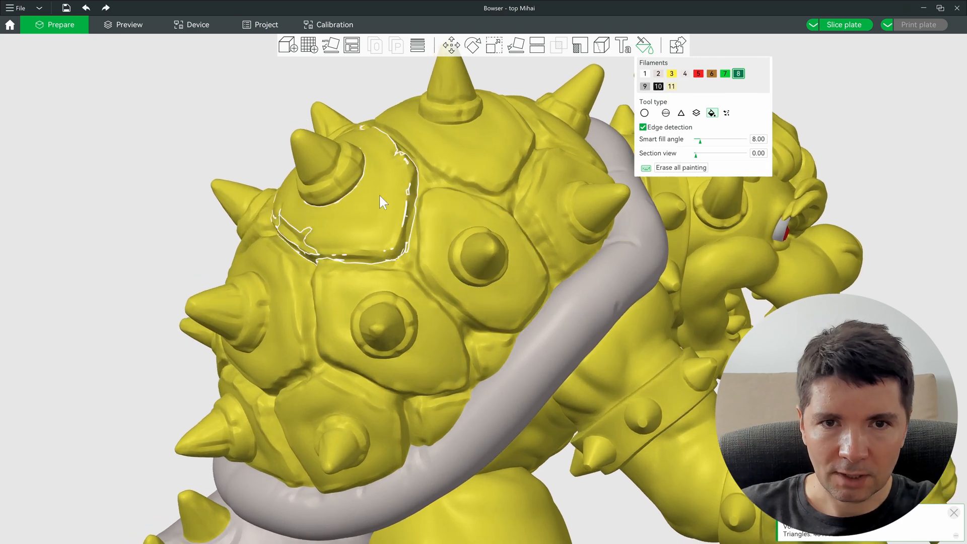
pyautogui.scroll(2, 401, 277)
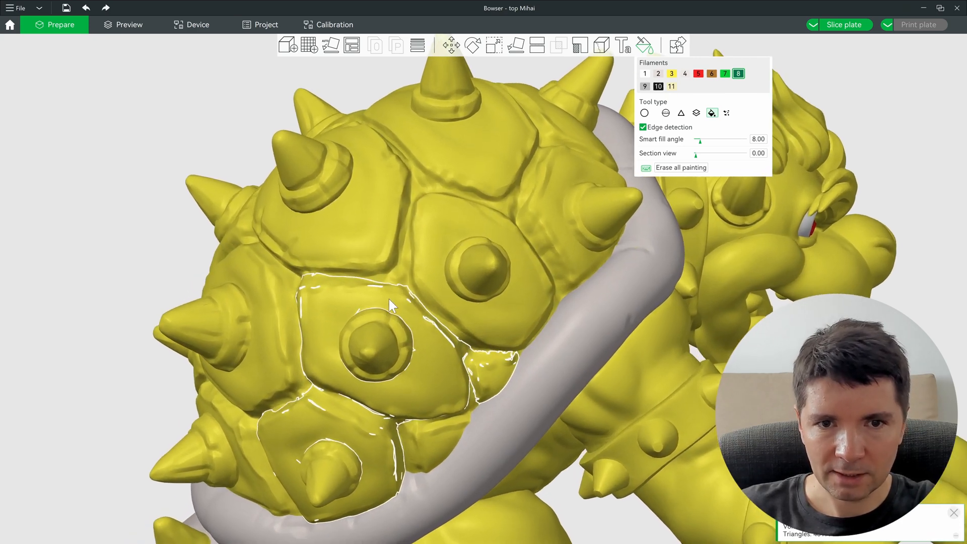
pyautogui.moveTo(483, 354); pyautogui.dragTo(487, 347, button='middle')
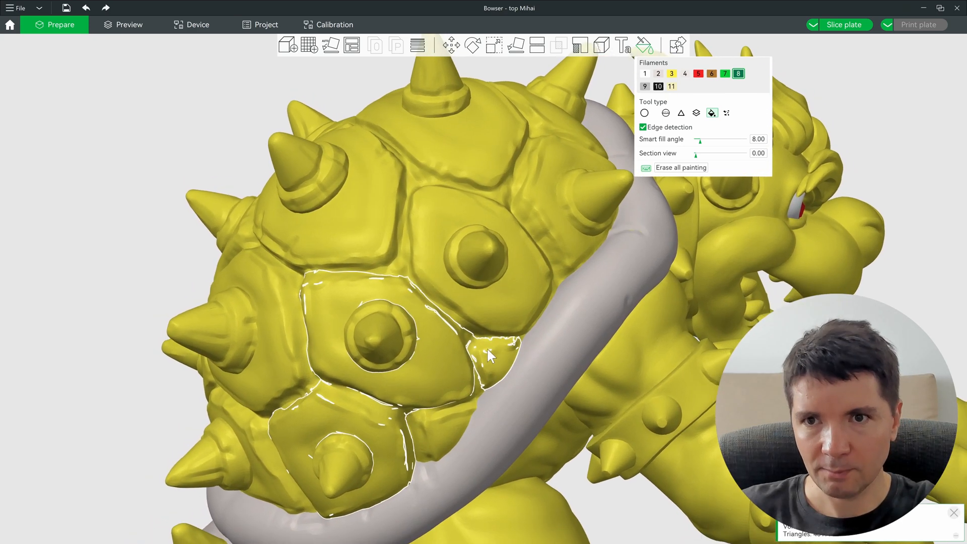
pyautogui.keyDown('ctrl'); pyautogui.scroll(4, 445, 331); pyautogui.keyUp('ctrl')
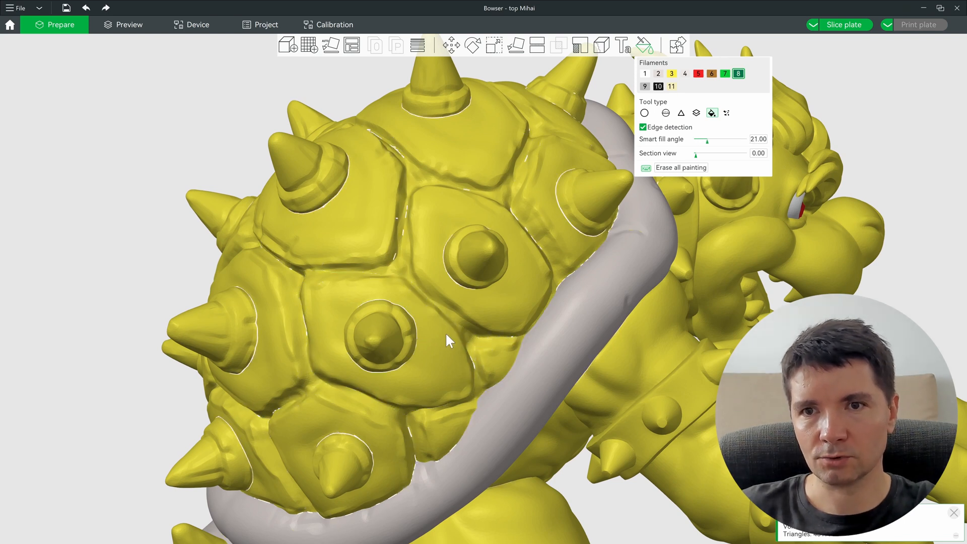
pyautogui.keyDown('ctrl'); pyautogui.scroll(5, 437, 333); pyautogui.keyUp('ctrl')
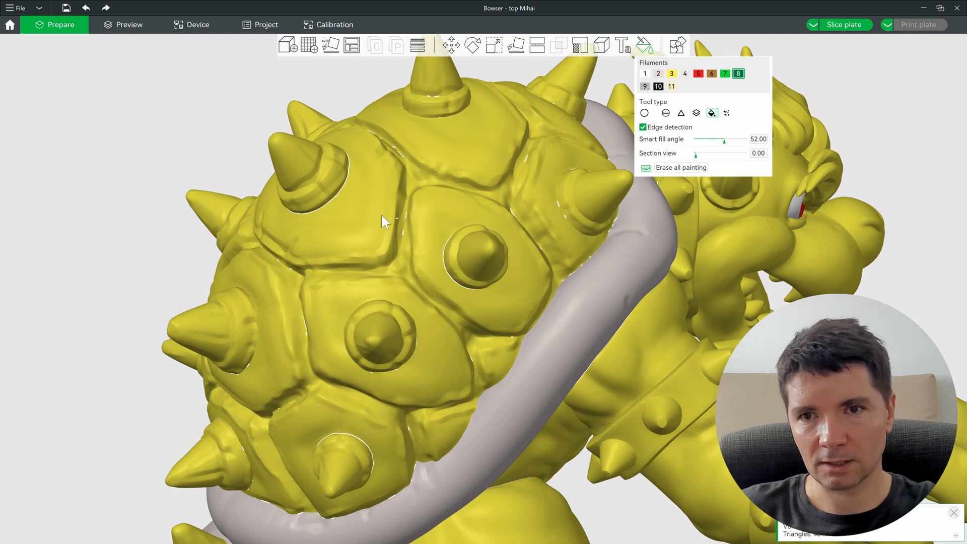
pyautogui.scroll(-2, 437, 205)
pyautogui.scroll(-2, 437, 205)
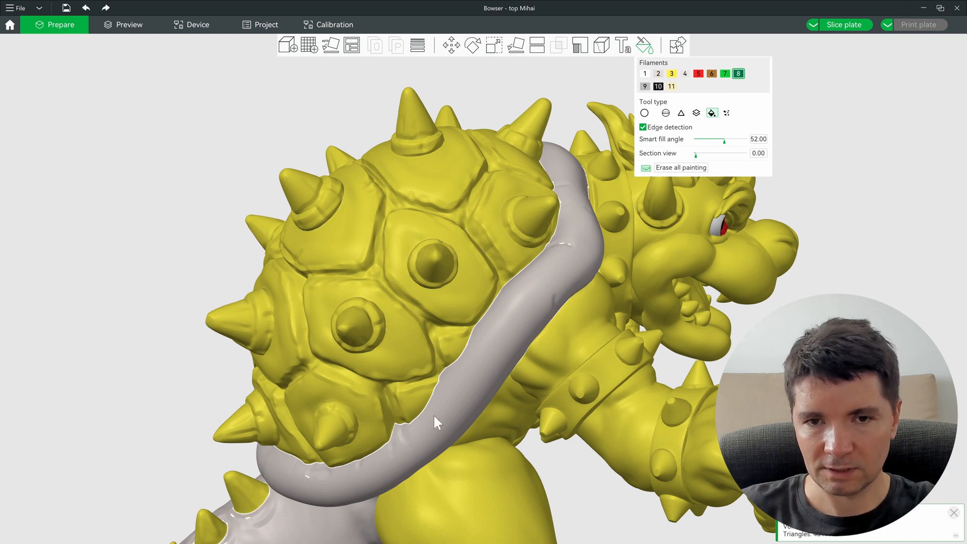
# Step: Widen the smart fill angle to about 66 and try a first green fill on the shell
pyautogui.moveTo(724, 141); pyautogui.dragTo(739, 141)
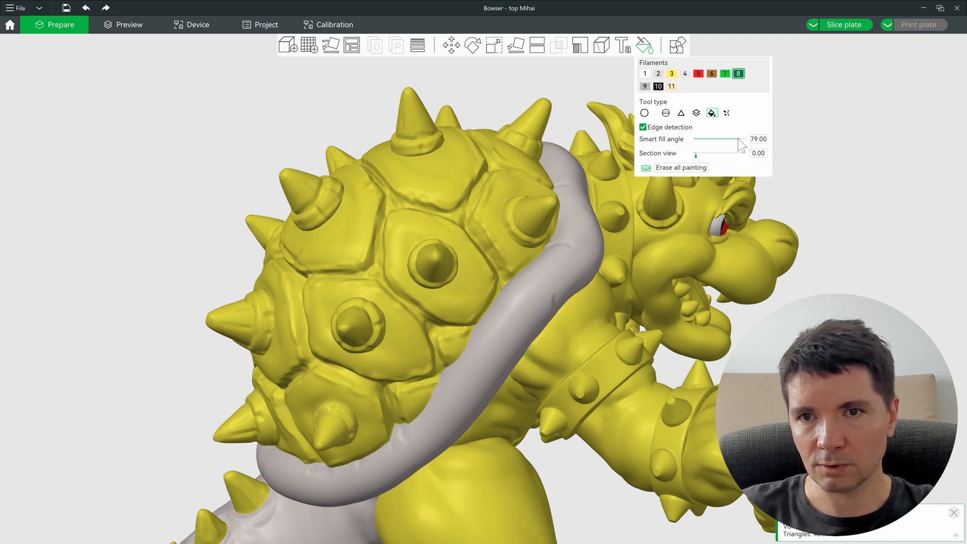
pyautogui.moveTo(739, 140); pyautogui.dragTo(775, 144)
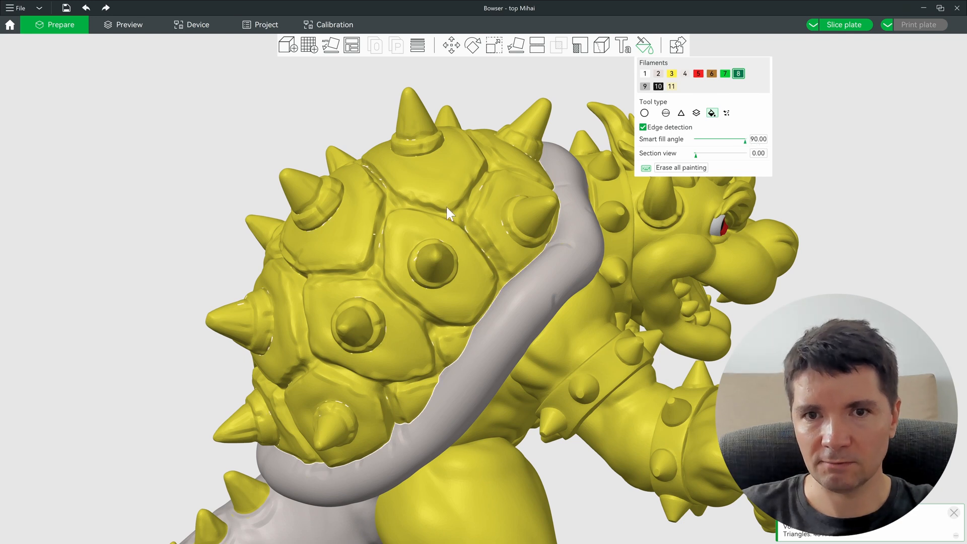
pyautogui.click(484, 196)
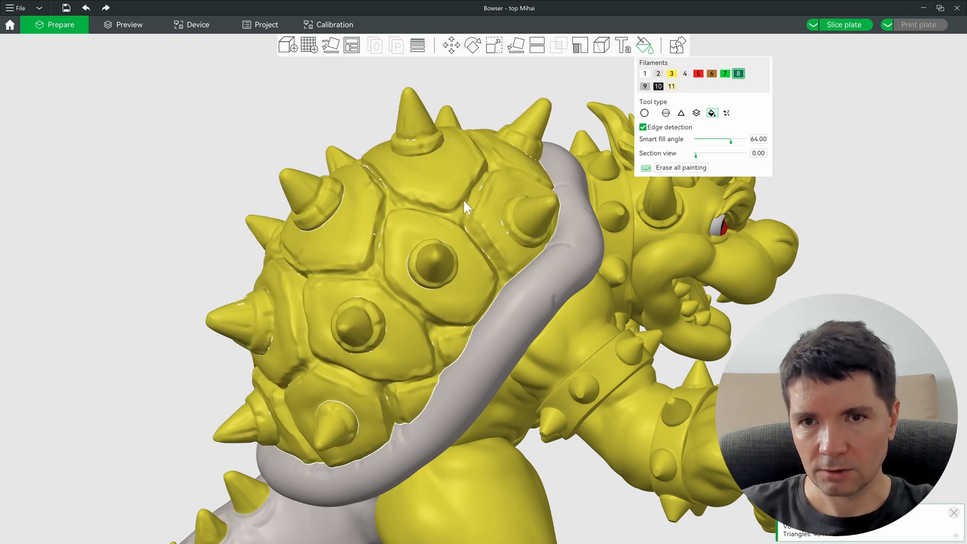
pyautogui.keyDown('ctrl'); pyautogui.scroll(1, 464, 198); pyautogui.keyUp('ctrl')
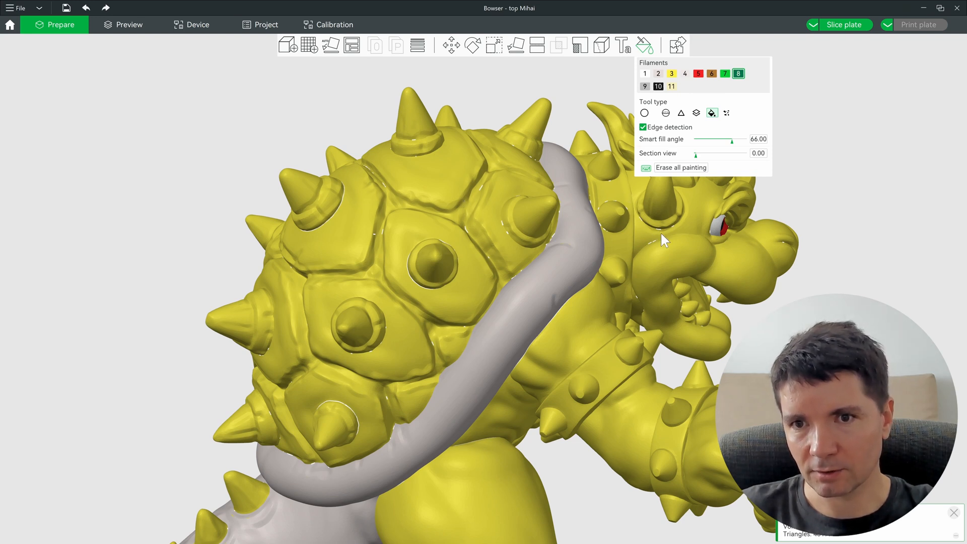
# Step: Smart-fill only the shell plates green, undoing a first fill that spread onto the head
pyautogui.click(480, 198)
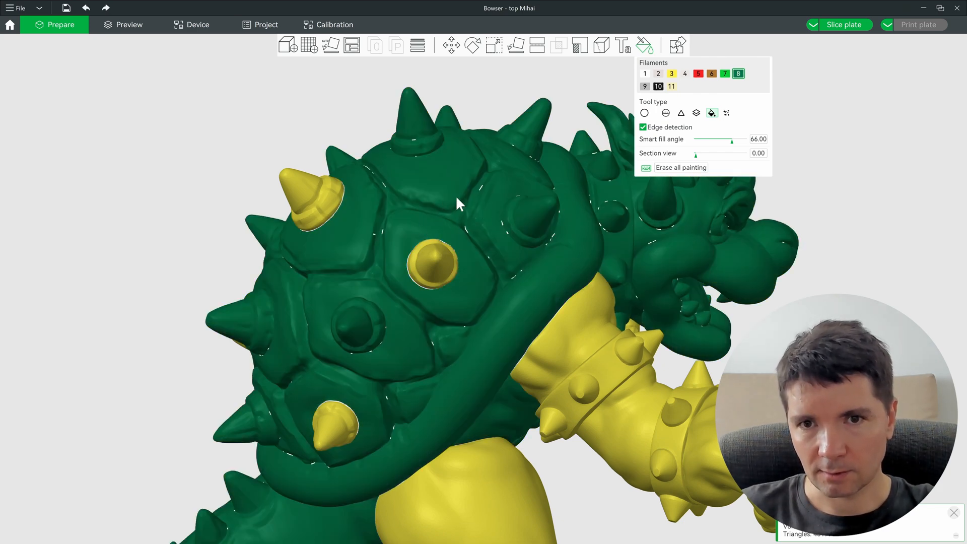
pyautogui.hotkey('ctrl', 'z')
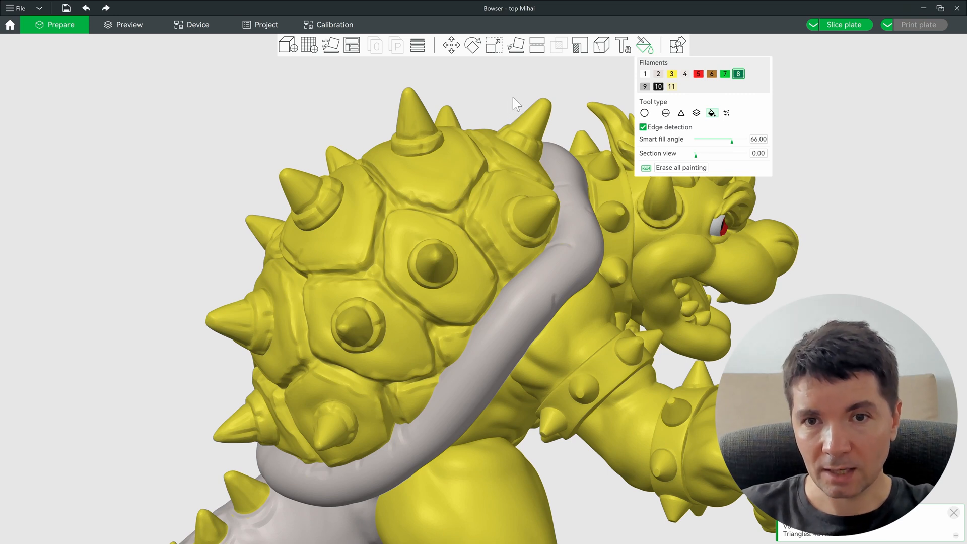
pyautogui.click(449, 185)
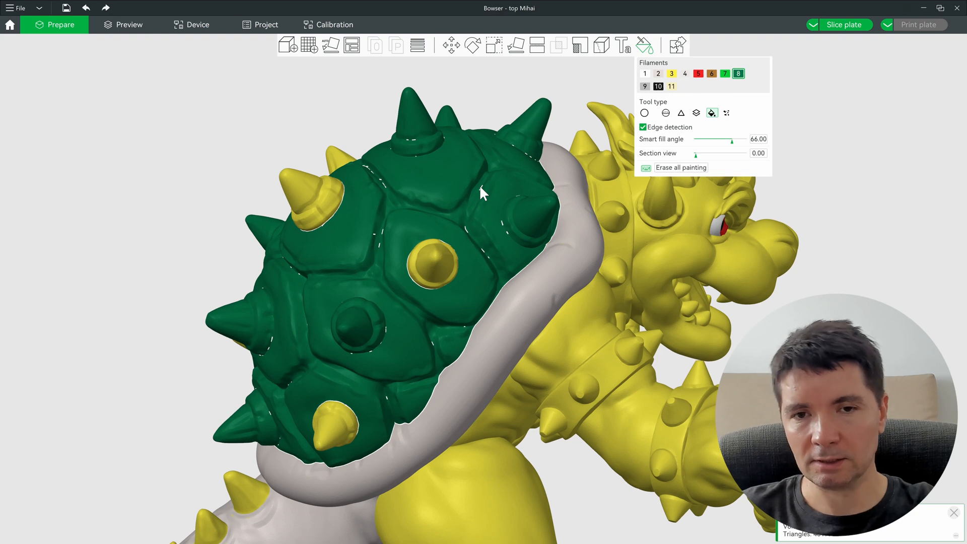
pyautogui.moveTo(479, 184); pyautogui.dragTo(78, 192)
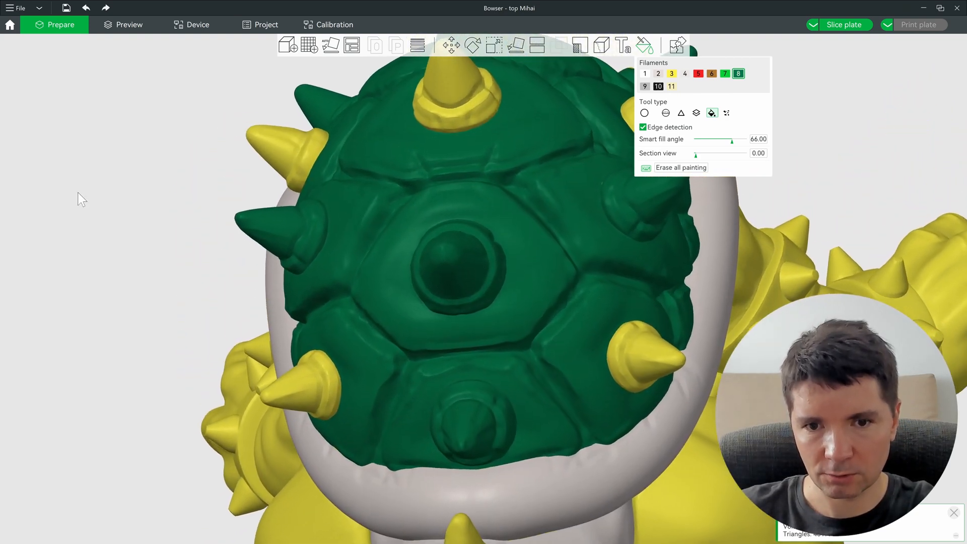
pyautogui.scroll(10, 624, 338)
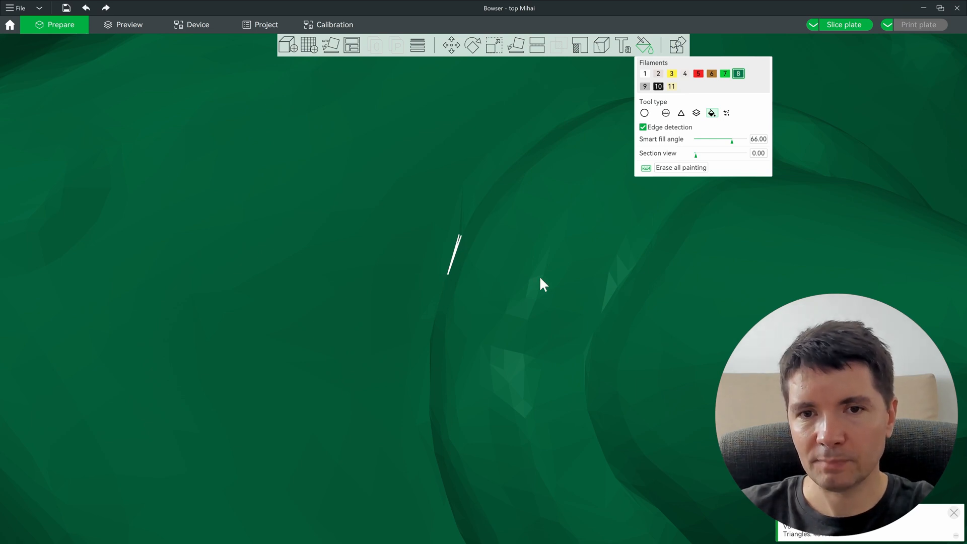
# Step: Select the gap fill tool, test a 0.36 gap area, reset it to 0.00, and zoom out over the shell
pyautogui.click(645, 112)
pyautogui.scroll(6, 442, 262)
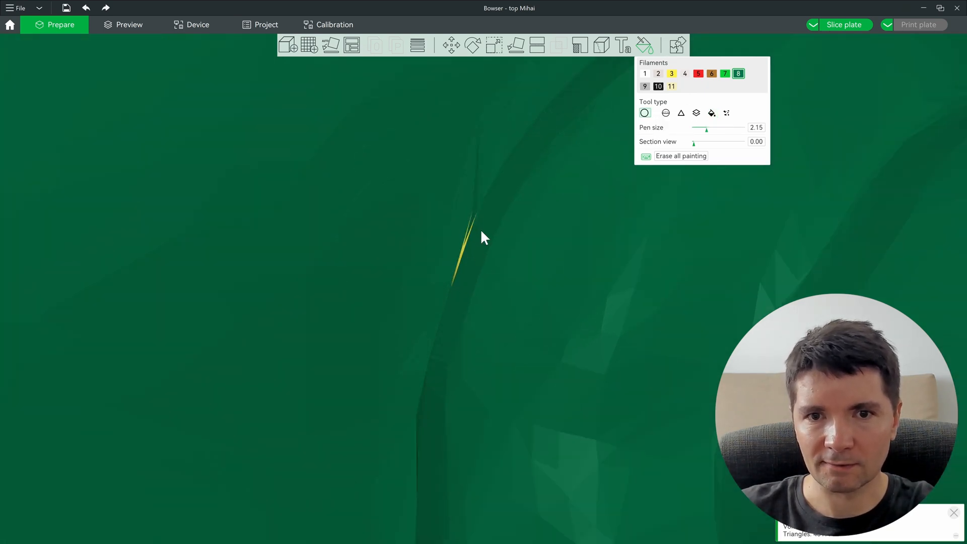
pyautogui.scroll(-6, 460, 241)
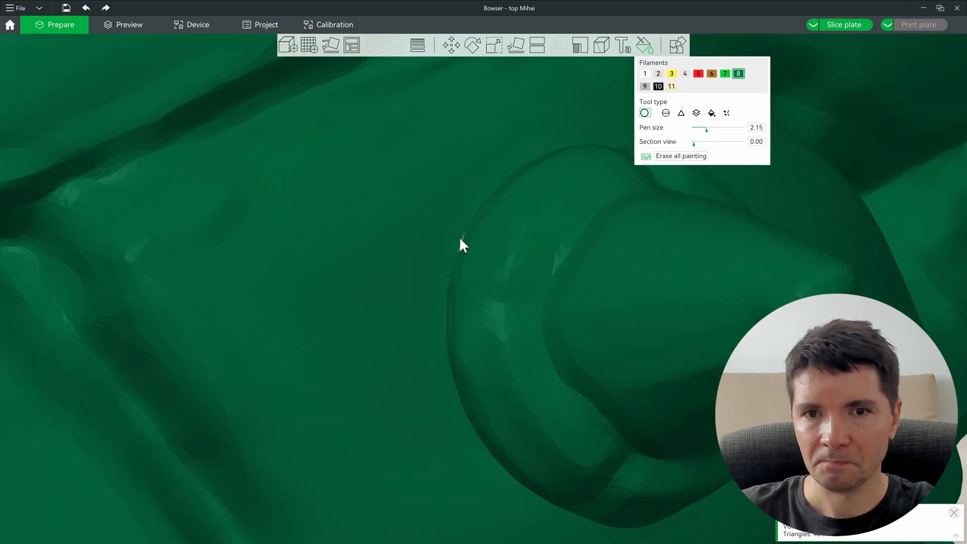
pyautogui.scroll(5, 511, 244)
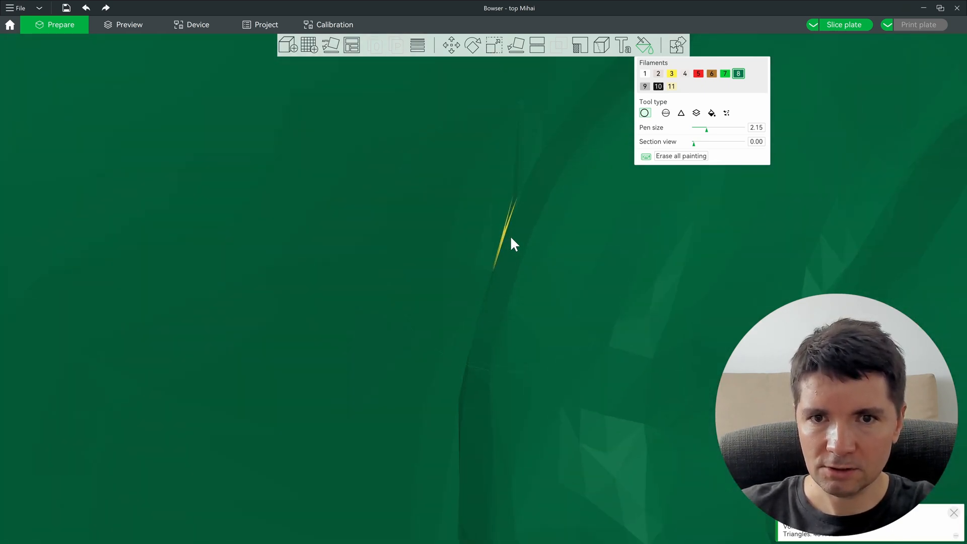
pyautogui.click(728, 114)
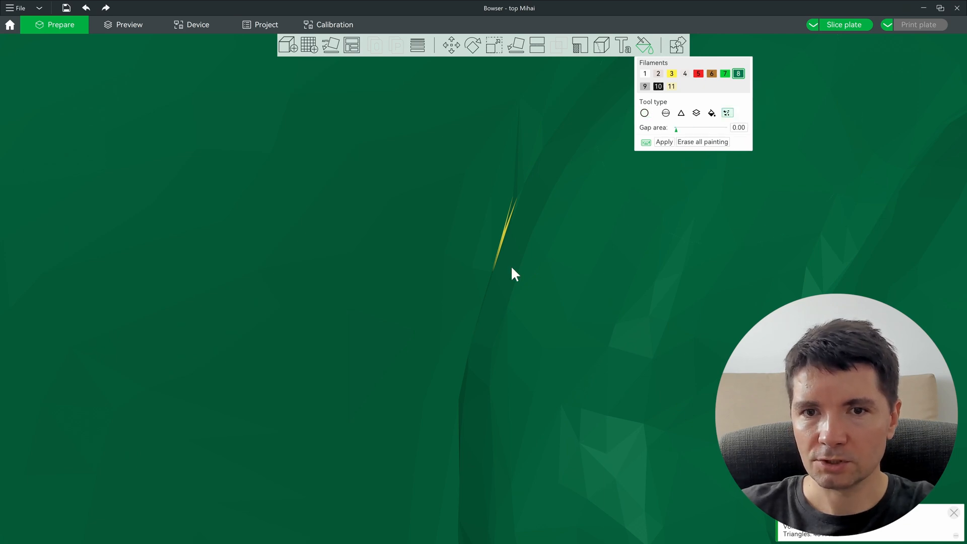
pyautogui.moveTo(676, 130); pyautogui.dragTo(680, 130)
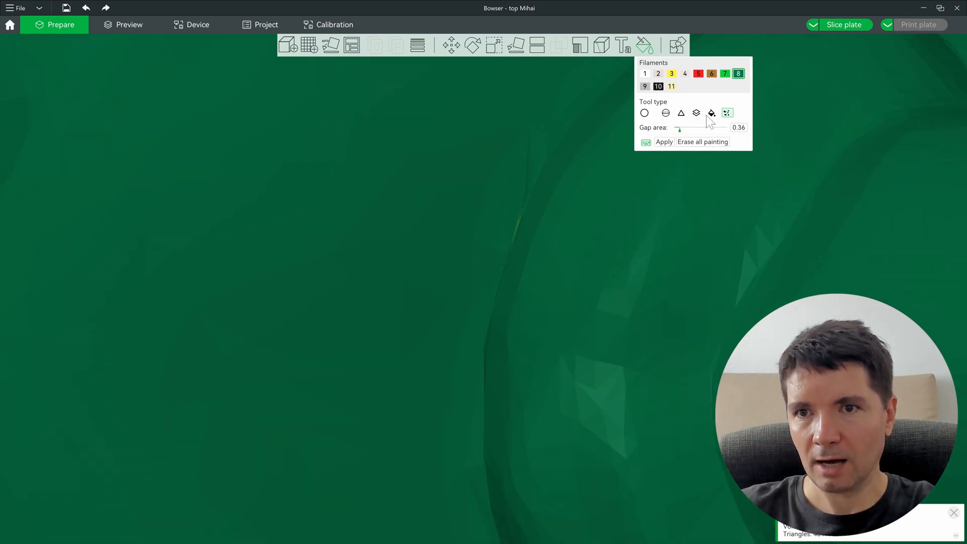
pyautogui.moveTo(680, 129); pyautogui.dragTo(668, 130)
pyautogui.scroll(-12, 380, 262)
pyautogui.moveTo(380, 262); pyautogui.dragTo(447, 253)
pyautogui.scroll(-5, 449, 256)
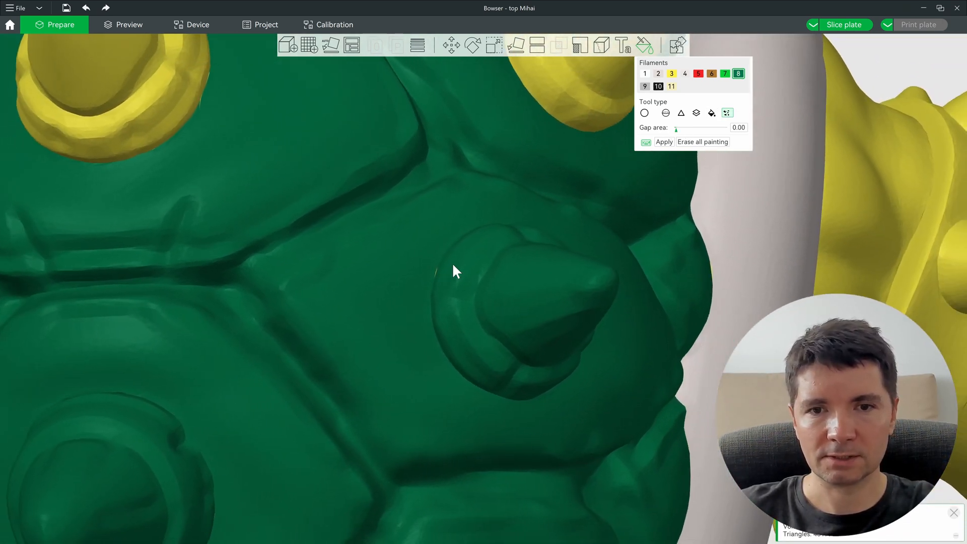
pyautogui.scroll(-3, 440, 288)
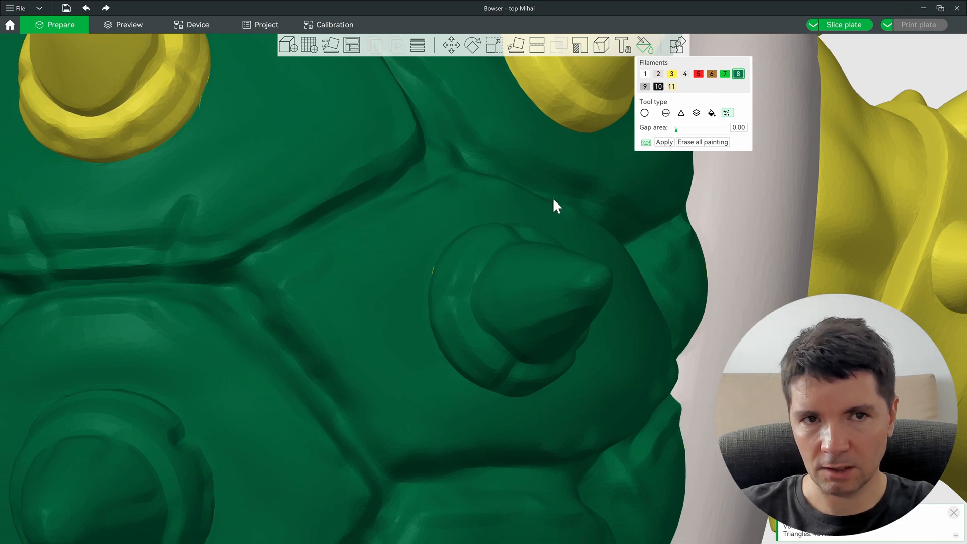
pyautogui.scroll(-5, 552, 206)
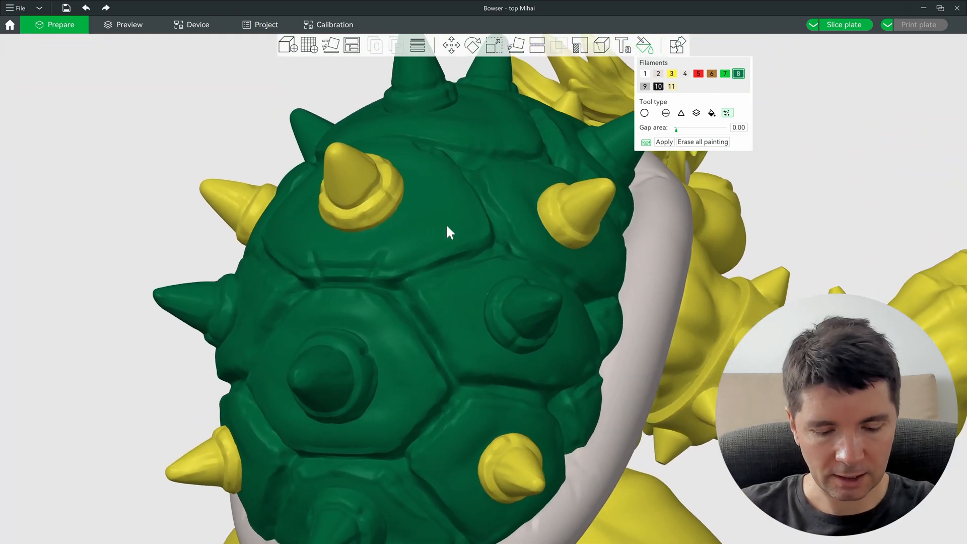
# Step: With brown filament 6 and the fill bucket, paint the top, right, lower and left yellow spikes brown
pyautogui.press('6')
pyautogui.press('f')
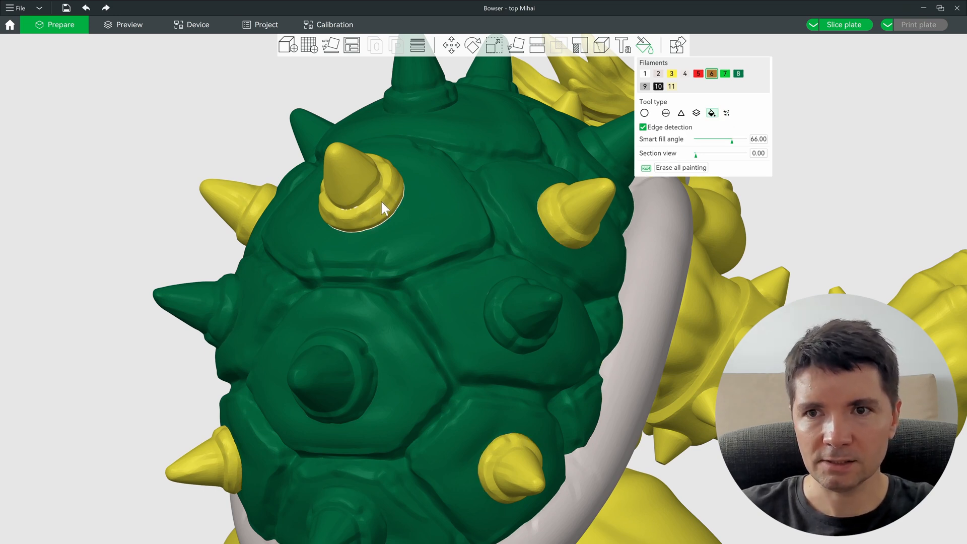
pyautogui.click(382, 200)
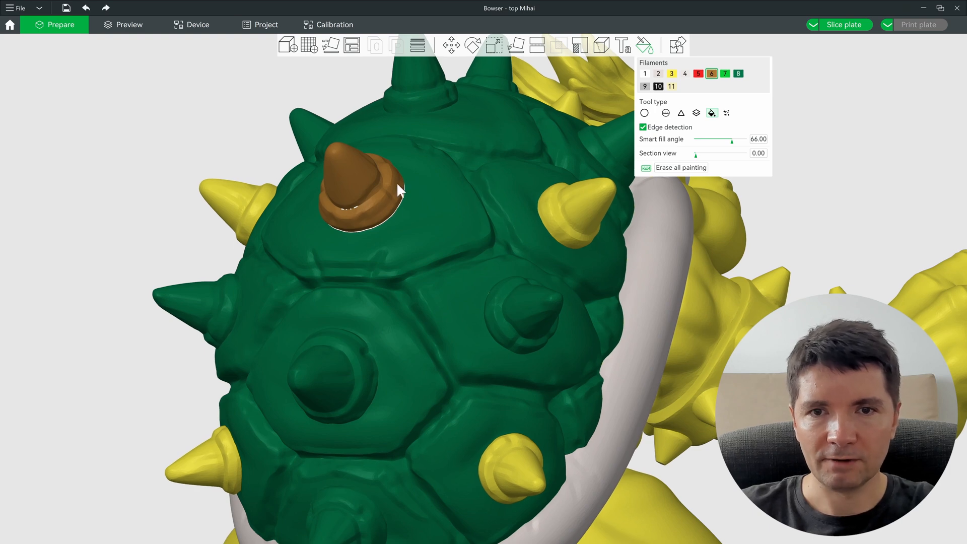
pyautogui.click(569, 206)
pyautogui.click(507, 461)
pyautogui.moveTo(507, 468); pyautogui.dragTo(315, 426)
pyautogui.moveTo(325, 439); pyautogui.dragTo(309, 442, button='middle')
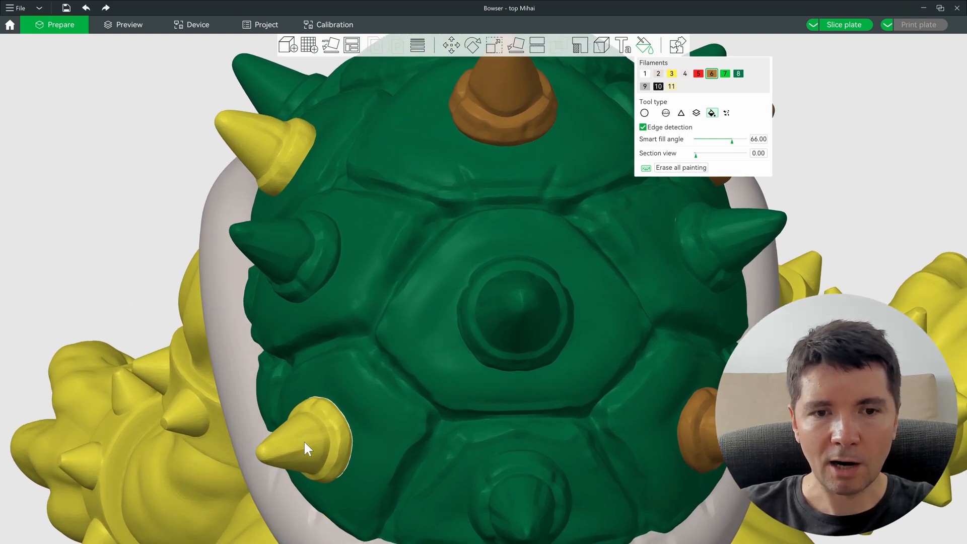
pyautogui.click(325, 424)
pyautogui.click(290, 158)
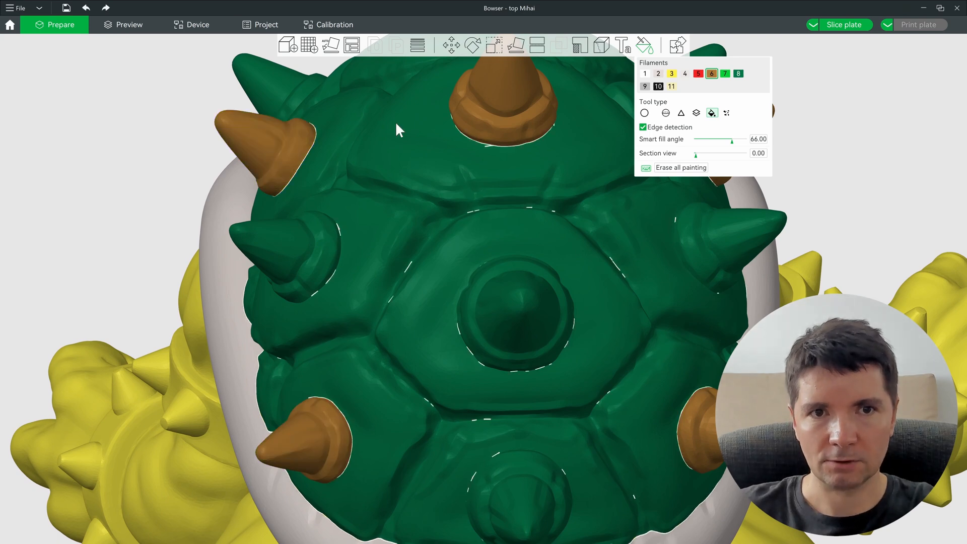
# Step: Paint the two green cones on top of the shell brown
pyautogui.moveTo(396, 123); pyautogui.dragTo(275, 280, button='middle')
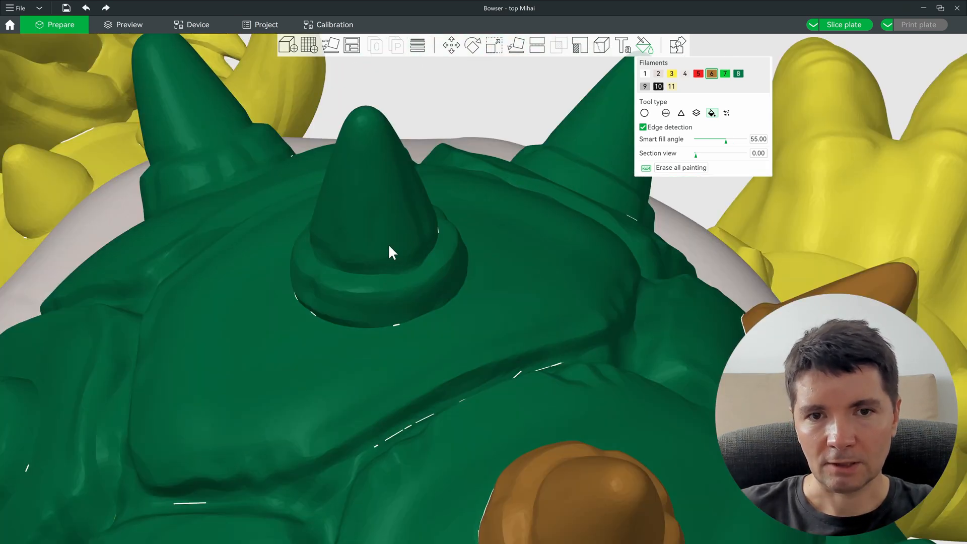
pyautogui.keyDown('alt'); pyautogui.scroll(-16, 385, 259); pyautogui.keyUp('alt')
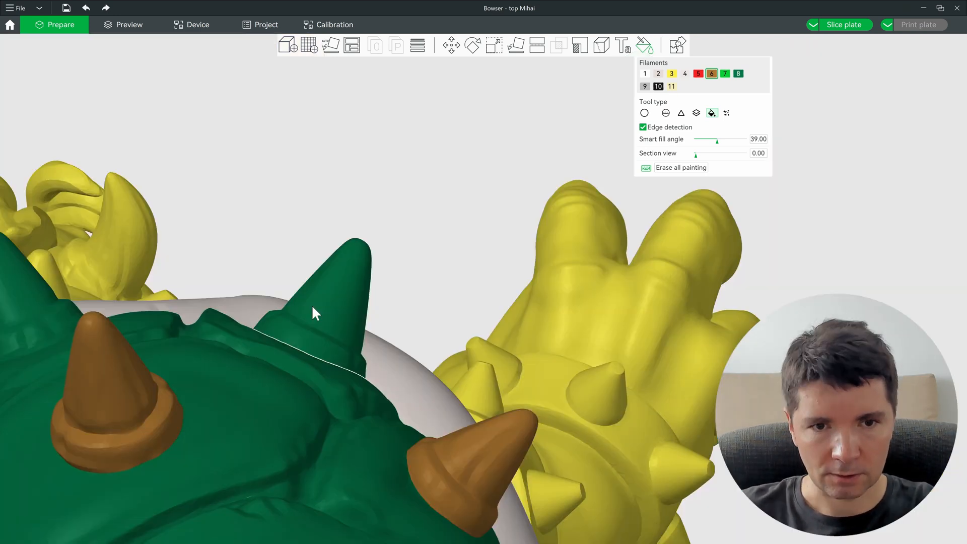
pyautogui.click(318, 310)
pyautogui.moveTo(327, 335); pyautogui.dragTo(239, 306)
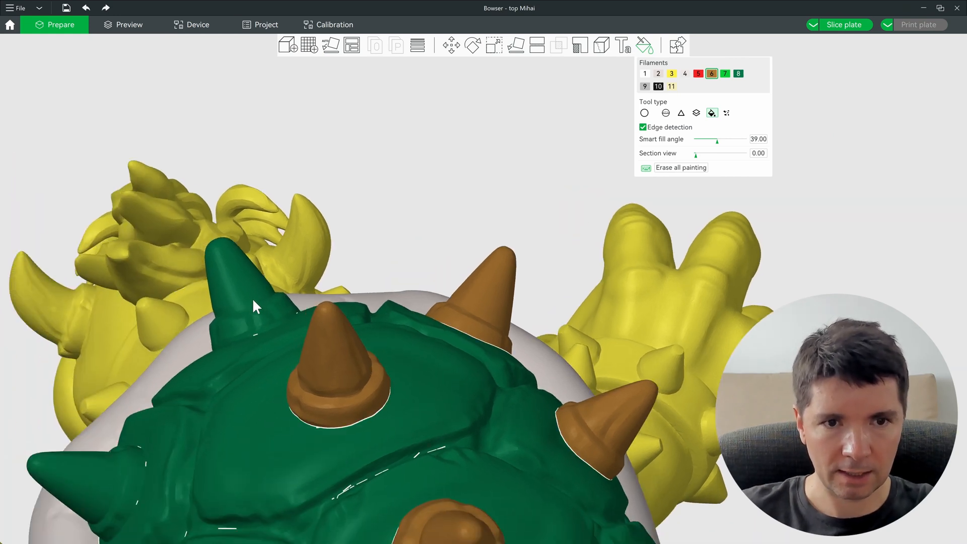
pyautogui.keyDown('alt'); pyautogui.scroll(-7, 252, 299); pyautogui.keyUp('alt')
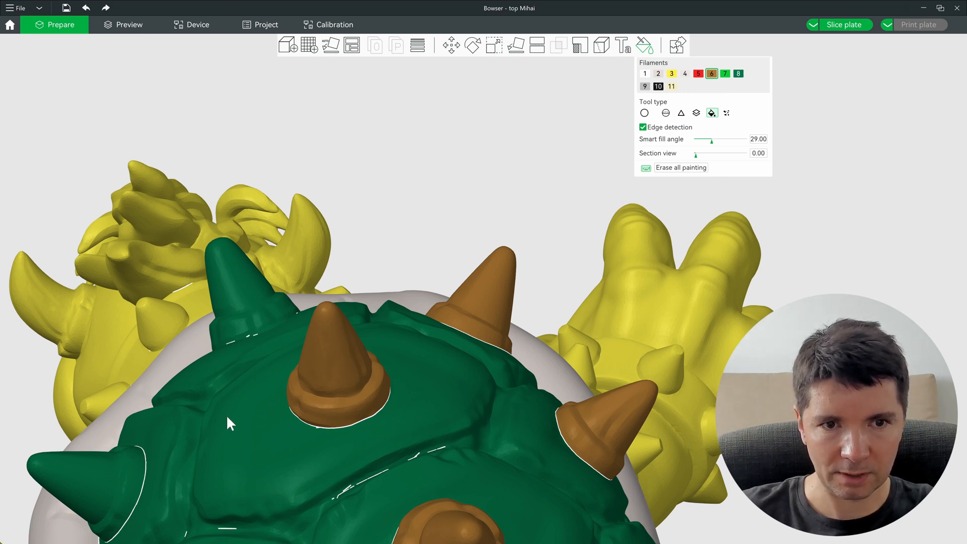
pyautogui.keyDown('alt'); pyautogui.scroll(-9, 247, 299); pyautogui.keyUp('alt')
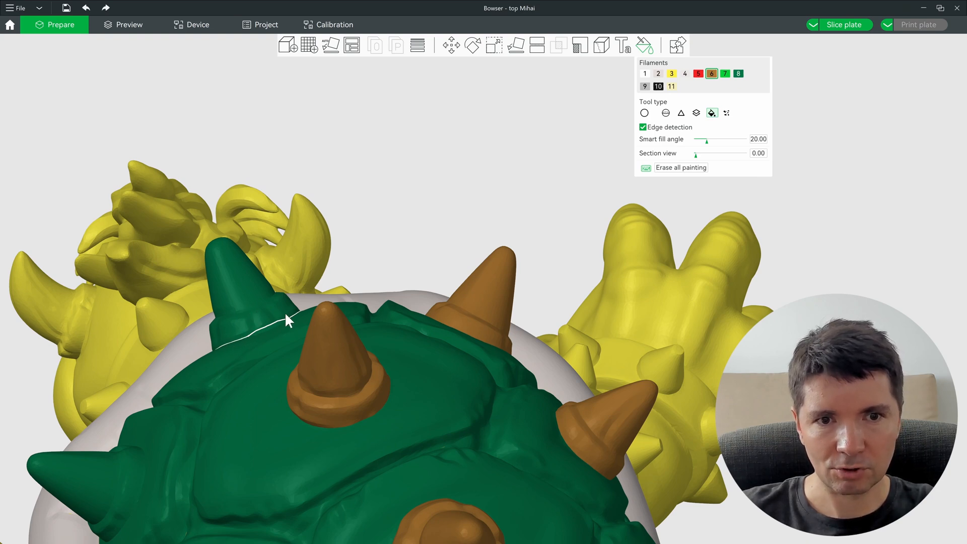
pyautogui.click(240, 288)
# Step: Paint the remaining left, lower and right-side cones brown, then select grey filament 4
pyautogui.moveTo(240, 289); pyautogui.dragTo(570, 336)
pyautogui.moveTo(571, 337); pyautogui.dragTo(566, 299, button='right')
pyautogui.click(498, 277)
pyautogui.moveTo(553, 393); pyautogui.dragTo(383, 204, button='right')
pyautogui.click(527, 332)
pyautogui.moveTo(526, 333); pyautogui.dragTo(509, 334, button='right')
pyautogui.click(712, 321)
pyautogui.click(695, 462)
pyautogui.moveTo(619, 308); pyautogui.dragTo(254, 358, button='right')
pyautogui.click(351, 249)
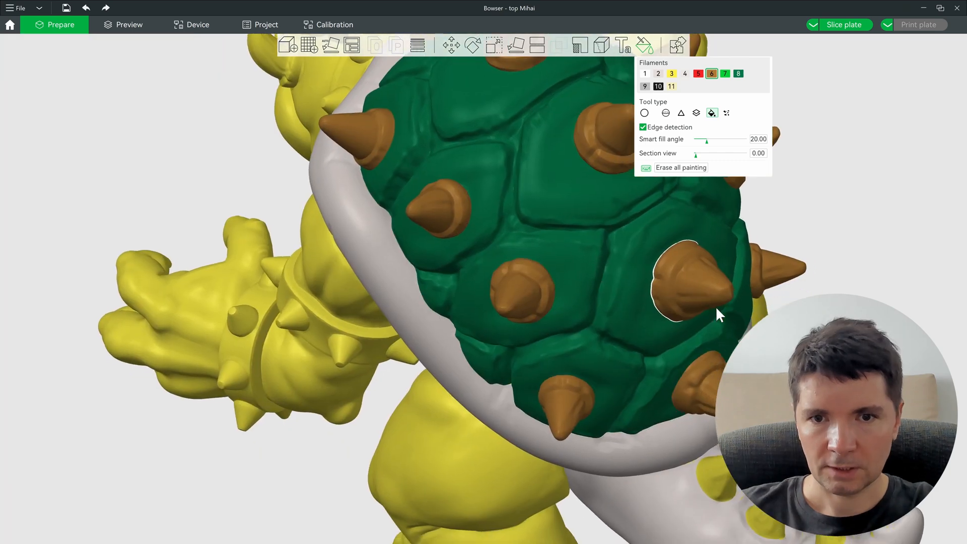
pyautogui.moveTo(716, 307); pyautogui.dragTo(595, 330, button='right')
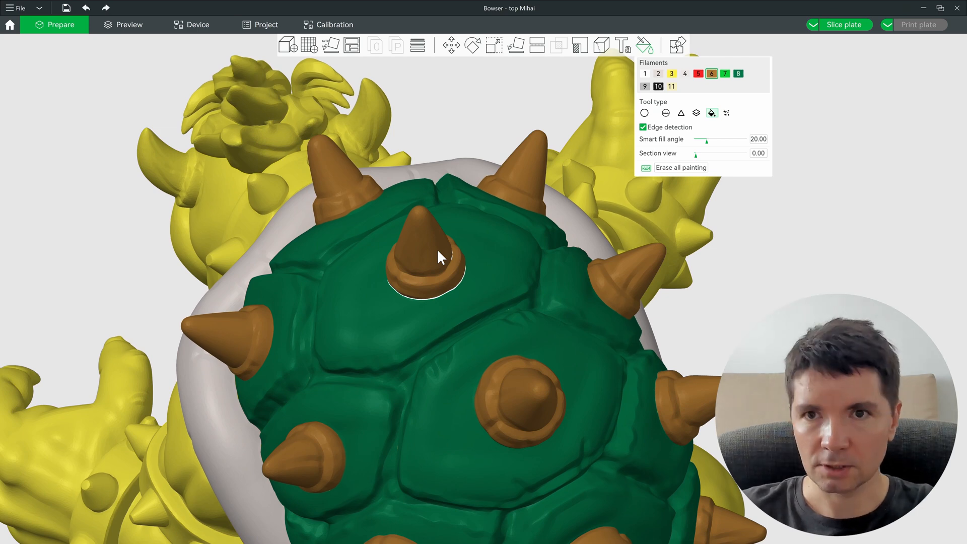
pyautogui.press('4')
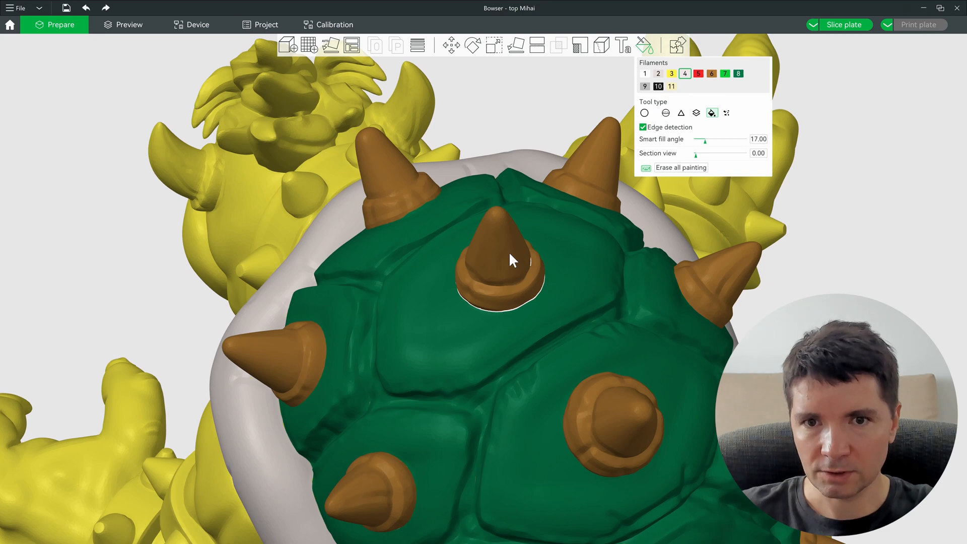
# Step: Smart-fill the top, left and upper-right spike cones grey, keeping their bases brown
pyautogui.keyDown('alt'); pyautogui.scroll(-1, 509, 252); pyautogui.keyUp('alt')
pyautogui.click(500, 256)
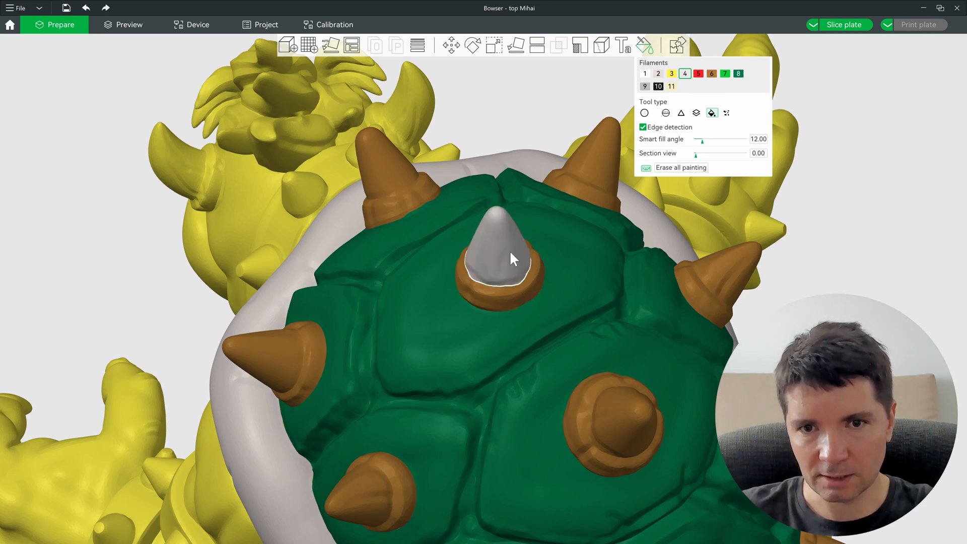
pyautogui.scroll(5, 269, 383)
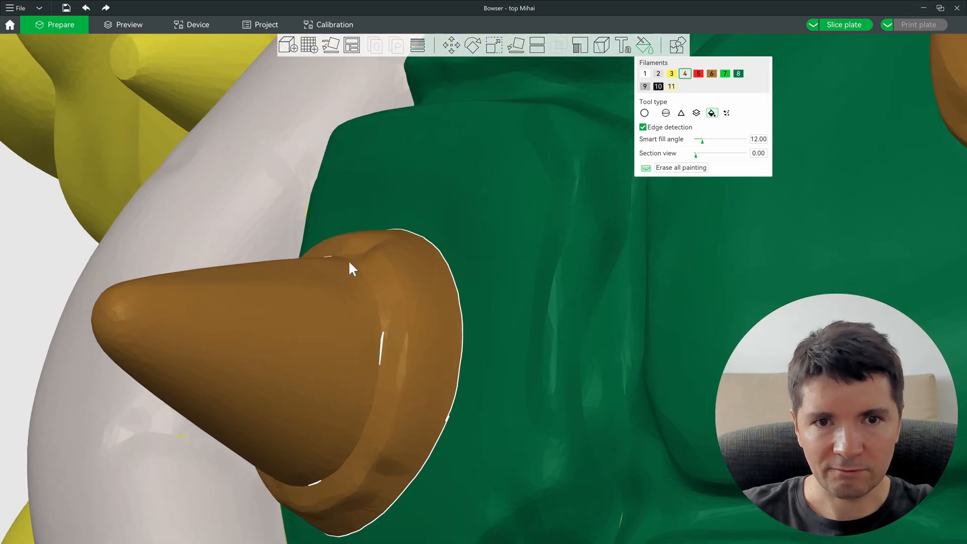
pyautogui.keyDown('alt'); pyautogui.scroll(-2, 340, 285); pyautogui.keyUp('alt')
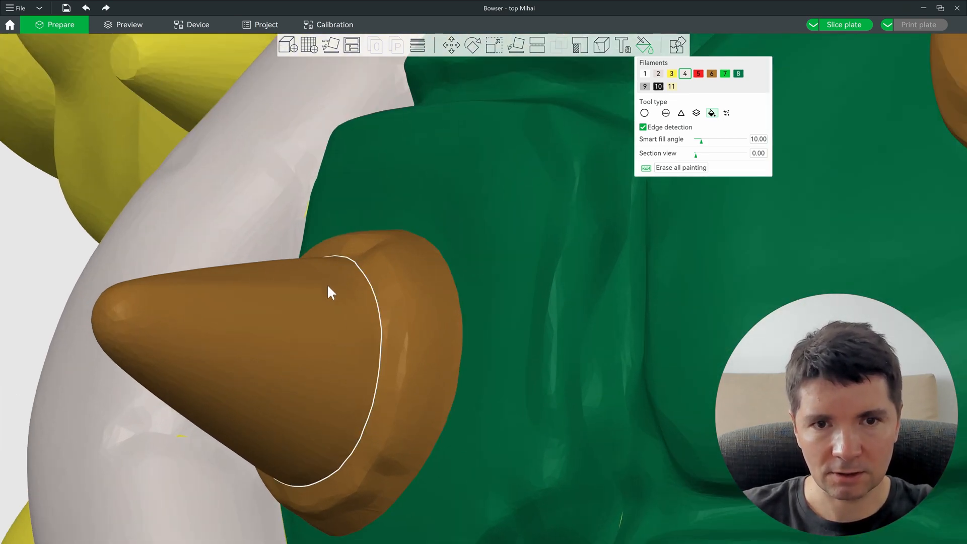
pyautogui.click(284, 349)
pyautogui.moveTo(285, 349); pyautogui.dragTo(565, 403)
pyautogui.moveTo(347, 116); pyautogui.dragTo(308, 298)
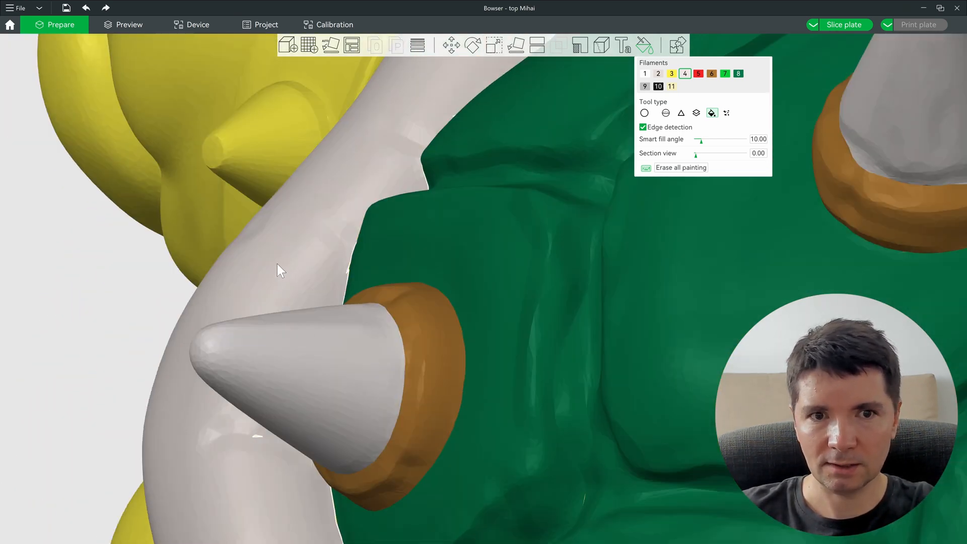
pyautogui.scroll(-1, 302, 294)
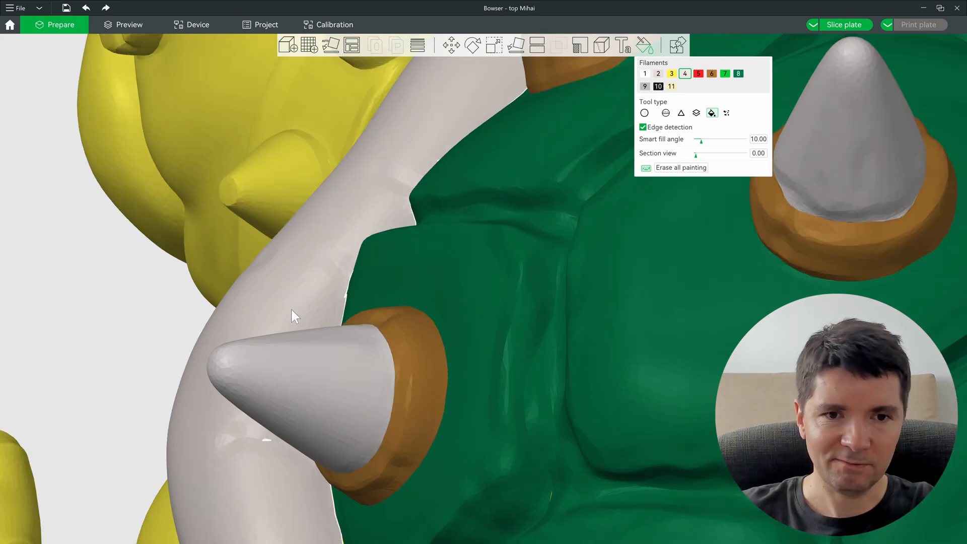
pyautogui.scroll(-5, 316, 319)
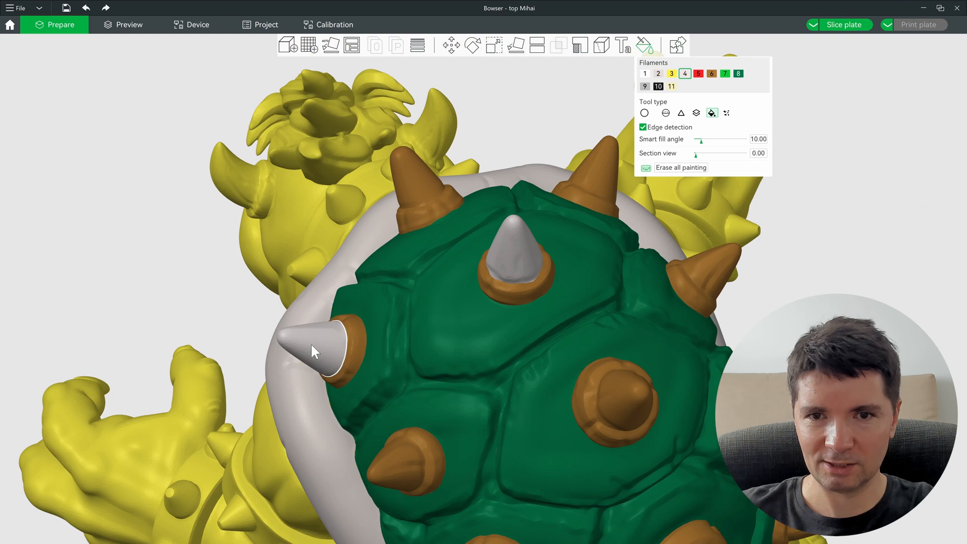
pyautogui.moveTo(408, 209); pyautogui.dragTo(409, 234, button='middle')
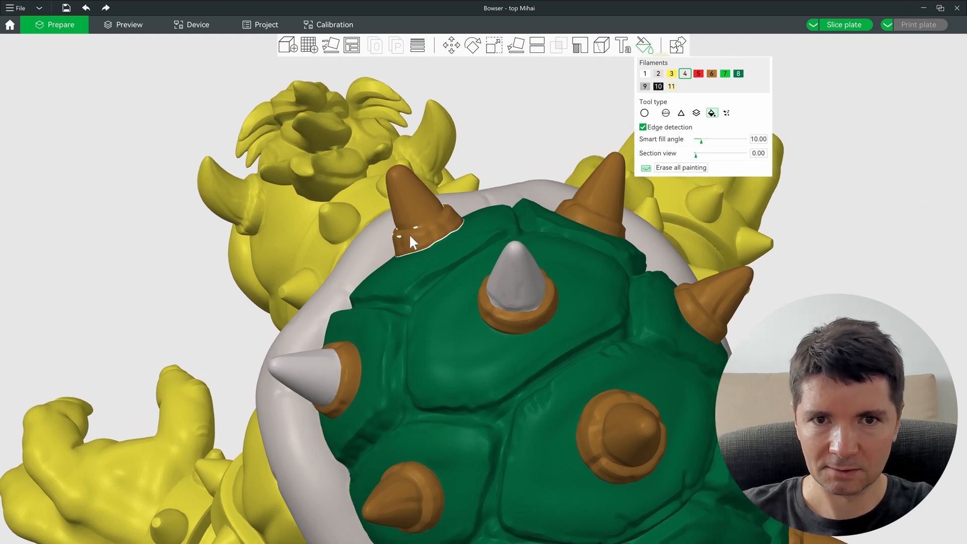
pyautogui.click(607, 202)
pyautogui.keyDown('alt'); pyautogui.scroll(-1, 411, 194); pyautogui.keyUp('alt')
pyautogui.keyDown('alt'); pyautogui.scroll(1, 410, 194); pyautogui.keyUp('alt')
pyautogui.scroll(5, 409, 196)
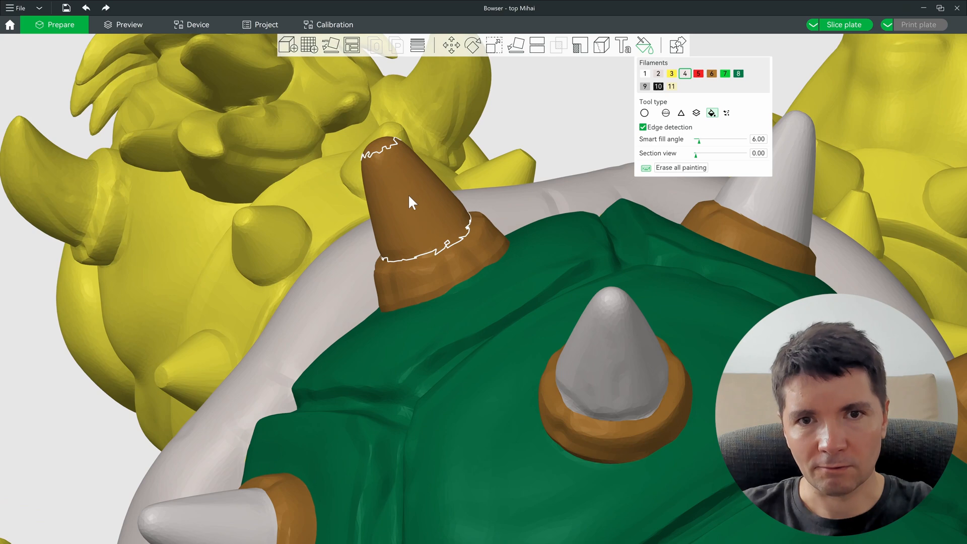
pyautogui.keyDown('ctrl'); pyautogui.scroll(-1, 421, 232); pyautogui.keyUp('ctrl')
pyautogui.keyDown('ctrl'); pyautogui.scroll(1, 420, 232); pyautogui.keyUp('ctrl')
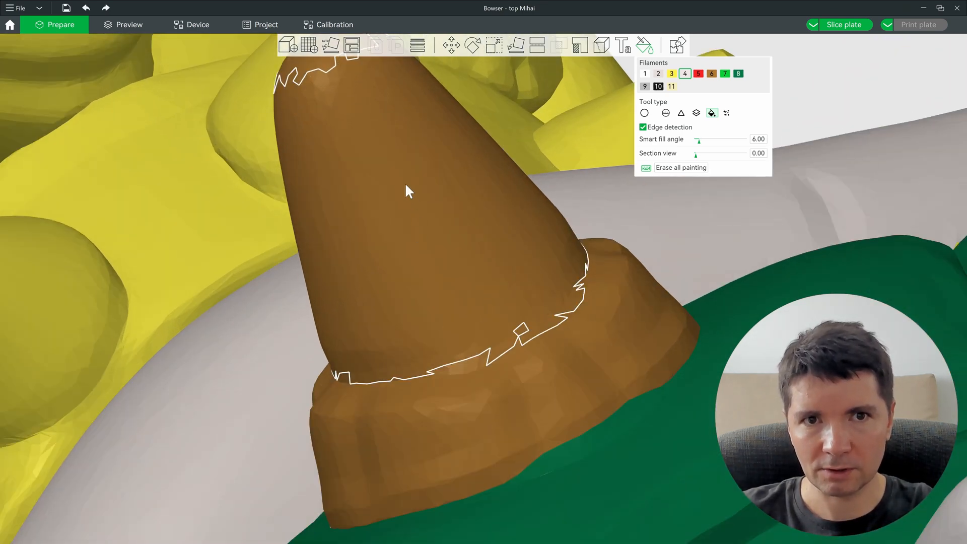
pyautogui.keyDown('ctrl'); pyautogui.scroll(-1, 434, 238); pyautogui.keyUp('ctrl')
# Step: Fill the remaining brown spike cones on the shell grey
pyautogui.click(438, 246)
pyautogui.scroll(3, 436, 244)
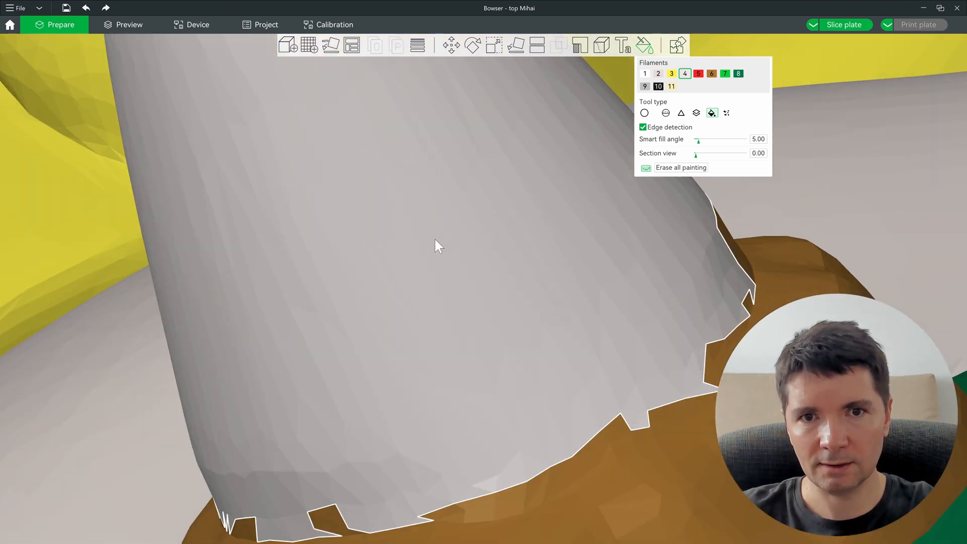
pyautogui.scroll(-5, 421, 251)
pyautogui.scroll(2, 547, 326)
pyautogui.moveTo(546, 324); pyautogui.dragTo(450, 220, button='right')
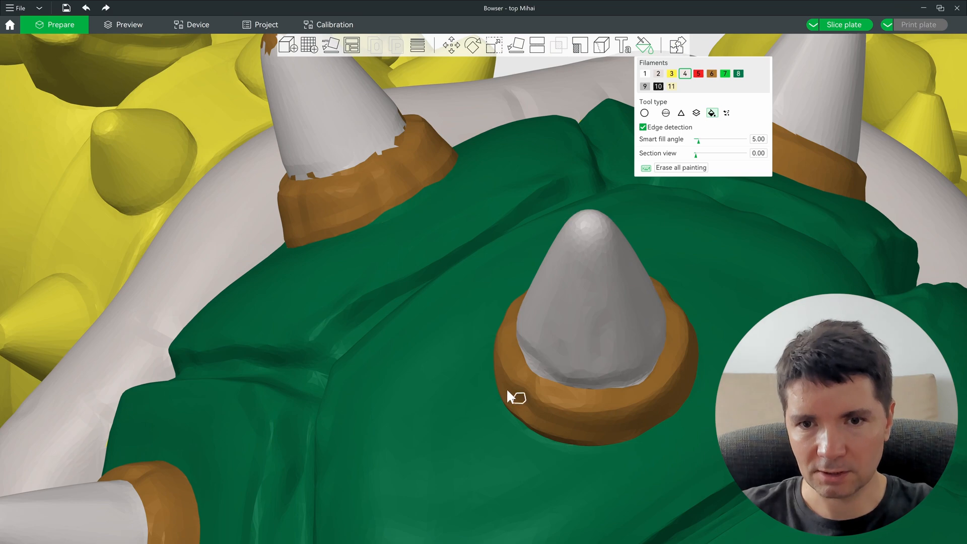
pyautogui.scroll(-6, 507, 387)
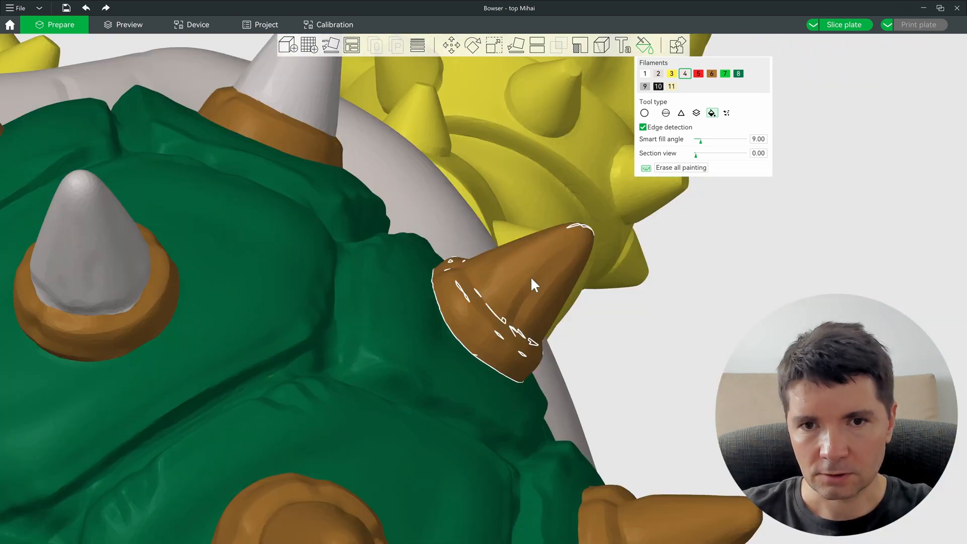
pyautogui.keyDown('ctrl'); pyautogui.scroll(-1, 532, 279); pyautogui.keyUp('ctrl')
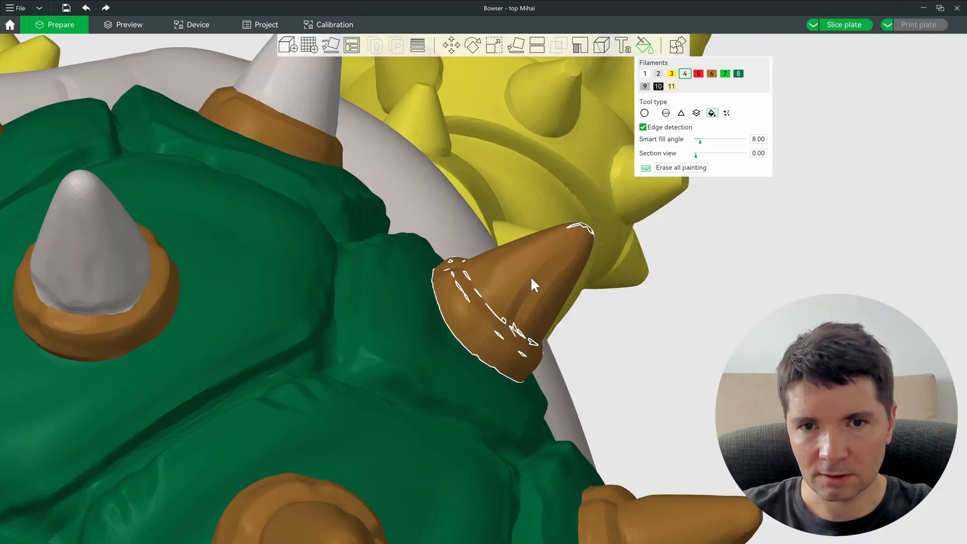
pyautogui.keyDown('ctrl'); pyautogui.scroll(-1, 531, 279); pyautogui.keyUp('ctrl')
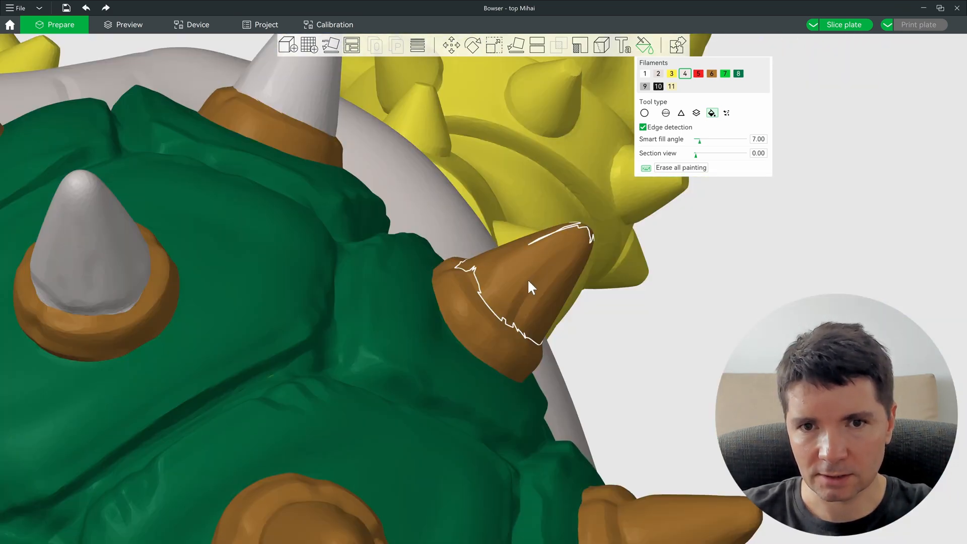
pyautogui.click(521, 275)
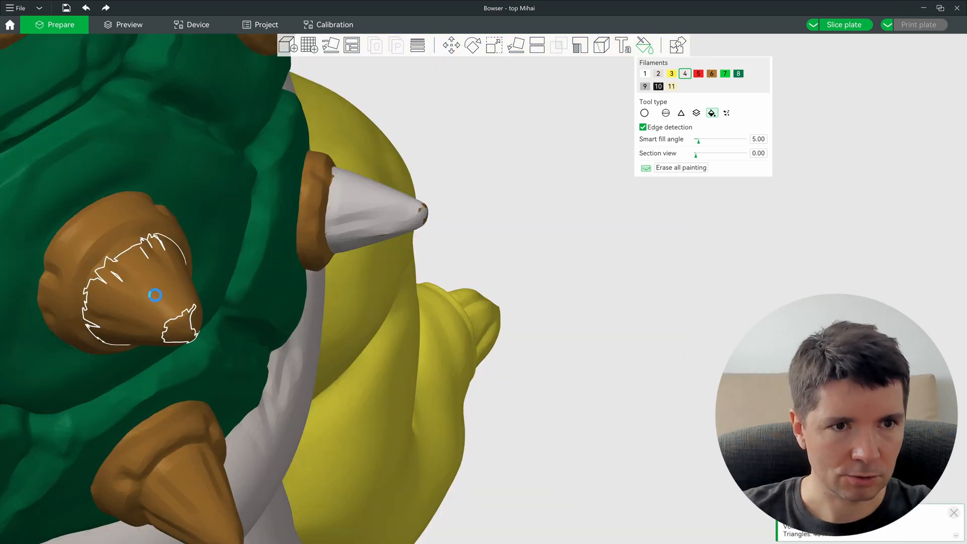
pyautogui.click(156, 297)
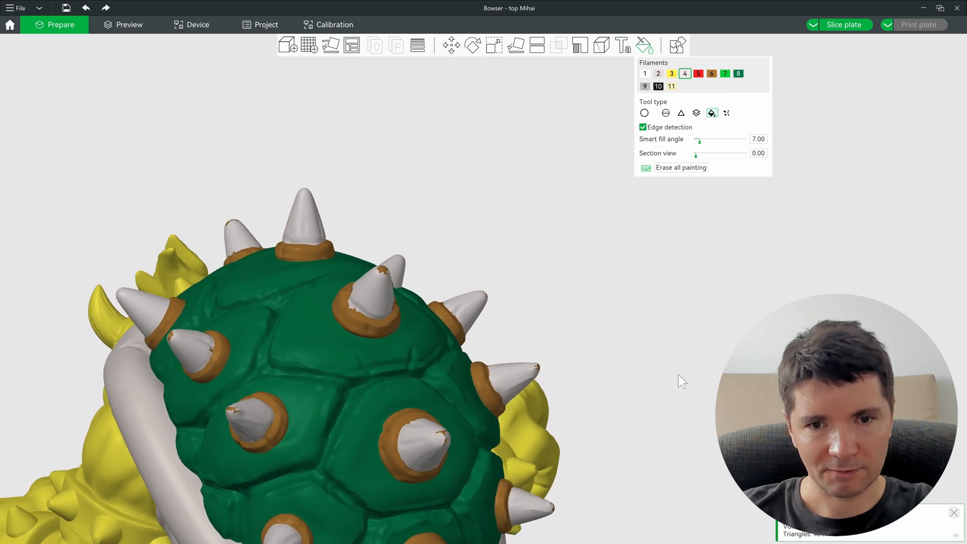
pyautogui.moveTo(434, 386); pyautogui.dragTo(527, 242, button='right')
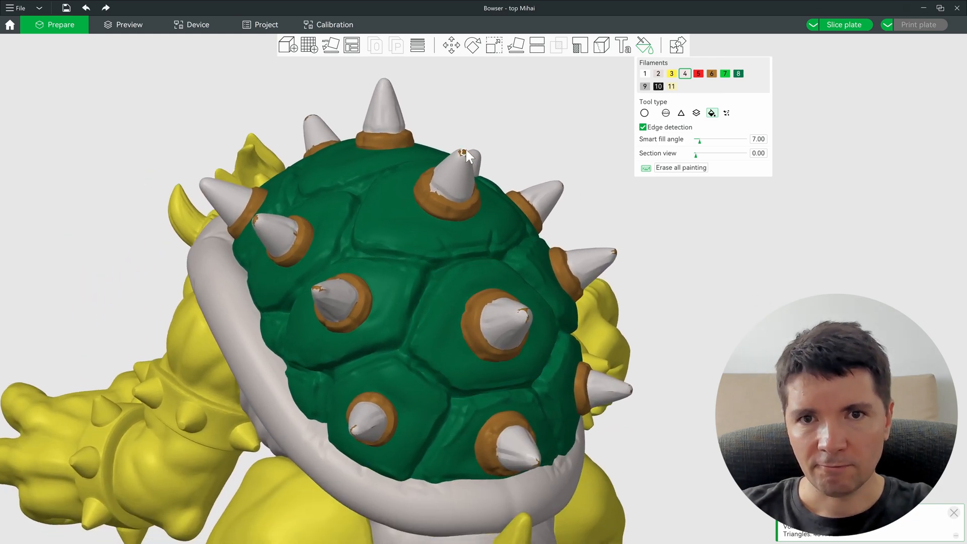
pyautogui.scroll(6, 466, 151)
pyautogui.scroll(5, 467, 151)
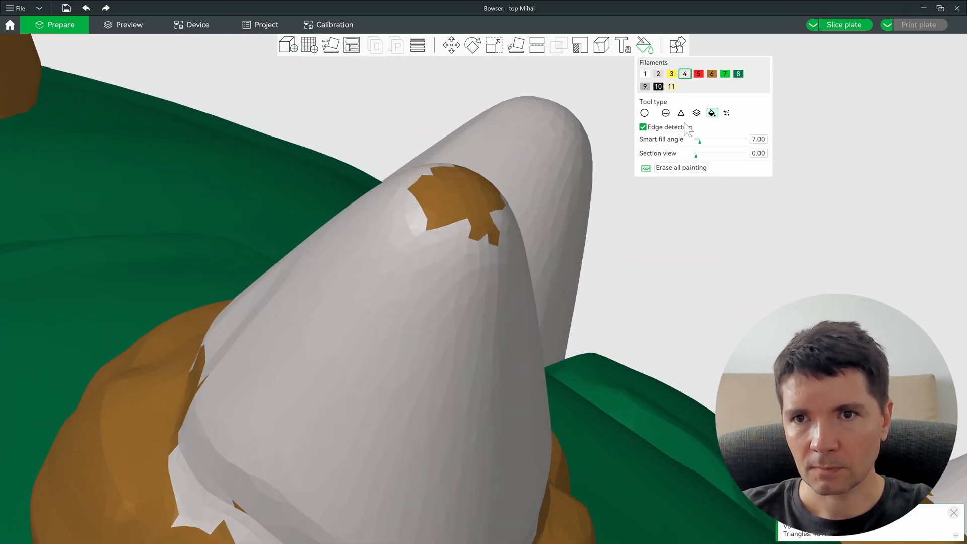
# Step: Raise smart fill angle to 90, grey the leftover brown tip patch, and select the Sphere brush
pyautogui.moveTo(701, 141); pyautogui.dragTo(753, 146)
pyautogui.moveTo(445, 192); pyautogui.dragTo(461, 244, button='right')
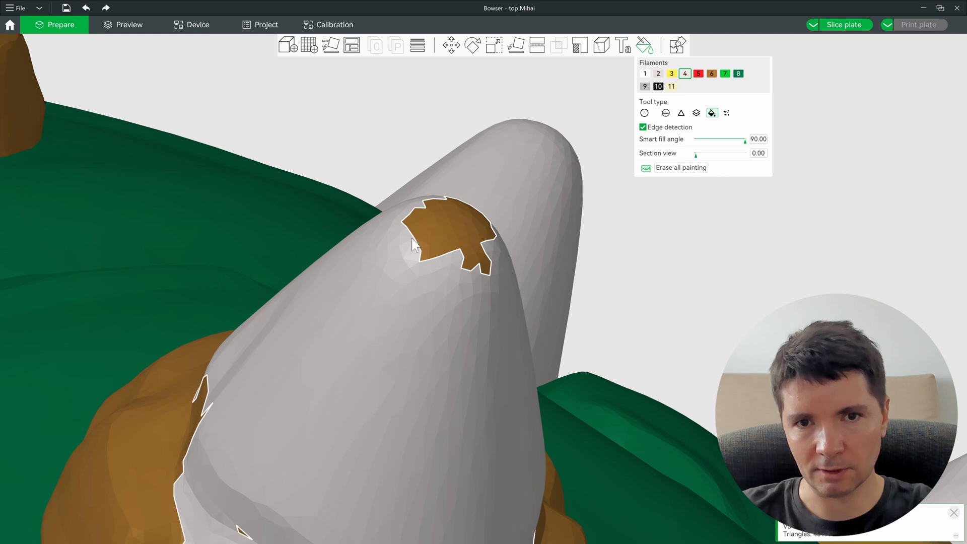
pyautogui.click(447, 231)
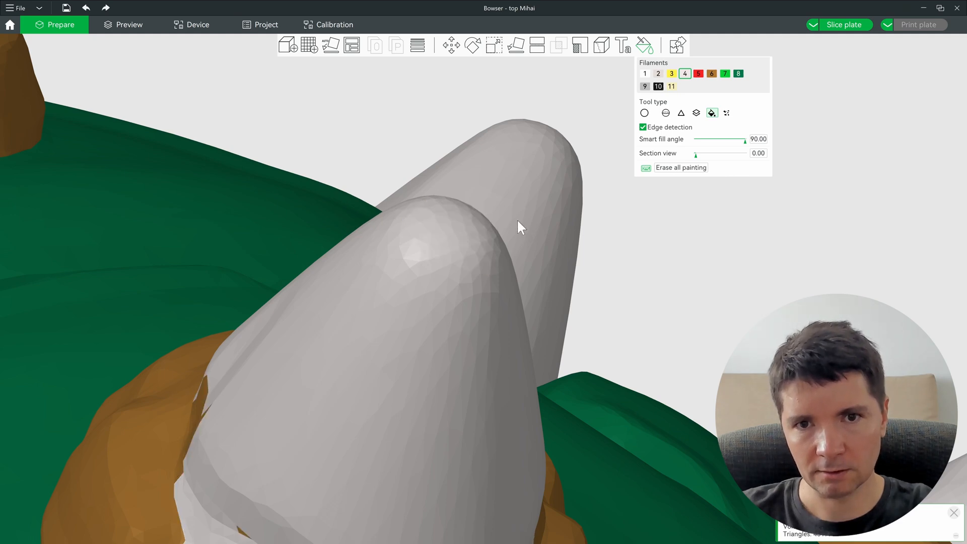
pyautogui.scroll(-5, 517, 219)
pyautogui.scroll(-9, 454, 244)
pyautogui.moveTo(522, 277); pyautogui.dragTo(423, 146)
pyautogui.scroll(9, 476, 267)
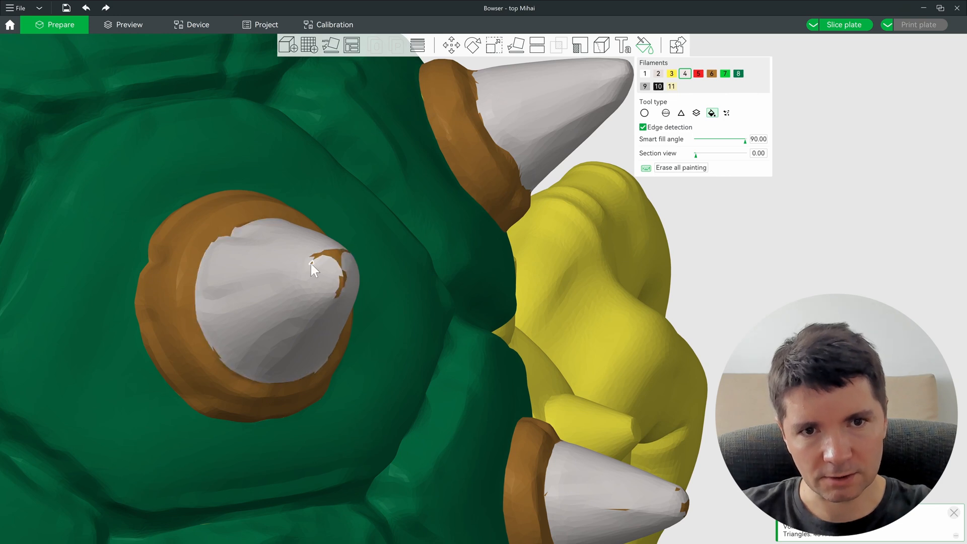
pyautogui.scroll(5, 312, 264)
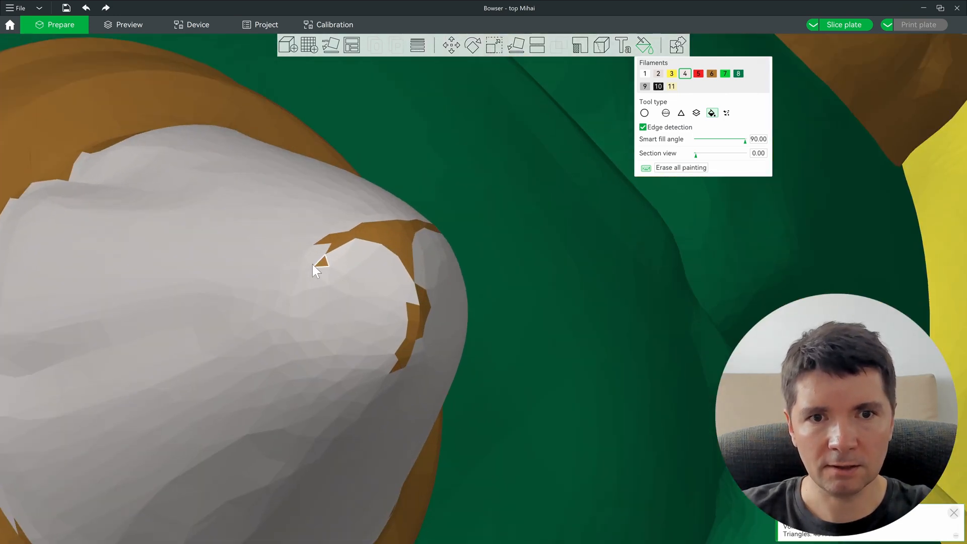
pyautogui.click(666, 113)
# Step: Paint over the brown fleck on a spike tip with the grey sphere brush
pyautogui.keyDown('alt'); pyautogui.scroll(5, 403, 289); pyautogui.keyUp('alt')
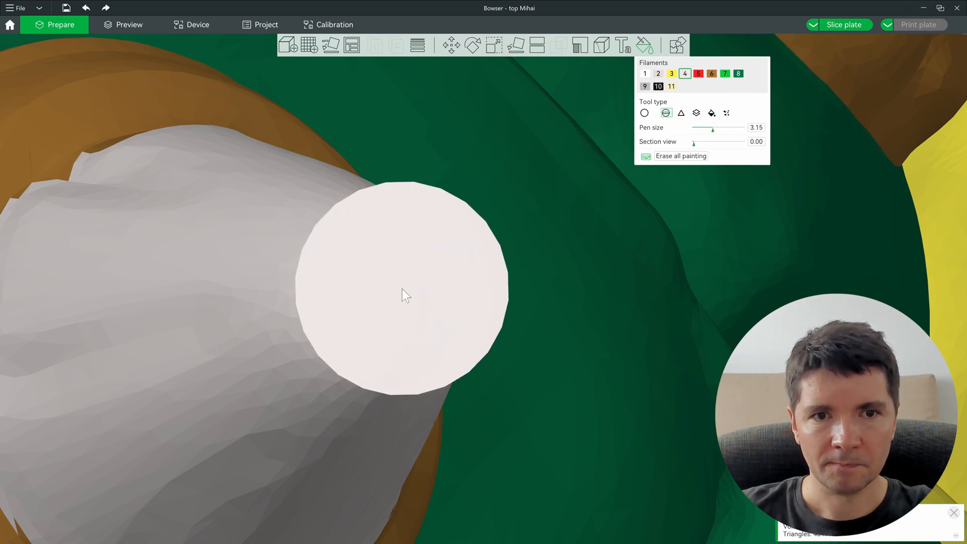
pyautogui.keyDown('ctrl'); pyautogui.scroll(4, 402, 291); pyautogui.keyUp('ctrl')
pyautogui.click(405, 287)
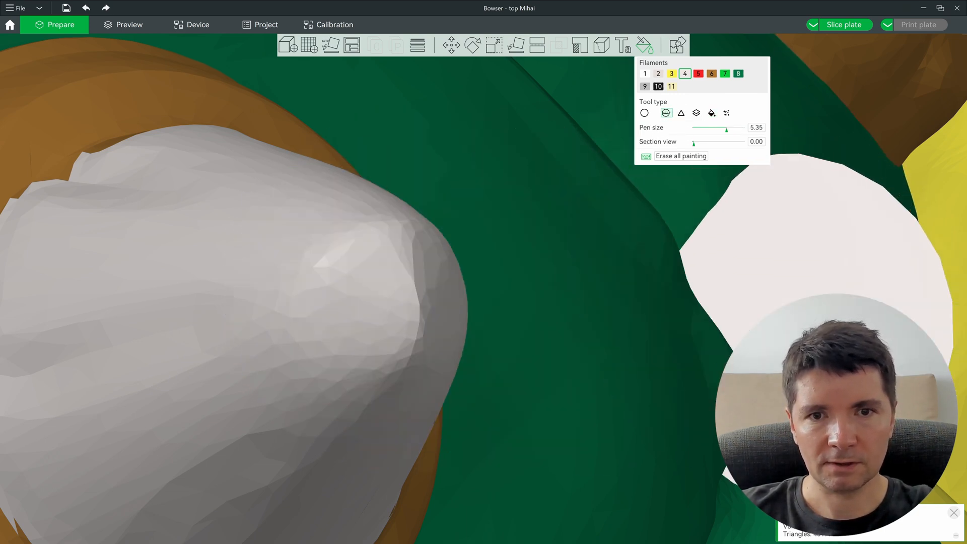
pyautogui.scroll(-2, 591, 280)
pyautogui.scroll(-10, 591, 280)
# Step: Inspect the shell spikes from several angles and undo a stray paint stroke beside one
pyautogui.moveTo(771, 367); pyautogui.dragTo(731, 370)
pyautogui.moveTo(739, 302); pyautogui.dragTo(693, 312)
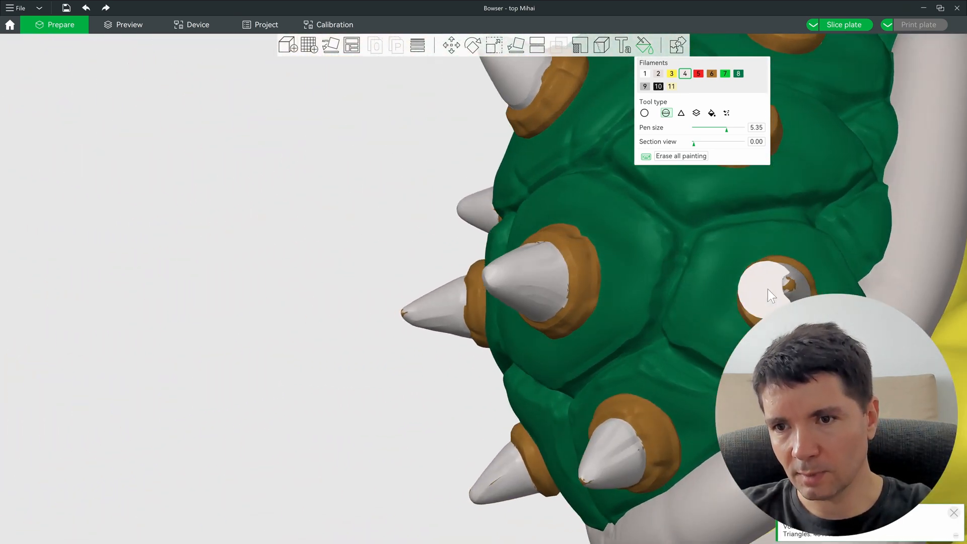
pyautogui.moveTo(774, 305)
pyautogui.mouseDown()
pyautogui.moveTo(790, 287)
pyautogui.moveTo(734, 335)
pyautogui.moveTo(619, 476)
pyautogui.mouseUp()
pyautogui.moveTo(599, 434)
pyautogui.mouseDown()
pyautogui.moveTo(524, 460)
pyautogui.moveTo(464, 501)
pyautogui.moveTo(389, 491)
pyautogui.mouseUp()
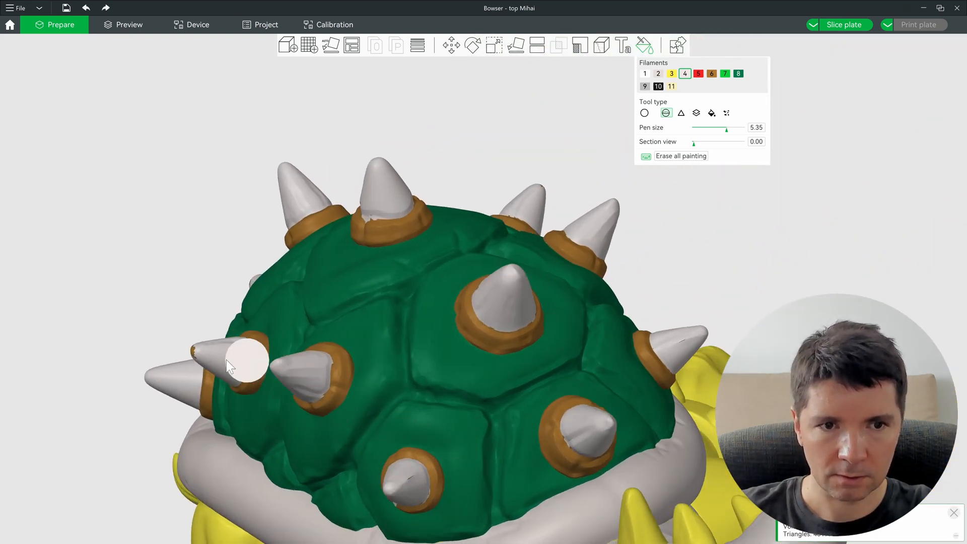
pyautogui.moveTo(448, 274)
pyautogui.mouseDown()
pyautogui.moveTo(346, 176)
pyautogui.moveTo(355, 179)
pyautogui.moveTo(253, 109)
pyautogui.mouseUp()
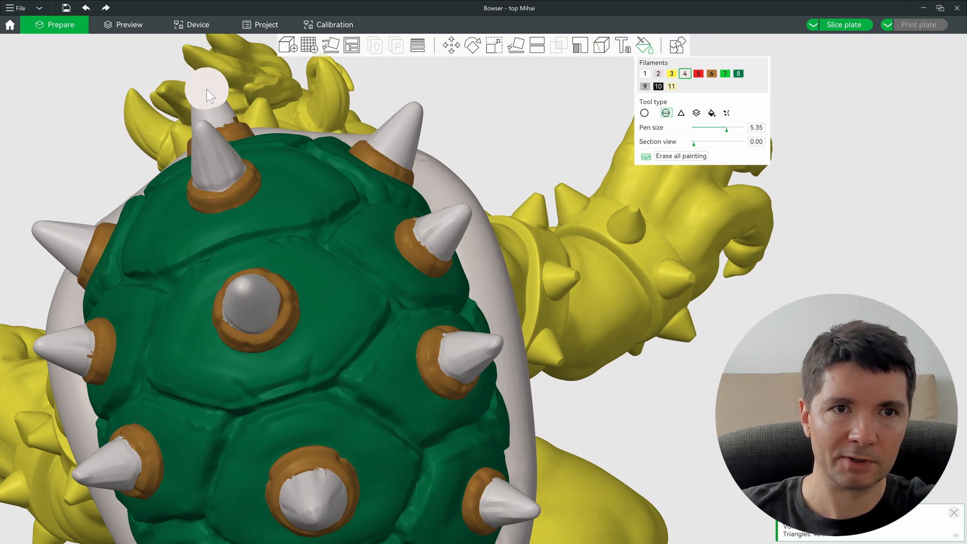
pyautogui.moveTo(206, 88); pyautogui.dragTo(277, 361)
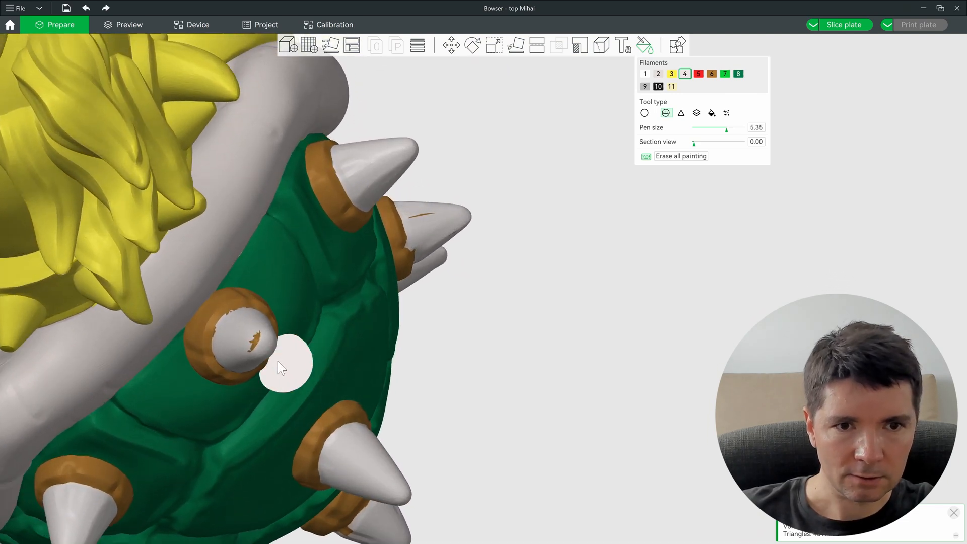
pyautogui.scroll(10, 485, 363)
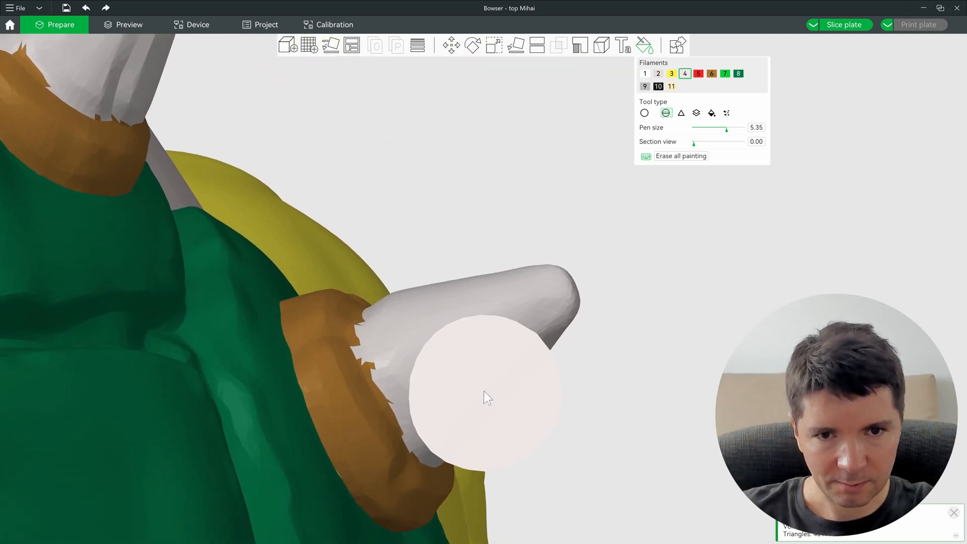
pyautogui.scroll(1, 482, 385)
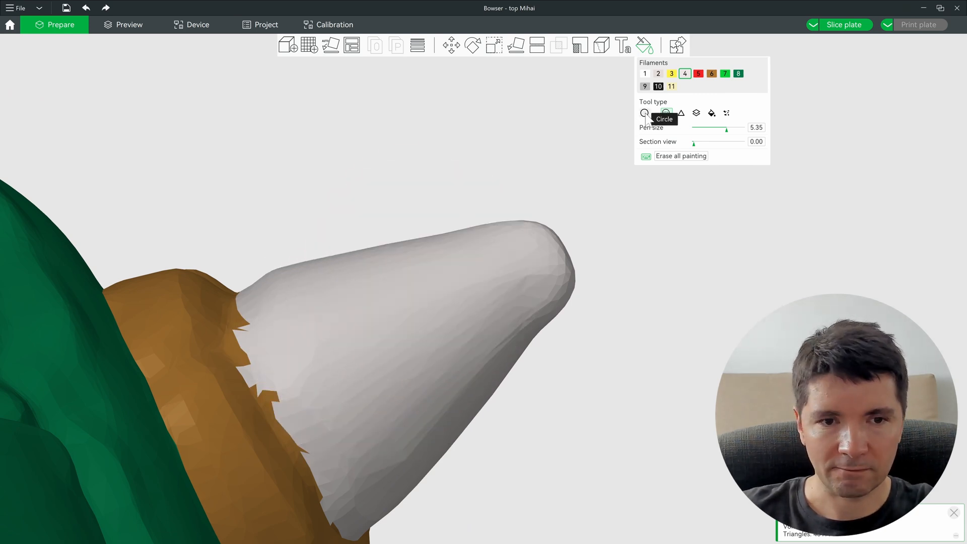
pyautogui.keyDown('alt'); pyautogui.scroll(-5, 343, 312); pyautogui.keyUp('alt')
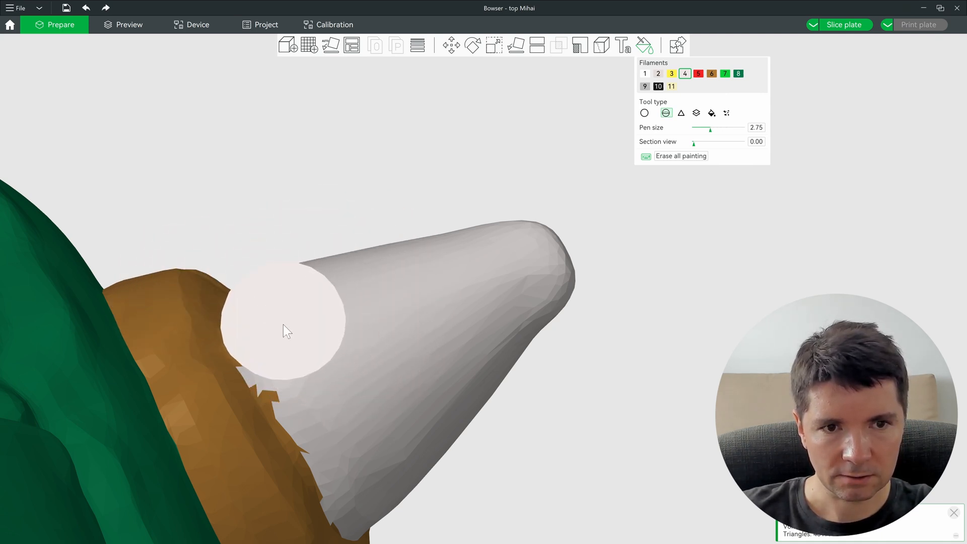
pyautogui.scroll(5, 444, 269)
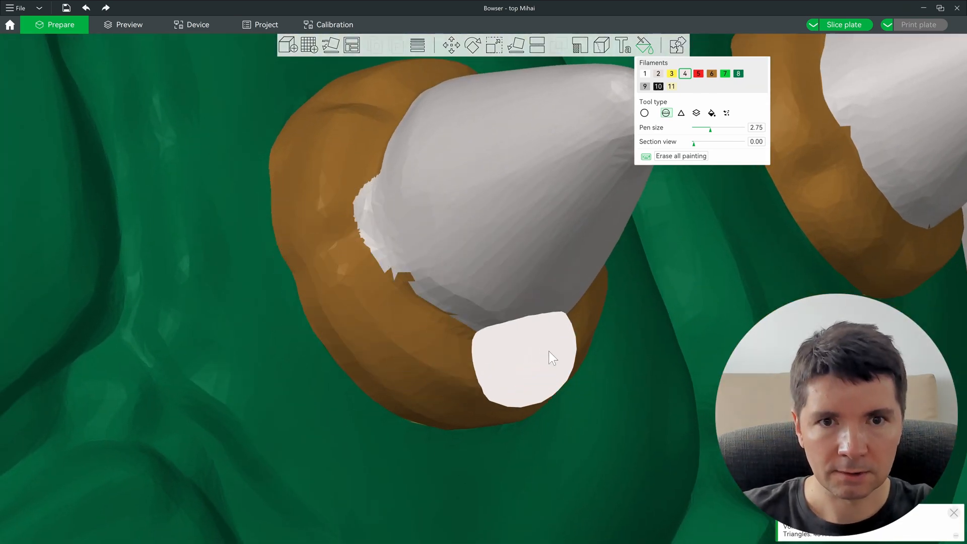
pyautogui.hotkey('ctrl', 'z')
# Step: Paint the brown sliver on a spike grey with the circle brush
pyautogui.click(644, 113)
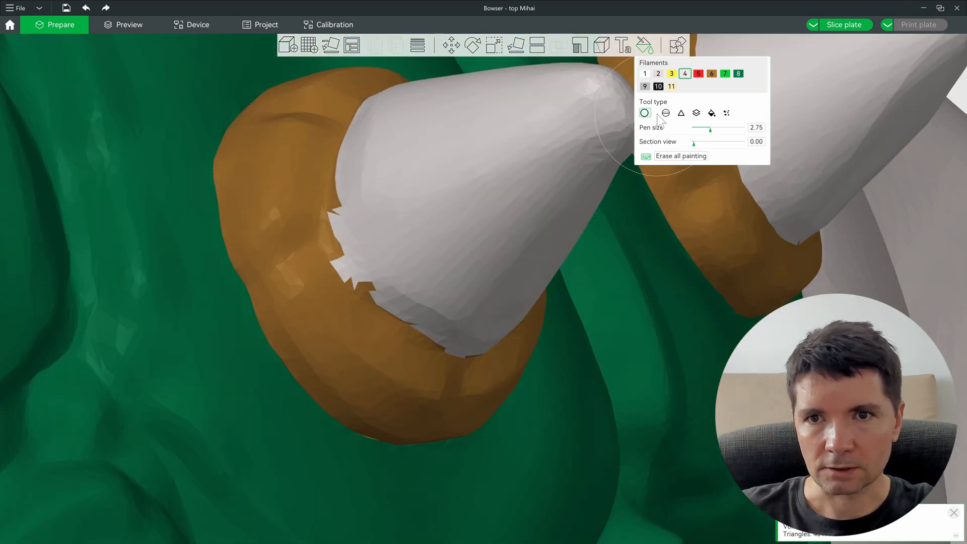
pyautogui.moveTo(630, 194); pyautogui.dragTo(273, 213)
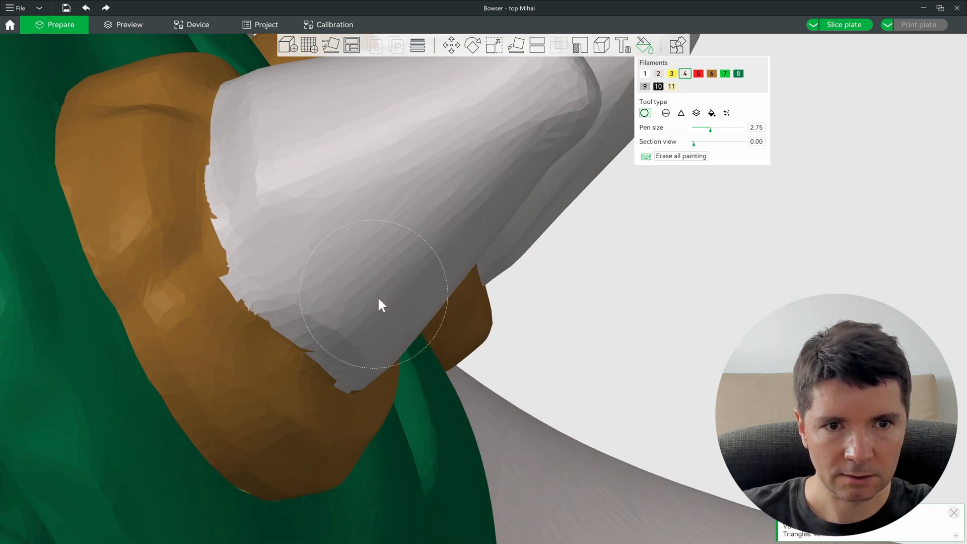
pyautogui.moveTo(379, 298); pyautogui.dragTo(927, 237)
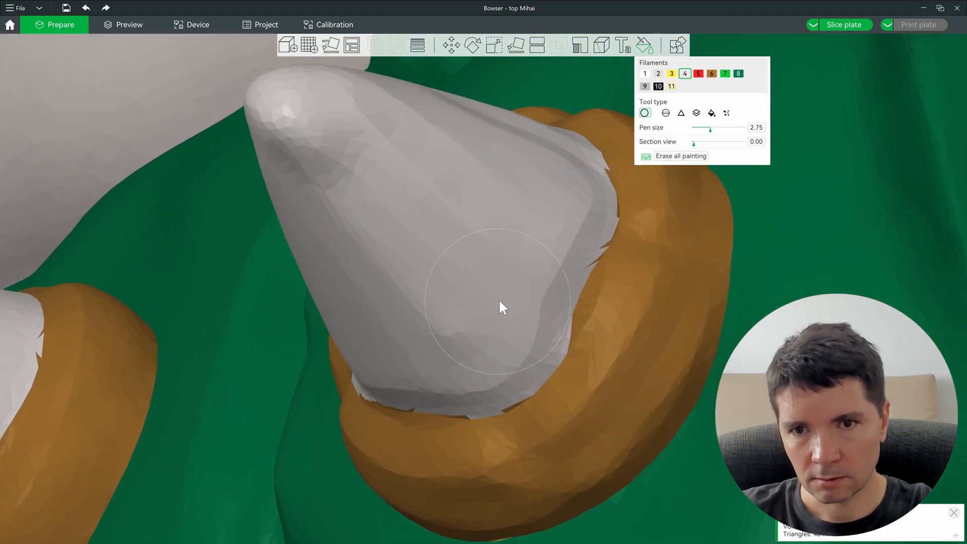
pyautogui.click(543, 232)
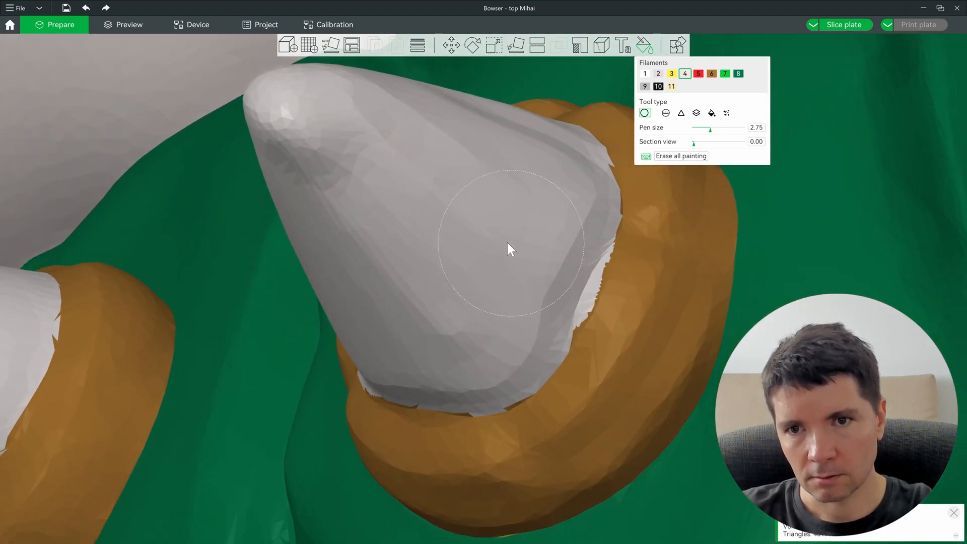
pyautogui.scroll(-15, 511, 242)
# Step: Touch up the top spike's base and lower edge in grey
pyautogui.moveTo(456, 354)
pyautogui.mouseDown()
pyautogui.moveTo(576, 343)
pyautogui.moveTo(673, 304)
pyautogui.moveTo(693, 284)
pyautogui.mouseUp()
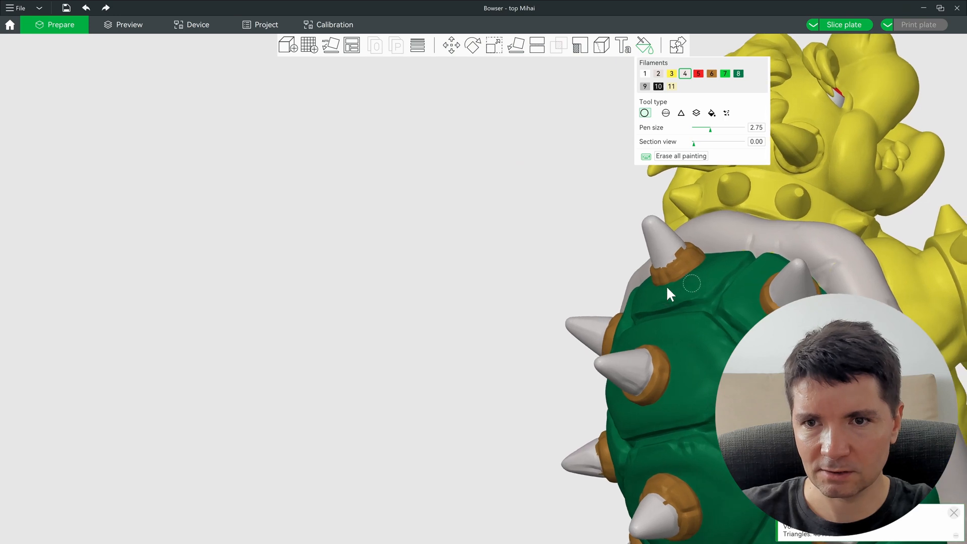
pyautogui.moveTo(692, 284); pyautogui.dragTo(207, 414, button='right')
pyautogui.scroll(15, 344, 347)
pyautogui.moveTo(665, 312); pyautogui.dragTo(598, 326, button='right')
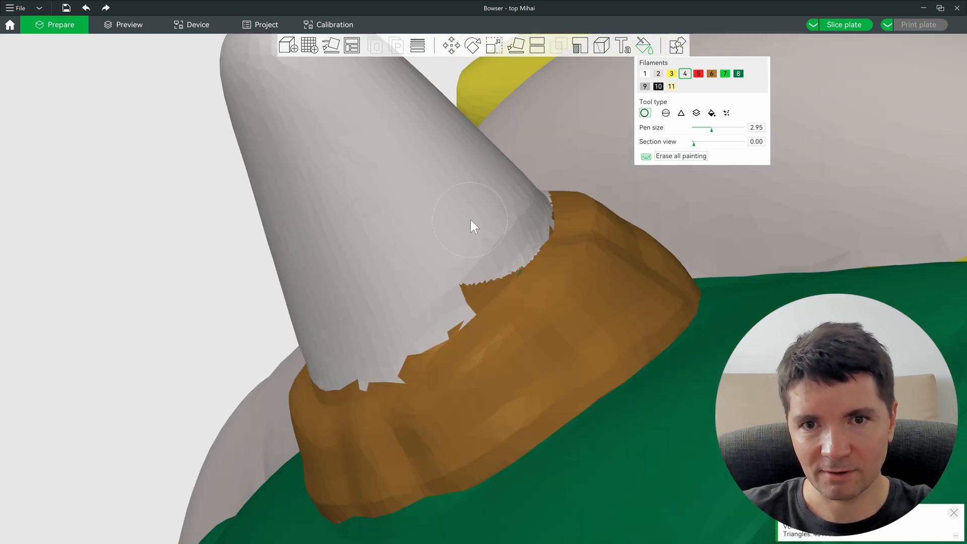
pyautogui.click(493, 256)
pyautogui.moveTo(447, 216); pyautogui.dragTo(446, 238)
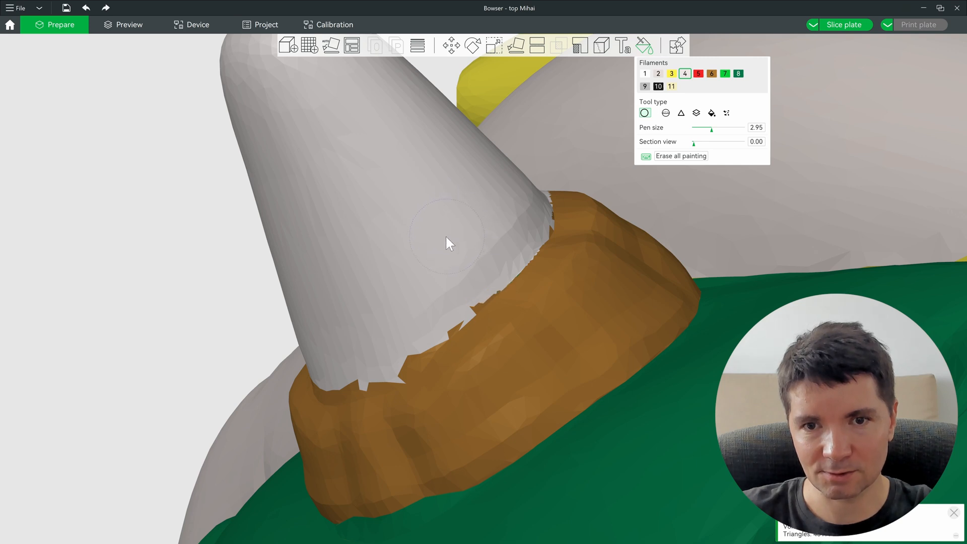
pyautogui.scroll(-5, 403, 255)
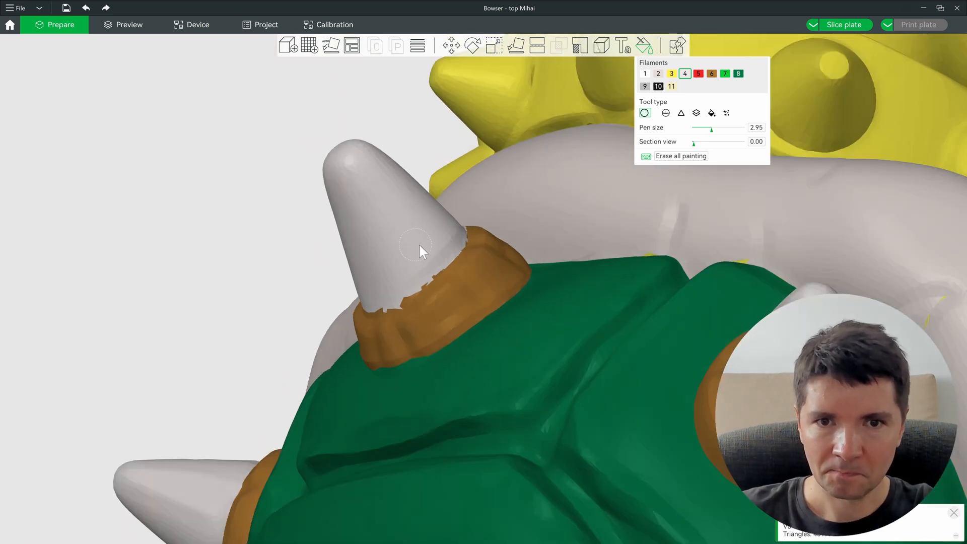
pyautogui.moveTo(439, 248); pyautogui.dragTo(519, 356)
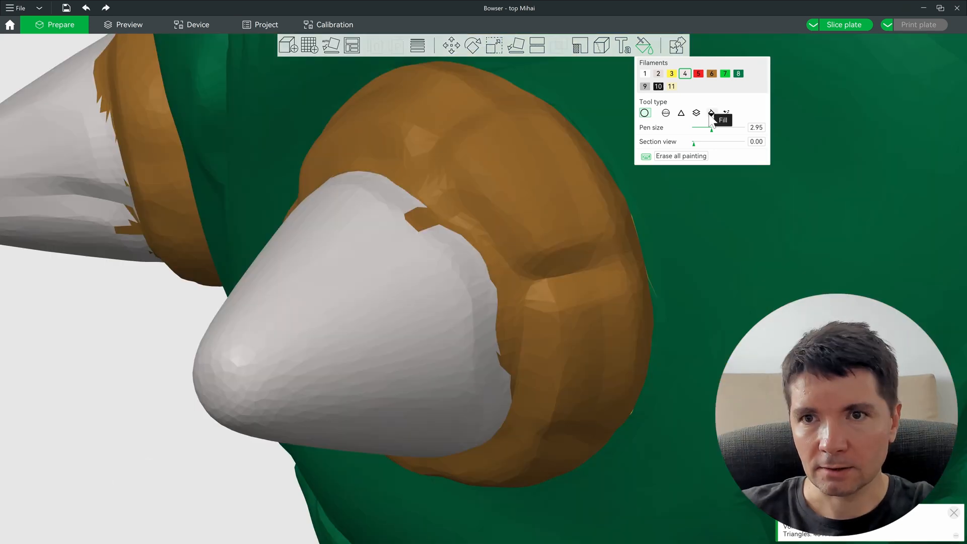
# Step: With smart fill at angle 5, fill the small brown notch in the spike tip grey
pyautogui.click(712, 114)
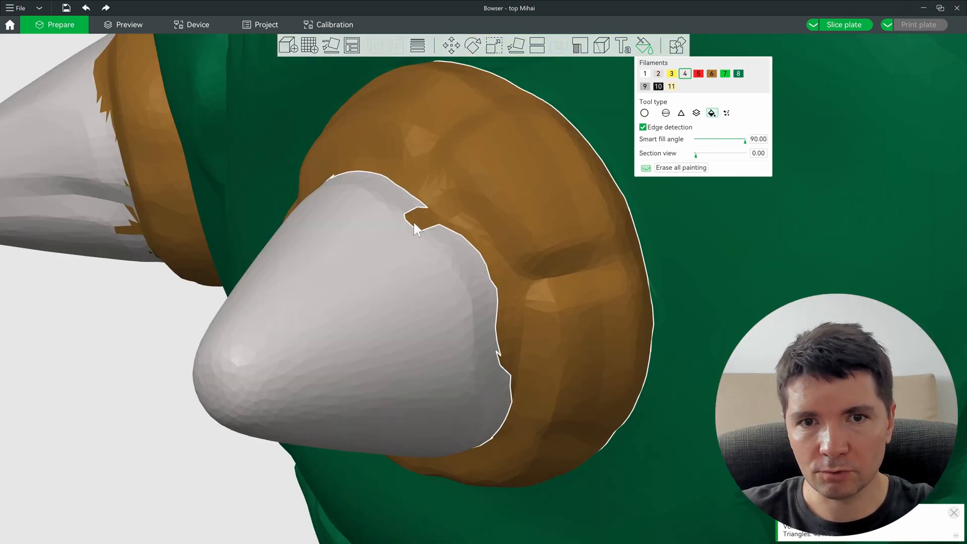
pyautogui.keyDown('alt'); pyautogui.scroll(-12, 421, 216); pyautogui.keyUp('alt')
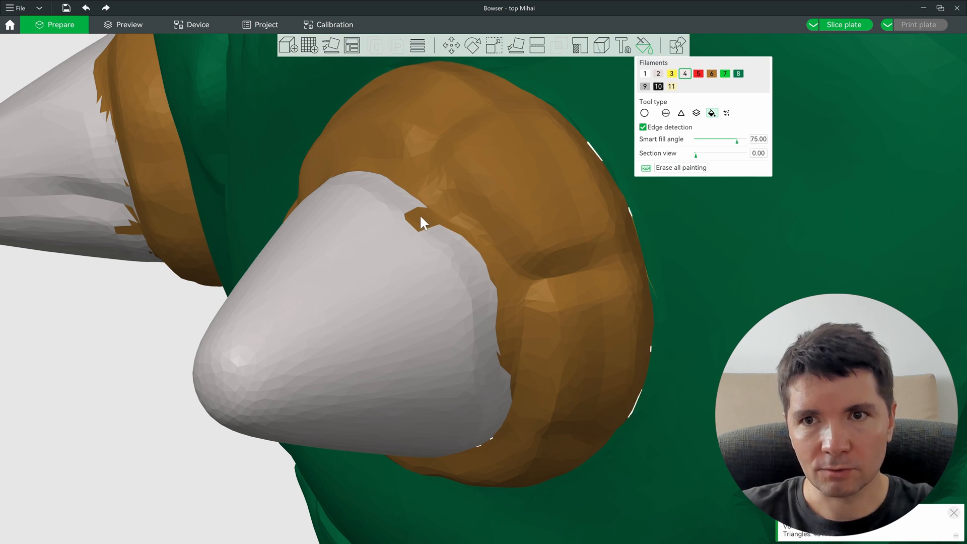
pyautogui.keyDown('alt'); pyautogui.scroll(-4, 421, 228); pyautogui.keyUp('alt')
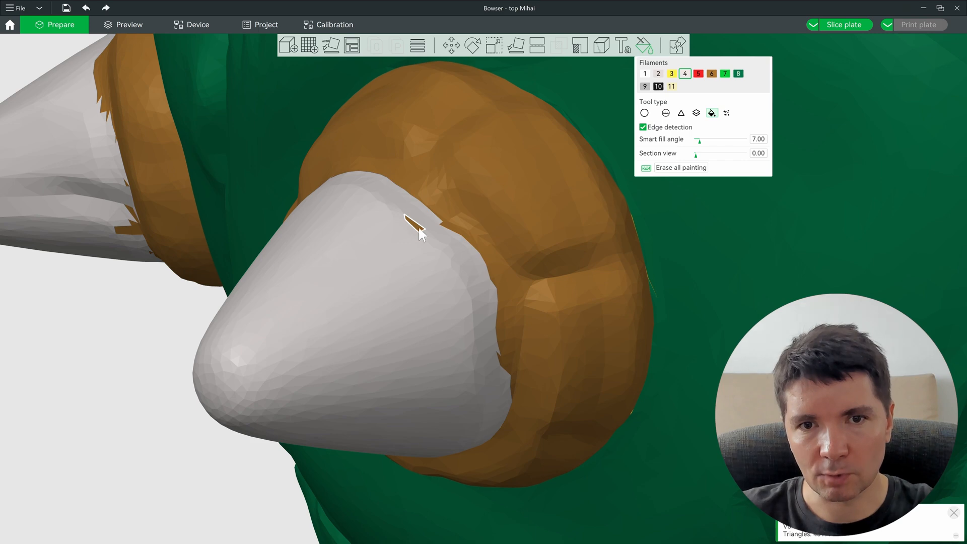
pyautogui.click(134, 231)
pyautogui.moveTo(134, 231); pyautogui.dragTo(468, 342, button='right')
pyautogui.moveTo(343, 339); pyautogui.dragTo(480, 306)
pyautogui.moveTo(353, 307); pyautogui.dragTo(476, 305, button='right')
pyautogui.moveTo(476, 305); pyautogui.dragTo(475, 304)
pyautogui.moveTo(302, 322)
pyautogui.mouseDown(button='right')
pyautogui.moveTo(445, 316)
pyautogui.moveTo(179, 313)
pyautogui.mouseUp(button='right')
pyautogui.moveTo(553, 276); pyautogui.dragTo(44, 312, button='right')
pyautogui.moveTo(564, 297); pyautogui.dragTo(59, 310, button='right')
pyautogui.moveTo(203, 441)
pyautogui.mouseDown()
pyautogui.moveTo(210, 436)
pyautogui.moveTo(195, 442)
pyautogui.moveTo(211, 445)
pyautogui.mouseUp()
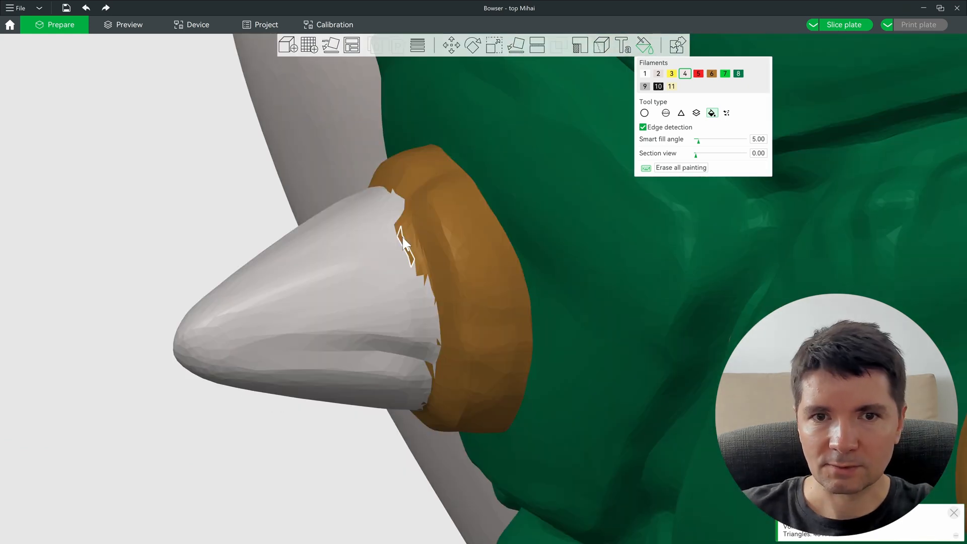
# Step: Smooth the spike's jagged edge with grey circle-brush strokes
pyautogui.click(644, 113)
pyautogui.moveTo(364, 256); pyautogui.dragTo(381, 248)
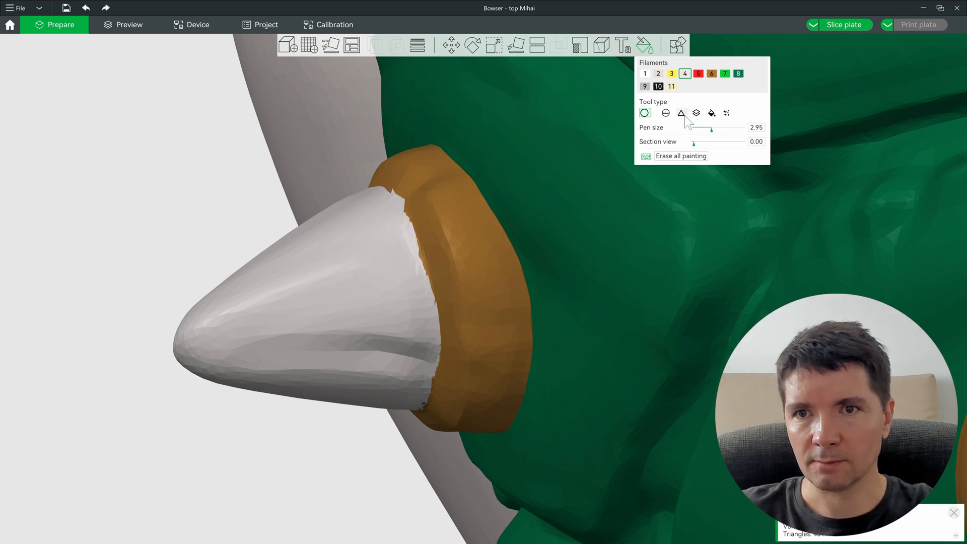
pyautogui.scroll(-7, 433, 212)
pyautogui.scroll(10, 434, 211)
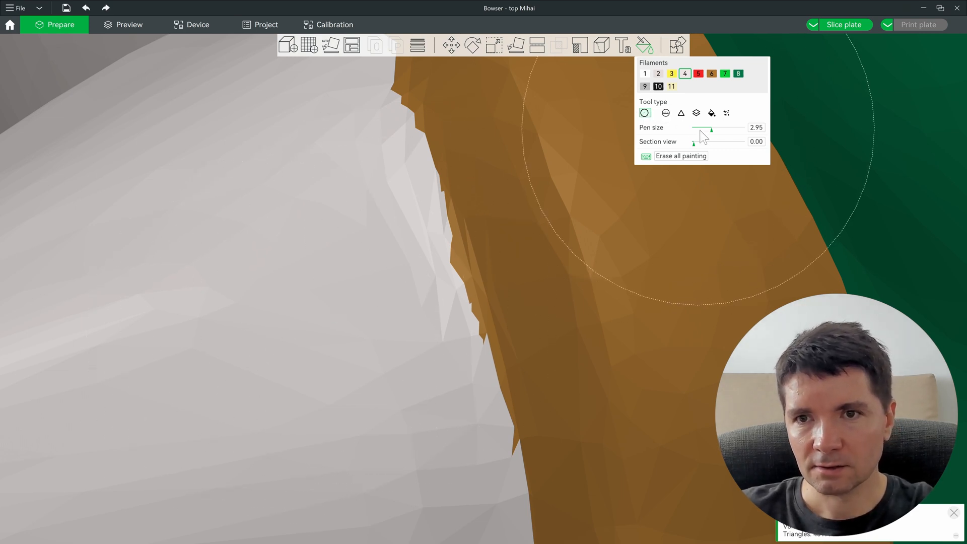
# Step: Paint individual triangles grey on the brown rim patch
pyautogui.click(681, 112)
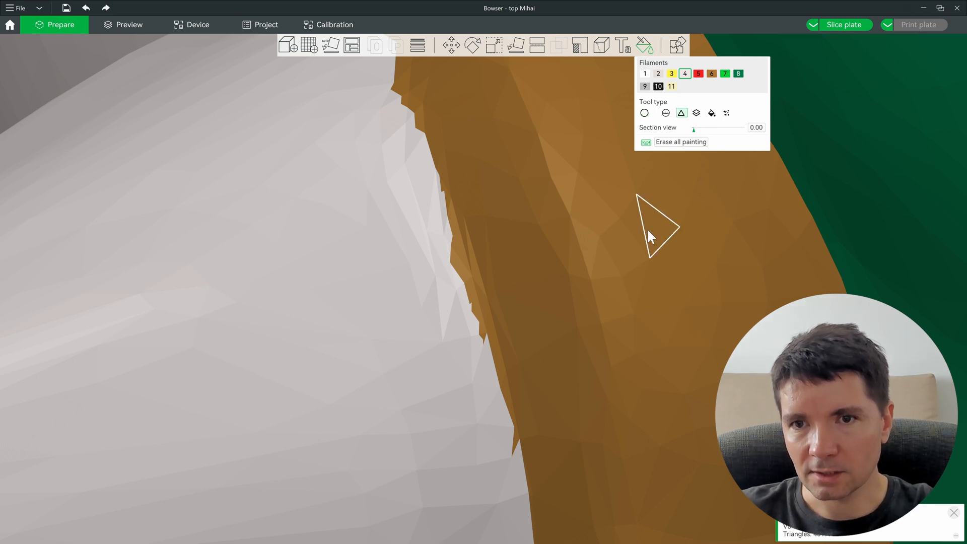
pyautogui.moveTo(698, 288); pyautogui.dragTo(433, 308, button='right')
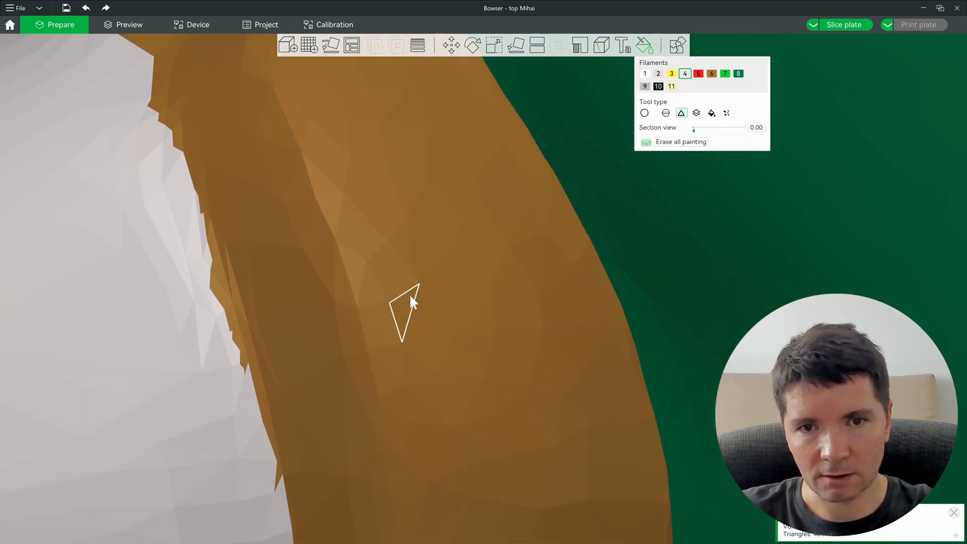
pyautogui.moveTo(423, 337); pyautogui.dragTo(471, 297)
pyautogui.click(457, 248)
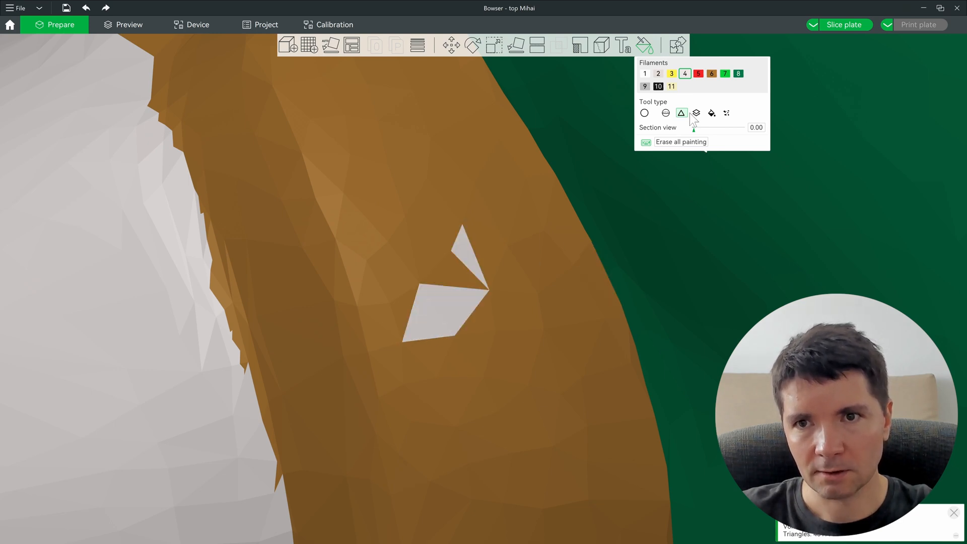
pyautogui.click(645, 113)
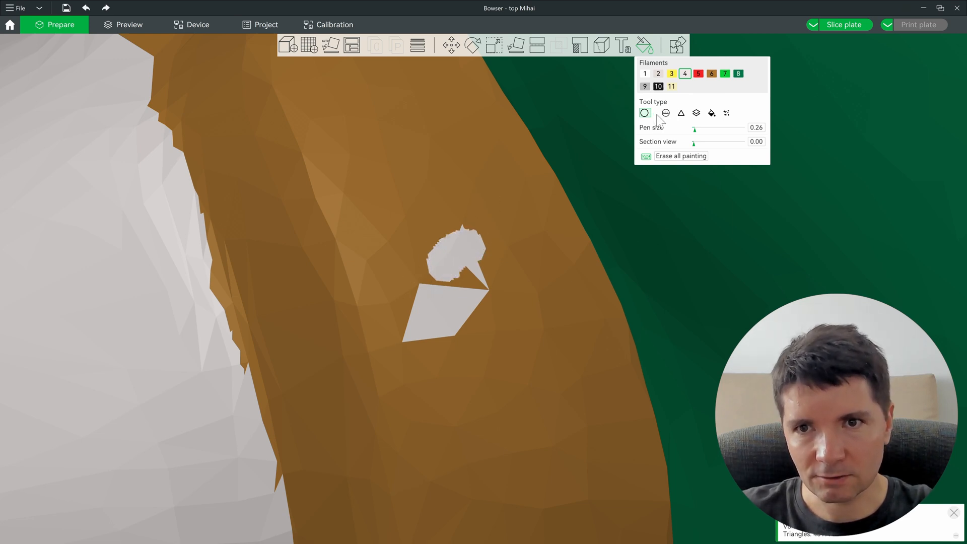
pyautogui.click(681, 113)
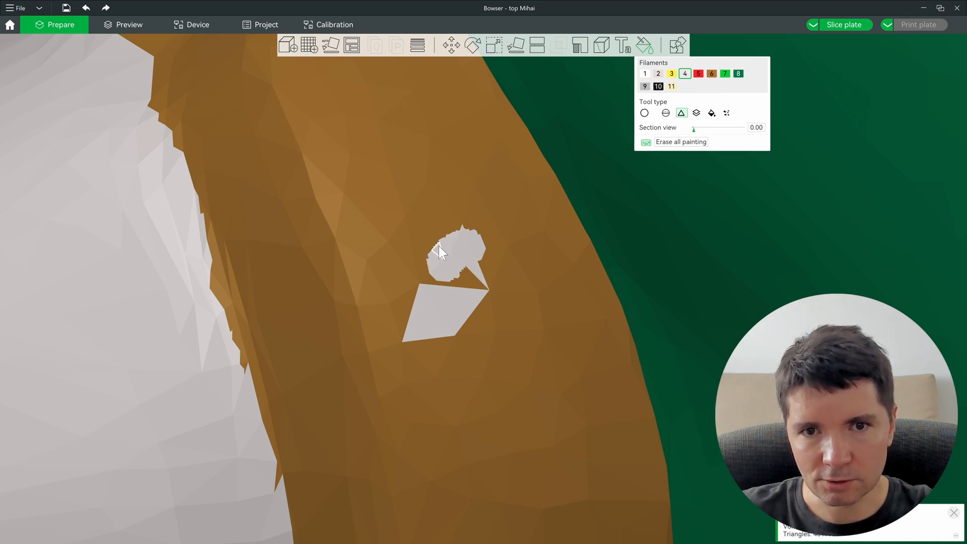
pyautogui.click(460, 232)
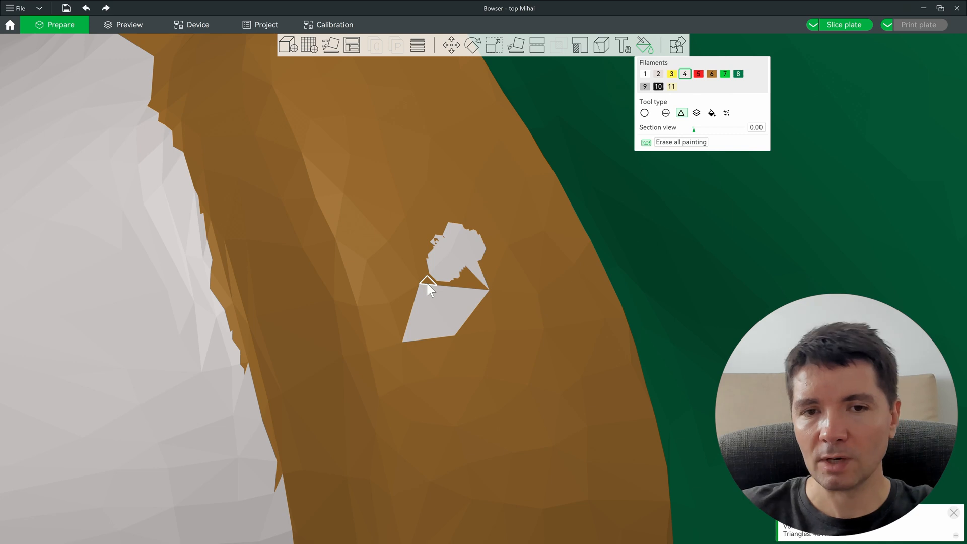
# Step: Brush brown filament 6 over the grey spots on the spike's rim
pyautogui.click(645, 113)
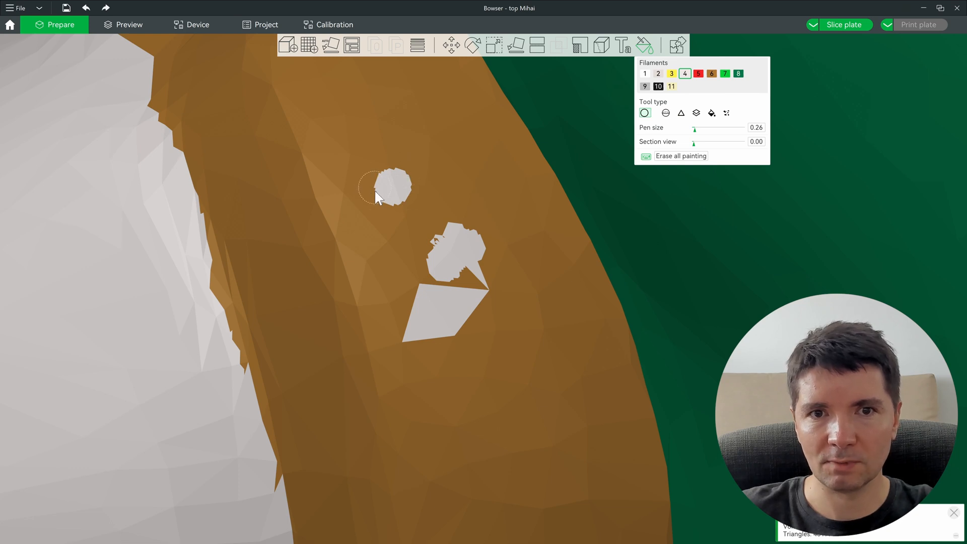
pyautogui.click(712, 73)
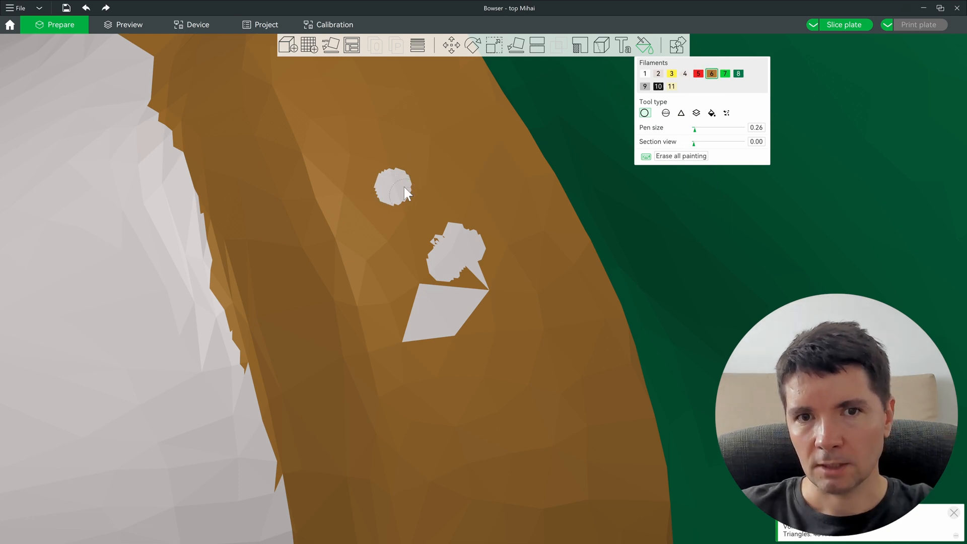
pyautogui.keyDown('alt'); pyautogui.scroll(4, 398, 185); pyautogui.keyUp('alt')
pyautogui.moveTo(398, 199)
pyautogui.mouseDown()
pyautogui.moveTo(431, 246)
pyautogui.moveTo(445, 320)
pyautogui.mouseUp()
pyautogui.press('t')
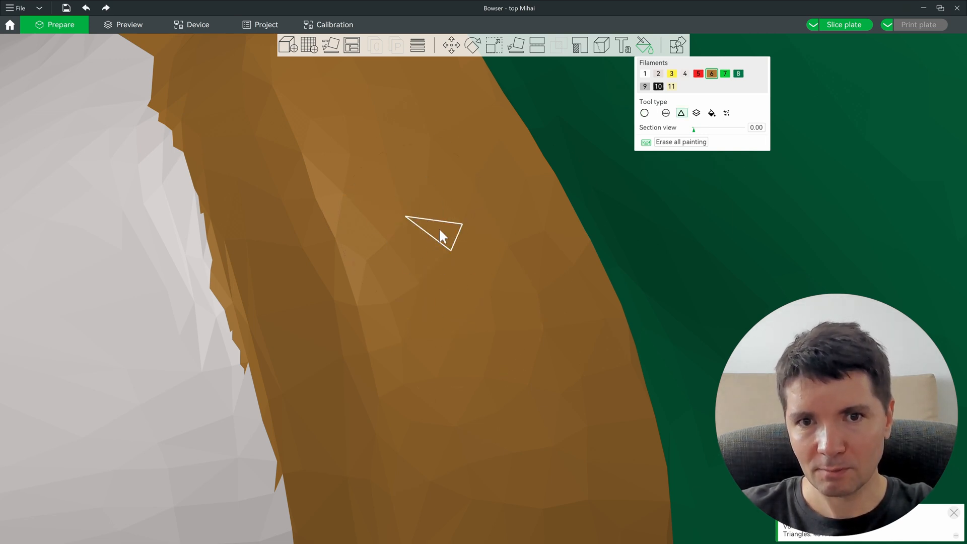
pyautogui.scroll(-20, 445, 307)
pyautogui.scroll(5, 651, 368)
pyautogui.scroll(3, 671, 353)
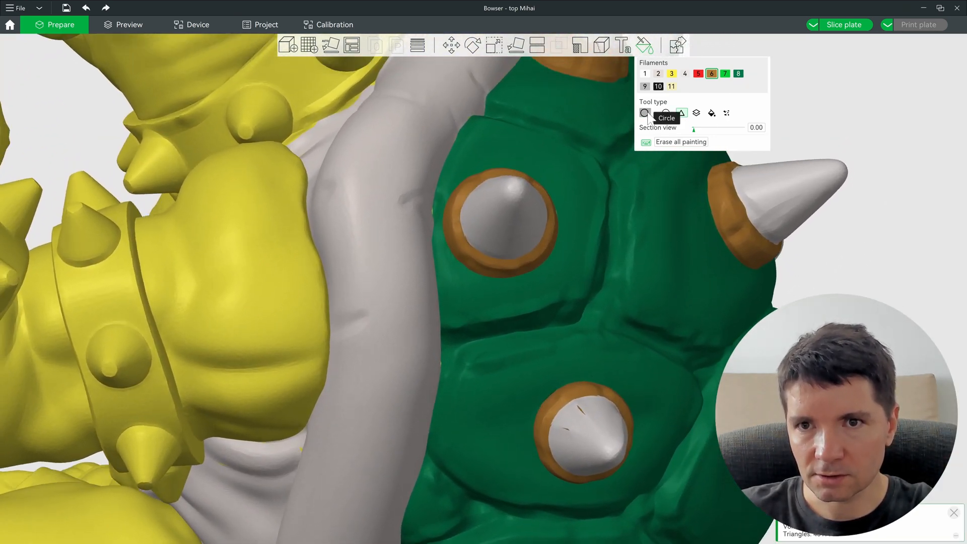
# Step: Undo the stray brown stroke on the lower spike and pick grey filament 4
pyautogui.click(645, 113)
pyautogui.moveTo(685, 467); pyautogui.dragTo(697, 486)
pyautogui.moveTo(693, 251); pyautogui.dragTo(573, 138, button='right')
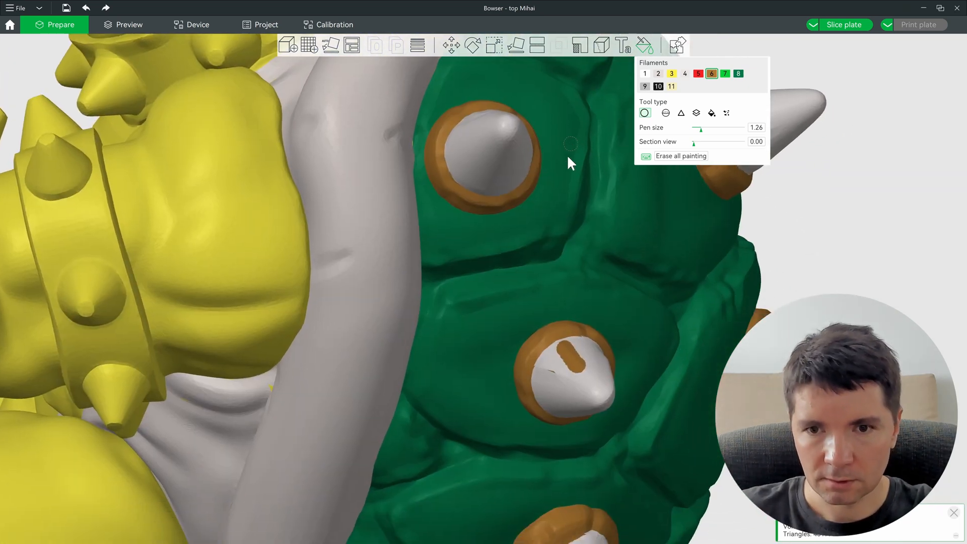
pyautogui.scroll(6, 573, 356)
pyautogui.hotkey('ctrl', 'z')
pyautogui.press('4')
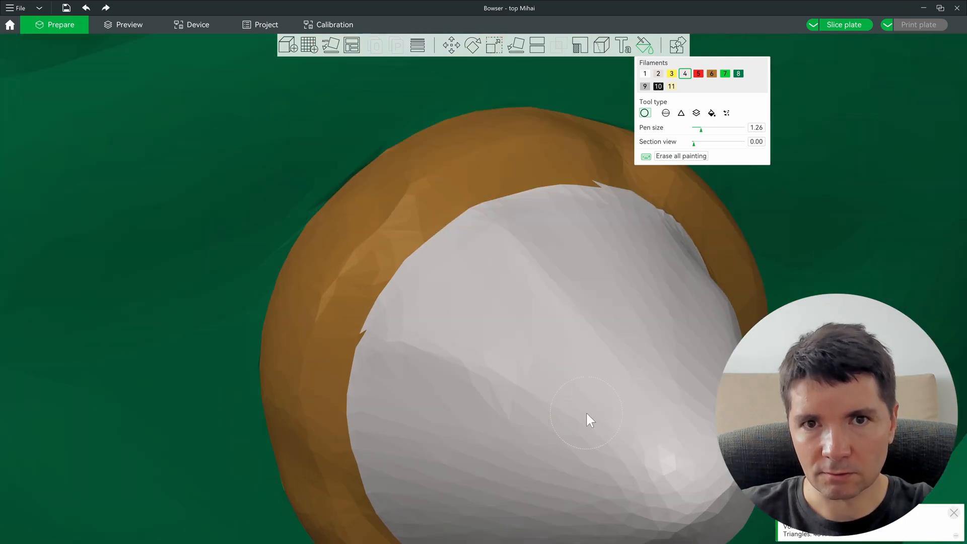
pyautogui.scroll(-10, 585, 412)
pyautogui.scroll(10, 333, 403)
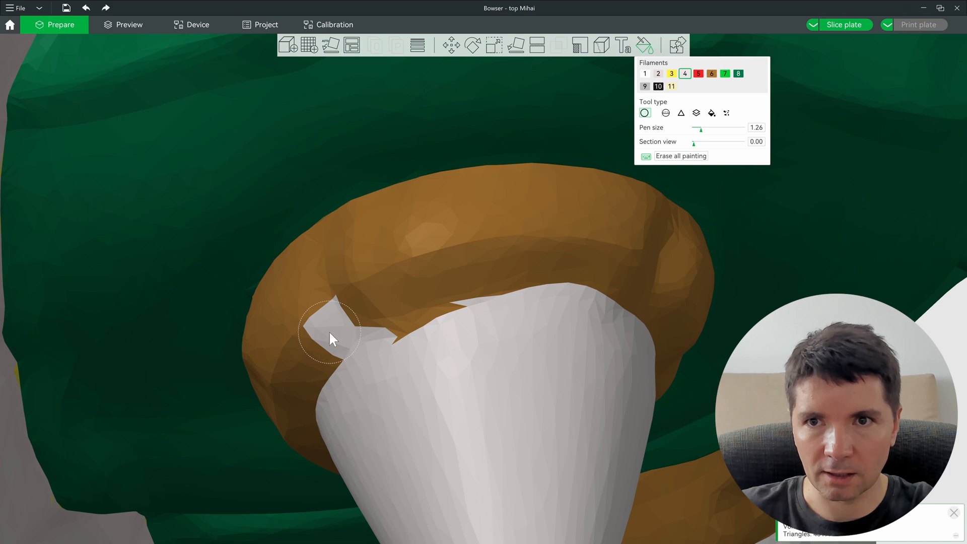
# Step: Paint the white rim patch brown (filament 6) and the cone edge above it grey (filament 4)
pyautogui.press('6')
pyautogui.moveTo(336, 322)
pyautogui.mouseDown()
pyautogui.moveTo(313, 329)
pyautogui.moveTo(340, 319)
pyautogui.mouseUp()
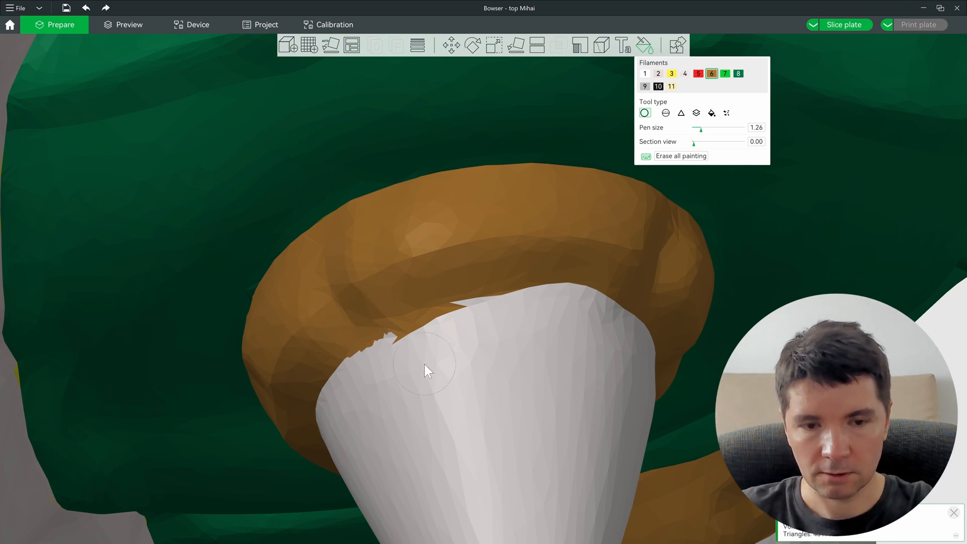
pyautogui.press('4')
pyautogui.moveTo(412, 358); pyautogui.dragTo(463, 337)
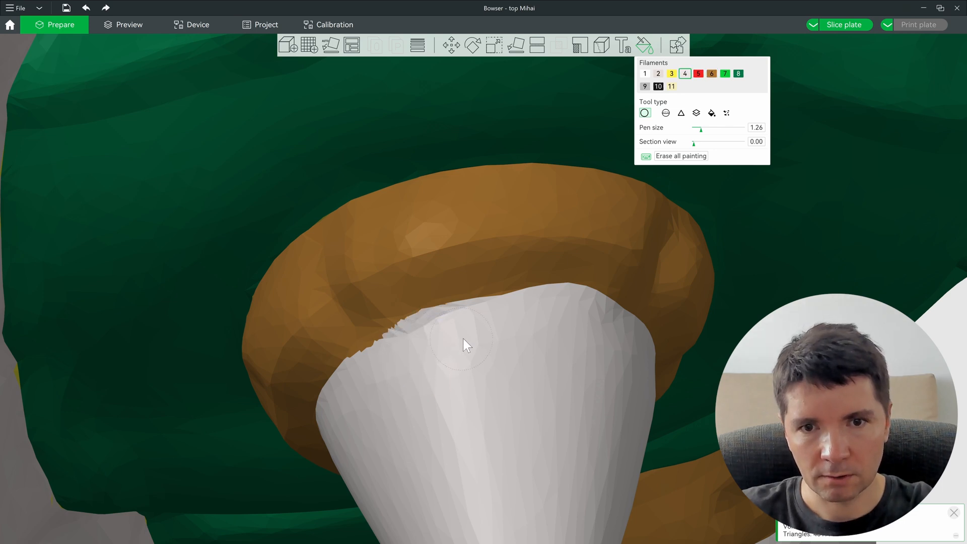
pyautogui.scroll(-6, 494, 368)
pyautogui.scroll(-3, 519, 390)
pyautogui.moveTo(515, 448); pyautogui.dragTo(527, 298, button='right')
pyautogui.scroll(10, 526, 300)
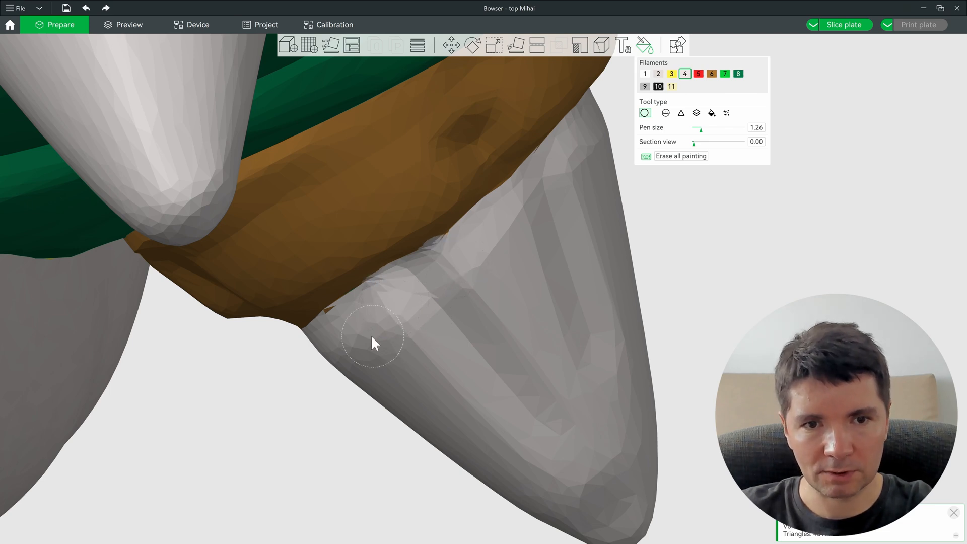
pyautogui.scroll(-8, 425, 343)
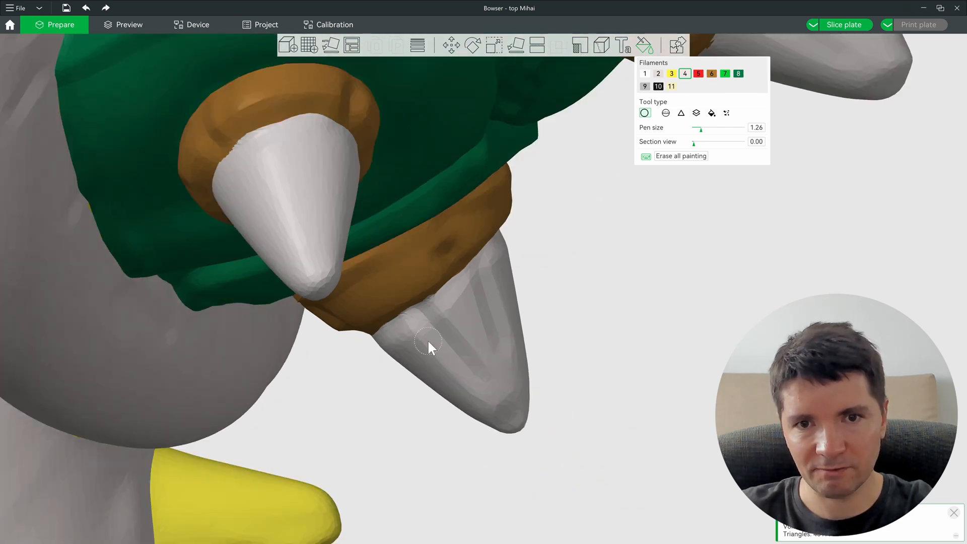
pyautogui.scroll(4, 330, 334)
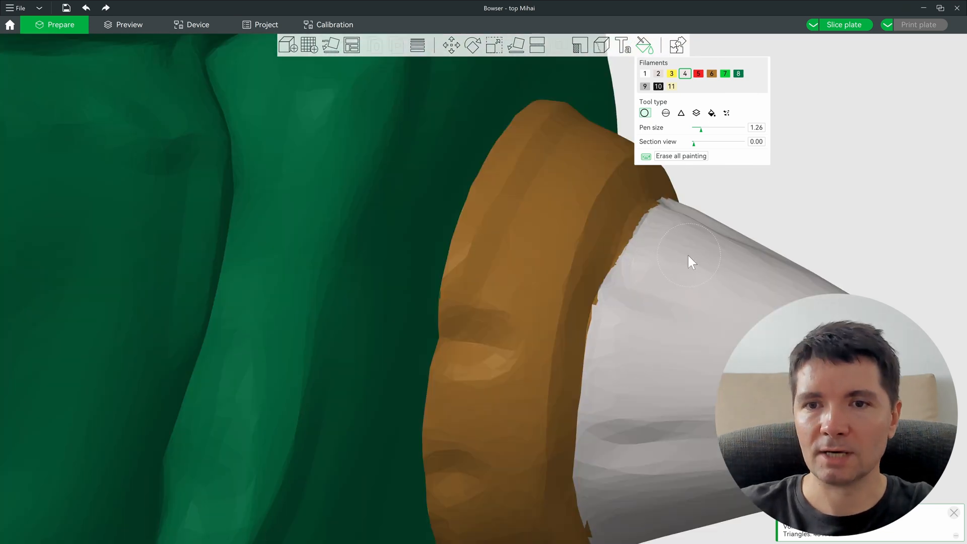
pyautogui.scroll(-2, 533, 301)
pyautogui.scroll(4, 554, 310)
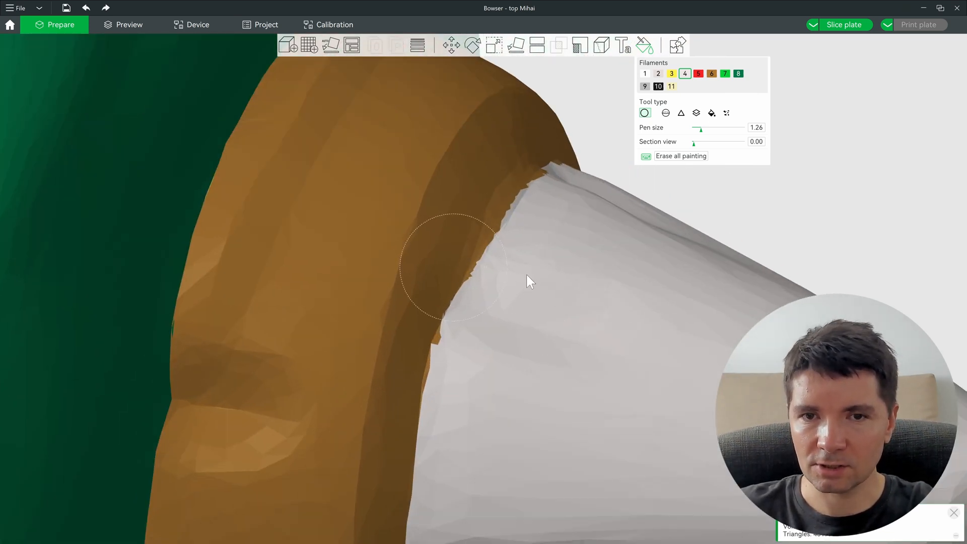
pyautogui.scroll(-5, 529, 333)
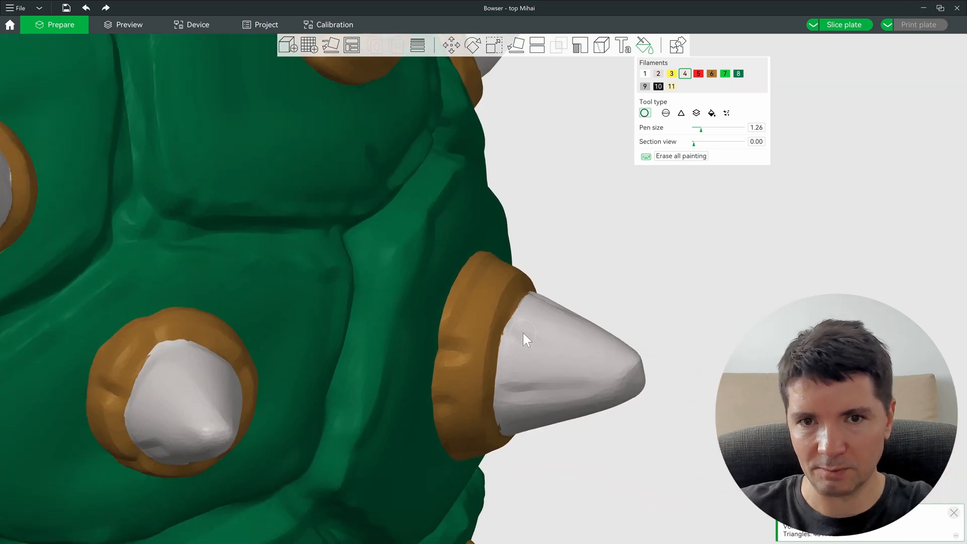
pyautogui.scroll(-6, 523, 333)
pyautogui.moveTo(444, 288); pyautogui.dragTo(323, 260, button='middle')
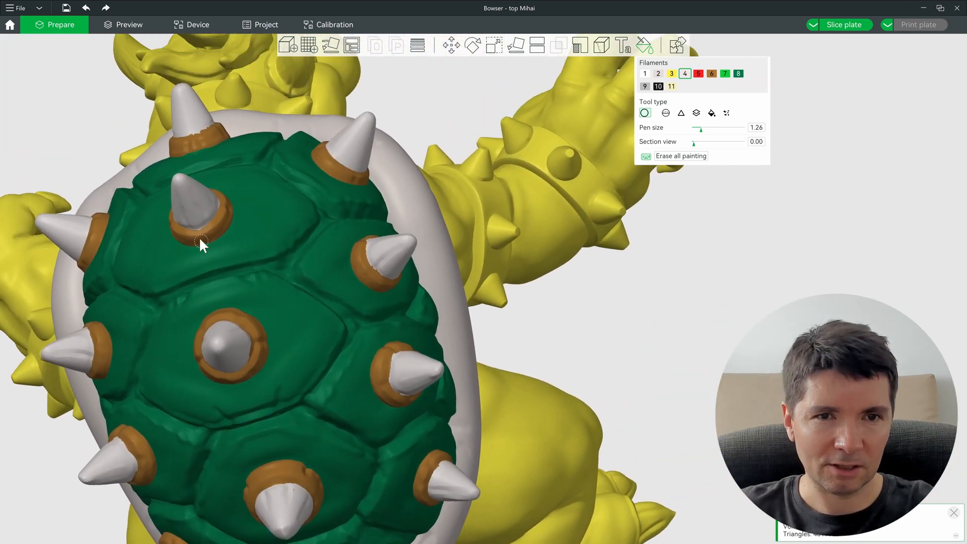
pyautogui.scroll(6, 177, 205)
pyautogui.scroll(-2, 287, 234)
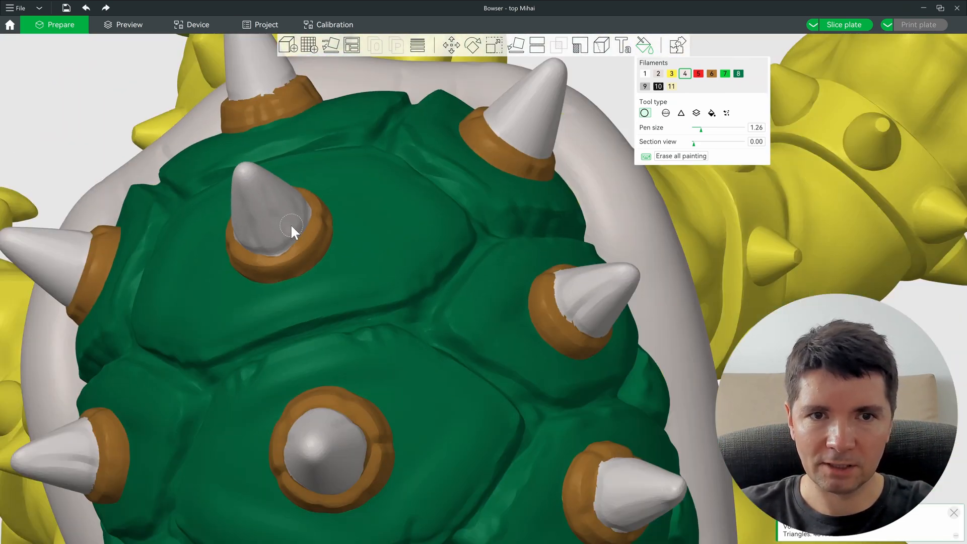
pyautogui.scroll(-5, 318, 272)
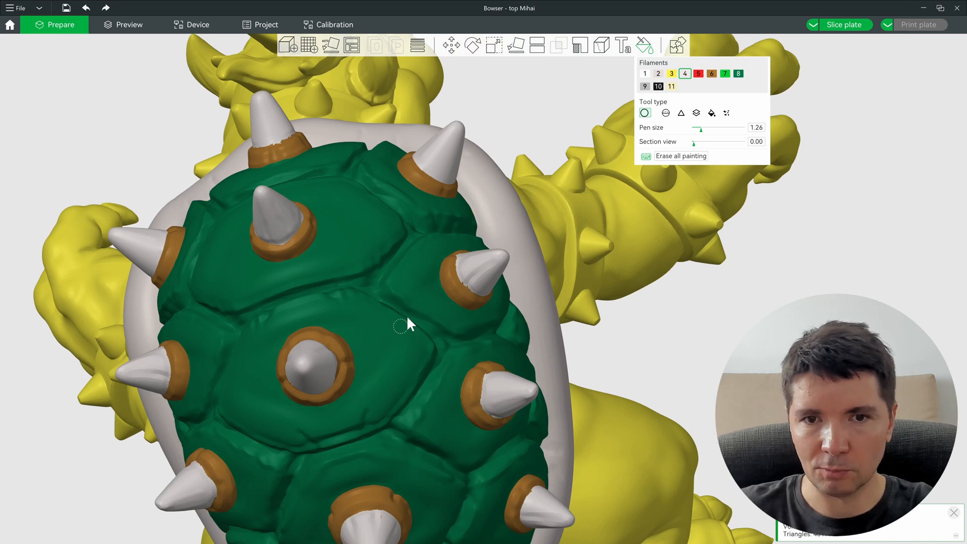
pyautogui.scroll(-3, 477, 274)
pyautogui.moveTo(476, 274); pyautogui.dragTo(245, 237, button='middle')
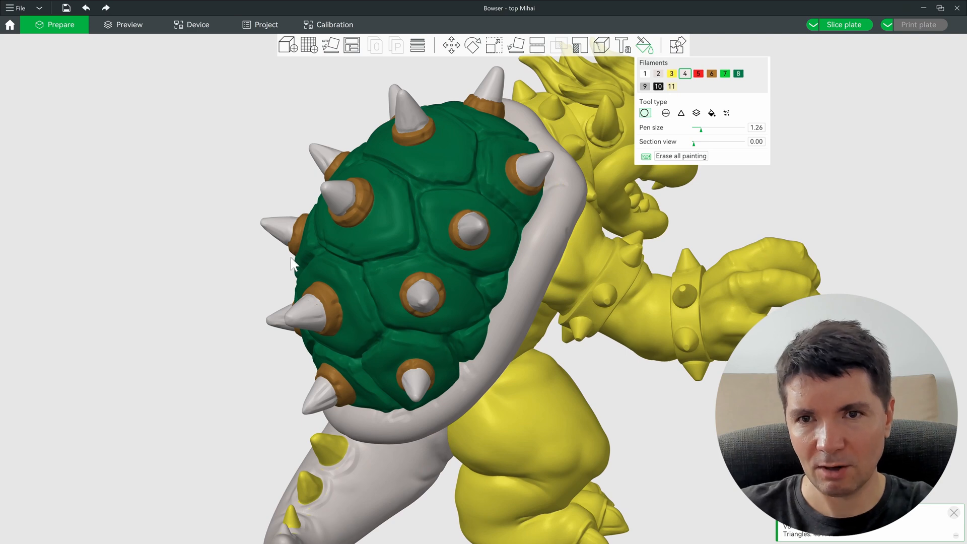
pyautogui.moveTo(292, 260); pyautogui.dragTo(394, 189, button='middle')
pyautogui.moveTo(376, 315); pyautogui.dragTo(534, 80, button='middle')
pyautogui.scroll(5, 438, 373)
# Step: Smart-fill the three tail spikes grey with filament 1
pyautogui.moveTo(467, 305)
pyautogui.mouseDown(button='middle')
pyautogui.moveTo(419, 408)
pyautogui.moveTo(616, 309)
pyautogui.mouseUp(button='middle')
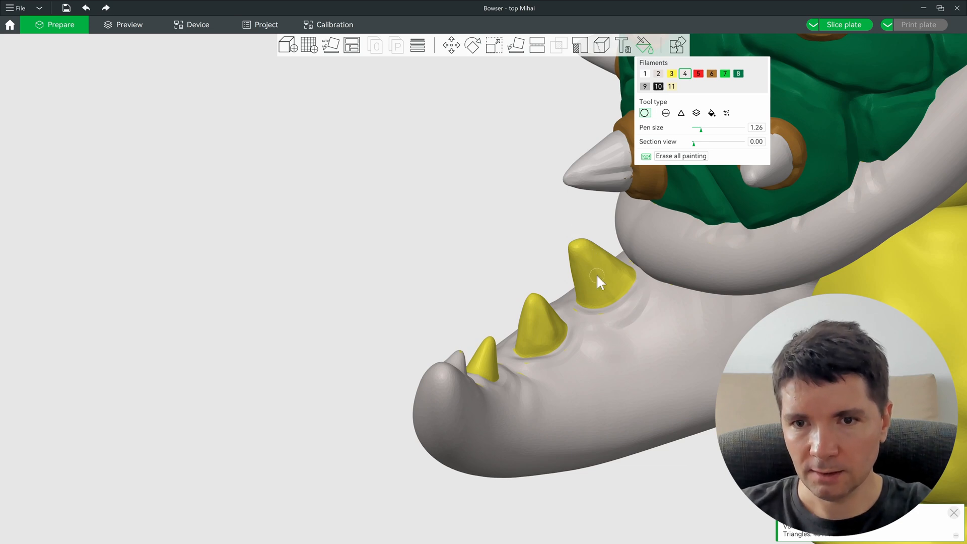
pyautogui.scroll(3, 597, 274)
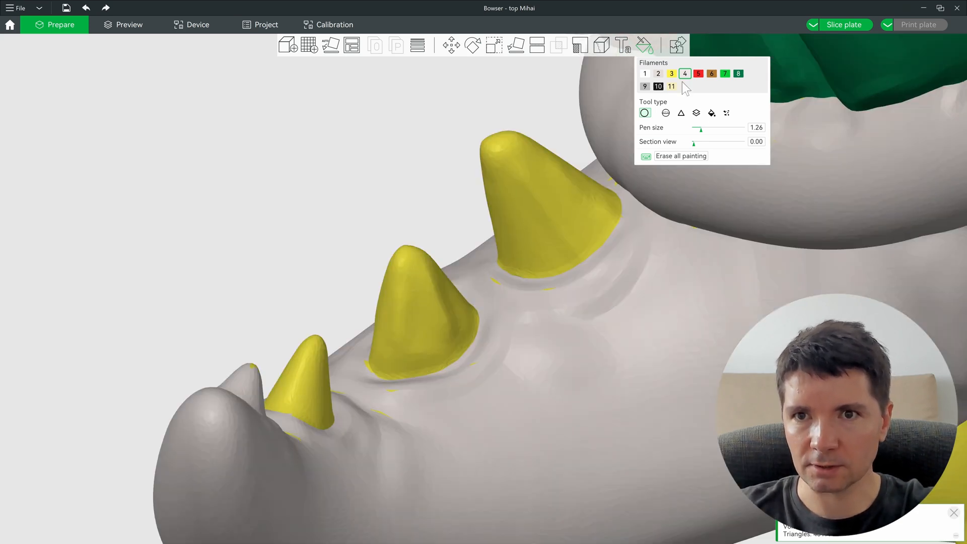
pyautogui.click(645, 73)
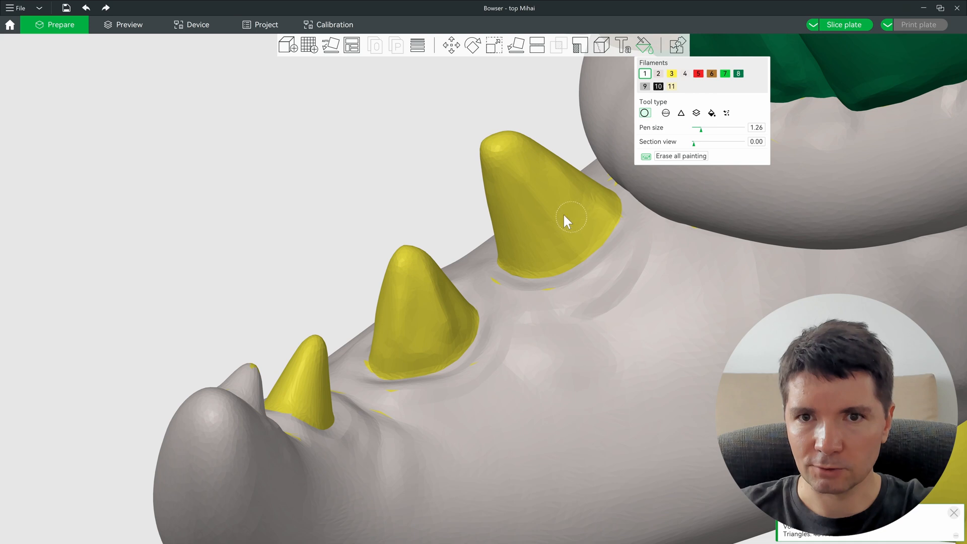
pyautogui.click(712, 113)
pyautogui.keyDown('alt'); pyautogui.scroll(6, 539, 204); pyautogui.keyUp('alt')
pyautogui.click(539, 211)
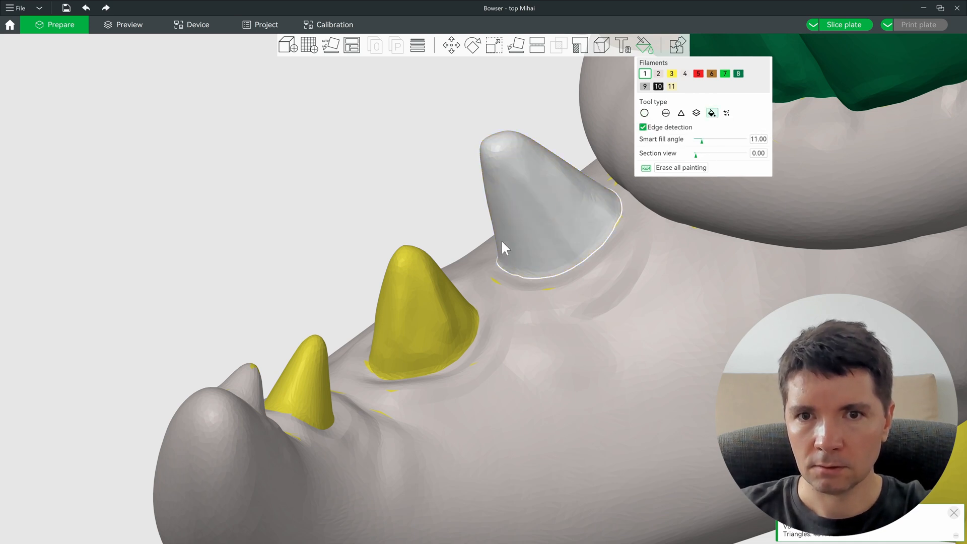
pyautogui.click(427, 302)
pyautogui.click(306, 377)
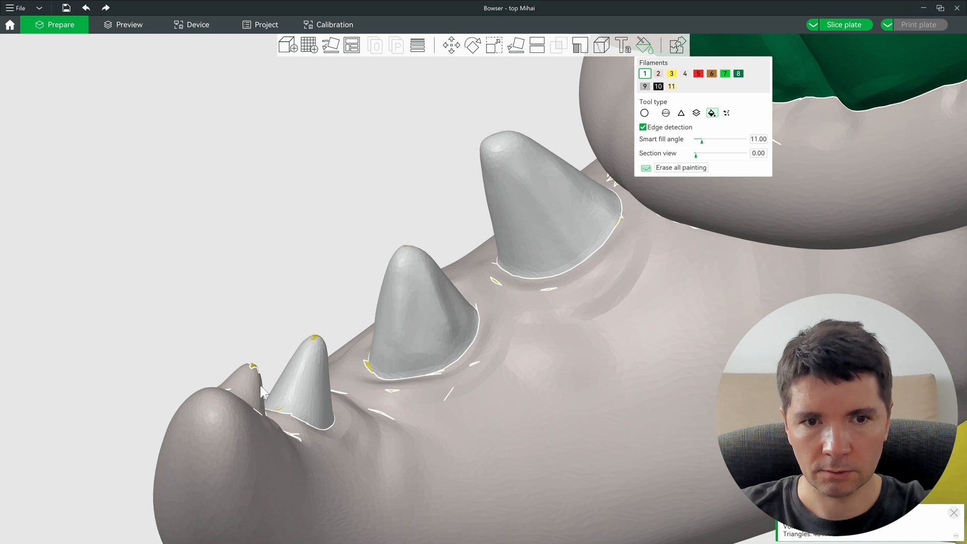
# Step: Fill the tail yellow with filament 3
pyautogui.click(672, 73)
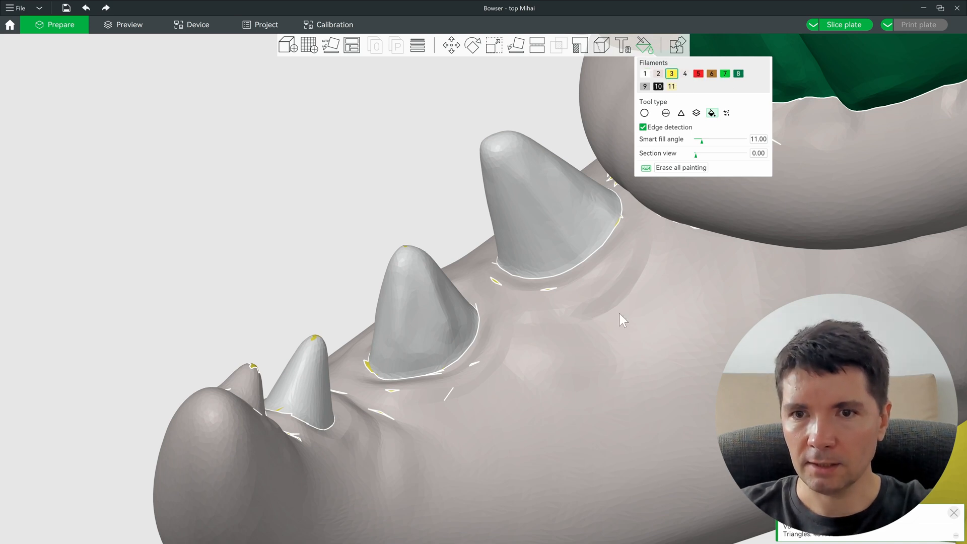
pyautogui.scroll(-5, 619, 312)
pyautogui.moveTo(621, 315); pyautogui.dragTo(476, 330, button='right')
pyautogui.keyDown('ctrl'); pyautogui.scroll(-6, 518, 352); pyautogui.keyUp('ctrl')
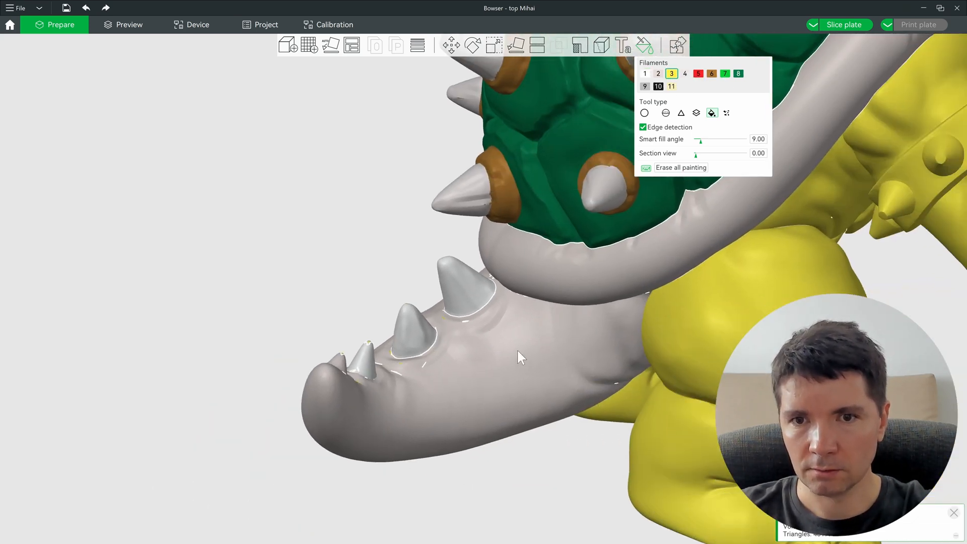
pyautogui.scroll(2, 552, 351)
pyautogui.moveTo(573, 348); pyautogui.dragTo(398, 376, button='right')
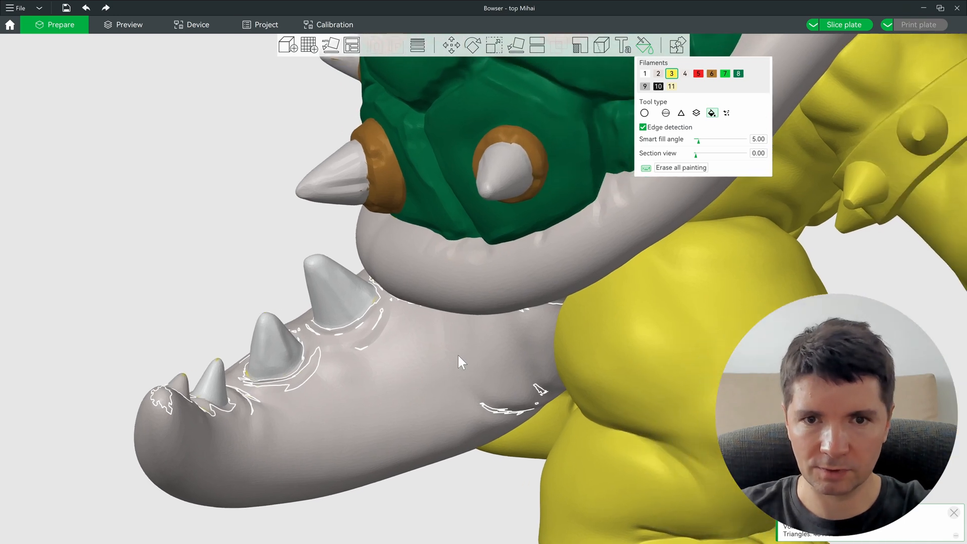
pyautogui.keyDown('ctrl'); pyautogui.scroll(1, 454, 363); pyautogui.keyUp('ctrl')
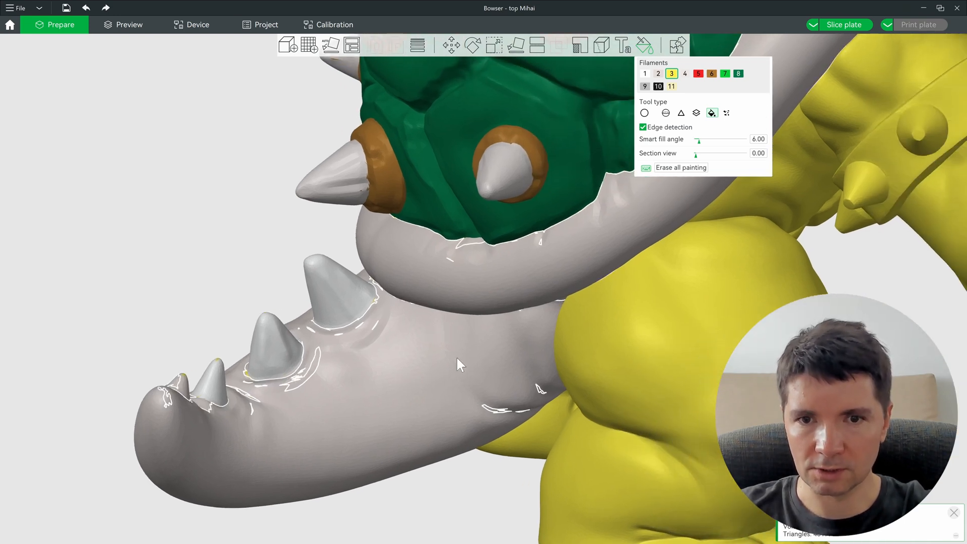
pyautogui.keyDown('ctrl'); pyautogui.scroll(-1, 443, 355); pyautogui.keyUp('ctrl')
pyautogui.click(445, 371)
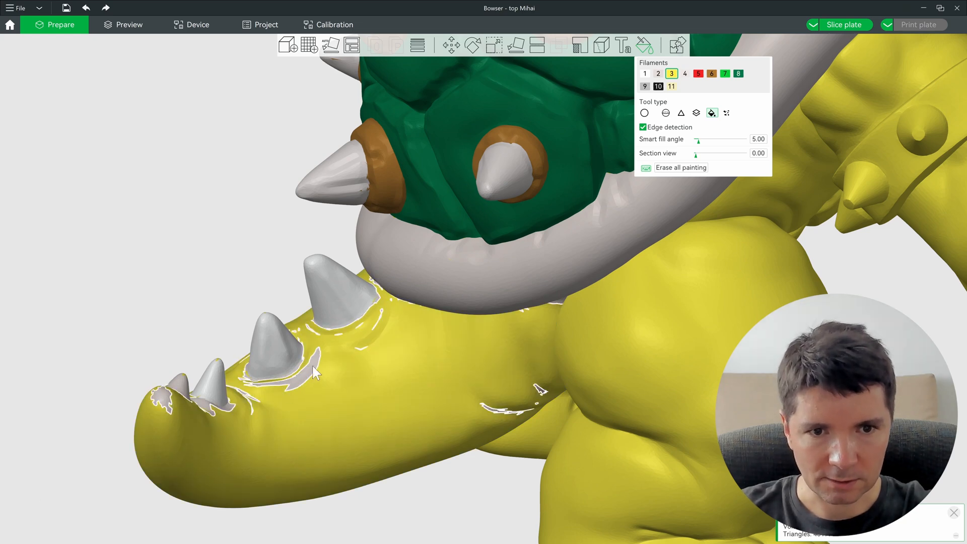
pyautogui.scroll(3, 430, 413)
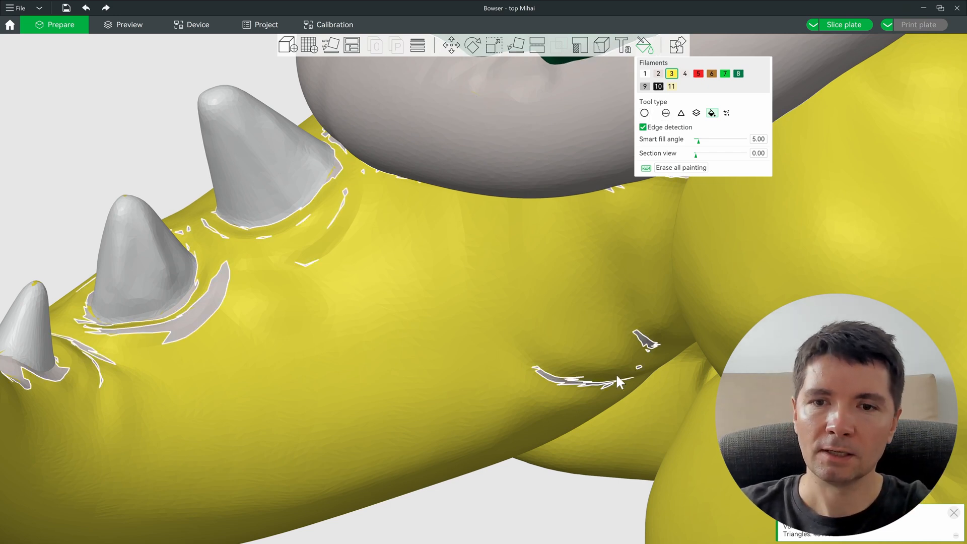
# Step: Brush the leftover grey streaks and a grey patch yellow with the sphere brush
pyautogui.click(665, 113)
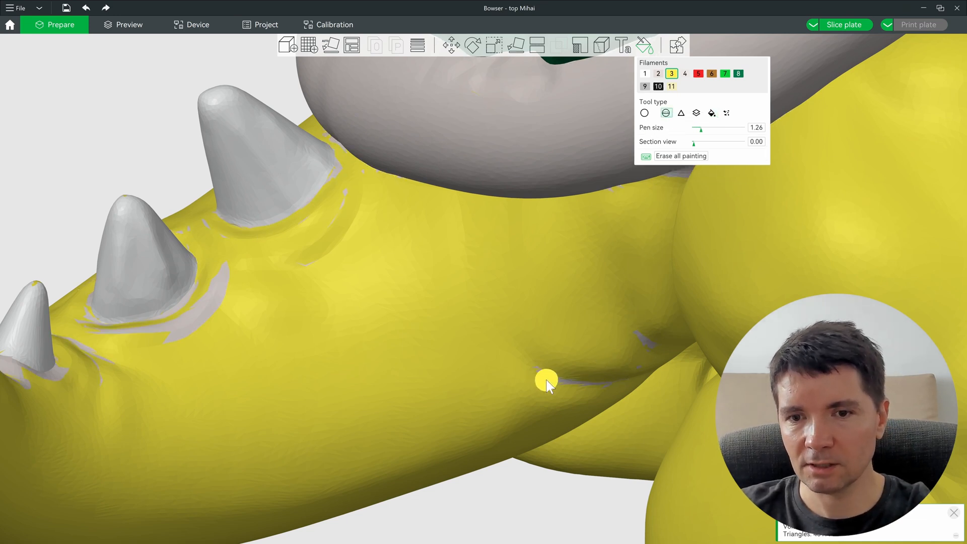
pyautogui.keyDown('alt'); pyautogui.scroll(6, 549, 379); pyautogui.keyUp('alt')
pyautogui.keyDown('alt'); pyautogui.scroll(8, 548, 379); pyautogui.keyUp('alt')
pyautogui.moveTo(539, 367); pyautogui.dragTo(633, 349)
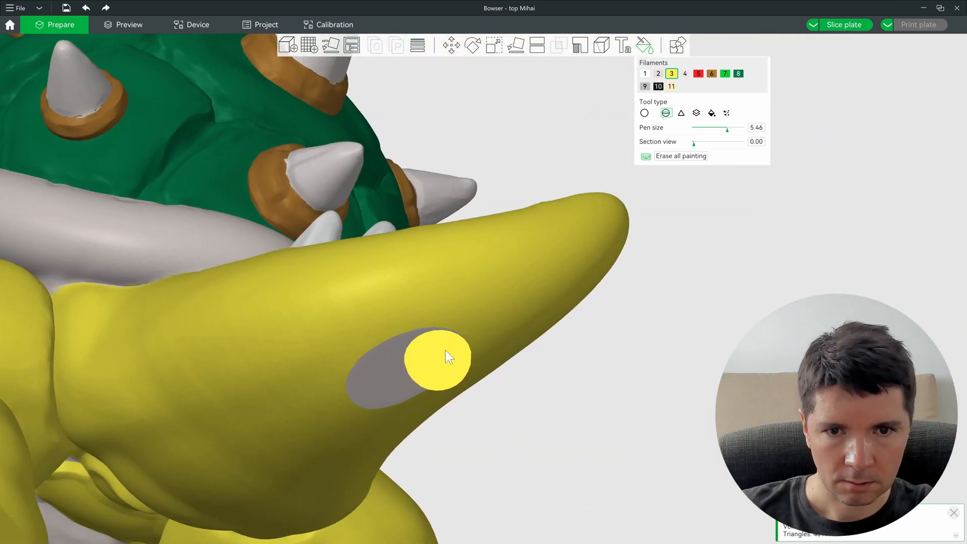
pyautogui.moveTo(447, 339)
pyautogui.mouseDown()
pyautogui.moveTo(354, 382)
pyautogui.moveTo(375, 384)
pyautogui.moveTo(461, 298)
pyautogui.mouseUp()
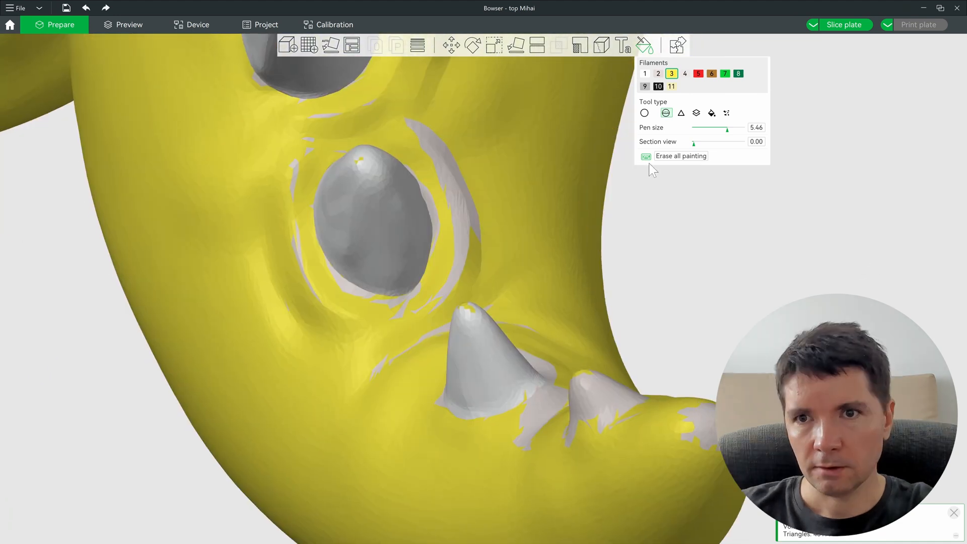
# Step: Smart-fill the grey slivers and patches around the tail and egg-shaped spike yellow
pyautogui.click(712, 114)
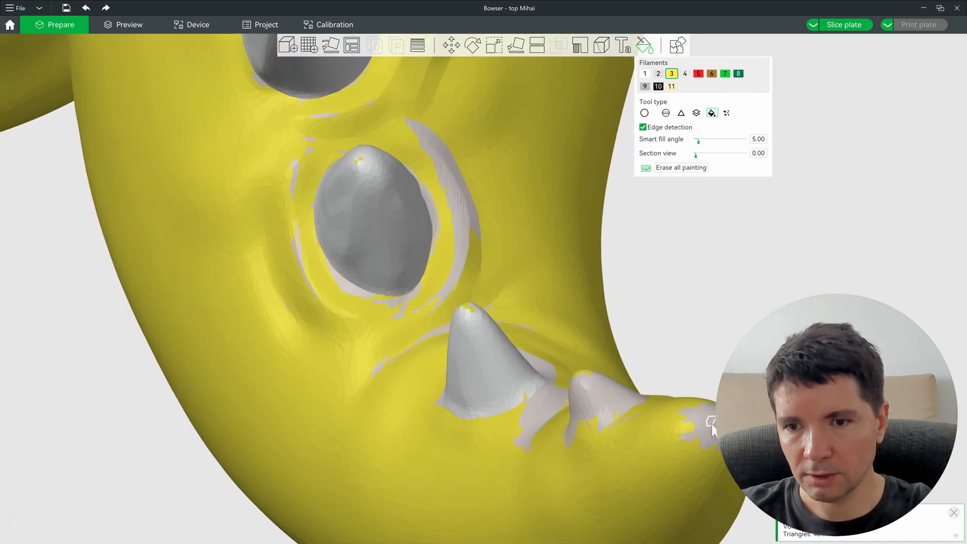
pyautogui.keyDown('ctrl'); pyautogui.scroll(19, 712, 422); pyautogui.keyUp('ctrl')
pyautogui.keyDown('ctrl'); pyautogui.scroll(-11, 711, 422); pyautogui.keyUp('ctrl')
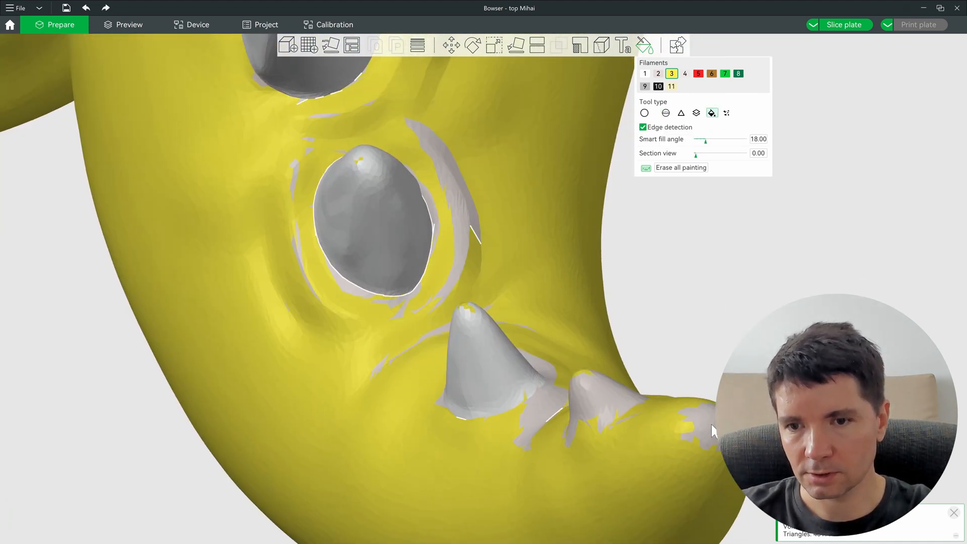
pyautogui.click(707, 416)
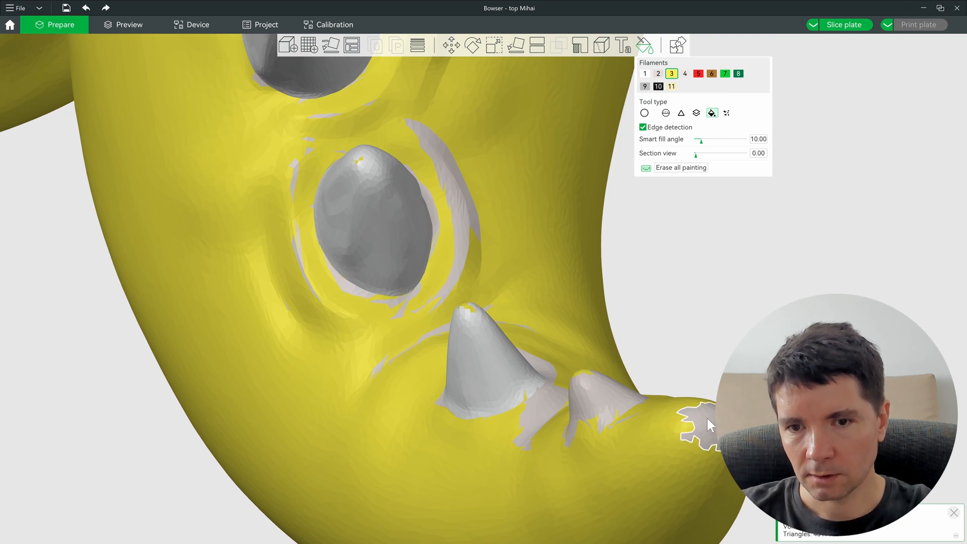
pyautogui.click(542, 405)
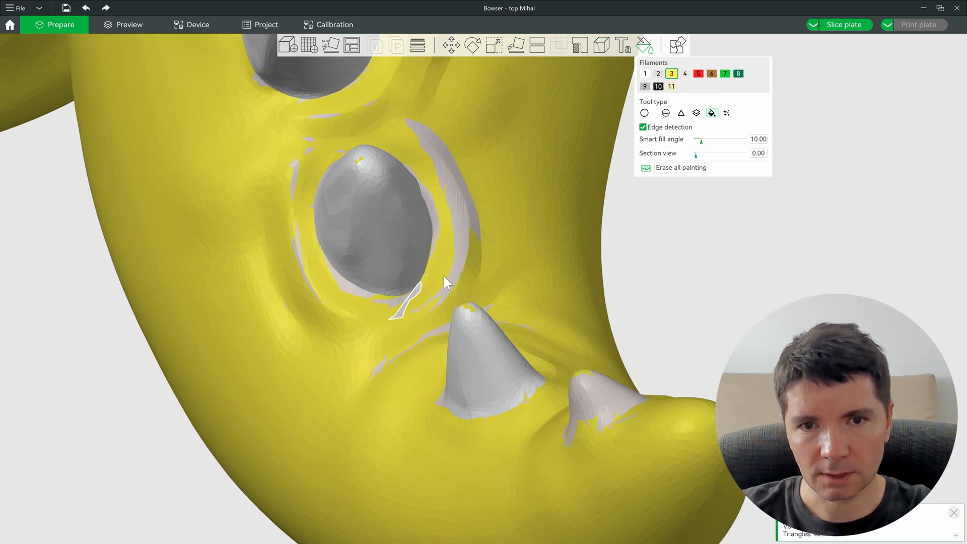
pyautogui.click(456, 269)
pyautogui.click(332, 114)
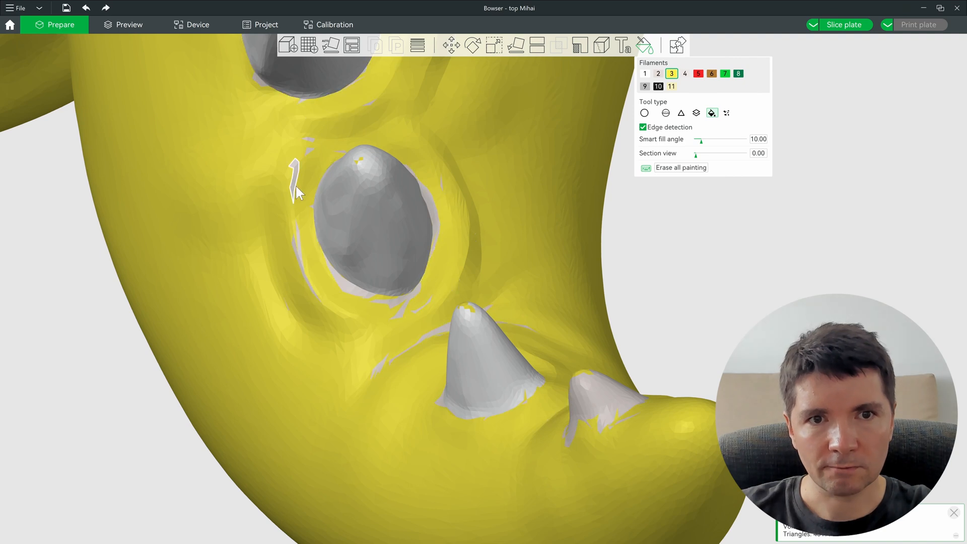
pyautogui.click(293, 177)
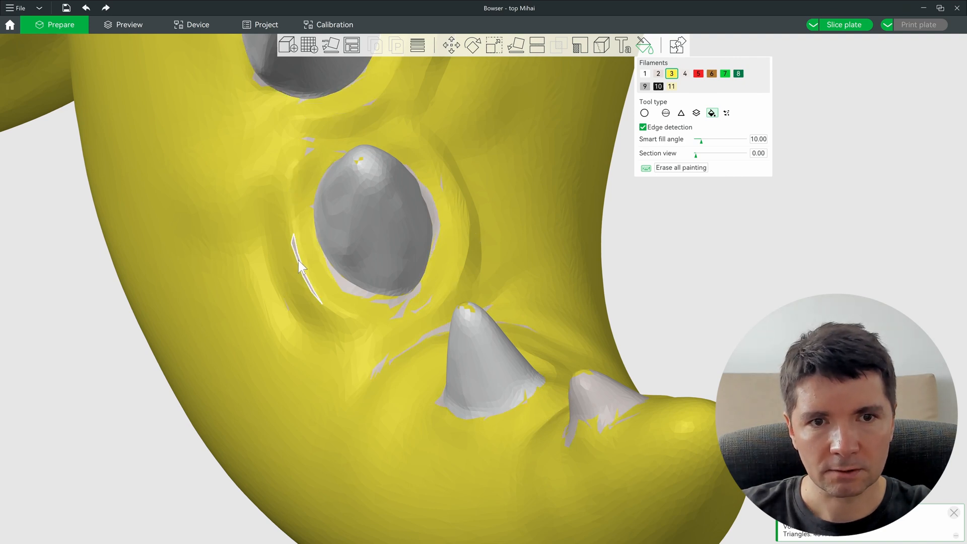
pyautogui.click(299, 260)
pyautogui.click(402, 304)
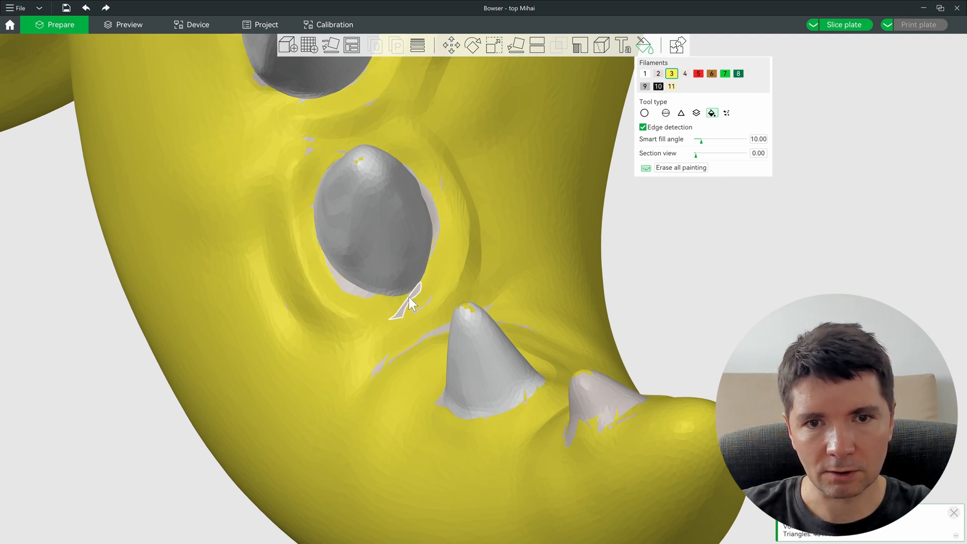
pyautogui.click(437, 220)
# Step: Sphere-brush the remaining grey slivers near the spike yellow
pyautogui.keyDown('ctrl'); pyautogui.scroll(-10, 450, 245); pyautogui.keyUp('ctrl')
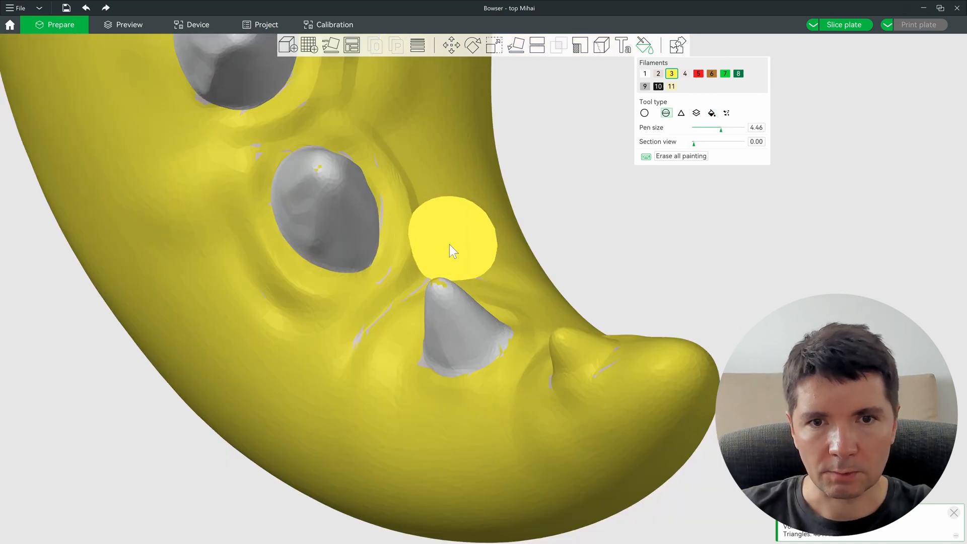
pyautogui.moveTo(394, 290)
pyautogui.mouseDown()
pyautogui.moveTo(384, 301)
pyautogui.moveTo(417, 279)
pyautogui.mouseUp()
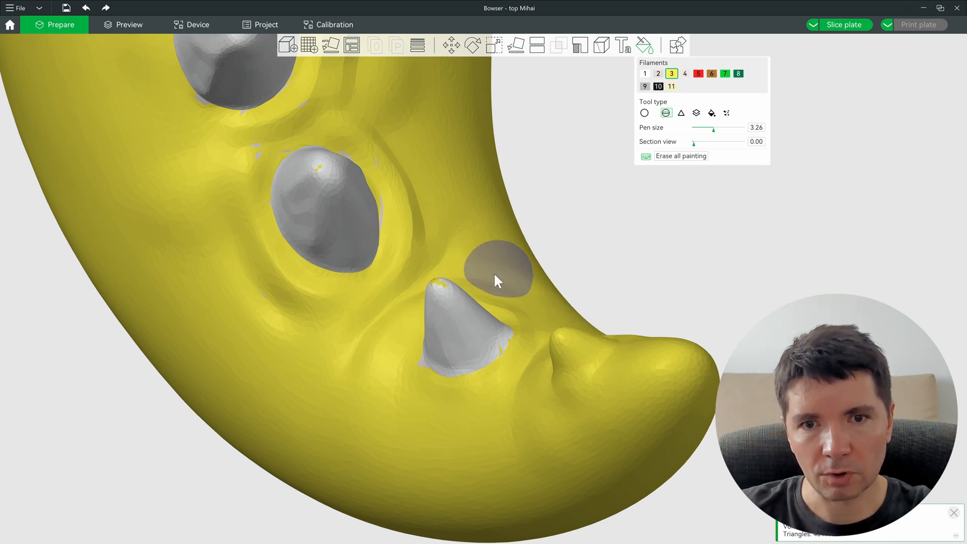
pyautogui.keyDown('ctrl'); pyautogui.scroll(-6, 302, 114); pyautogui.keyUp('ctrl')
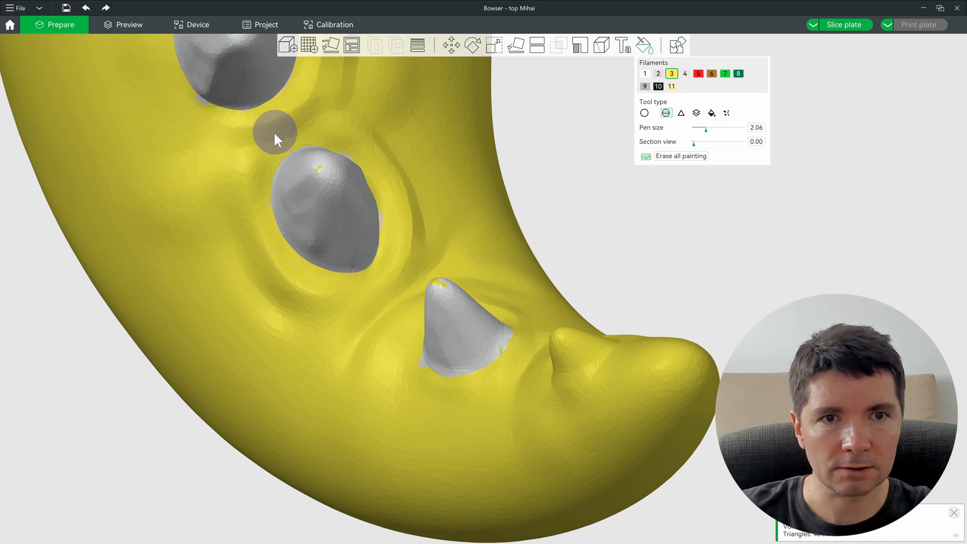
pyautogui.scroll(5, 424, 135)
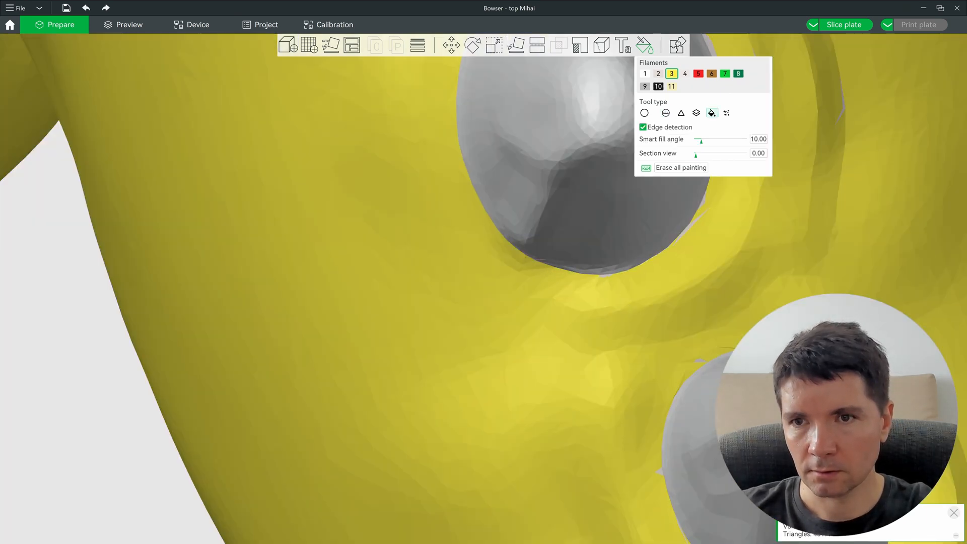
pyautogui.scroll(-5, 619, 109)
pyautogui.click(686, 75)
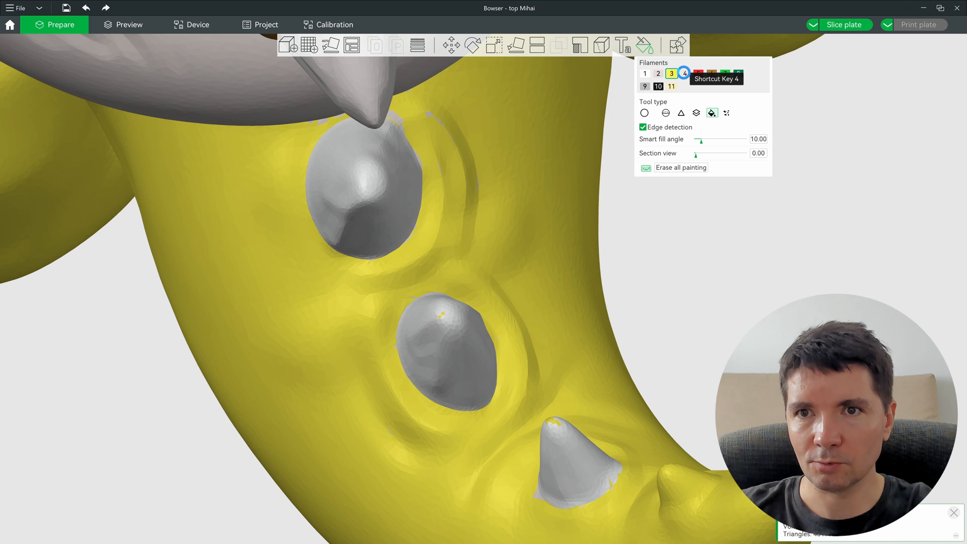
# Step: Fill the lower spike with grey filament 4
pyautogui.keyDown('alt'); pyautogui.scroll(1, 364, 200); pyautogui.keyUp('alt')
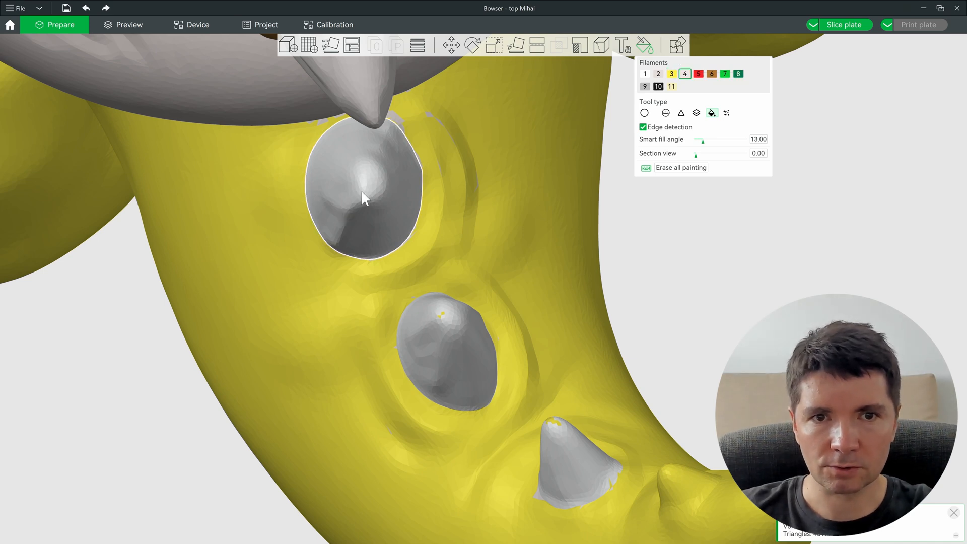
pyautogui.keyDown('alt'); pyautogui.scroll(2, 643, 487); pyautogui.keyUp('alt')
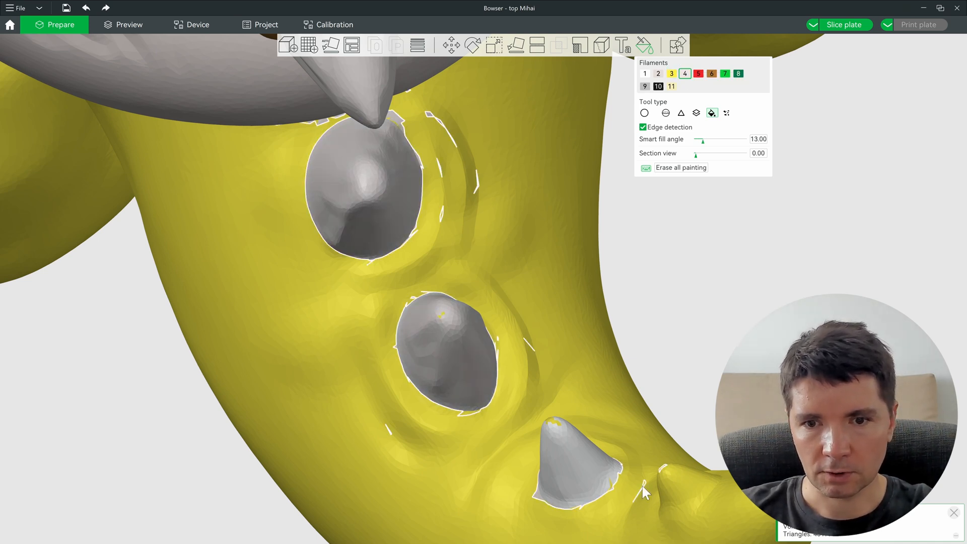
pyautogui.click(586, 472)
pyautogui.scroll(1, 709, 401)
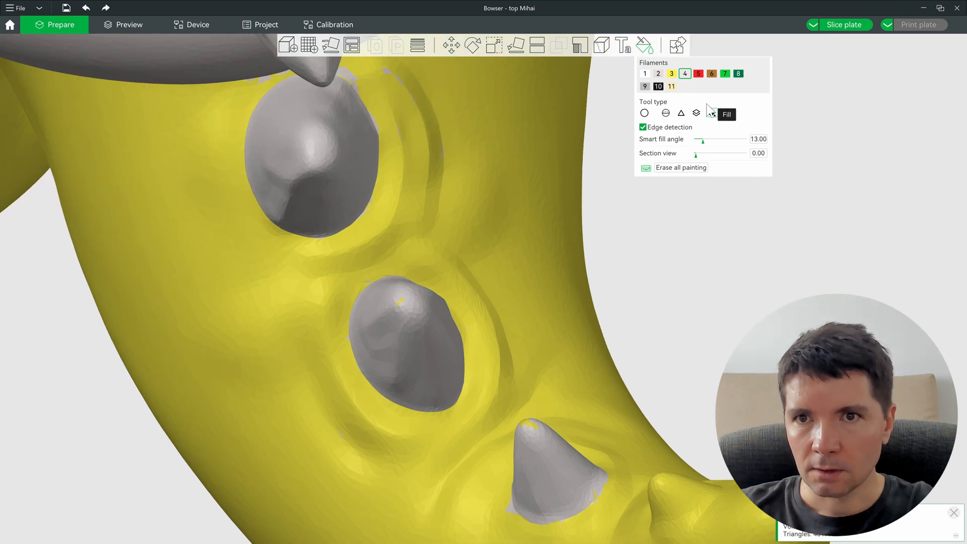
# Step: Repaint the grey facets at the spike's base yellow with filament 3 using the triangle tool
pyautogui.click(666, 112)
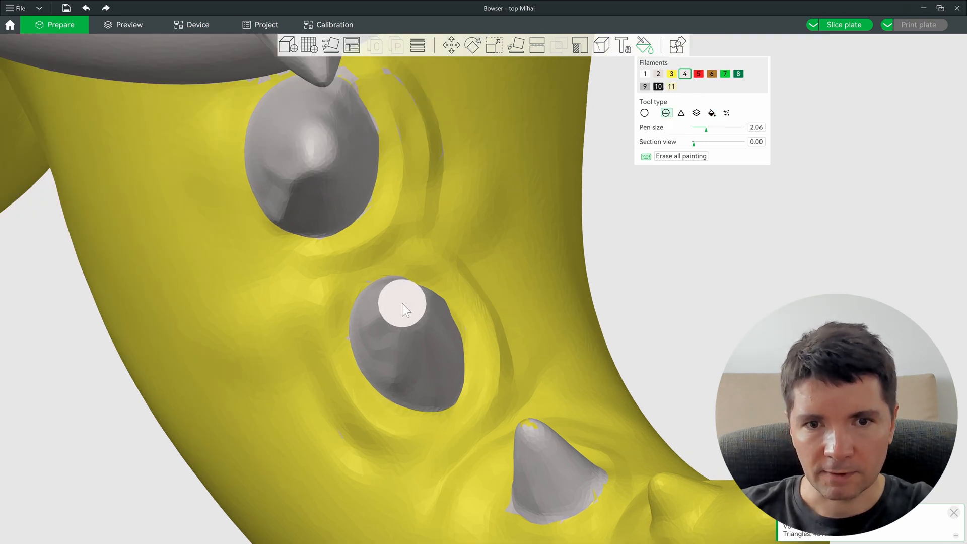
pyautogui.moveTo(717, 387)
pyautogui.mouseDown()
pyautogui.moveTo(551, 345)
pyautogui.moveTo(264, 341)
pyautogui.moveTo(247, 333)
pyautogui.mouseUp()
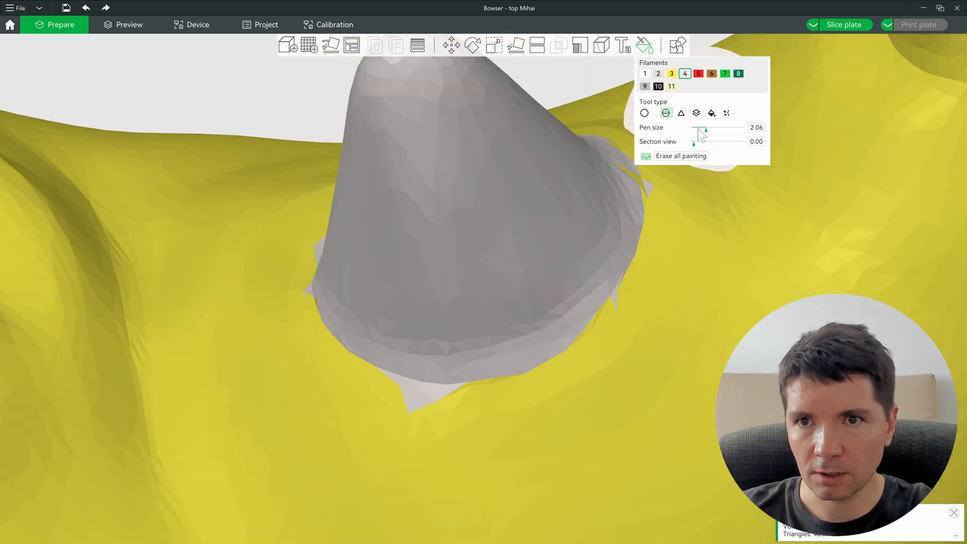
pyautogui.click(681, 113)
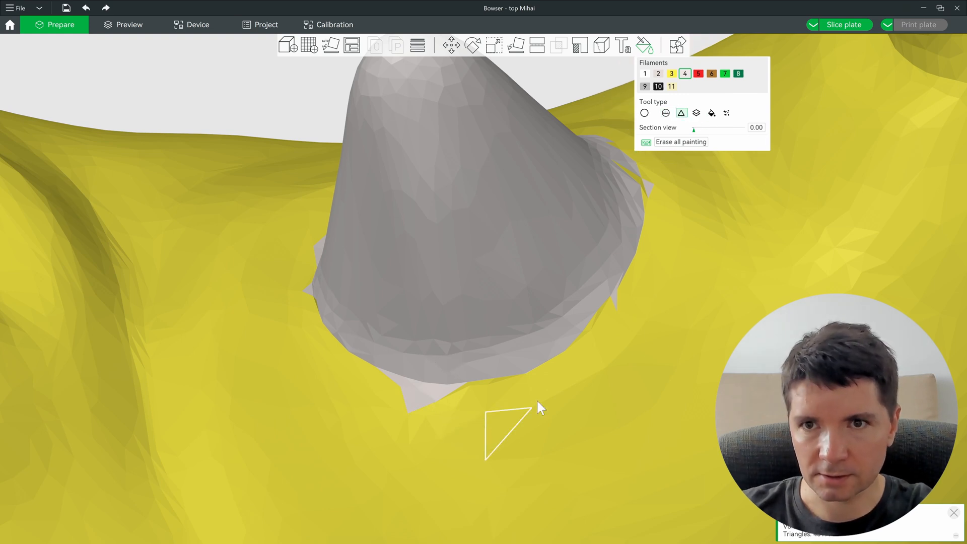
pyautogui.click(671, 74)
pyautogui.moveTo(449, 399); pyautogui.dragTo(398, 389)
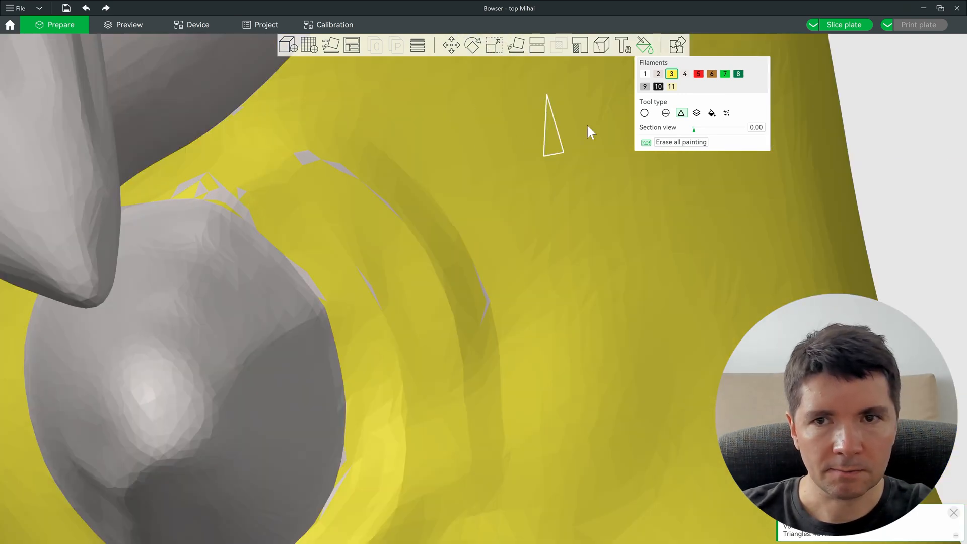
# Step: Sphere-brush the small tail bumps near the tail tip grey with filament 4
pyautogui.click(644, 113)
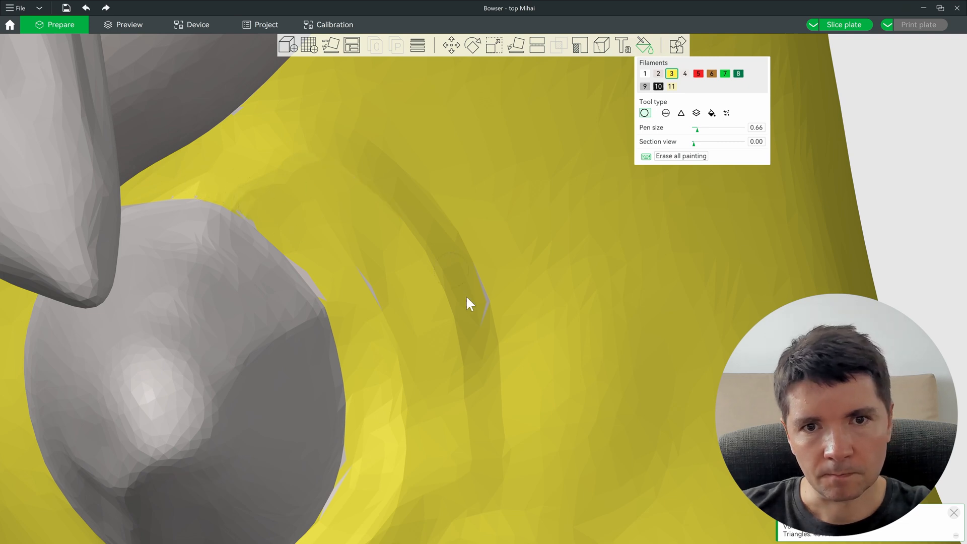
pyautogui.scroll(-8, 392, 329)
pyautogui.moveTo(630, 328); pyautogui.dragTo(466, 171, button='right')
pyautogui.moveTo(699, 355); pyautogui.dragTo(537, 219, button='right')
pyautogui.scroll(5, 579, 351)
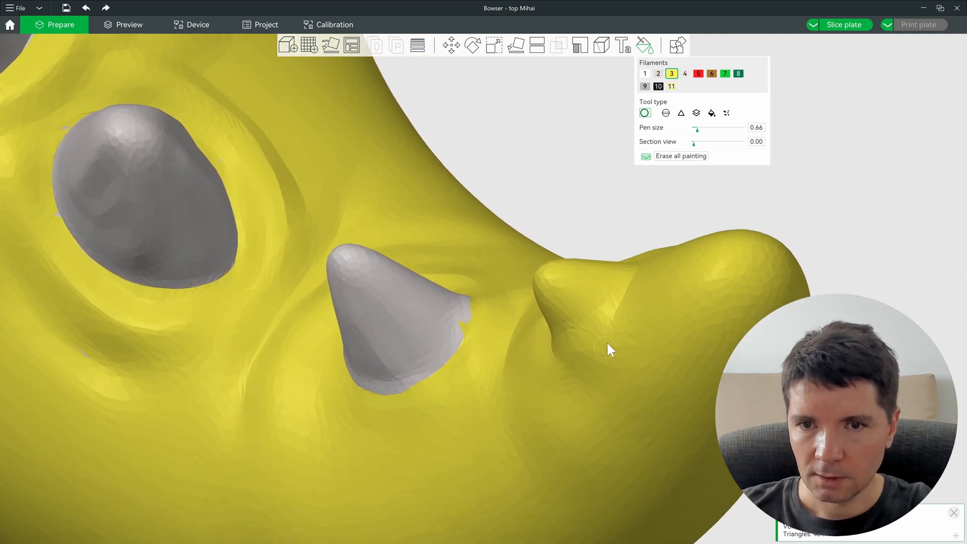
pyautogui.click(687, 74)
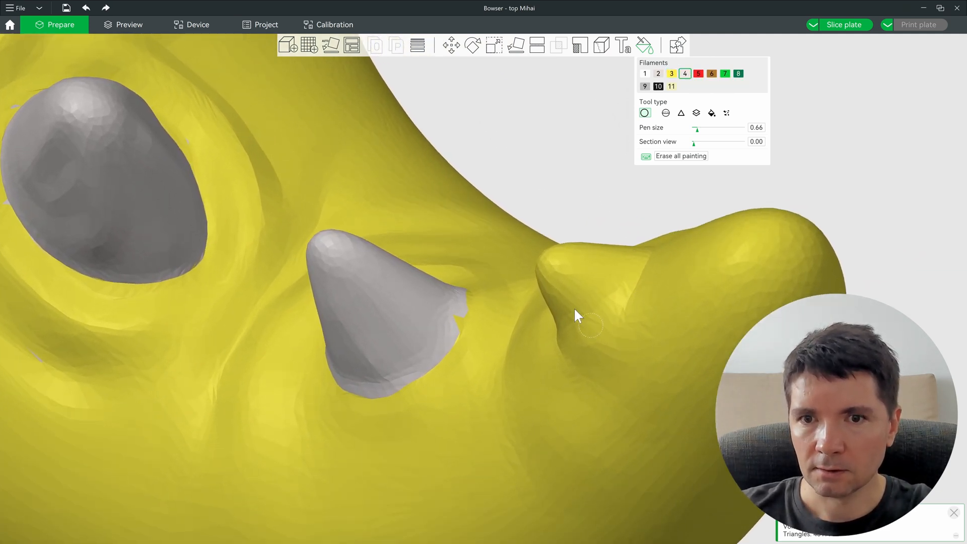
pyautogui.press('f')
pyautogui.keyDown('ctrl'); pyautogui.scroll(3, 586, 272); pyautogui.keyUp('ctrl')
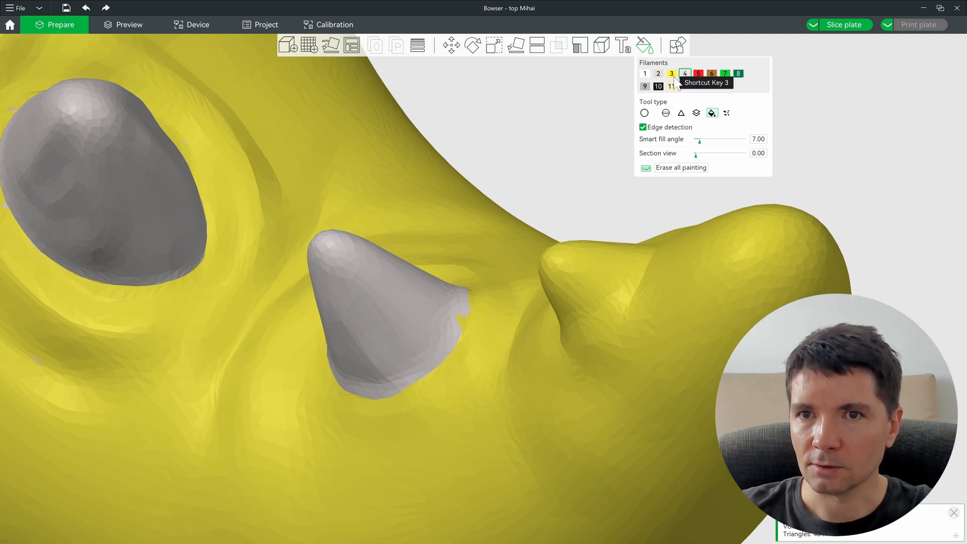
pyautogui.click(666, 113)
pyautogui.keyDown('ctrl'); pyautogui.scroll(5, 578, 273); pyautogui.keyUp('ctrl')
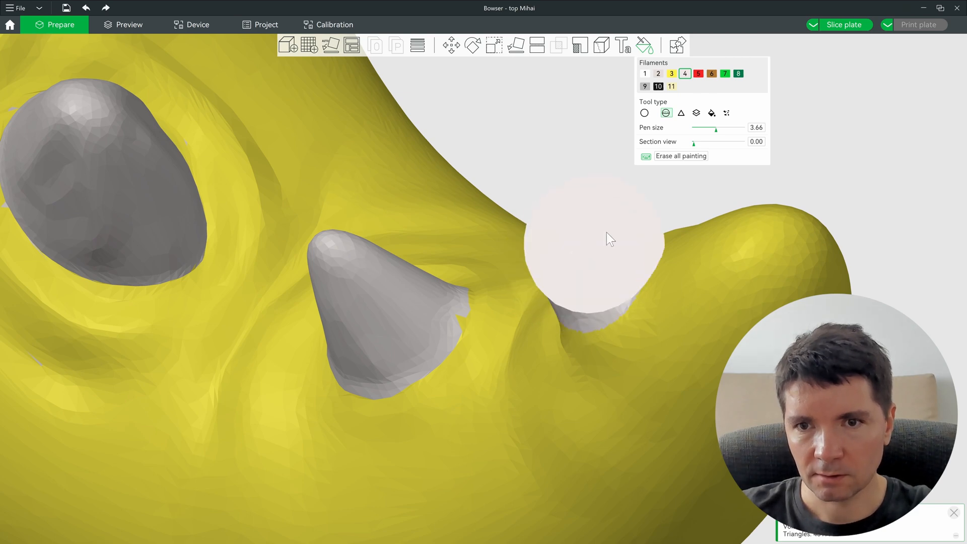
pyautogui.moveTo(624, 211)
pyautogui.mouseDown()
pyautogui.moveTo(658, 381)
pyautogui.moveTo(341, 75)
pyautogui.moveTo(534, 318)
pyautogui.moveTo(518, 232)
pyautogui.moveTo(453, 214)
pyautogui.moveTo(454, 447)
pyautogui.mouseUp()
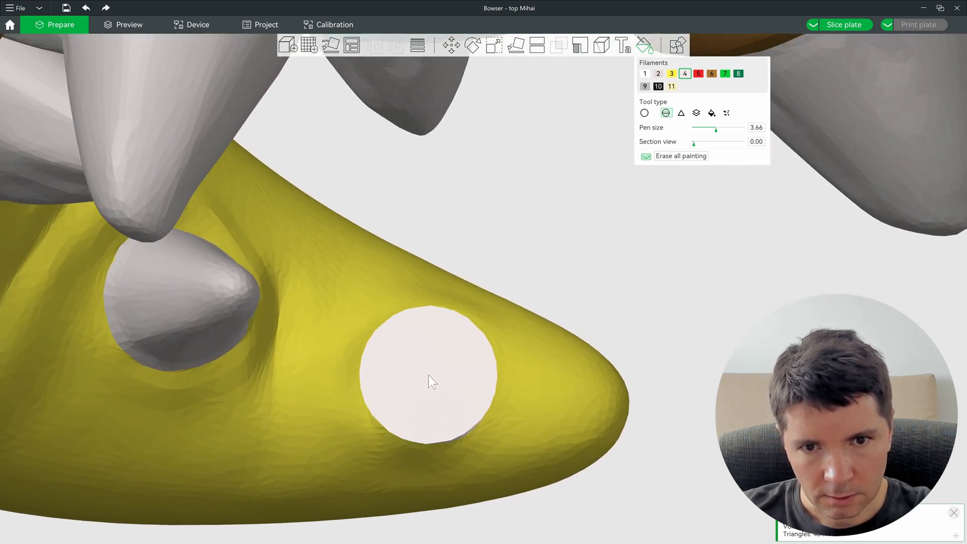
pyautogui.click(441, 363)
pyautogui.click(441, 356)
pyautogui.click(439, 352)
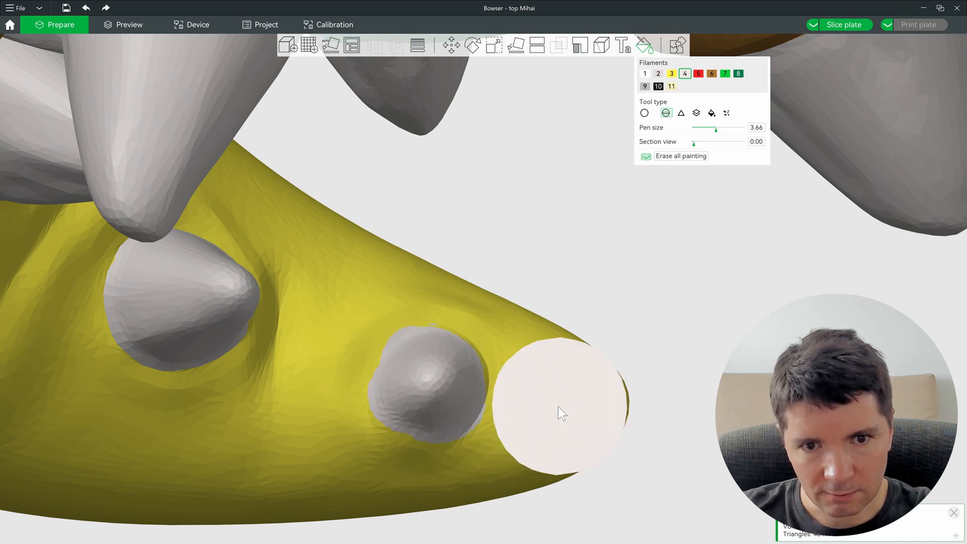
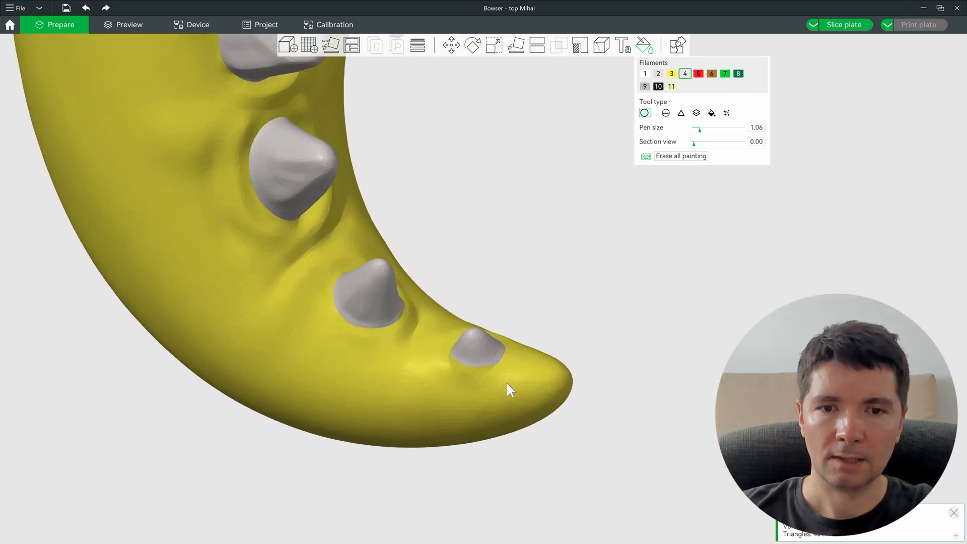
# Step: Zoom in on the grey-painted tail spikes, then save the Bowser project
pyautogui.scroll(5, 506, 382)
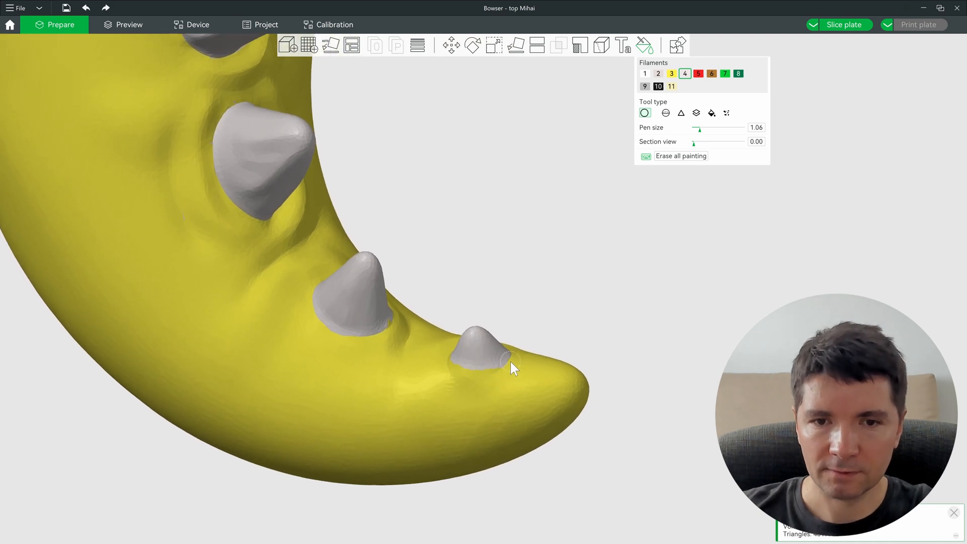
pyautogui.scroll(2, 510, 361)
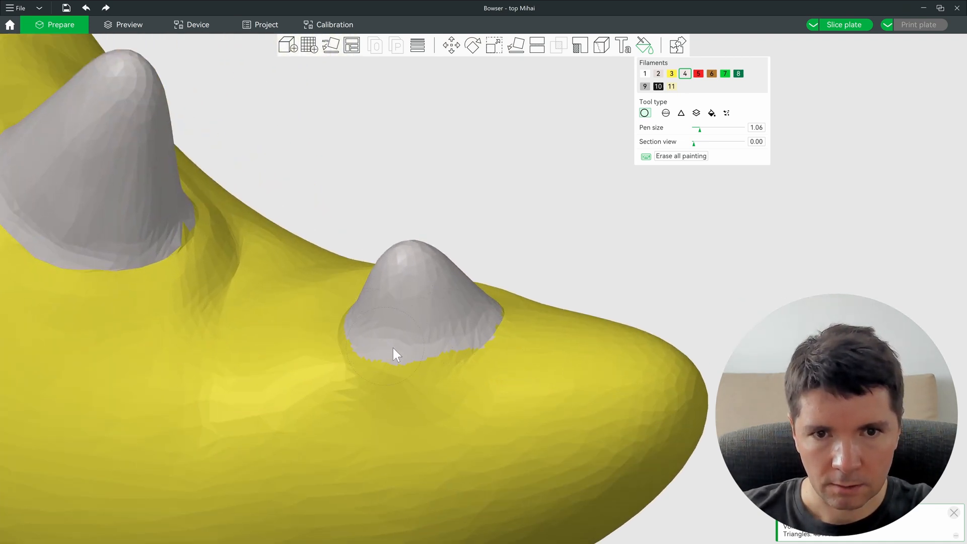
pyautogui.scroll(-10, 460, 301)
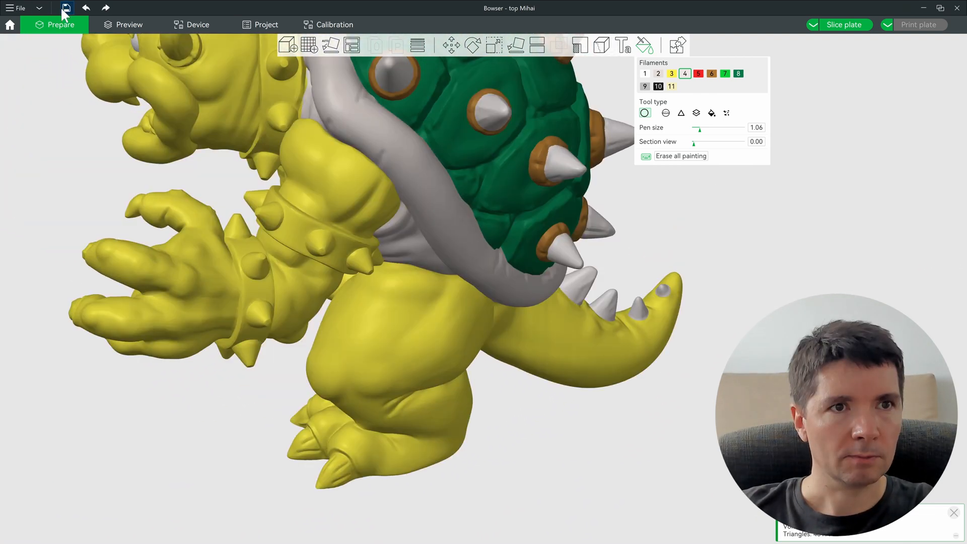
pyautogui.click(64, 8)
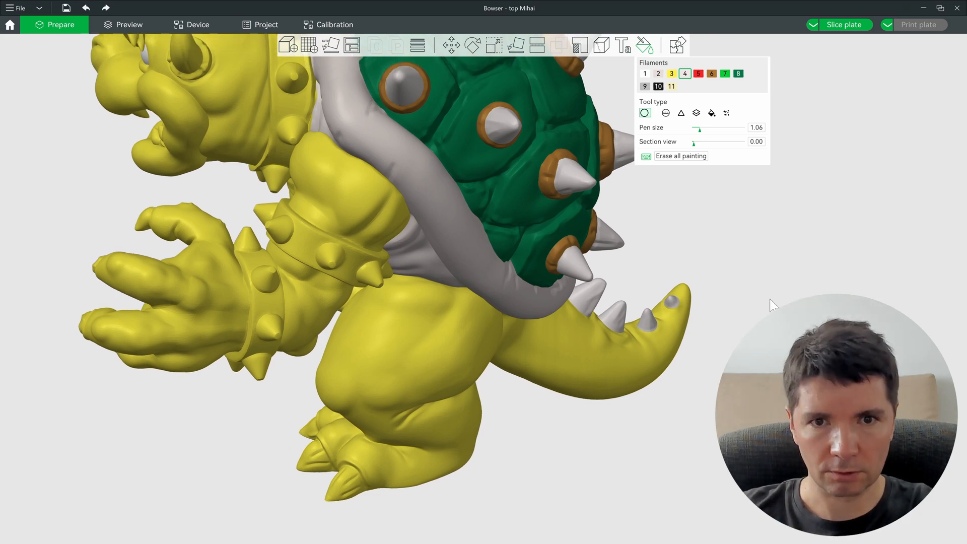
# Step: Turn the view to the neck collar and pick black filament 10 with bucket fill
pyautogui.moveTo(770, 300); pyautogui.dragTo(792, 311)
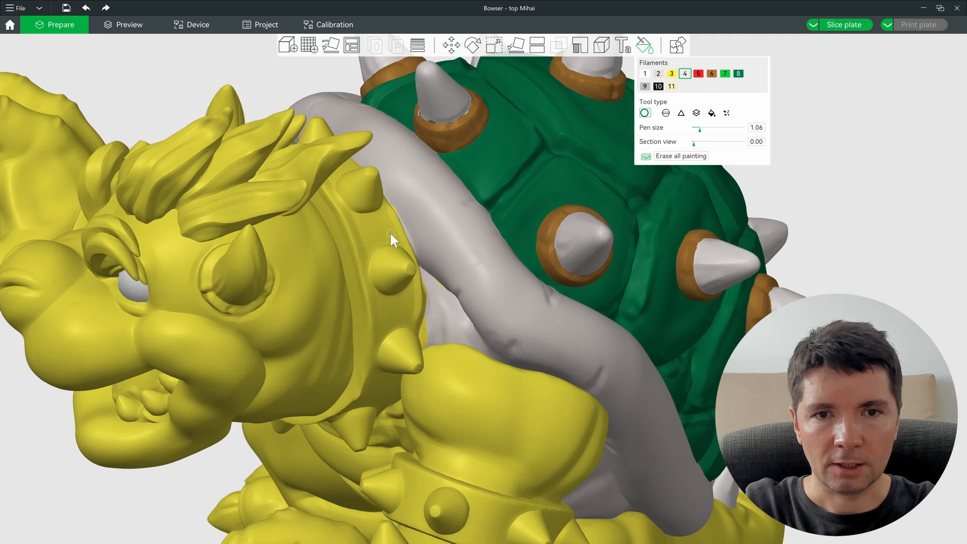
pyautogui.scroll(2, 390, 233)
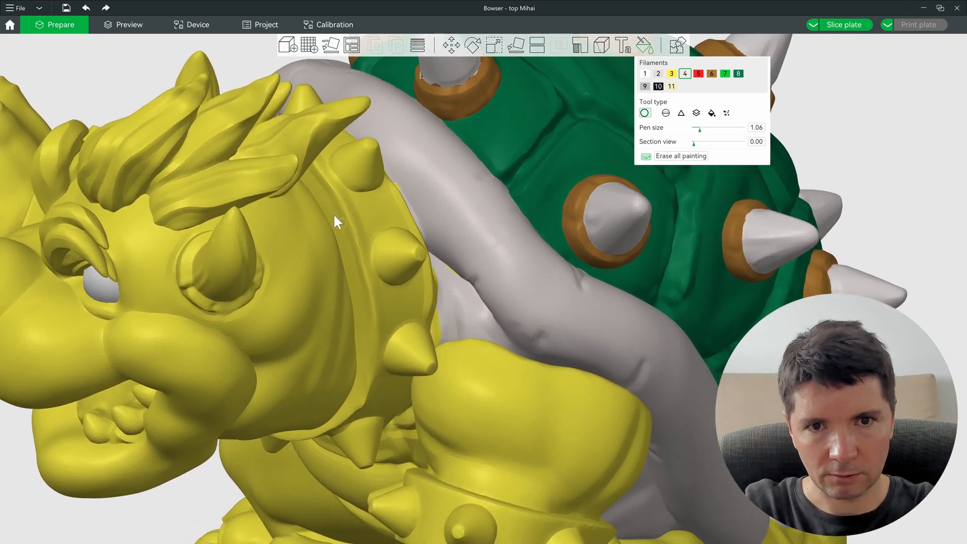
pyautogui.moveTo(370, 310); pyautogui.dragTo(406, 253)
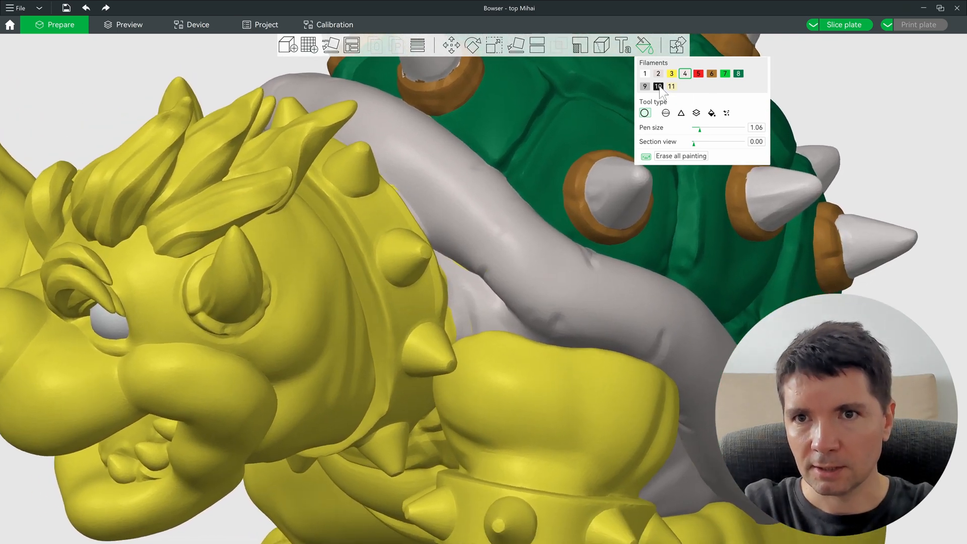
pyautogui.click(659, 86)
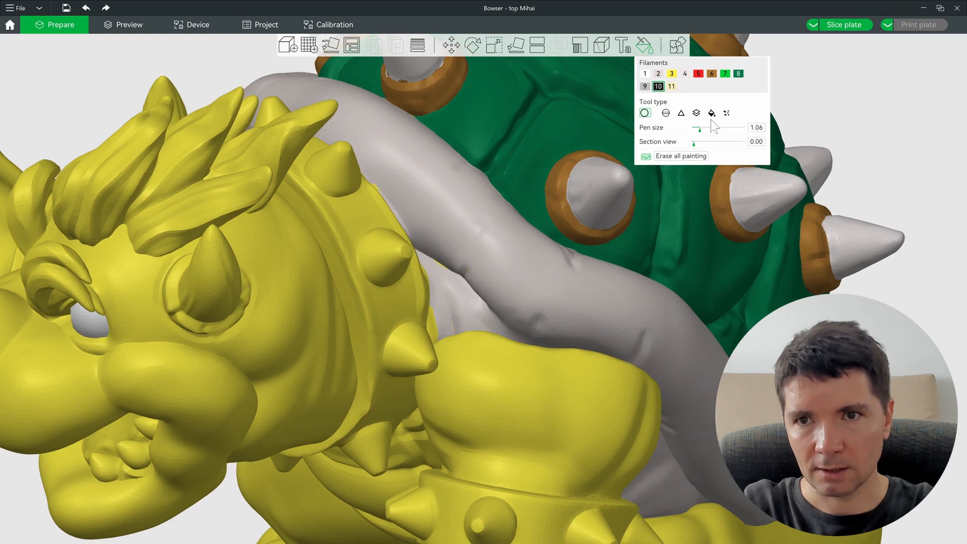
pyautogui.click(712, 113)
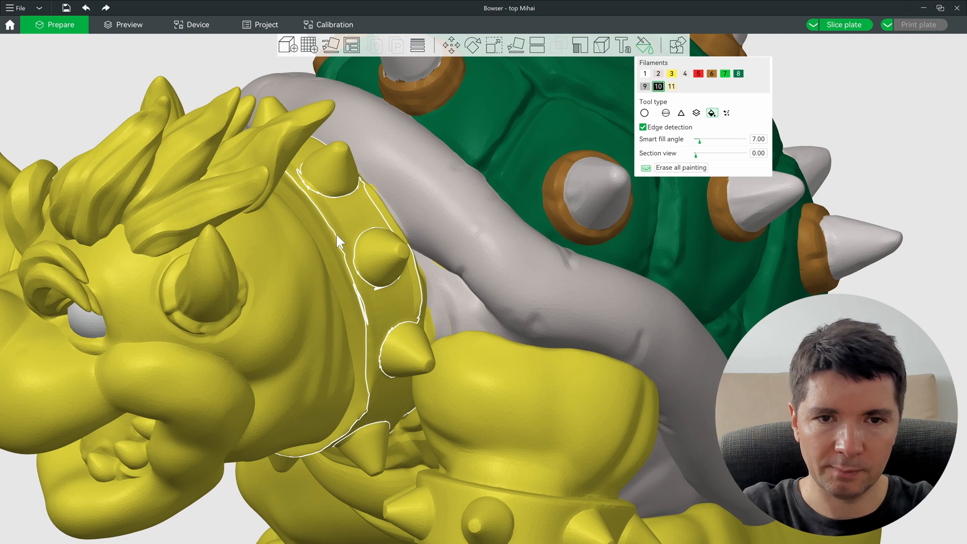
# Step: Bucket-fill the collar strip black
pyautogui.moveTo(335, 232); pyautogui.dragTo(554, 243, button='right')
pyautogui.scroll(2, 465, 234)
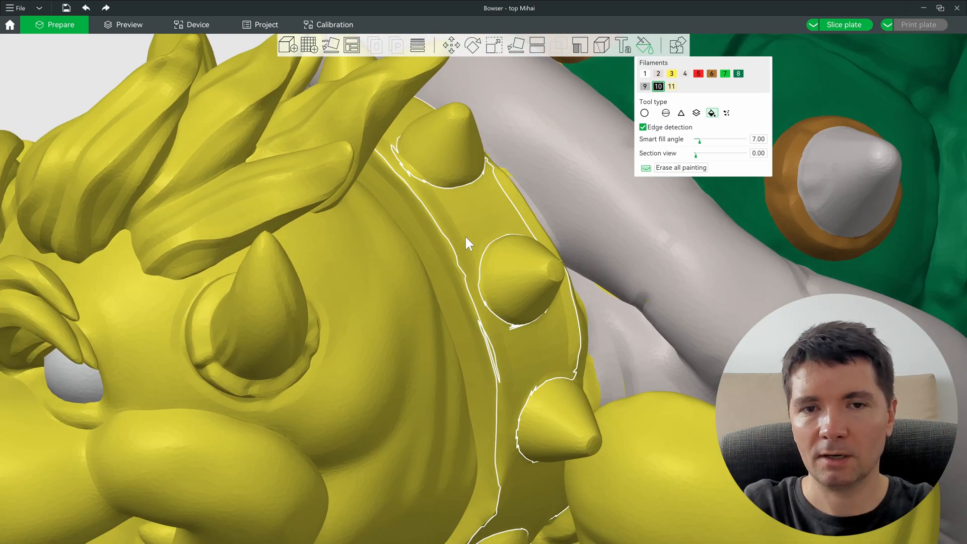
pyautogui.scroll(3, 452, 268)
pyautogui.scroll(-2, 441, 248)
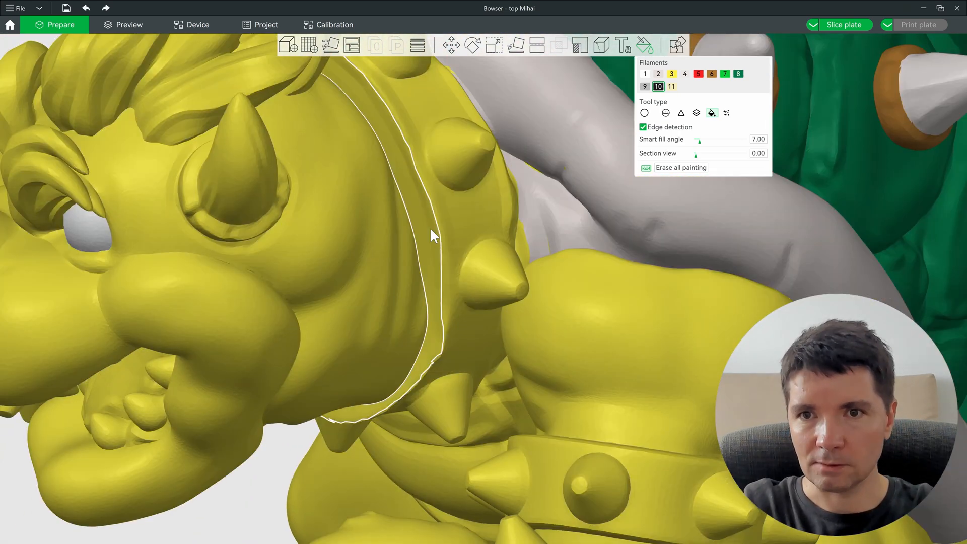
pyautogui.keyDown('alt'); pyautogui.scroll(4, 430, 228); pyautogui.keyUp('alt')
pyautogui.keyDown('alt'); pyautogui.scroll(-4, 430, 227); pyautogui.keyUp('alt')
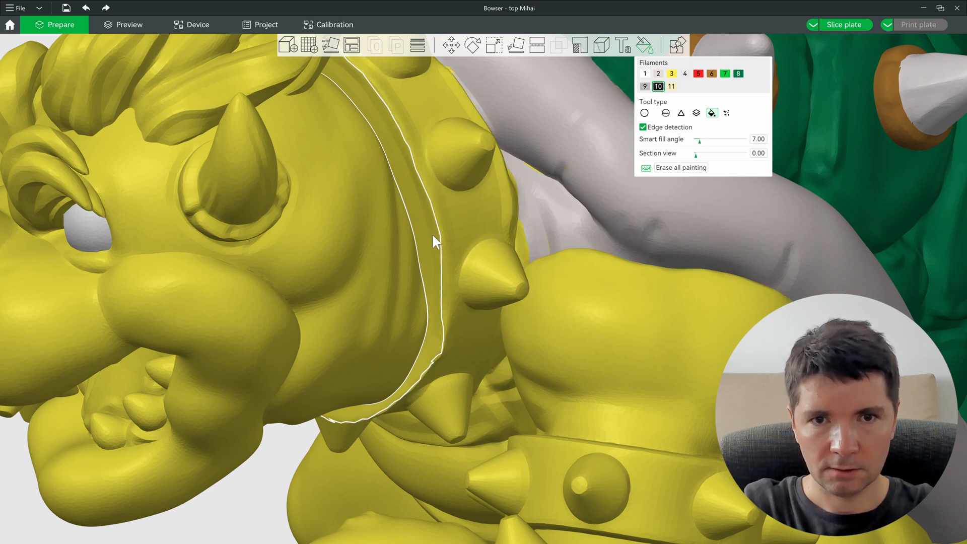
pyautogui.click(434, 233)
# Step: Fill the spiked collar band and a leftover yellow strip black
pyautogui.keyDown('alt'); pyautogui.scroll(1, 475, 215); pyautogui.keyUp('alt')
pyautogui.click(475, 216)
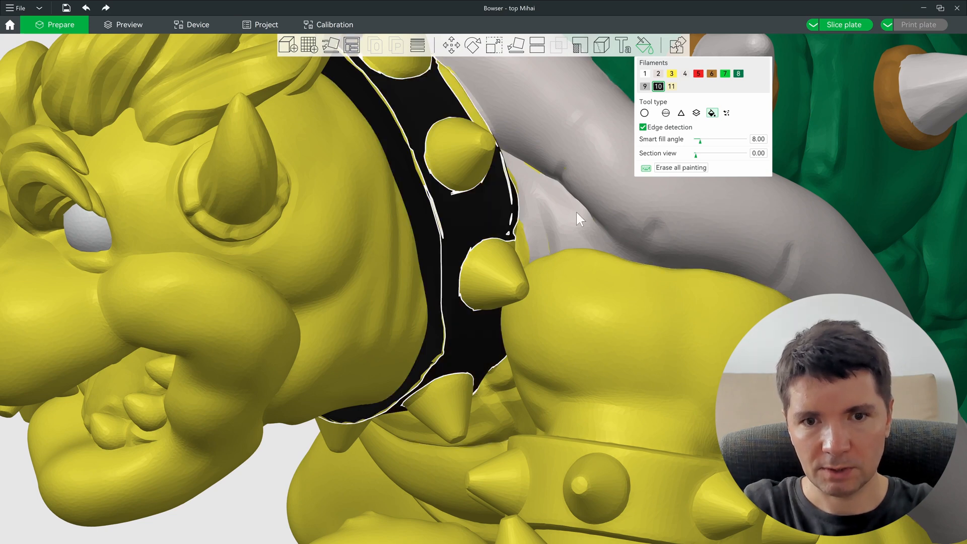
pyautogui.moveTo(528, 228); pyautogui.dragTo(497, 259, button='right')
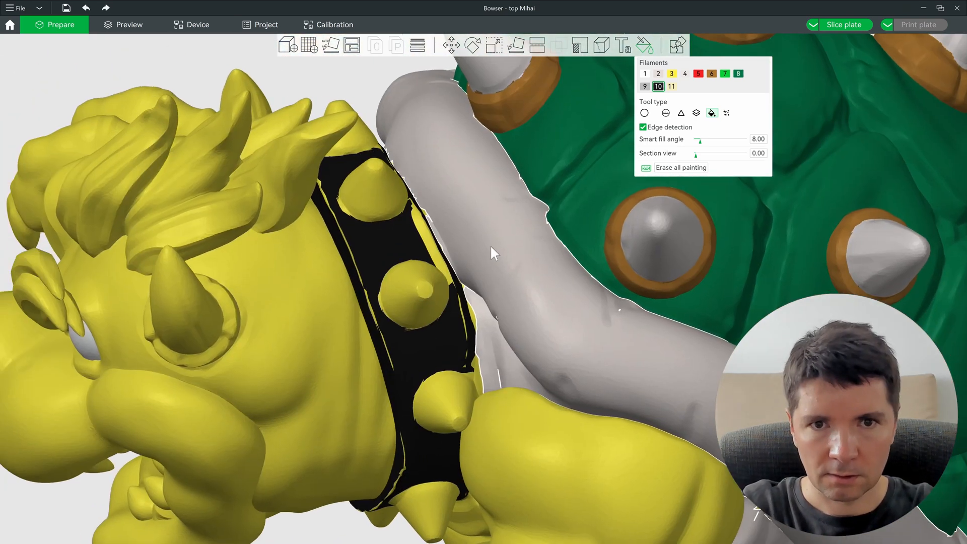
pyautogui.scroll(4, 432, 244)
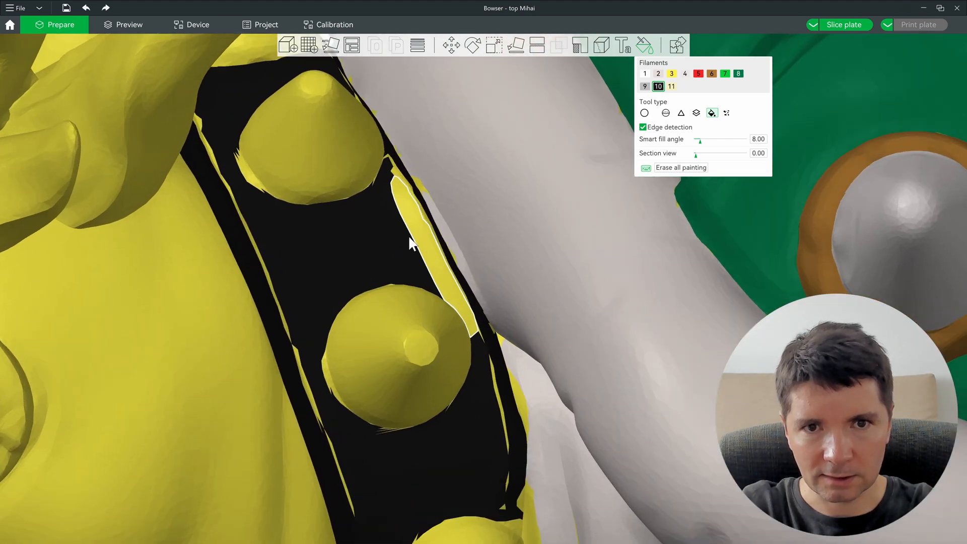
pyautogui.click(404, 201)
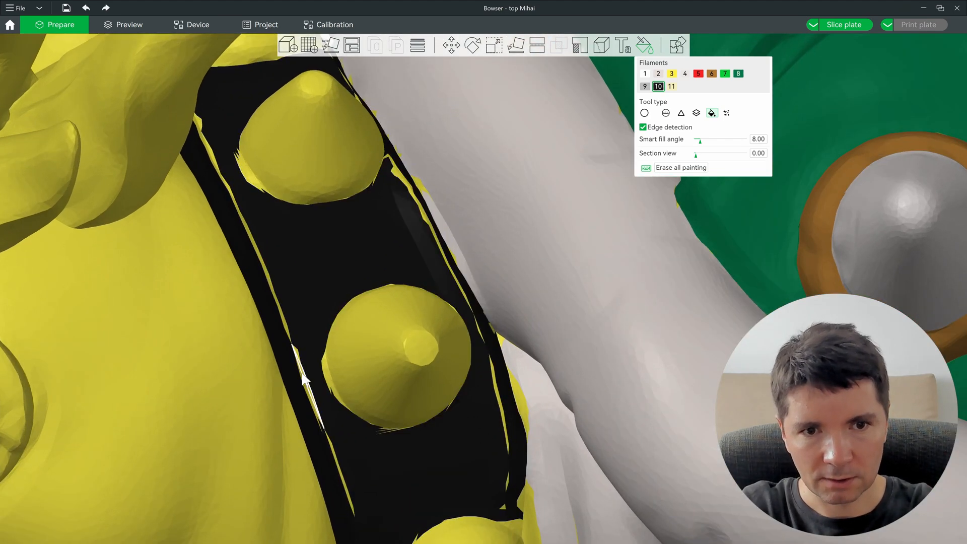
pyautogui.moveTo(367, 361)
pyautogui.mouseDown(button='right')
pyautogui.moveTo(347, 406)
pyautogui.moveTo(356, 346)
pyautogui.moveTo(400, 270)
pyautogui.moveTo(578, 303)
pyautogui.moveTo(699, 365)
pyautogui.moveTo(695, 328)
pyautogui.moveTo(652, 271)
pyautogui.moveTo(529, 381)
pyautogui.moveTo(636, 285)
pyautogui.moveTo(405, 326)
pyautogui.mouseUp(button='right')
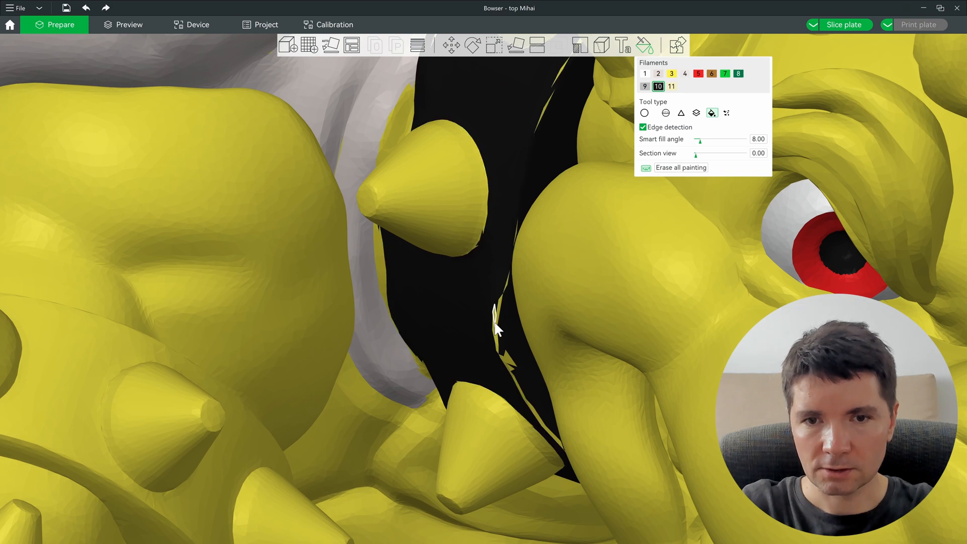
# Step: Switch to Gap Fill and raise the gap area to about 3.80 while previewing the collar
pyautogui.click(727, 112)
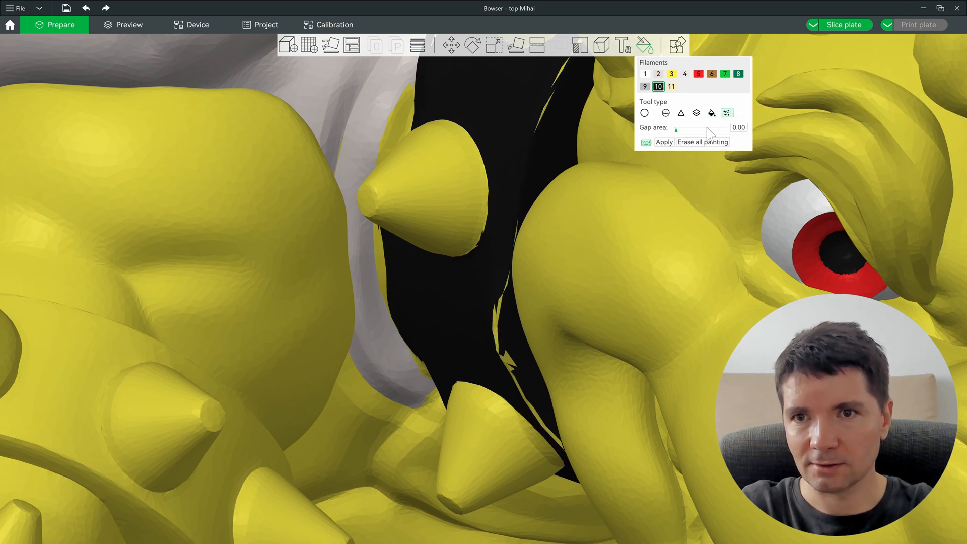
pyautogui.moveTo(466, 241); pyautogui.dragTo(354, 245, button='right')
pyautogui.moveTo(676, 130); pyautogui.dragTo(676, 134)
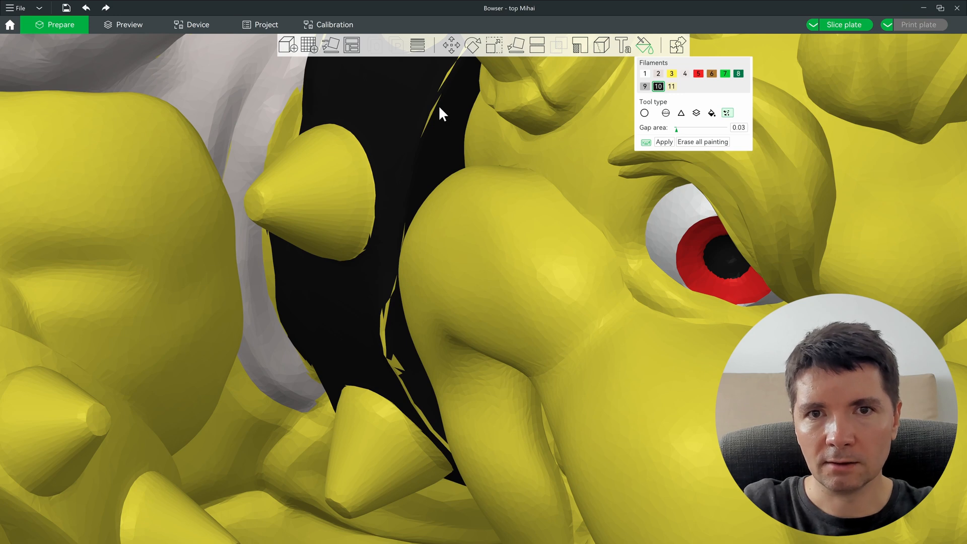
pyautogui.keyDown('ctrl'); pyautogui.scroll(14, 396, 331); pyautogui.keyUp('ctrl')
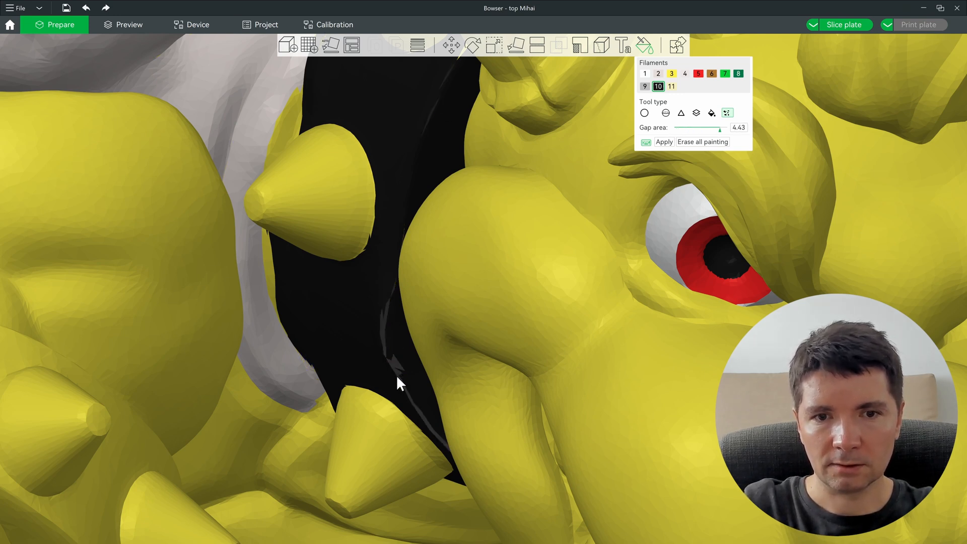
pyautogui.keyDown('ctrl'); pyautogui.scroll(-3, 392, 365); pyautogui.keyUp('ctrl')
pyautogui.keyDown('ctrl'); pyautogui.scroll(4, 392, 365); pyautogui.keyUp('ctrl')
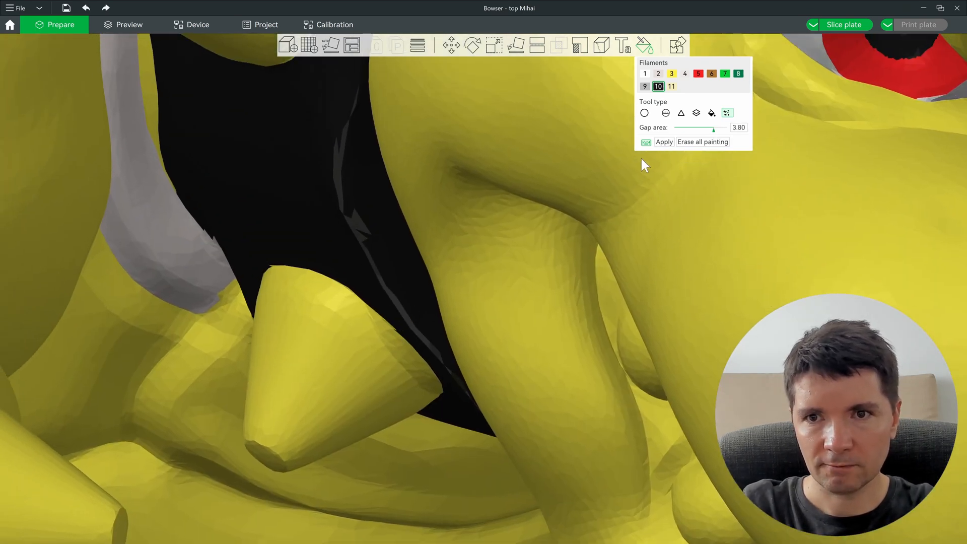
pyautogui.scroll(-5, 529, 262)
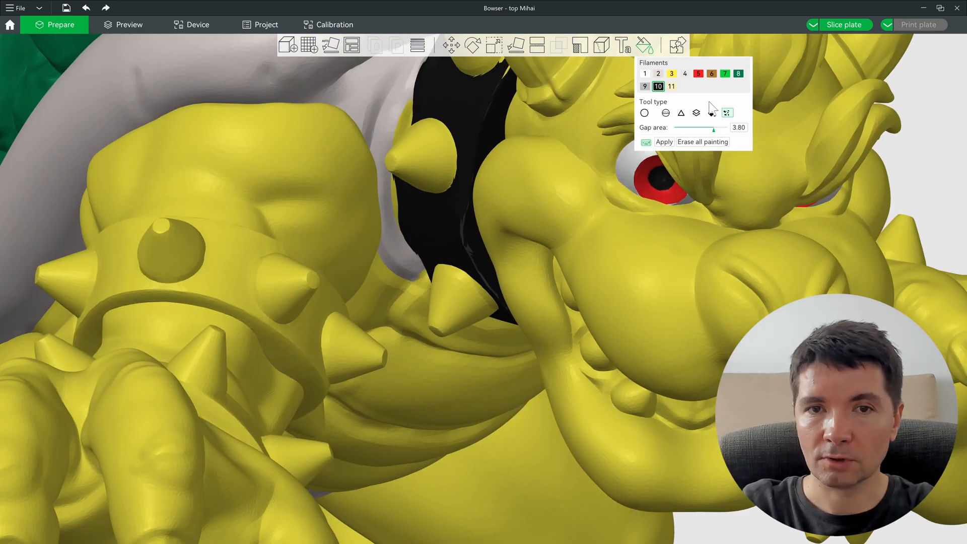
pyautogui.scroll(5, 416, 146)
# Step: Select red filament 5 with the sphere brush and dab a spot on the spike tip
pyautogui.press('s')
pyautogui.press('5')
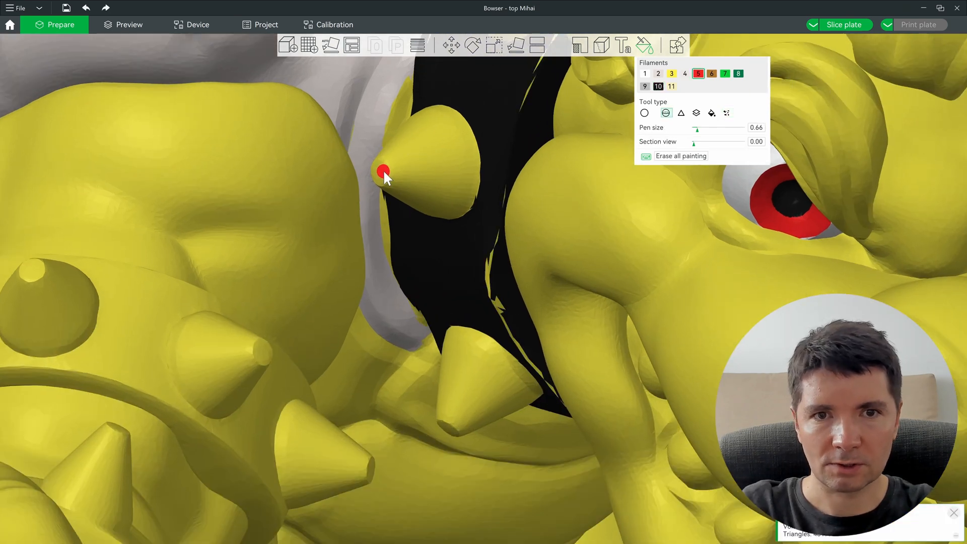
pyautogui.click(378, 174)
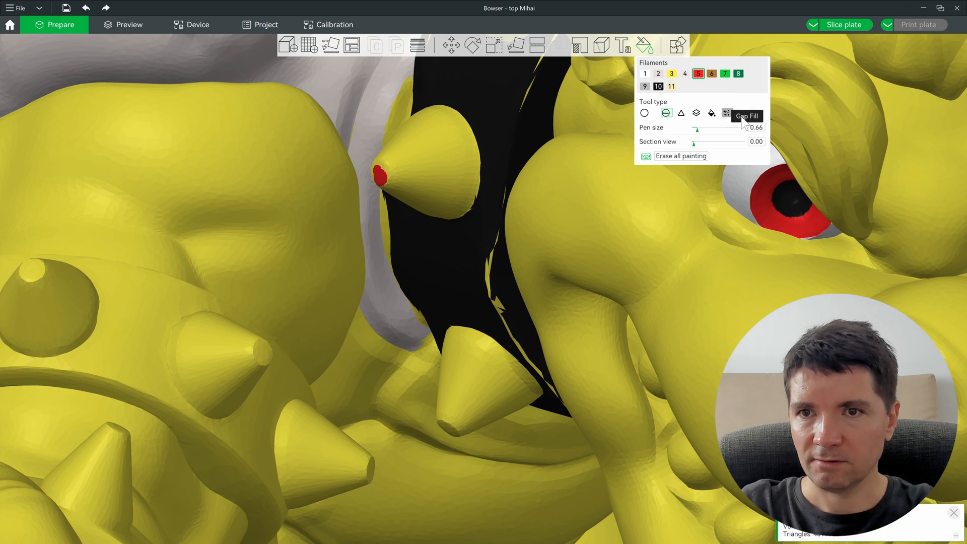
# Step: Set Gap Fill's gap area to about 3.78 and apply it to the collar streaks
pyautogui.click(727, 113)
pyautogui.moveTo(696, 130)
pyautogui.mouseDown()
pyautogui.moveTo(724, 130)
pyautogui.moveTo(708, 135)
pyautogui.mouseUp()
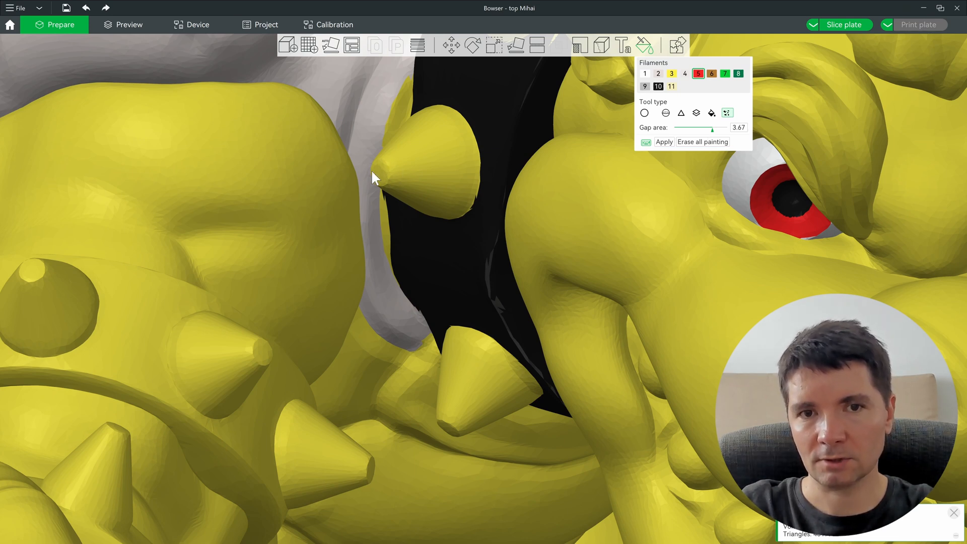
pyautogui.moveTo(708, 131)
pyautogui.mouseDown()
pyautogui.moveTo(698, 133)
pyautogui.moveTo(714, 131)
pyautogui.mouseUp()
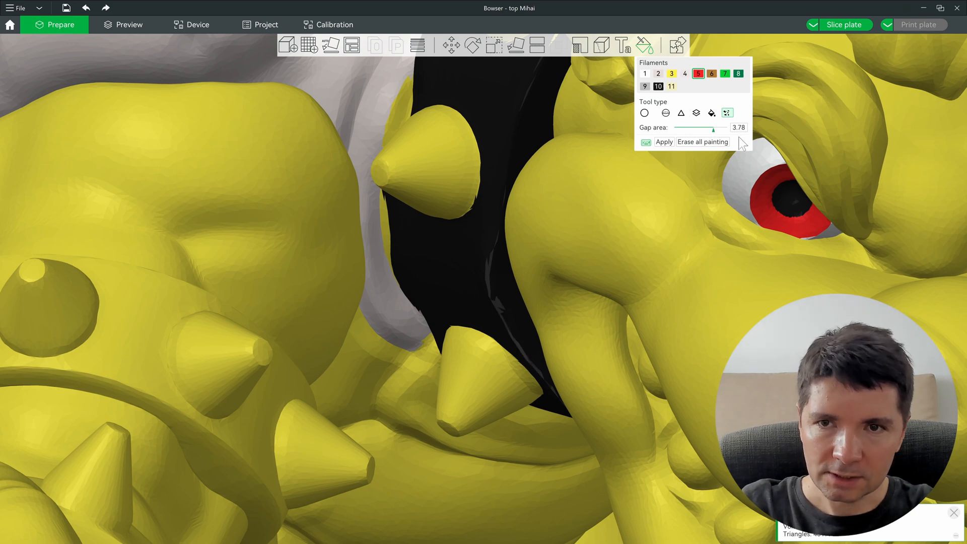
pyautogui.click(670, 143)
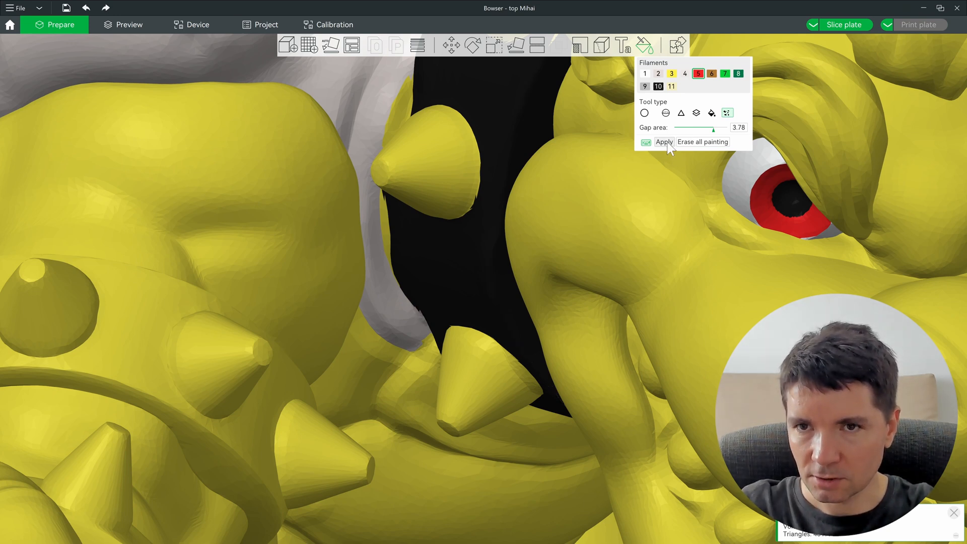
# Step: Return to bucket fill and fill the thin strip on the collar's top edge
pyautogui.click(712, 113)
pyautogui.scroll(-15, 522, 238)
pyautogui.moveTo(597, 258)
pyautogui.mouseDown()
pyautogui.moveTo(543, 241)
pyautogui.moveTo(339, 219)
pyautogui.mouseUp()
pyautogui.scroll(12, 339, 219)
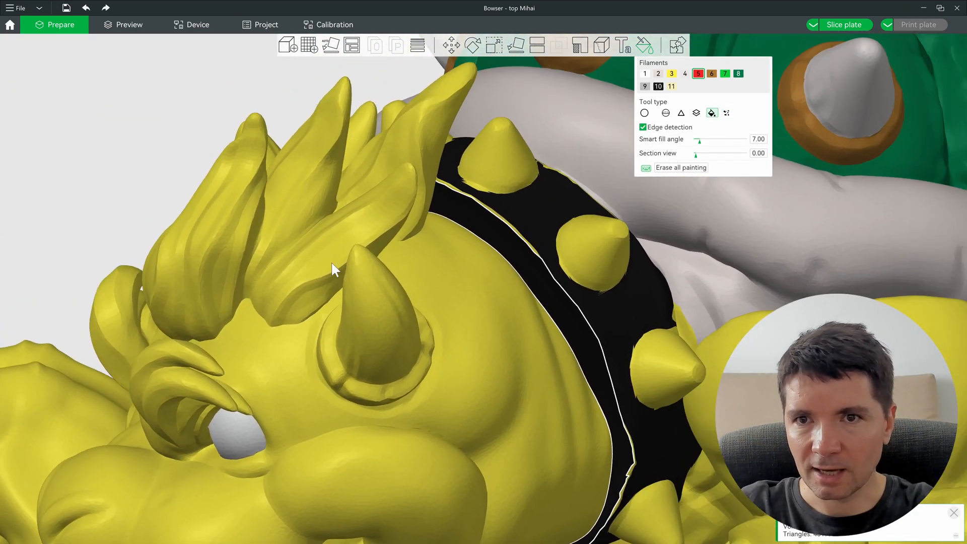
pyautogui.moveTo(332, 263); pyautogui.dragTo(242, 287, button='right')
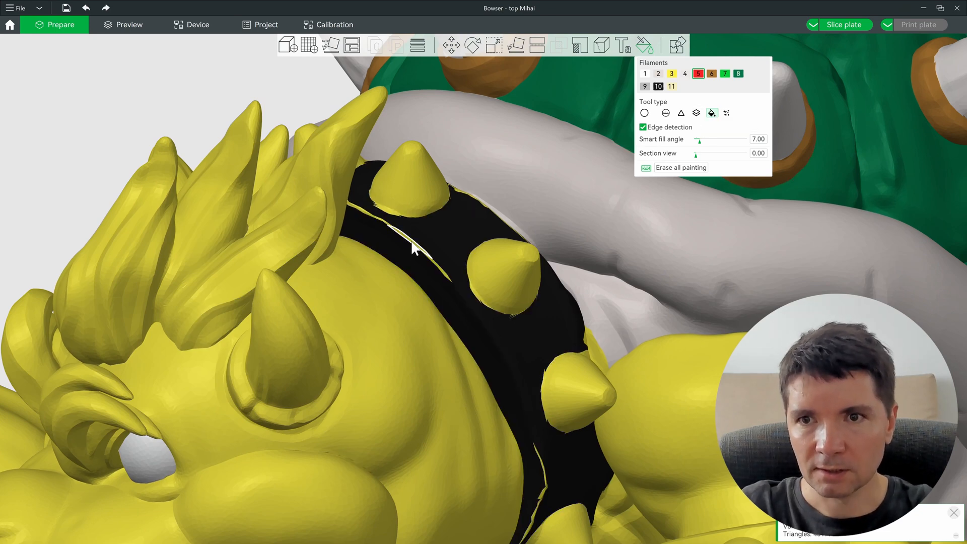
pyautogui.keyDown('alt'); pyautogui.scroll(8, 412, 247); pyautogui.keyUp('alt')
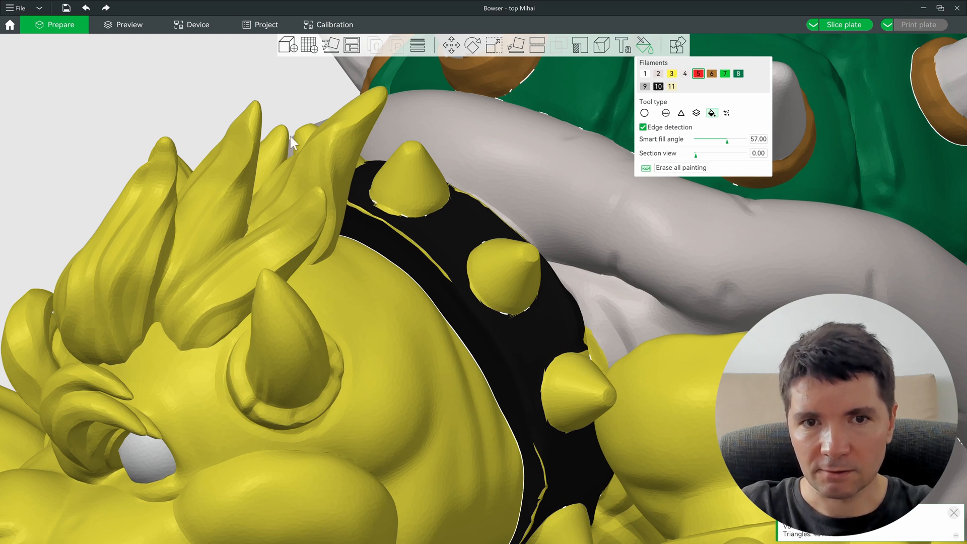
pyautogui.click(392, 224)
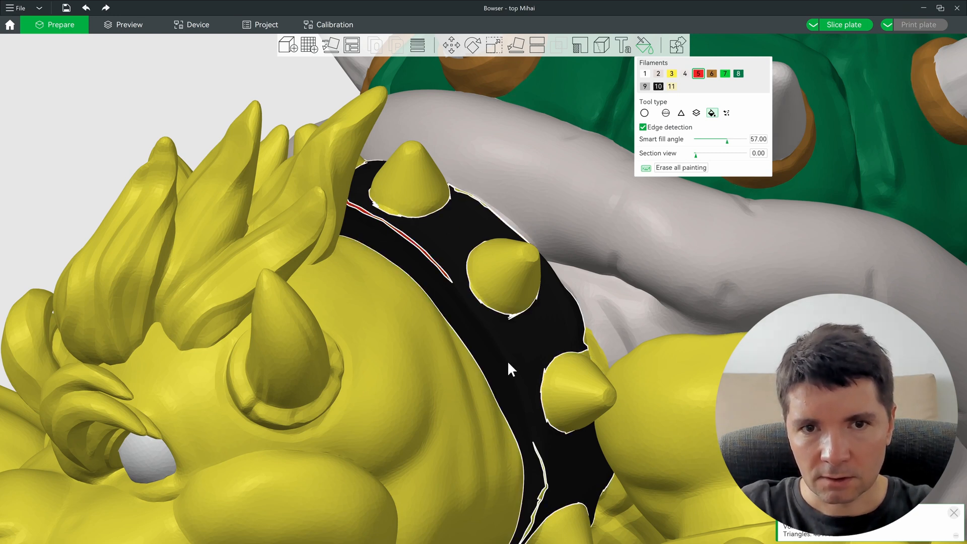
# Step: Switch to black filament 10 and repaint the collar strip black
pyautogui.click(672, 74)
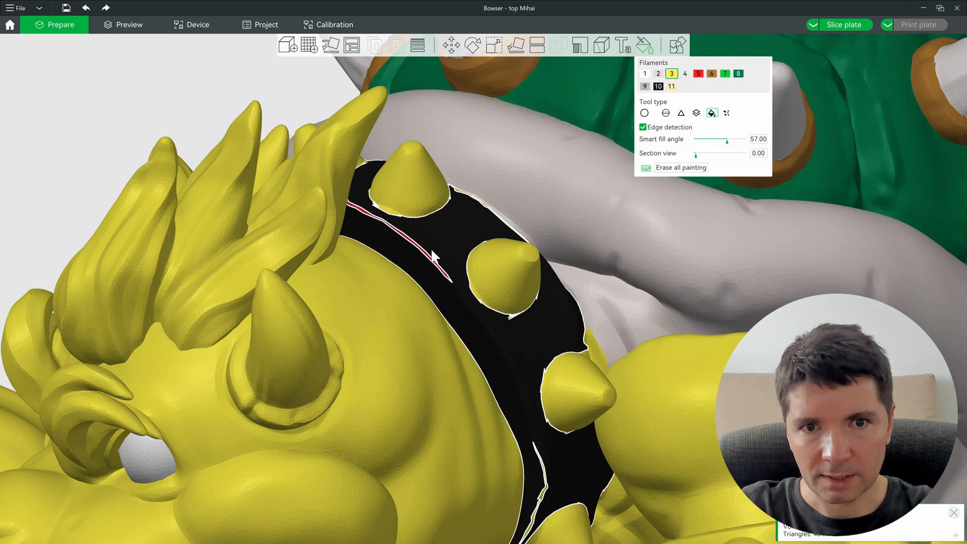
pyautogui.click(656, 89)
pyautogui.click(411, 238)
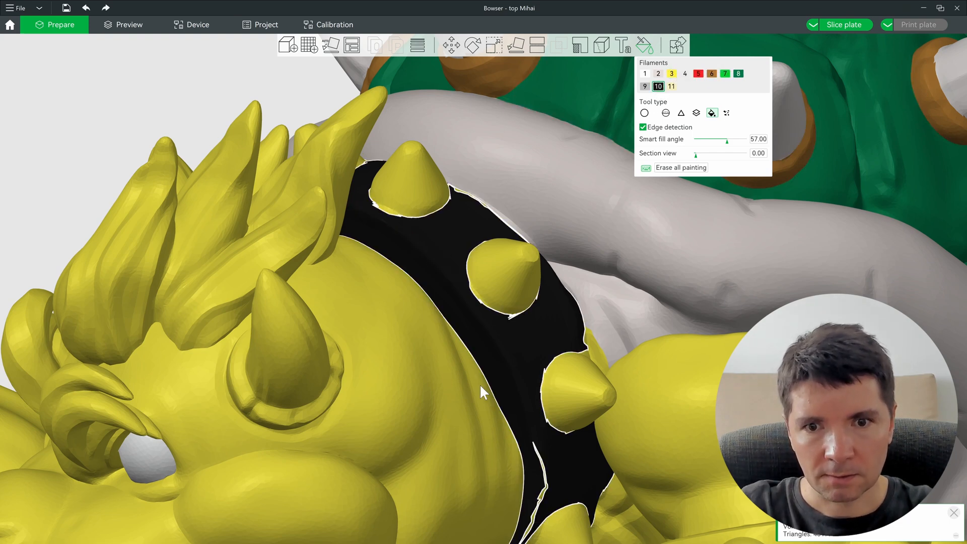
pyautogui.moveTo(470, 384); pyautogui.dragTo(361, 9, button='middle')
pyautogui.scroll(5, 511, 288)
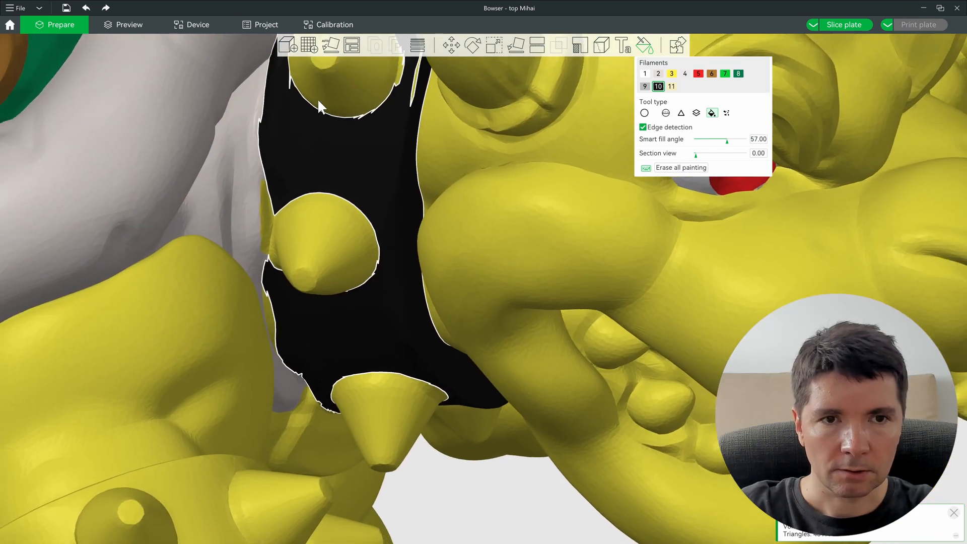
pyautogui.moveTo(319, 101); pyautogui.dragTo(328, 161, button='middle')
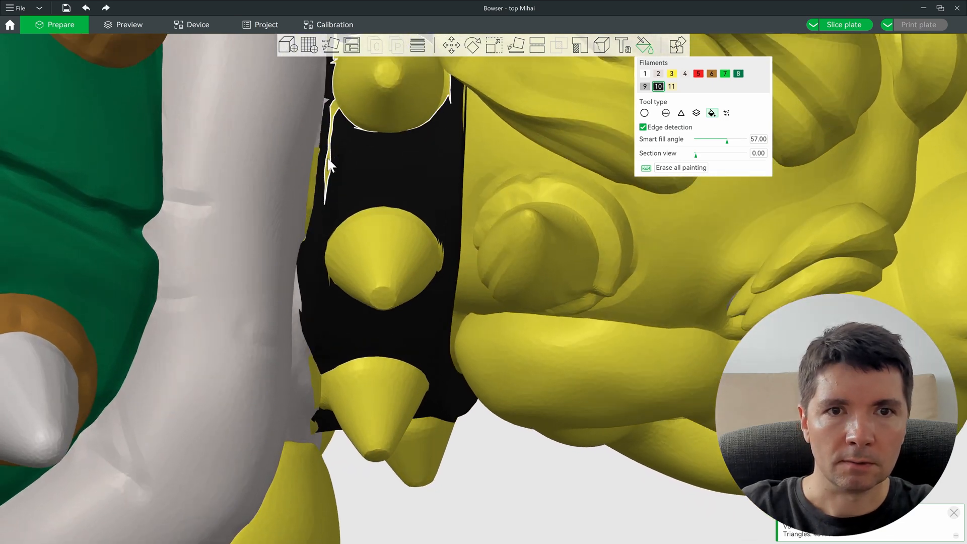
# Step: Fill the top collar spike, yellow slivers and middle cone black
pyautogui.click(327, 164)
pyautogui.moveTo(409, 159); pyautogui.dragTo(436, 379, button='middle')
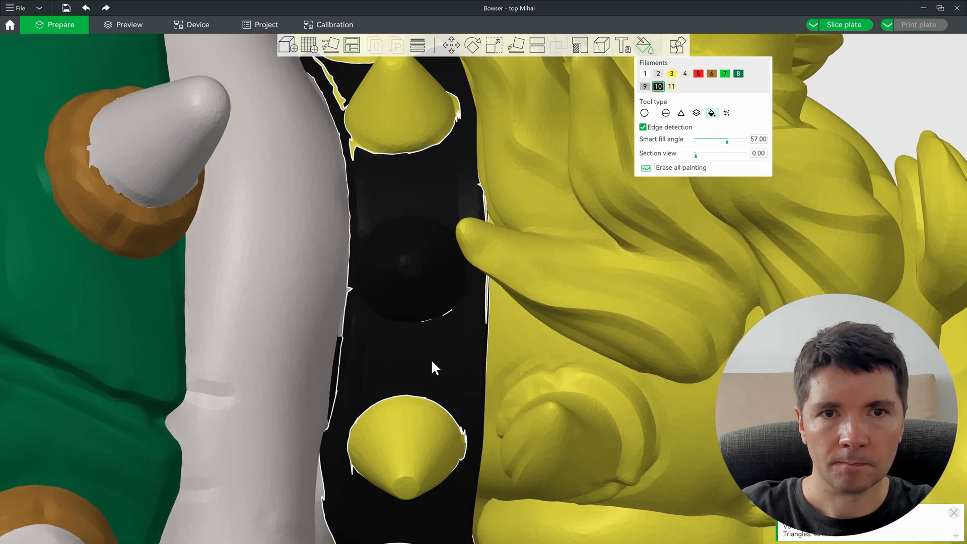
pyautogui.moveTo(355, 159); pyautogui.dragTo(417, 221, button='middle')
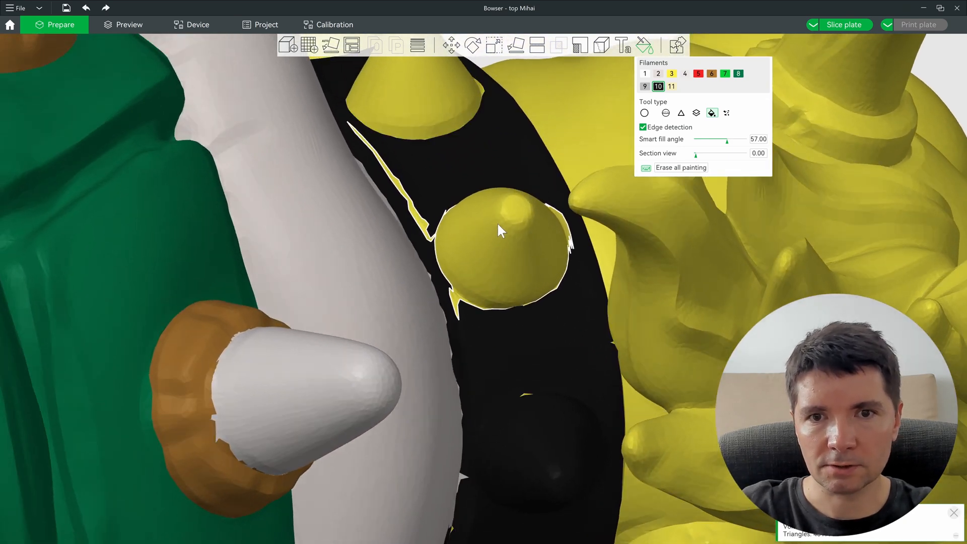
pyautogui.keyDown('ctrl'); pyautogui.scroll(-3, 482, 225); pyautogui.keyUp('ctrl')
pyautogui.keyDown('ctrl'); pyautogui.scroll(-9, 416, 218); pyautogui.keyUp('ctrl')
pyautogui.keyDown('ctrl'); pyautogui.scroll(-20, 418, 222); pyautogui.keyUp('ctrl')
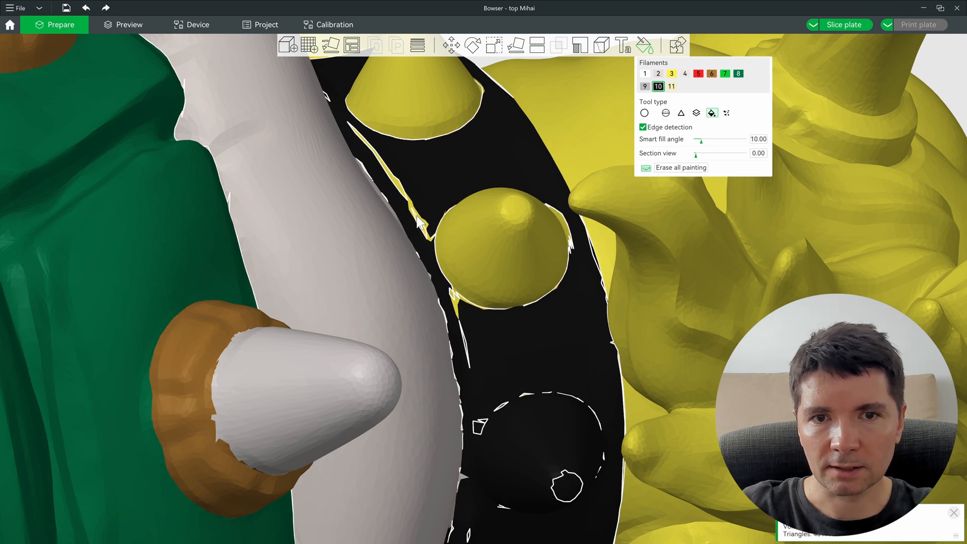
pyautogui.keyDown('ctrl'); pyautogui.scroll(20, 422, 225); pyautogui.keyUp('ctrl')
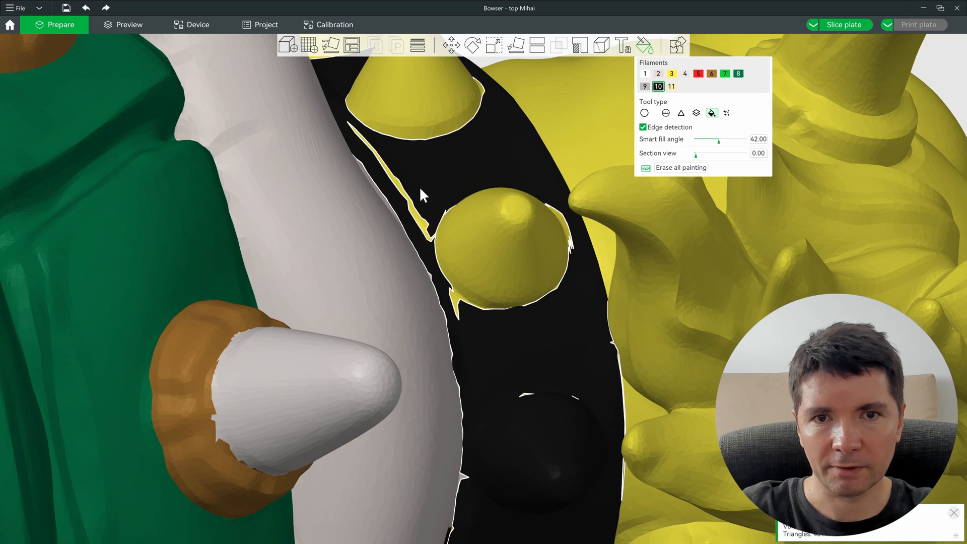
pyautogui.click(424, 224)
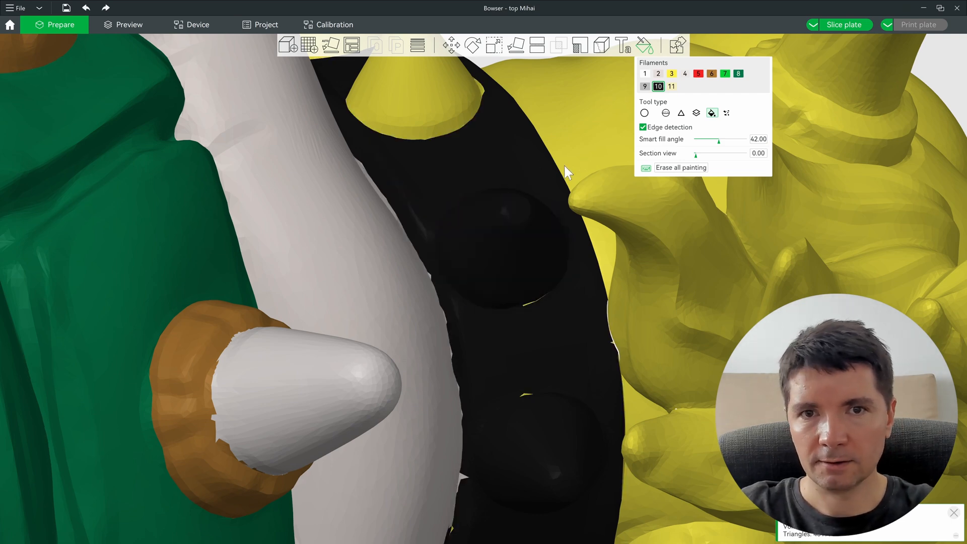
# Step: Rotate around the collar band and switch painting to grey filament 9
pyautogui.moveTo(564, 166); pyautogui.dragTo(564, 160)
pyautogui.scroll(-2, 564, 164)
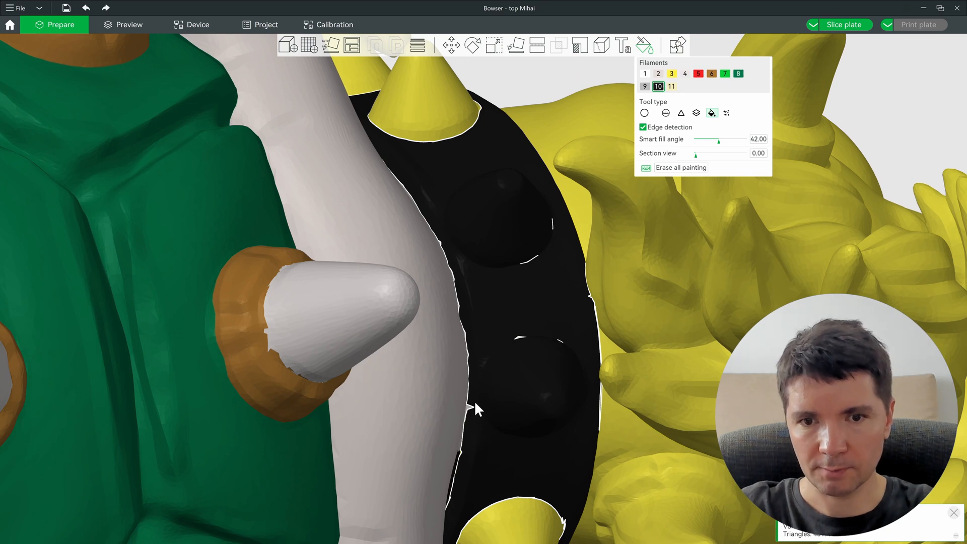
pyautogui.moveTo(452, 197); pyautogui.dragTo(437, 246)
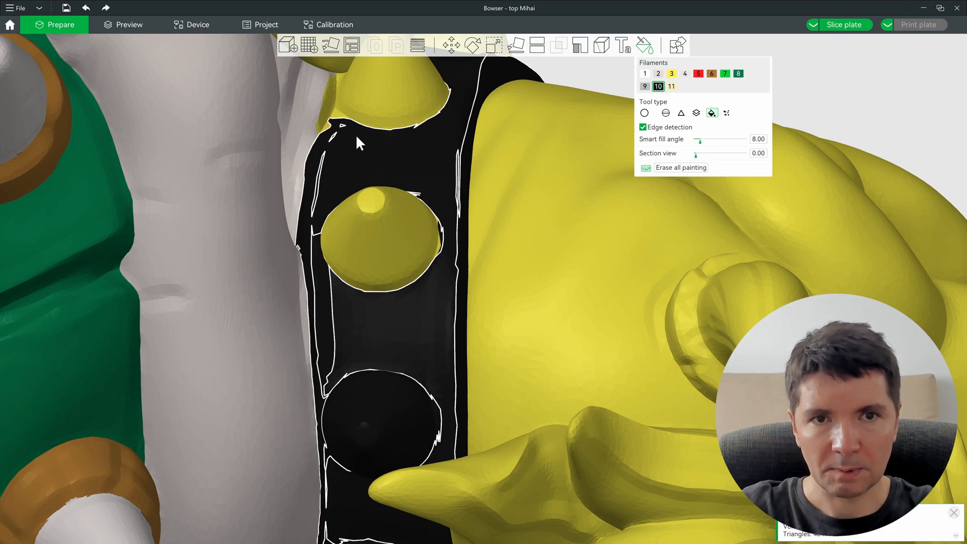
pyautogui.moveTo(355, 134); pyautogui.dragTo(369, 145)
pyautogui.moveTo(428, 140); pyautogui.dragTo(346, 296)
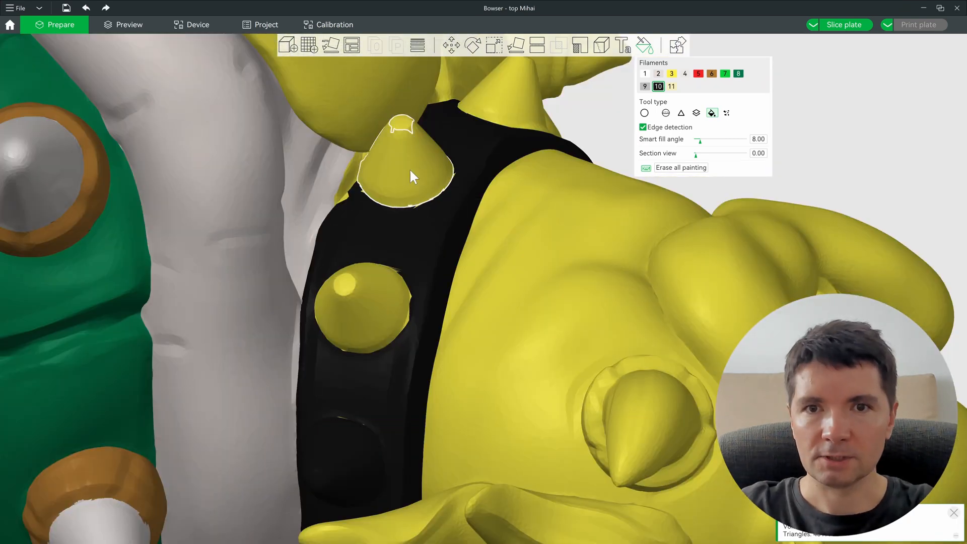
pyautogui.press('9')
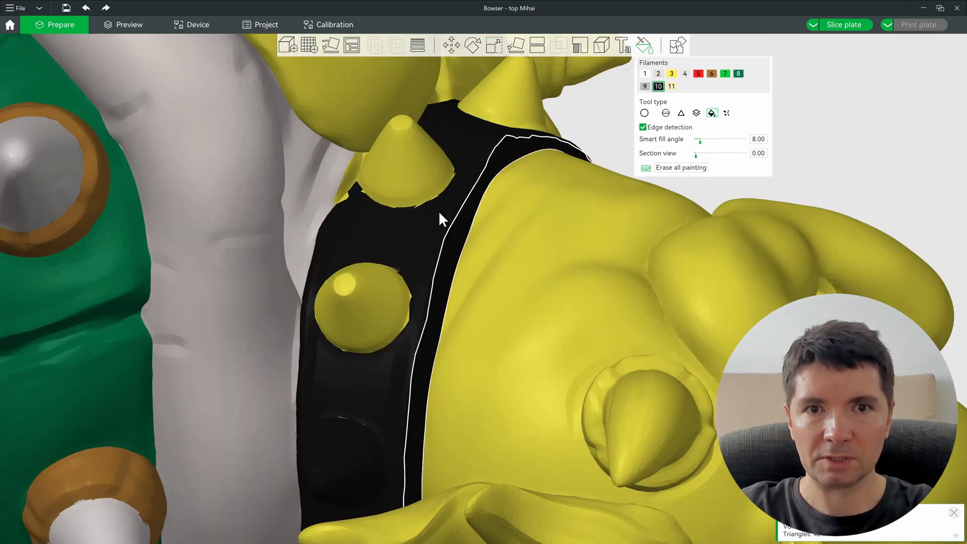
# Step: Smart-fill the first collar stud, the lower spike and the middle stud grey
pyautogui.keyDown('alt'); pyautogui.scroll(2, 381, 313); pyautogui.keyUp('alt')
pyautogui.click(381, 312)
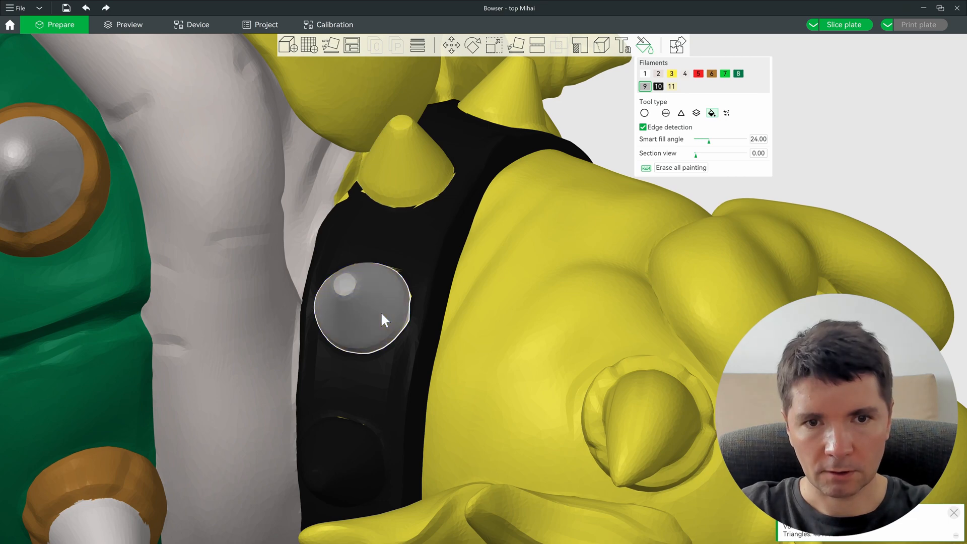
pyautogui.scroll(-5, 381, 311)
pyautogui.scroll(5, 386, 333)
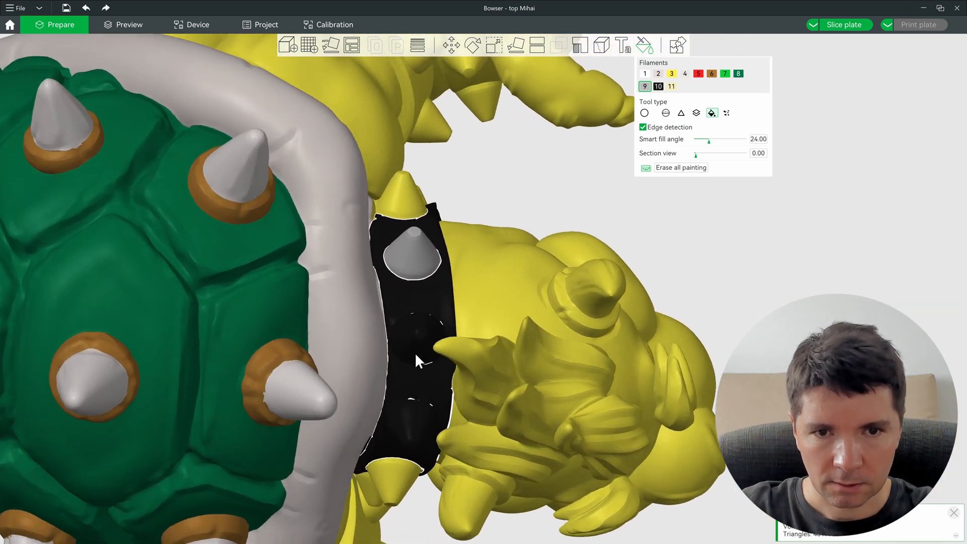
pyautogui.keyDown('alt'); pyautogui.scroll(-1, 425, 340); pyautogui.keyUp('alt')
pyautogui.keyDown('alt'); pyautogui.scroll(-4, 415, 340); pyautogui.keyUp('alt')
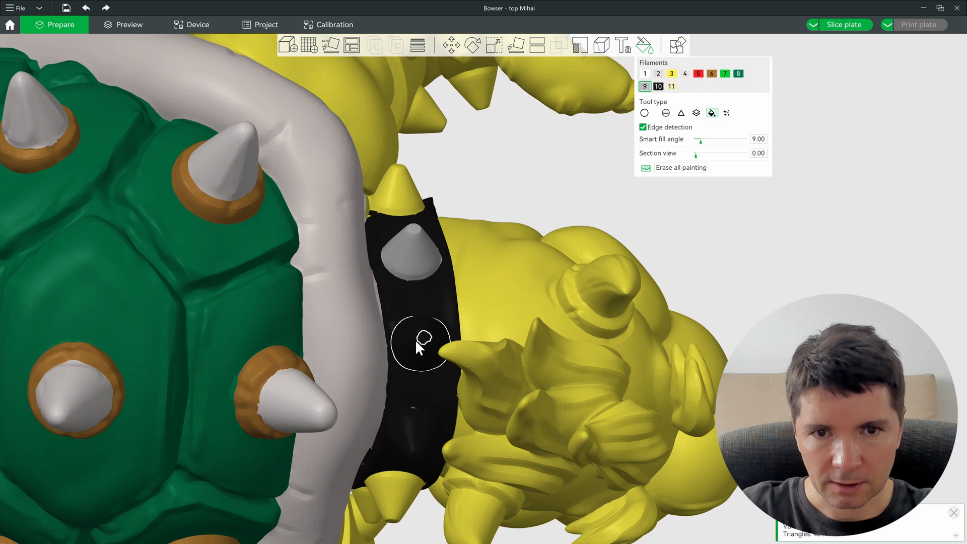
pyautogui.click(396, 499)
pyautogui.moveTo(396, 498); pyautogui.dragTo(394, 329, button='middle')
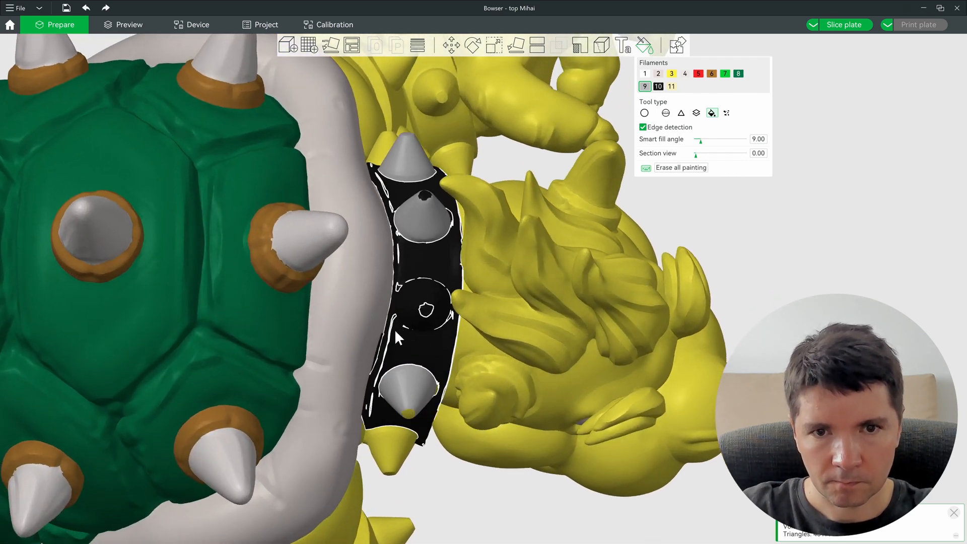
pyautogui.click(410, 305)
# Step: Paint another collar spike, a stud's black tip and a cone's yellow tip grey
pyautogui.keyDown('alt'); pyautogui.scroll(-1, 409, 305); pyautogui.keyUp('alt')
pyautogui.moveTo(409, 305)
pyautogui.mouseDown(button='middle')
pyautogui.moveTo(418, 367)
pyautogui.moveTo(401, 371)
pyautogui.moveTo(509, 480)
pyautogui.mouseUp(button='middle')
pyautogui.keyDown('alt'); pyautogui.scroll(7, 509, 480); pyautogui.keyUp('alt')
pyautogui.keyDown('alt'); pyautogui.scroll(-3, 508, 479); pyautogui.keyUp('alt')
pyautogui.click(500, 476)
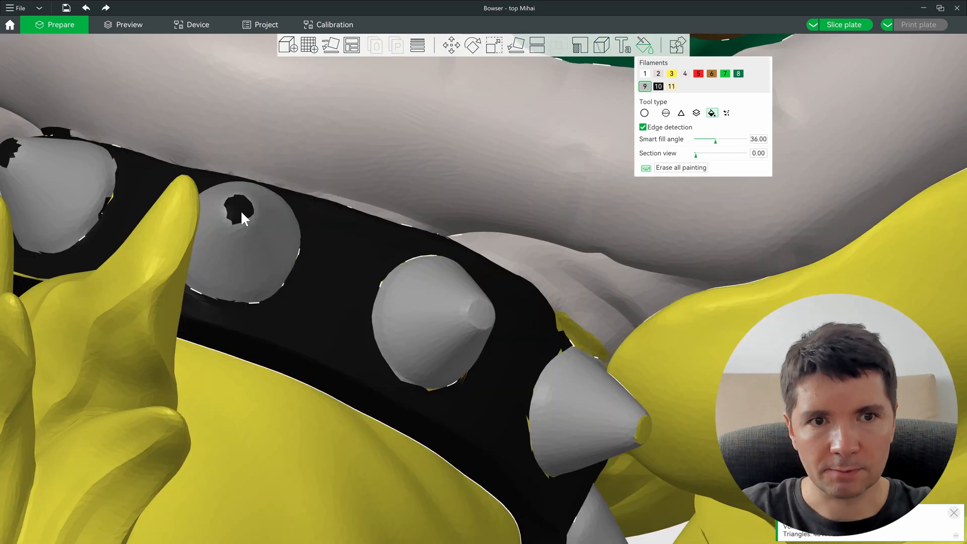
pyautogui.click(251, 218)
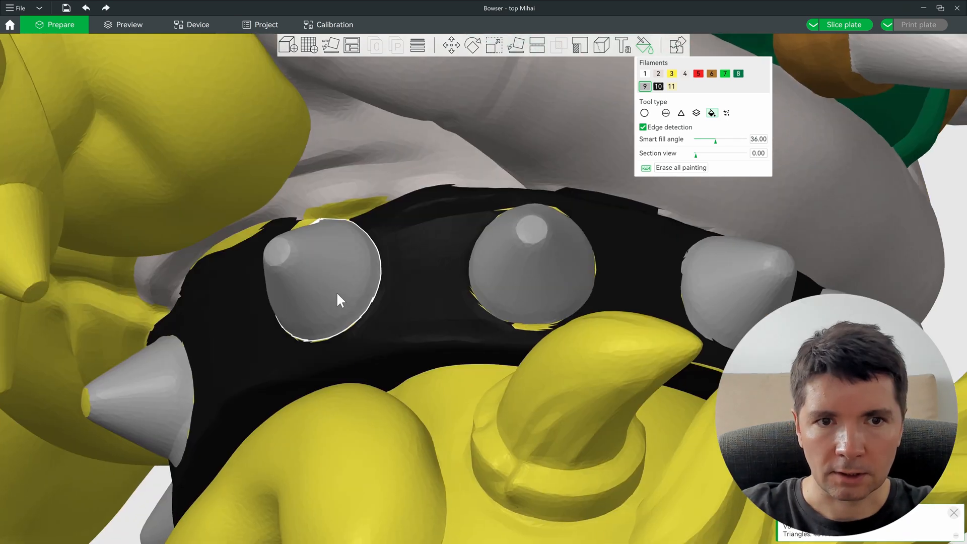
pyautogui.moveTo(338, 294); pyautogui.dragTo(459, 192)
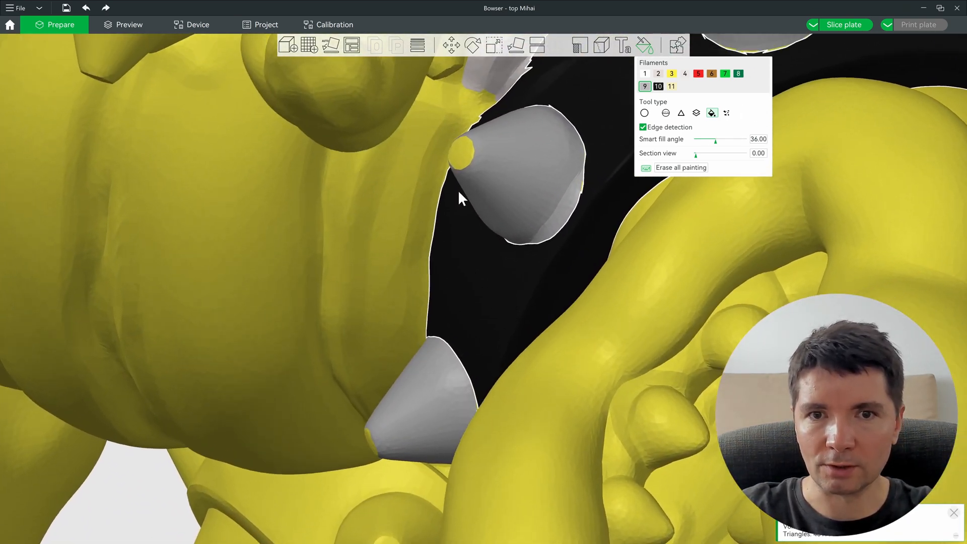
pyautogui.keyDown('ctrl'); pyautogui.scroll(1, 466, 147); pyautogui.keyUp('ctrl')
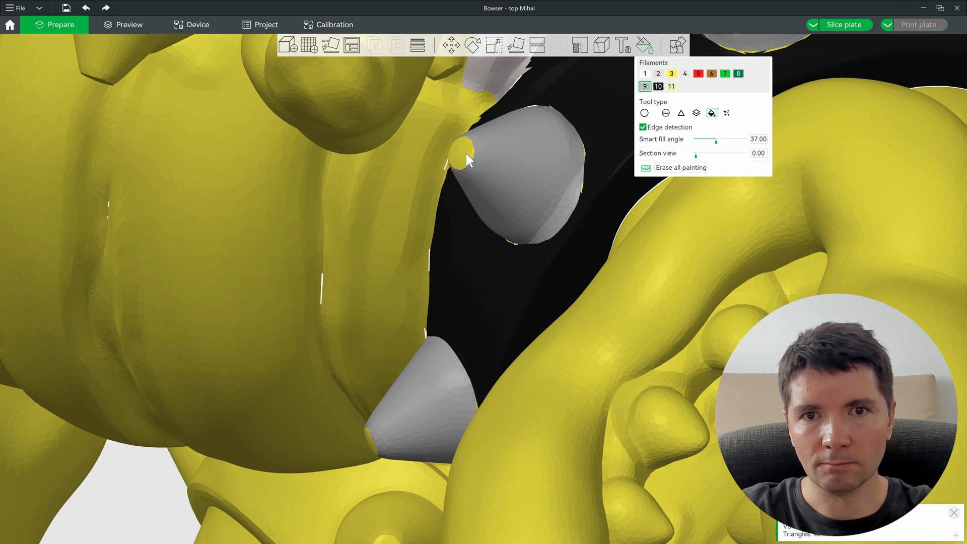
pyautogui.click(466, 153)
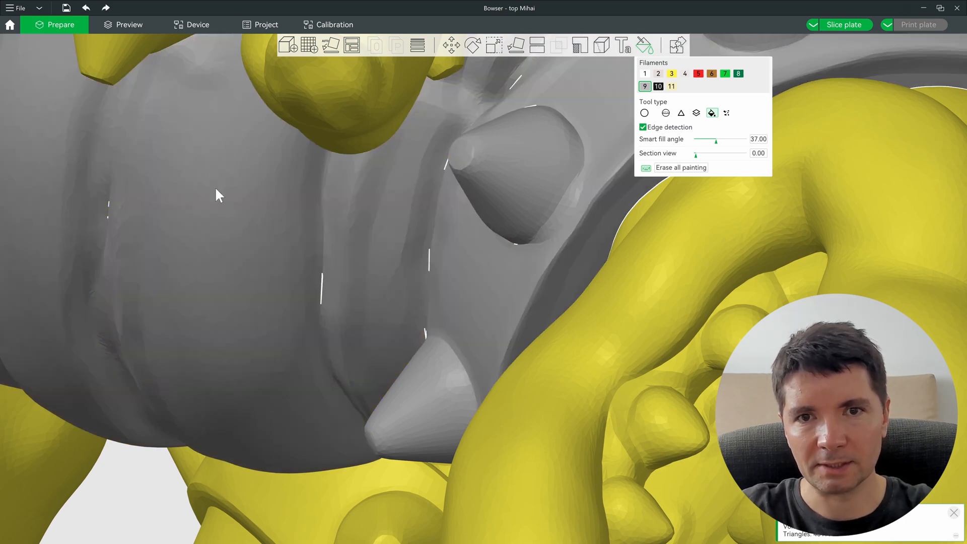
# Step: Undo the grey spill onto the body and grey the upper and lower cone tips
pyautogui.hotkey('ctrl', 'z')
pyautogui.keyDown('ctrl'); pyautogui.scroll(2, 466, 151); pyautogui.keyUp('ctrl')
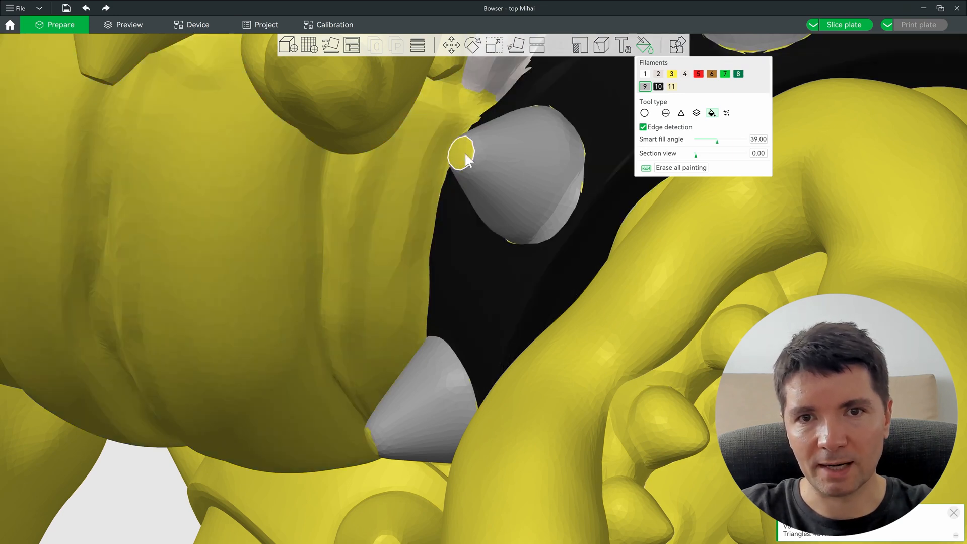
pyautogui.click(464, 154)
pyautogui.moveTo(446, 337); pyautogui.dragTo(517, 195, button='right')
pyautogui.moveTo(488, 296); pyautogui.dragTo(488, 120)
pyautogui.click(381, 330)
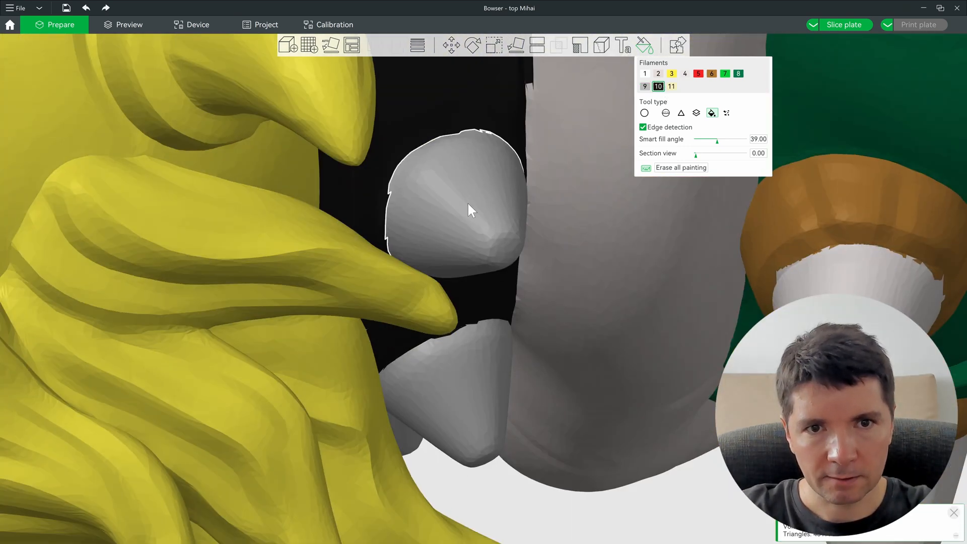
pyautogui.moveTo(524, 383); pyautogui.dragTo(529, 330)
pyautogui.scroll(-7, 481, 348)
pyautogui.moveTo(484, 352); pyautogui.dragTo(499, 301, button='right')
pyautogui.moveTo(499, 301); pyautogui.dragTo(473, 302)
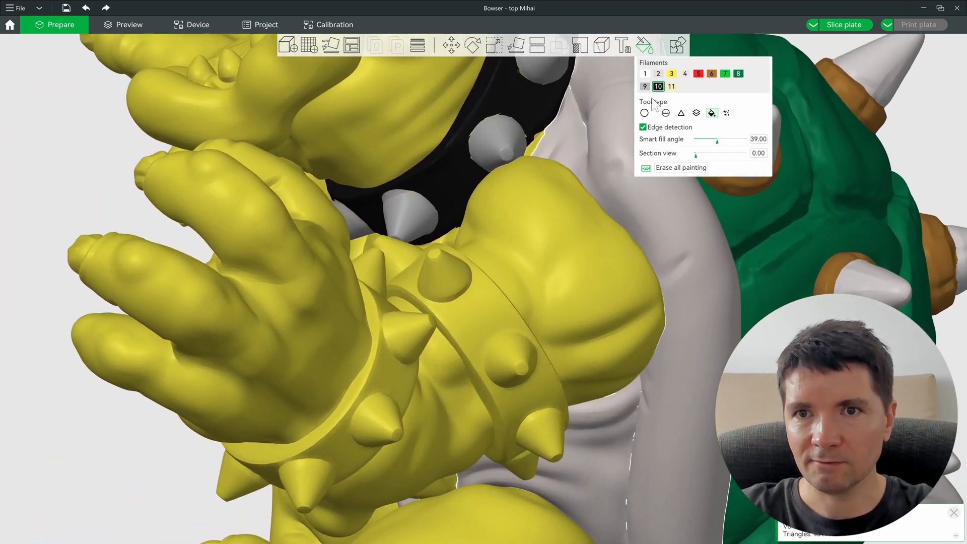
# Step: Smart-fill the first wristband and its yellow rim black, undoing spills onto the hand
pyautogui.scroll(3, 470, 292)
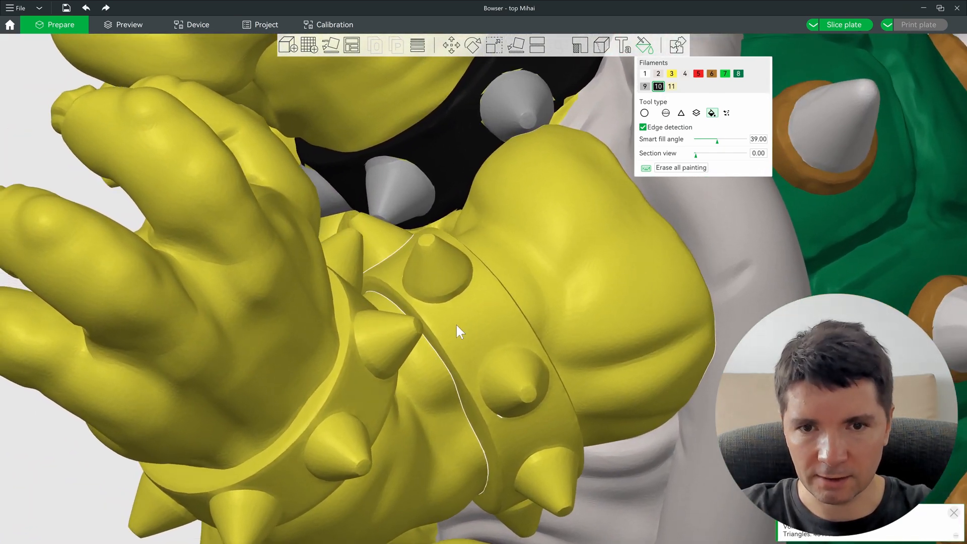
pyautogui.click(457, 325)
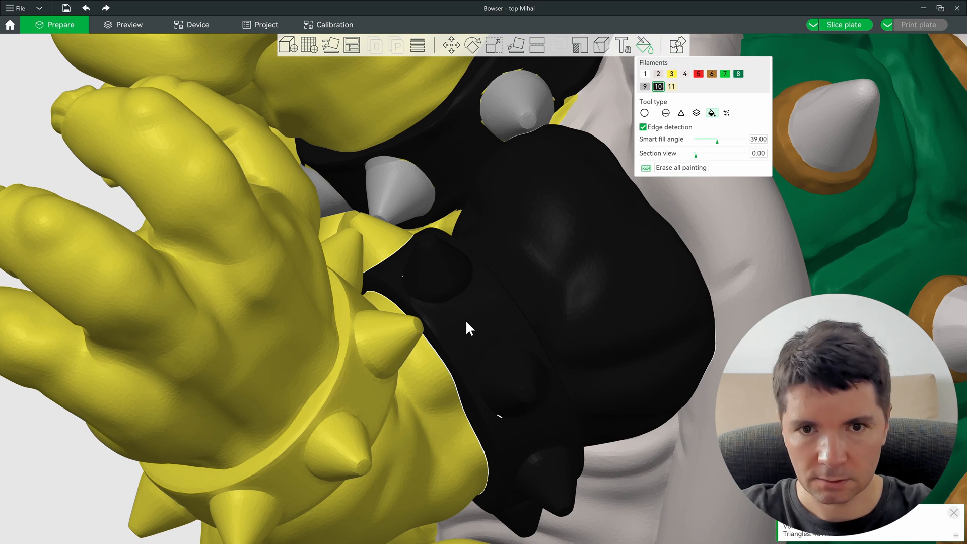
pyautogui.hotkey('ctrl', 'z')
pyautogui.keyDown('alt'); pyautogui.scroll(-3, 471, 328); pyautogui.keyUp('alt')
pyautogui.keyDown('alt'); pyautogui.scroll(-3, 471, 328); pyautogui.keyUp('alt')
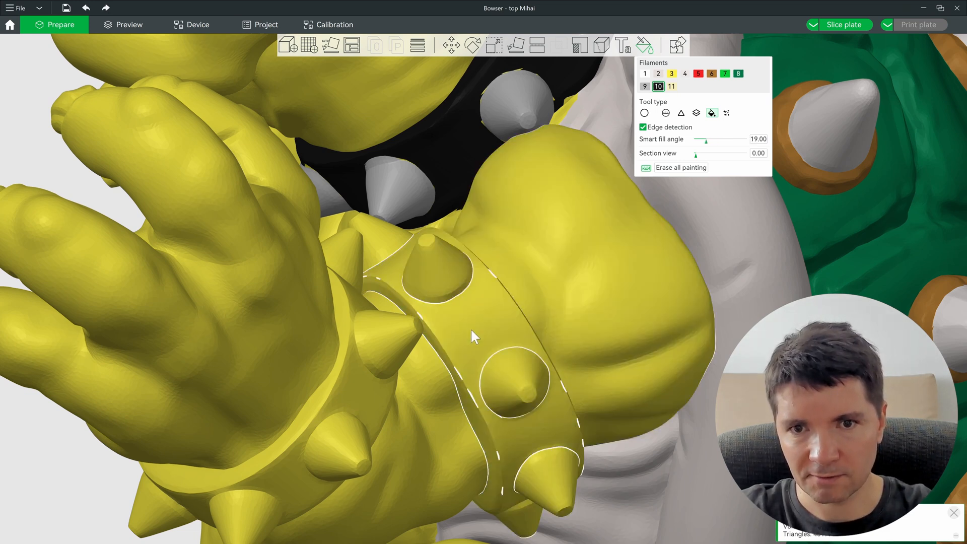
pyautogui.click(472, 328)
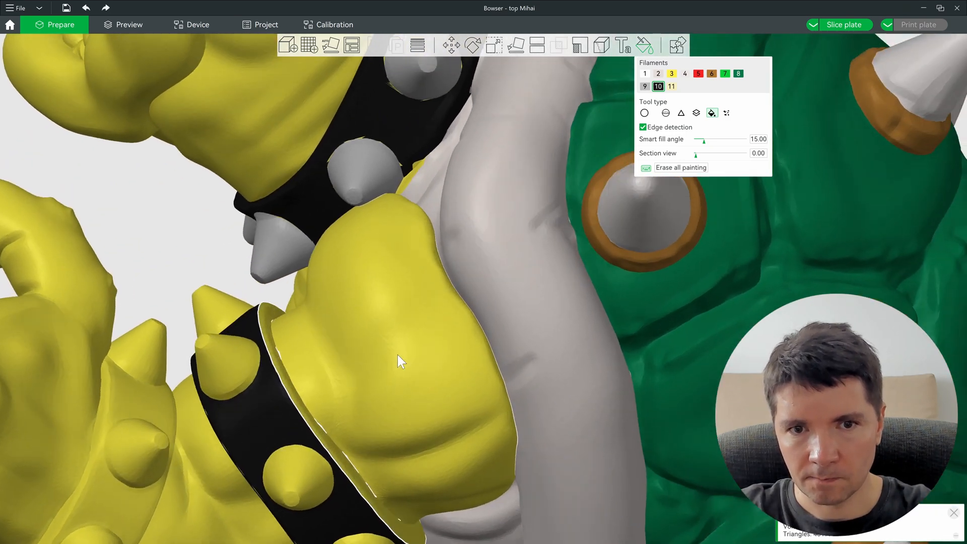
pyautogui.moveTo(398, 354); pyautogui.dragTo(235, 385, button='middle')
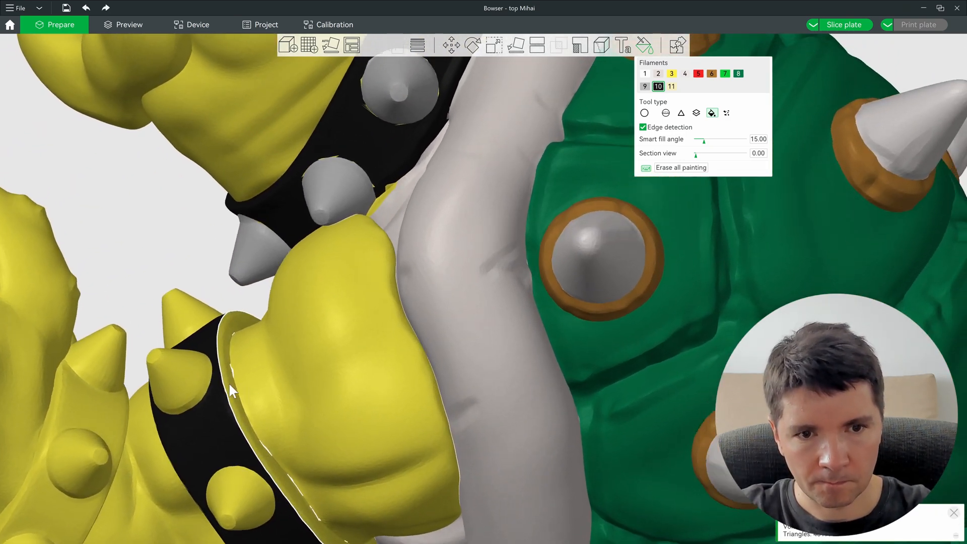
pyautogui.click(229, 384)
pyautogui.hotkey('ctrl', 'z')
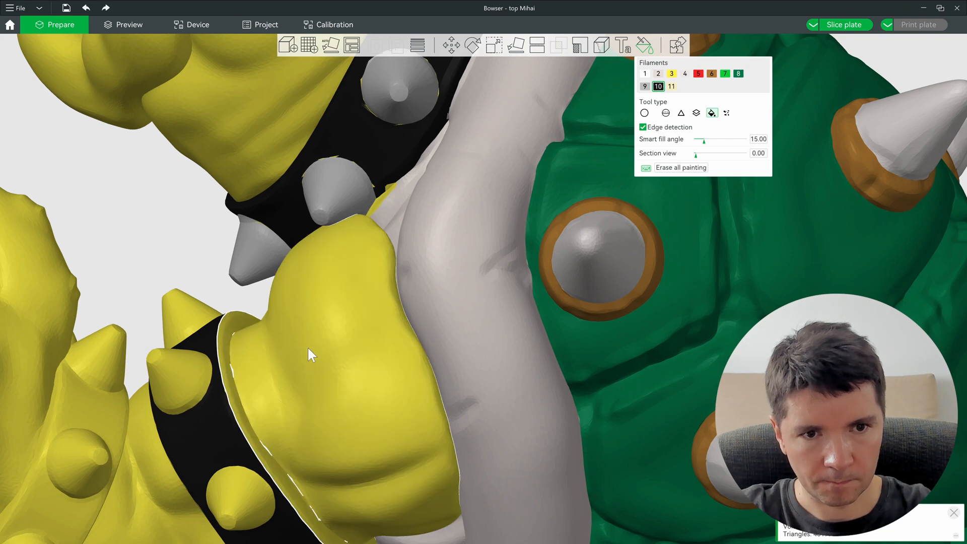
pyautogui.keyDown('ctrl'); pyautogui.scroll(-5, 307, 347); pyautogui.keyUp('ctrl')
pyautogui.click(236, 402)
# Step: Fill the lower bracelet's rim and the other wristband's band and inner rims black
pyautogui.moveTo(282, 317); pyautogui.dragTo(301, 371, button='middle')
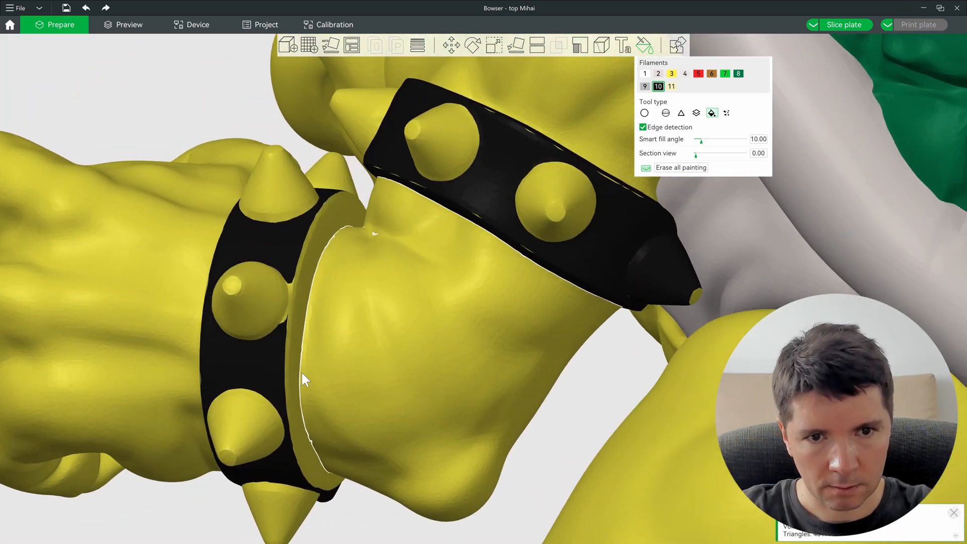
pyautogui.click(292, 363)
pyautogui.moveTo(344, 342); pyautogui.dragTo(496, 365, button='middle')
pyautogui.click(498, 352)
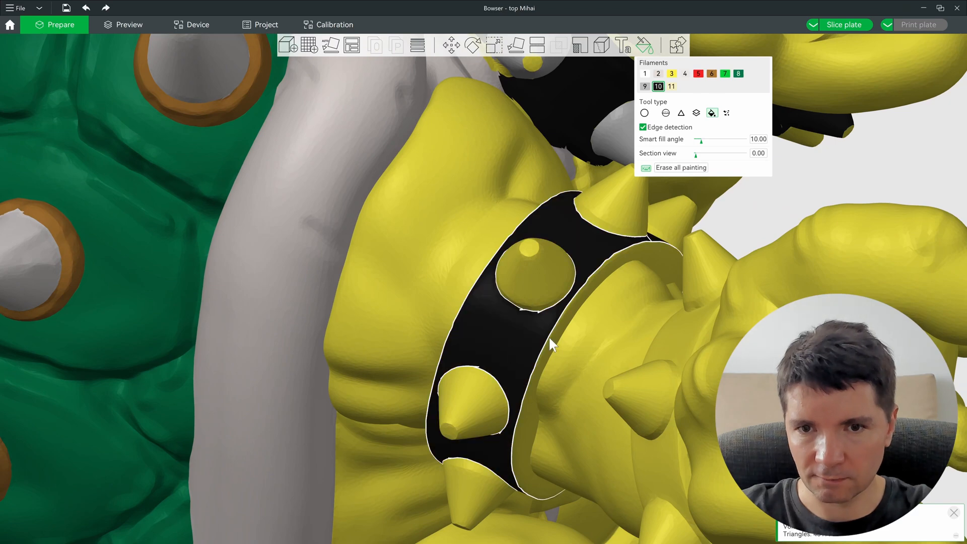
pyautogui.click(558, 338)
pyautogui.moveTo(557, 339); pyautogui.dragTo(441, 264, button='middle')
pyautogui.click(672, 347)
pyautogui.click(524, 277)
pyautogui.moveTo(525, 277); pyautogui.dragTo(504, 176, button='middle')
pyautogui.click(384, 174)
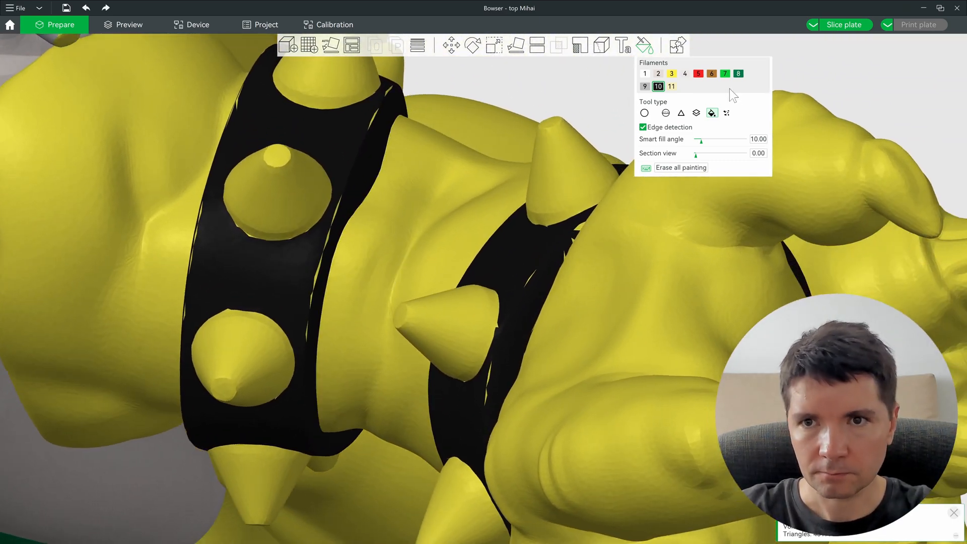
# Step: Gap-fill the small yellow slivers on the black bands at gap area 3.14
pyautogui.click(727, 113)
pyautogui.moveTo(713, 130)
pyautogui.mouseDown()
pyautogui.moveTo(697, 133)
pyautogui.moveTo(708, 133)
pyautogui.mouseUp()
pyautogui.click(664, 145)
pyautogui.scroll(-4, 524, 292)
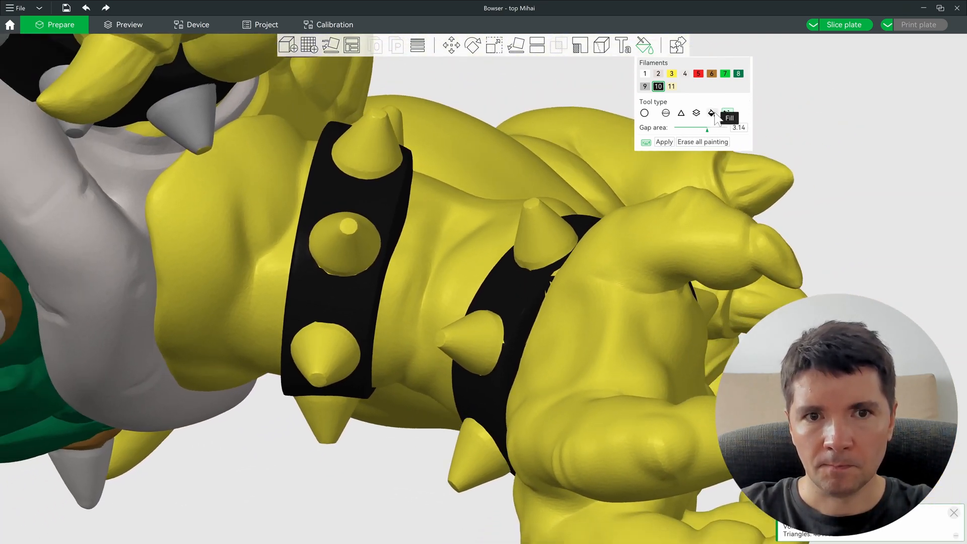
# Step: Smart-fill the remaining yellow sliver on the wristband black
pyautogui.click(714, 115)
pyautogui.scroll(6, 564, 268)
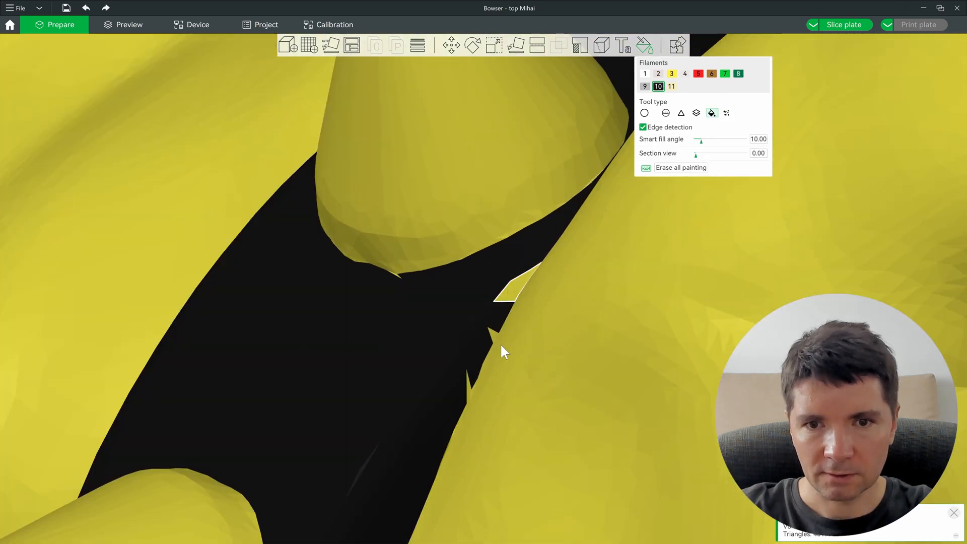
pyautogui.click(501, 346)
pyautogui.scroll(-2, 469, 385)
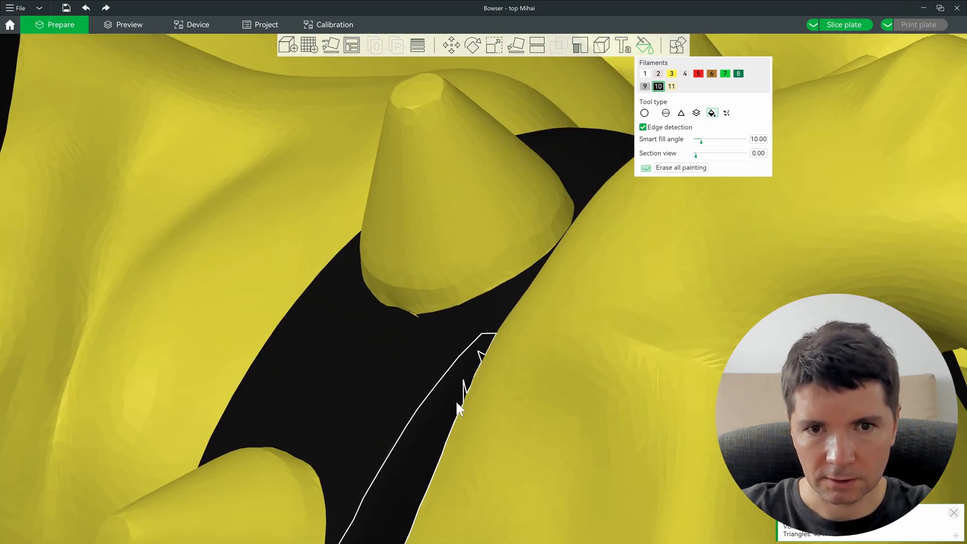
pyautogui.scroll(-6, 455, 400)
pyautogui.moveTo(454, 391); pyautogui.dragTo(511, 418, button='middle')
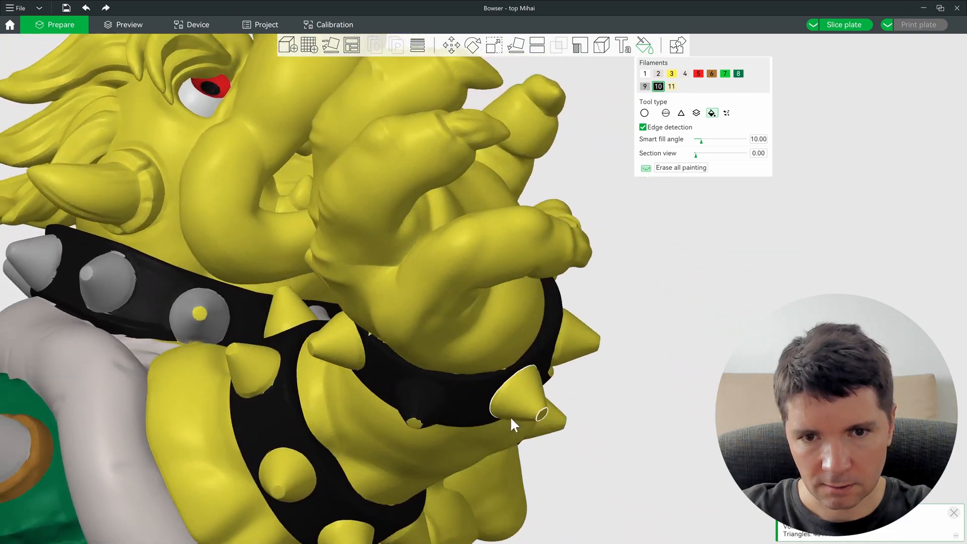
pyautogui.moveTo(511, 419); pyautogui.dragTo(487, 379)
pyautogui.moveTo(688, 389); pyautogui.dragTo(567, 342)
pyautogui.scroll(3, 557, 325)
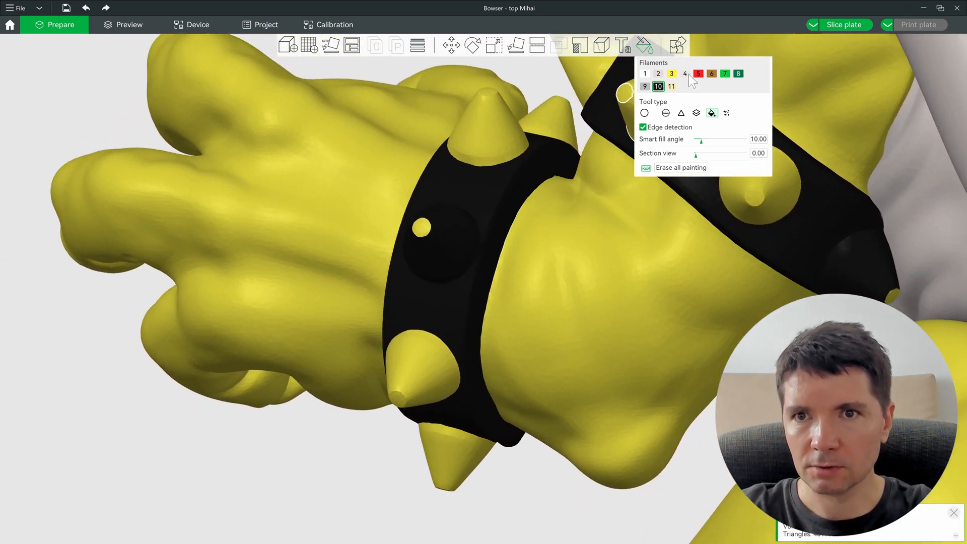
# Step: Select grey filament 9 and fill the first wristband's stud and spikes grey
pyautogui.click(645, 86)
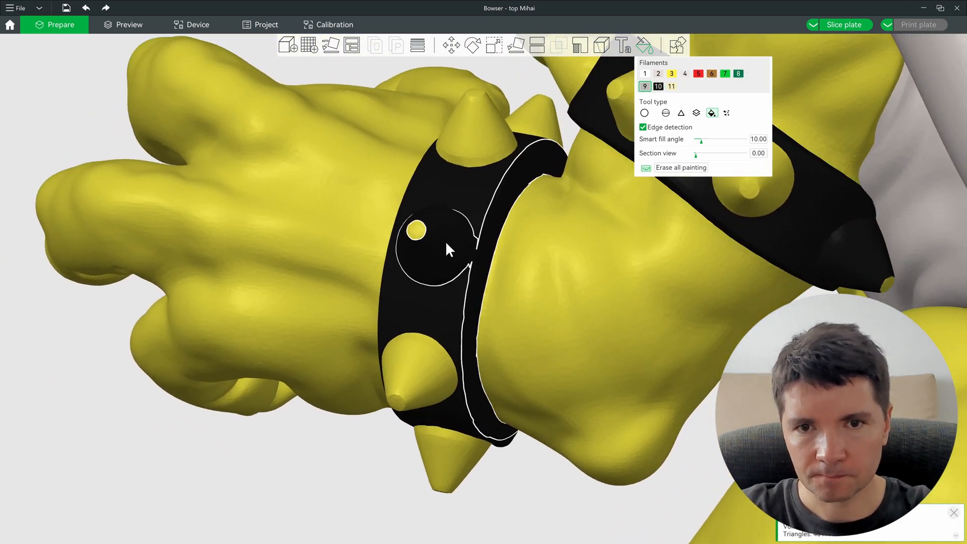
pyautogui.keyDown('alt'); pyautogui.scroll(-3, 447, 243); pyautogui.keyUp('alt')
pyautogui.click(446, 240)
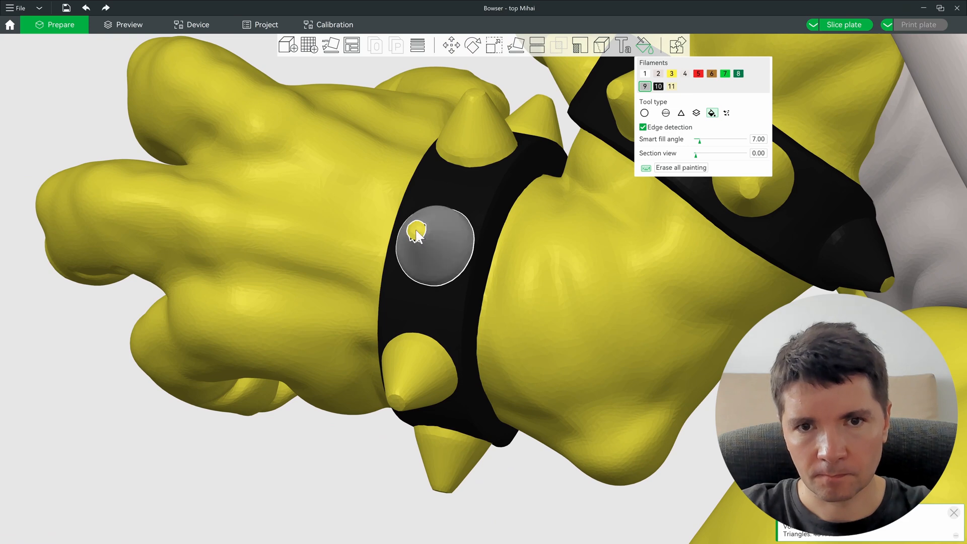
pyautogui.click(428, 371)
pyautogui.click(445, 459)
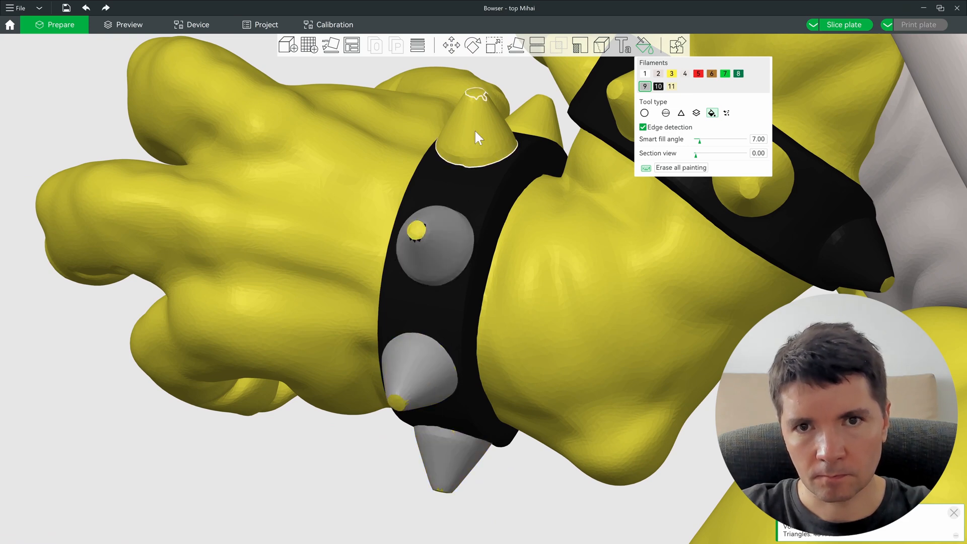
pyautogui.click(475, 129)
pyautogui.click(541, 119)
# Step: Fill the upper armband's spikes, central and lower-right studs, and two spike tips grey
pyautogui.moveTo(581, 147); pyautogui.dragTo(586, 170)
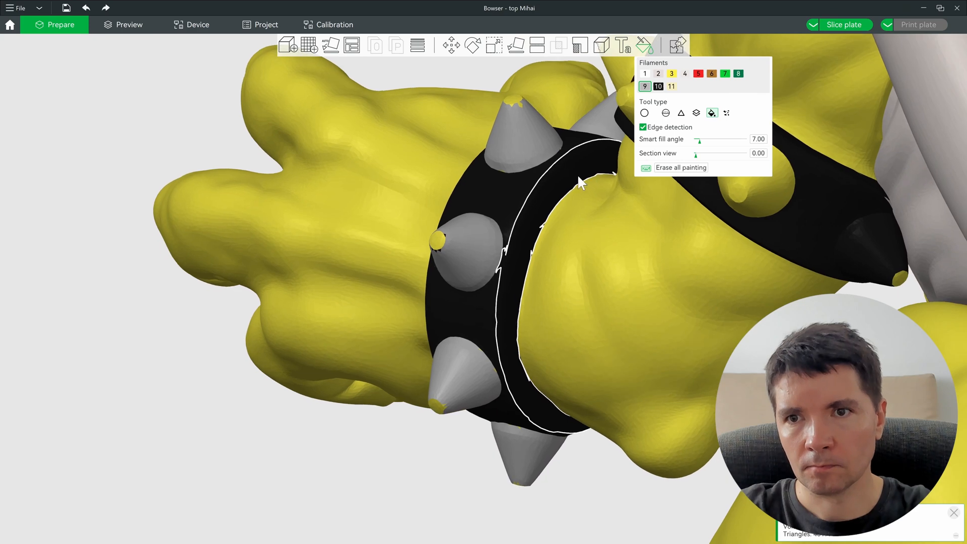
pyautogui.moveTo(587, 170); pyautogui.dragTo(292, 287, button='middle')
pyautogui.click(370, 239)
pyautogui.click(459, 296)
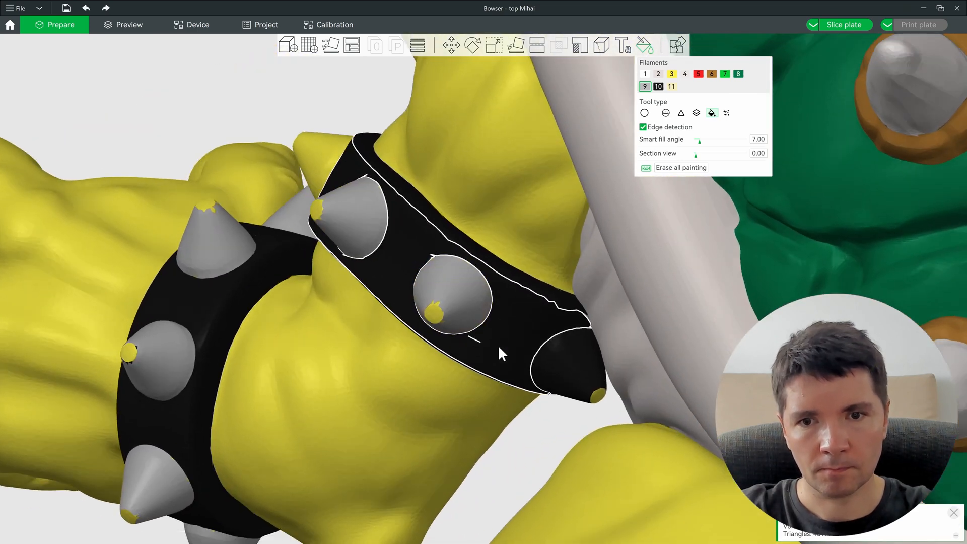
pyautogui.click(573, 363)
pyautogui.scroll(-2, 297, 176)
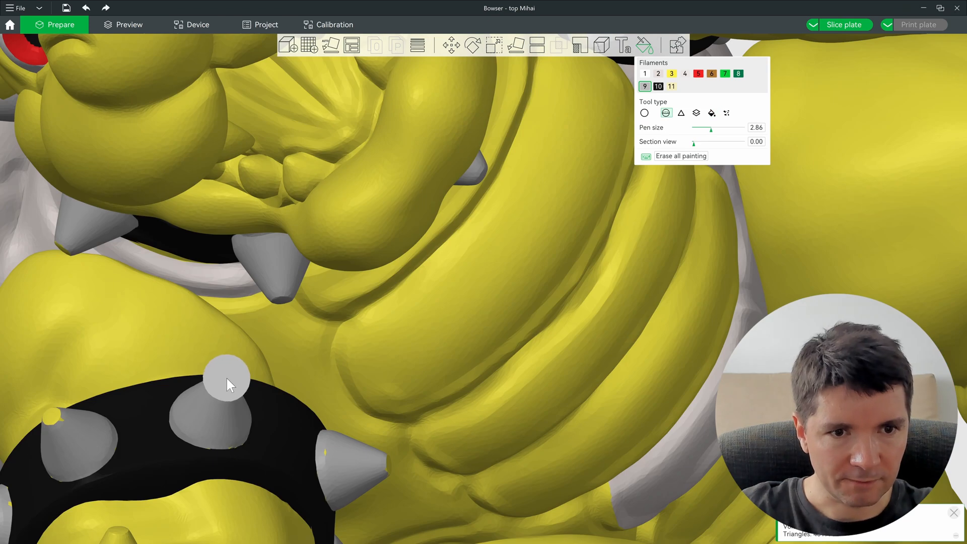
pyautogui.click(226, 379)
pyautogui.click(49, 415)
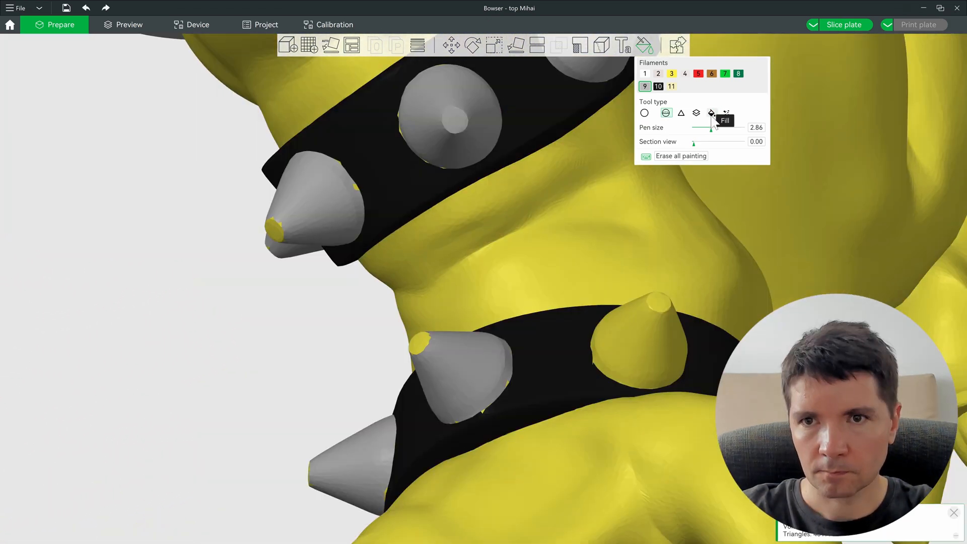
# Step: Brush grey over the leftover yellow tips on the right, lower-left and upper-left spikes
pyautogui.click(712, 113)
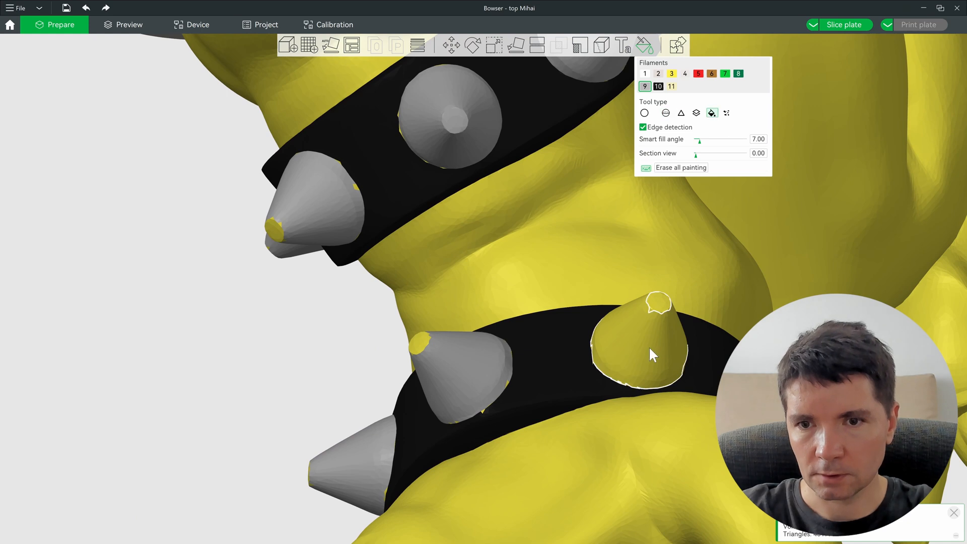
pyautogui.click(666, 113)
pyautogui.click(655, 302)
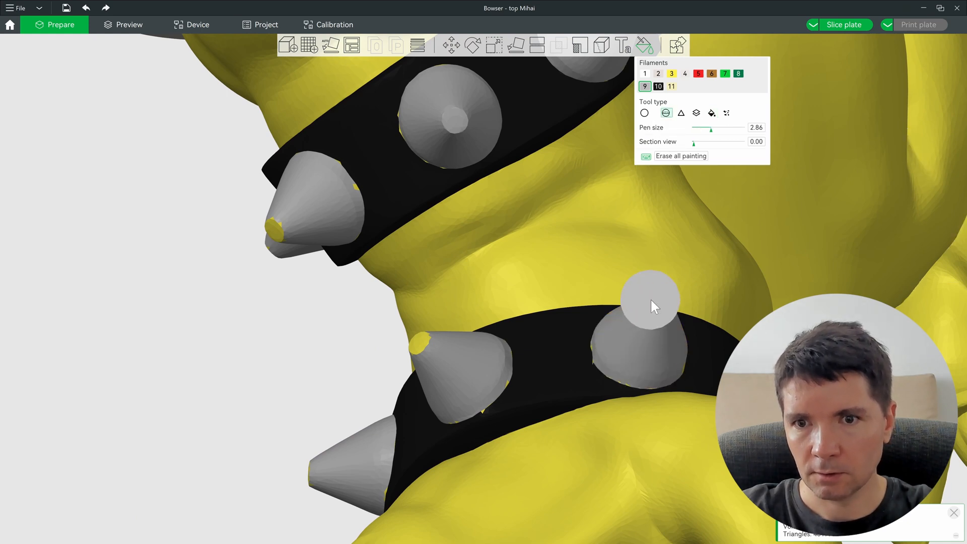
pyautogui.click(412, 344)
pyautogui.click(275, 229)
pyautogui.moveTo(327, 433); pyautogui.dragTo(388, 496)
pyautogui.click(295, 474)
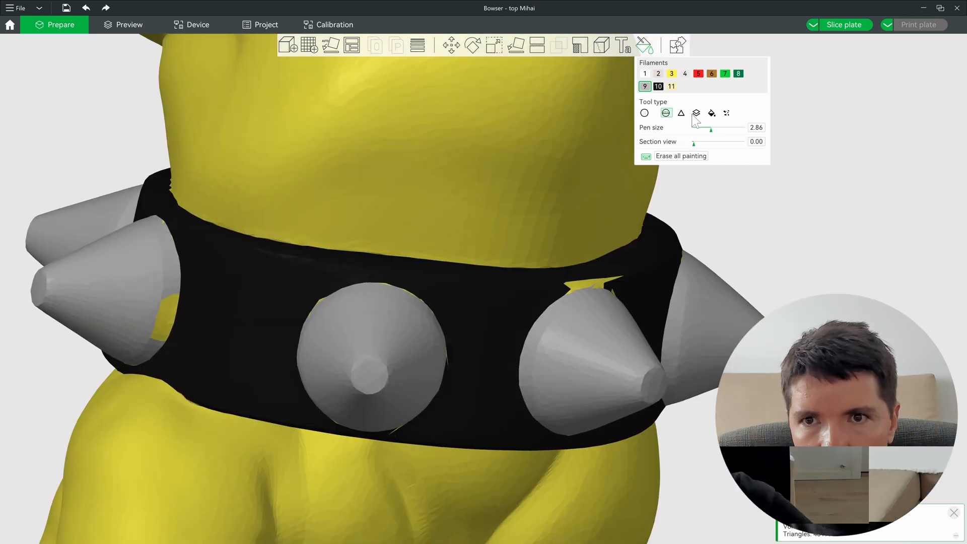
pyautogui.press('f')
pyautogui.moveTo(652, 250); pyautogui.dragTo(594, 292)
pyautogui.click(658, 87)
pyautogui.keyDown('ctrl'); pyautogui.scroll(1, 591, 287); pyautogui.keyUp('ctrl')
pyautogui.keyDown('ctrl'); pyautogui.scroll(3, 590, 291); pyautogui.keyUp('ctrl')
# Step: Fill a yellow sliver black, then fill the spikes' remaining yellow patches grey with filament 9
pyautogui.keyDown('ctrl'); pyautogui.scroll(-1, 590, 285); pyautogui.keyUp('ctrl')
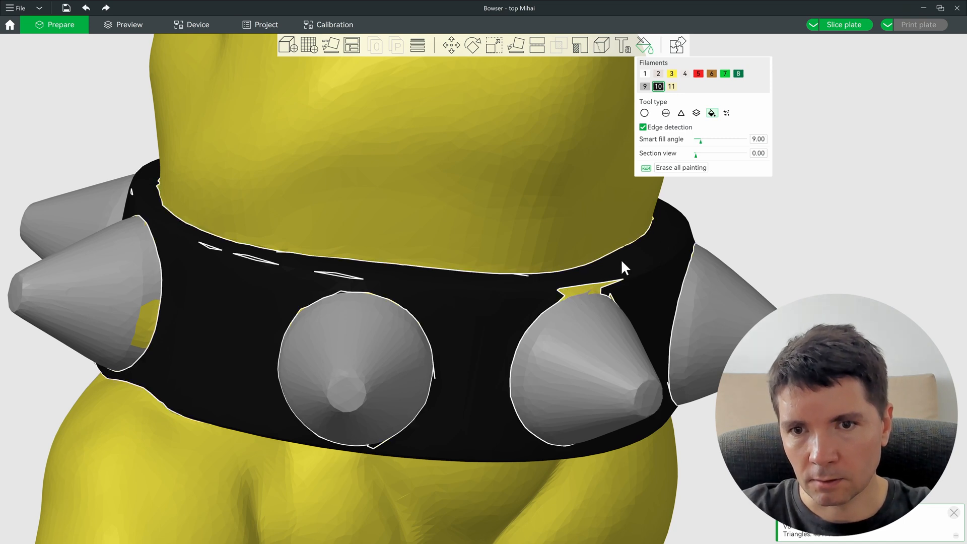
pyautogui.click(592, 289)
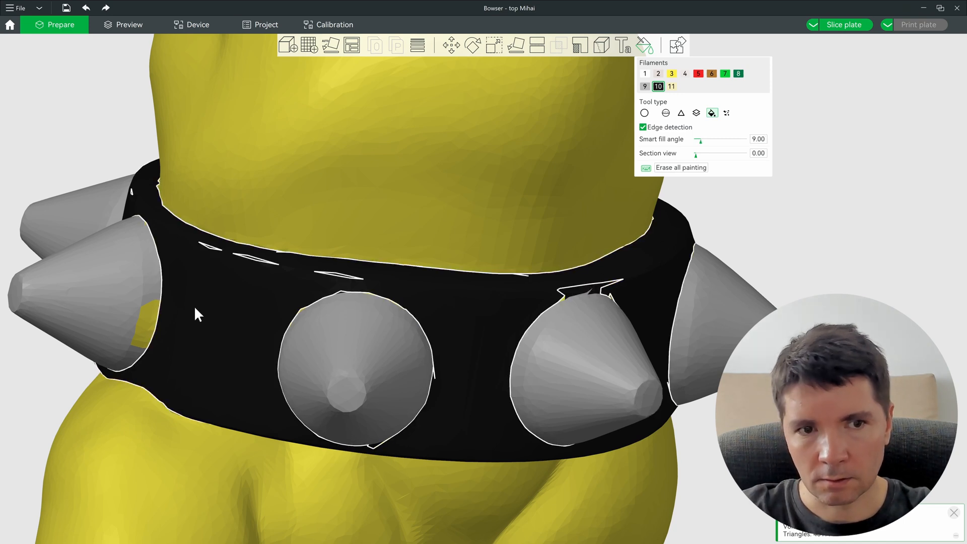
pyautogui.press('9')
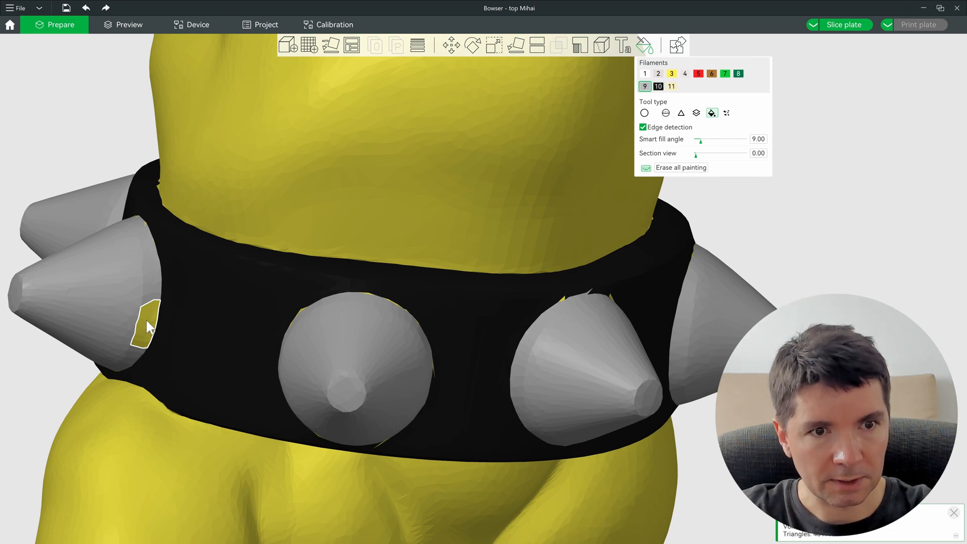
pyautogui.click(146, 321)
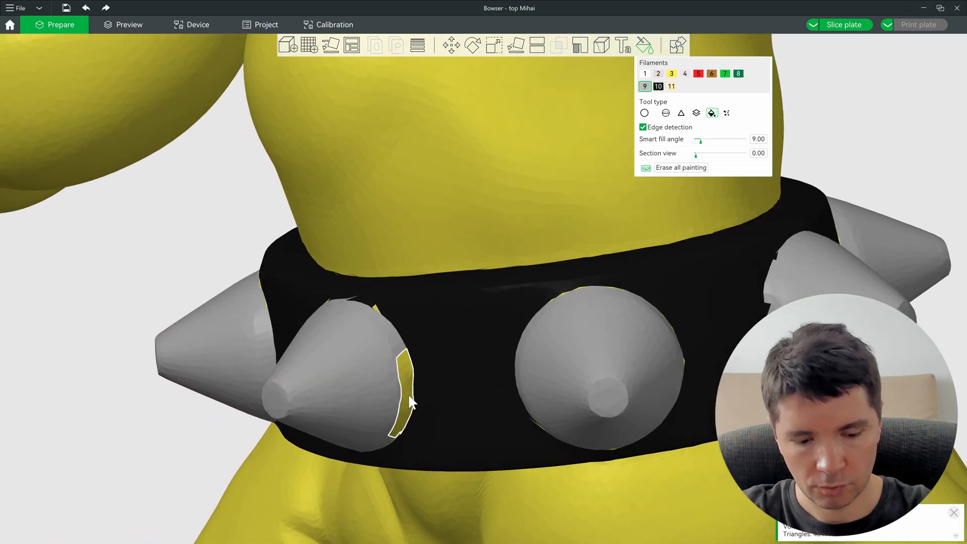
pyautogui.click(408, 395)
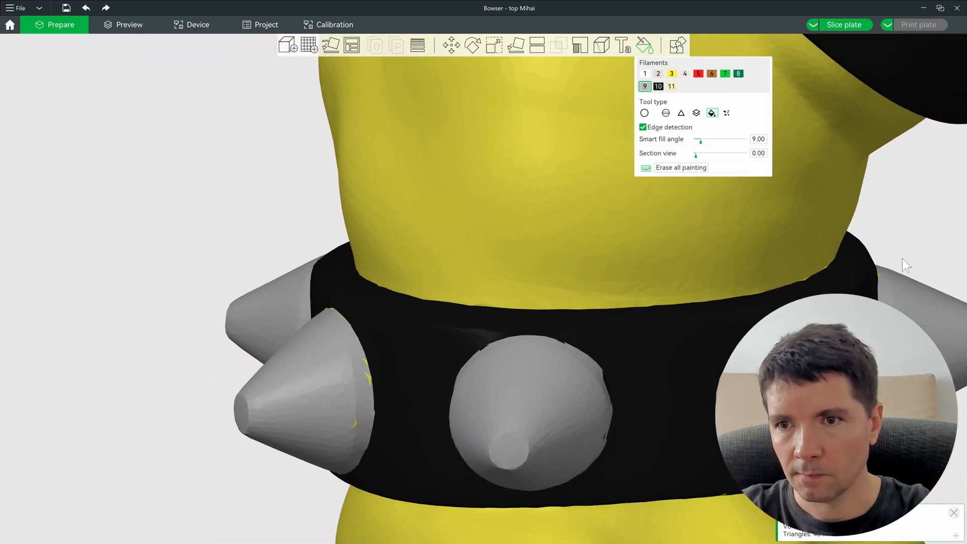
pyautogui.moveTo(655, 304); pyautogui.dragTo(265, 382, button='right')
pyautogui.moveTo(566, 346); pyautogui.dragTo(546, 363)
pyautogui.click(596, 200)
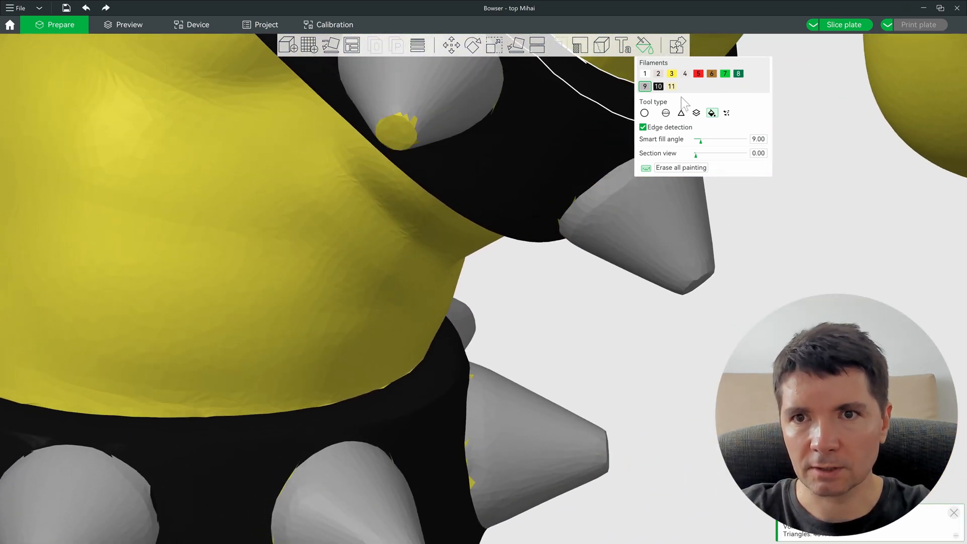
# Step: Undo the stray grey brush strokes on the green shell
pyautogui.click(666, 113)
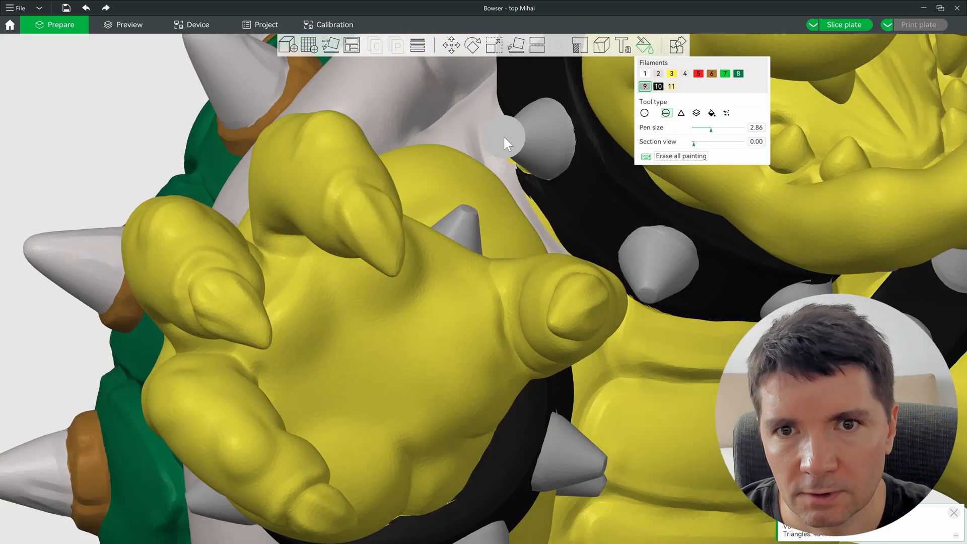
pyautogui.moveTo(506, 138)
pyautogui.keyDown('ctrl'); pyautogui.mouseDown()
pyautogui.moveTo(563, 219)
pyautogui.moveTo(643, 214)
pyautogui.moveTo(226, 382)
pyautogui.mouseUp(); pyautogui.keyUp('ctrl')
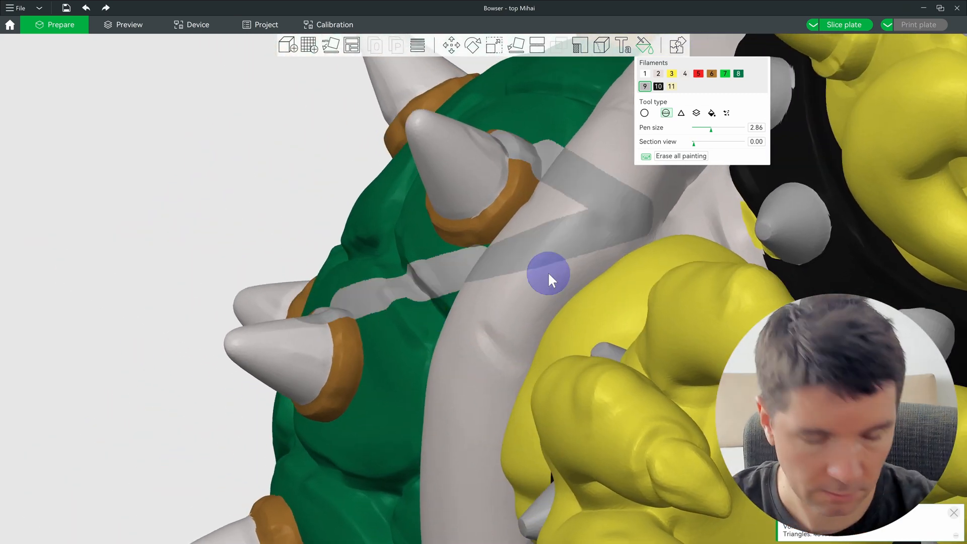
pyautogui.hotkey('ctrl', 'z')
pyautogui.moveTo(655, 235); pyautogui.dragTo(461, 295)
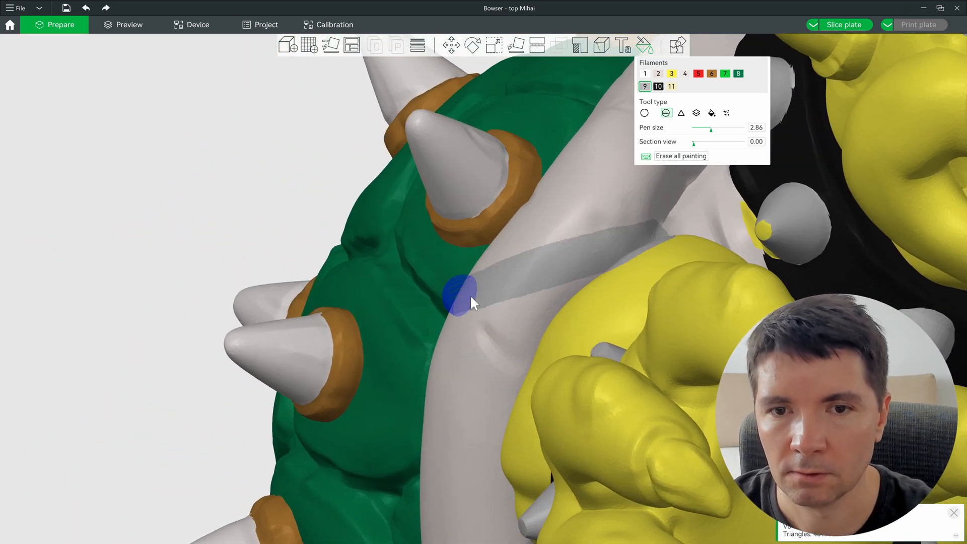
pyautogui.hotkey('ctrl', 'z')
pyautogui.moveTo(412, 190); pyautogui.dragTo(328, 174)
pyautogui.hotkey('ctrl', 'z')
pyautogui.hotkey('ctrl', 'z')
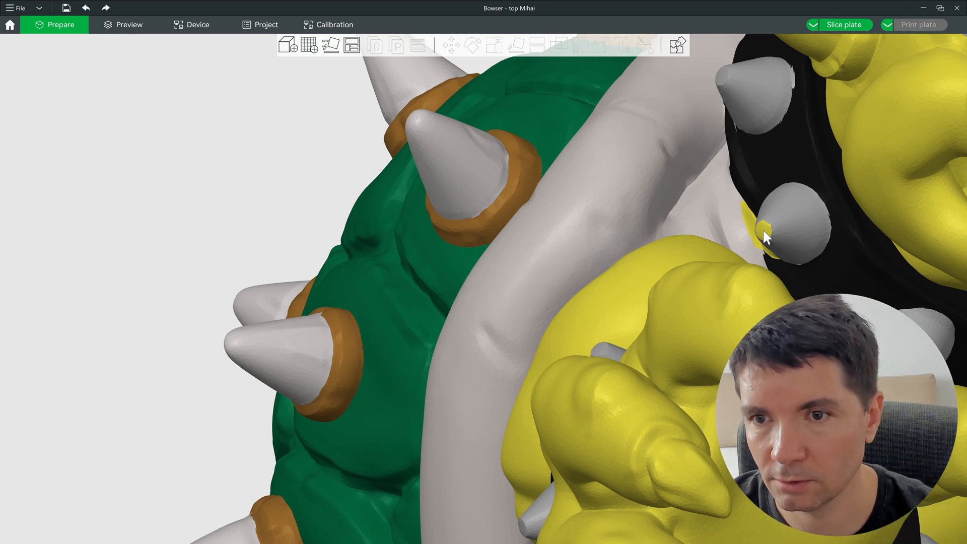
pyautogui.click(650, 129)
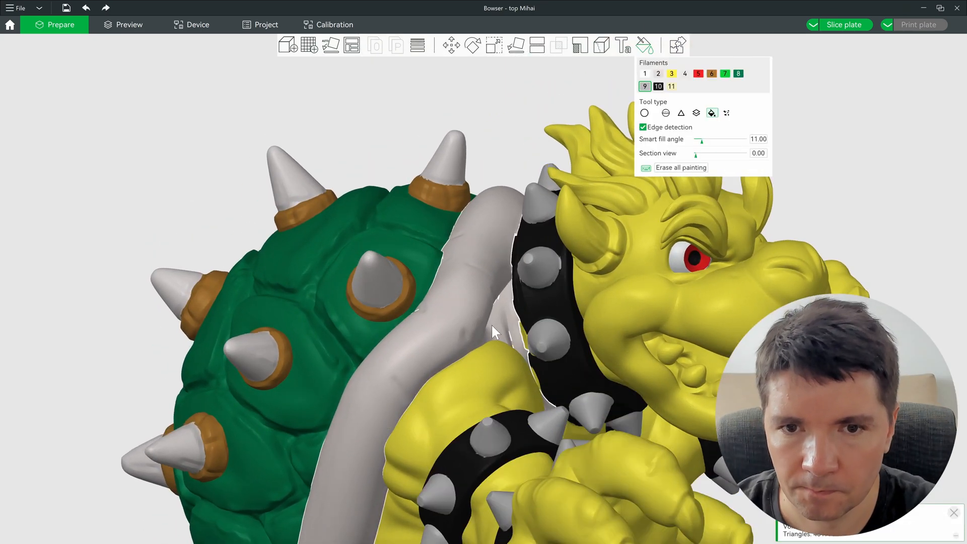
pyautogui.scroll(4, 476, 342)
pyautogui.scroll(4, 450, 374)
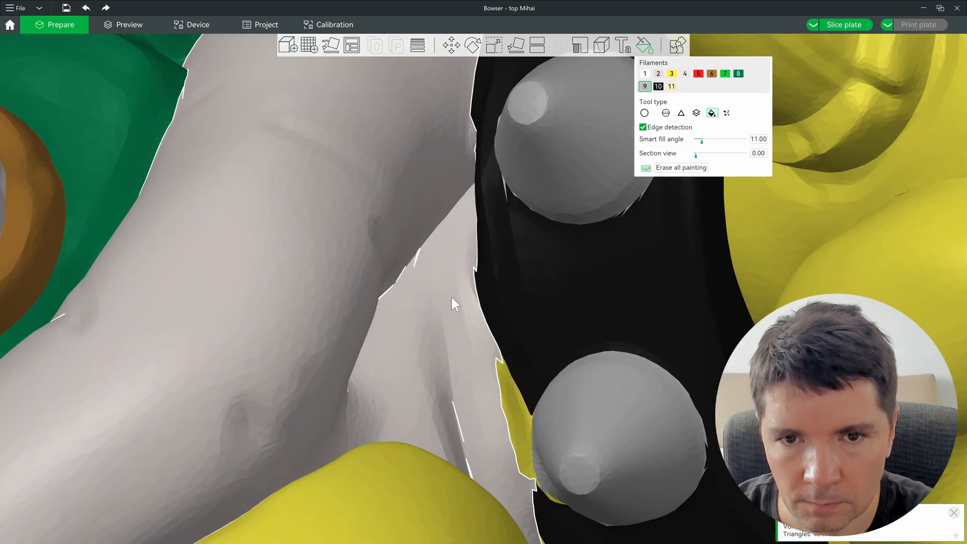
pyautogui.scroll(-2, 433, 355)
# Step: With yellow filament 3, fill the outlined beige patch, then reset the over-filled region to unpainted
pyautogui.click(672, 73)
pyautogui.keyDown('alt'); pyautogui.scroll(-6, 434, 349); pyautogui.keyUp('alt')
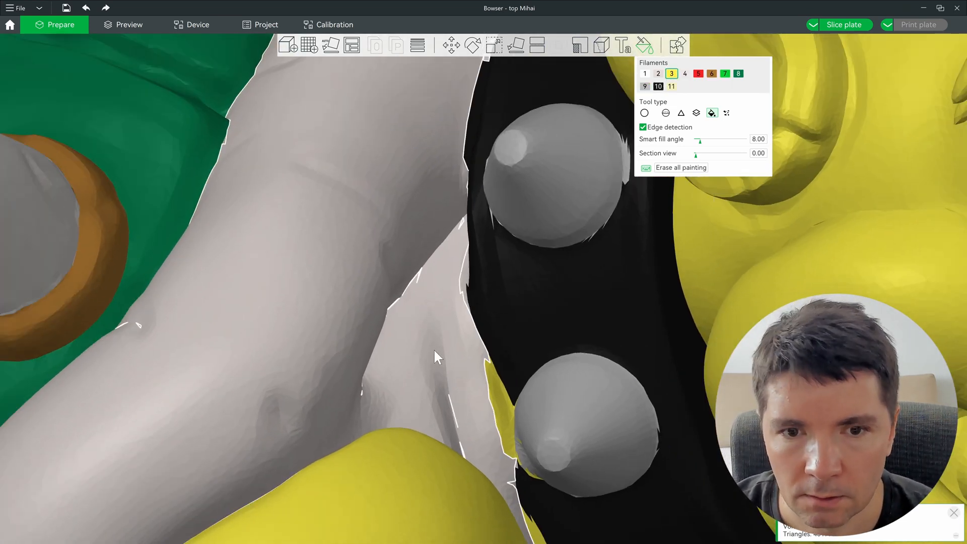
pyautogui.click(420, 357)
pyautogui.scroll(-3, 419, 355)
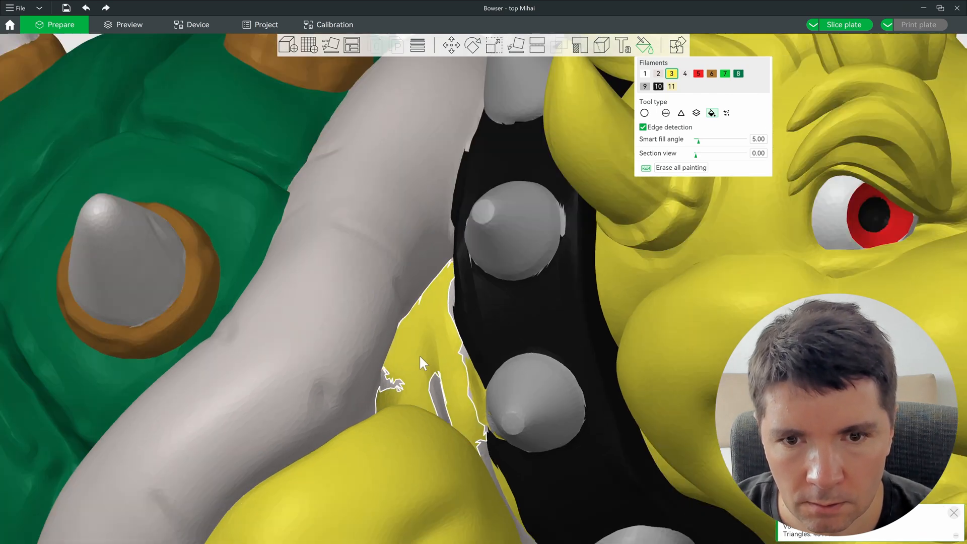
pyautogui.scroll(4, 437, 379)
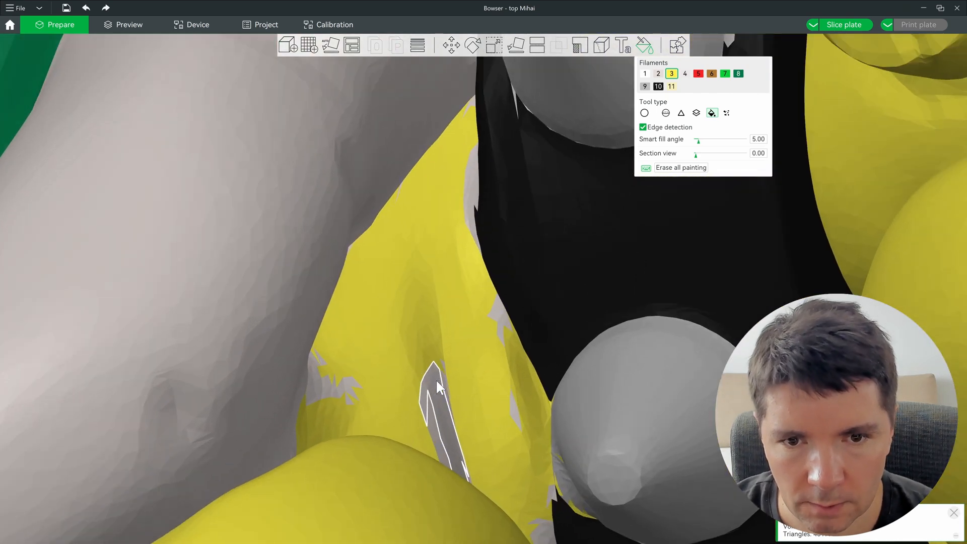
pyautogui.keyDown('shift'); pyautogui.click(405, 380); pyautogui.keyUp('shift')
# Step: Brush yellow over a small grey patch and smart-fill the grey strip beside the black collar yellow
pyautogui.moveTo(377, 358); pyautogui.dragTo(434, 213, button='right')
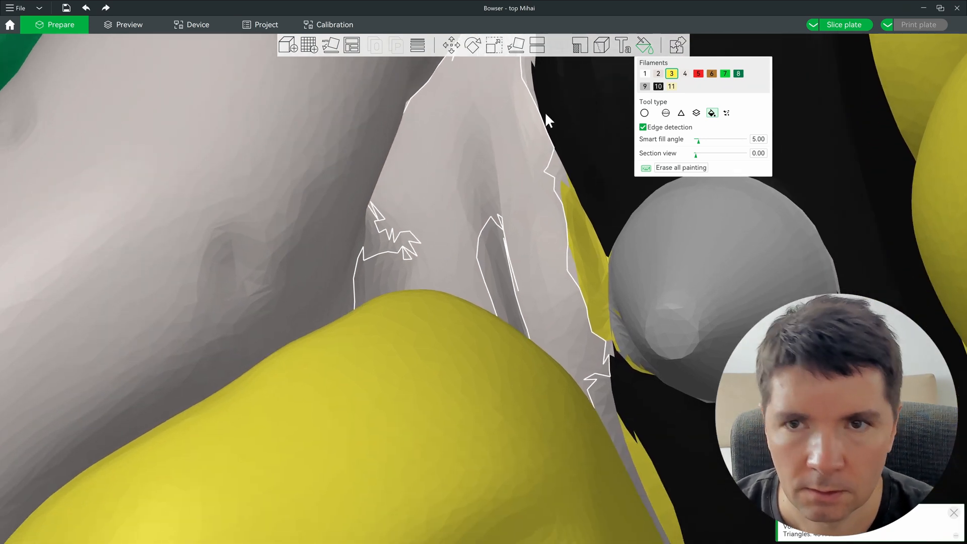
pyautogui.scroll(-5, 343, 260)
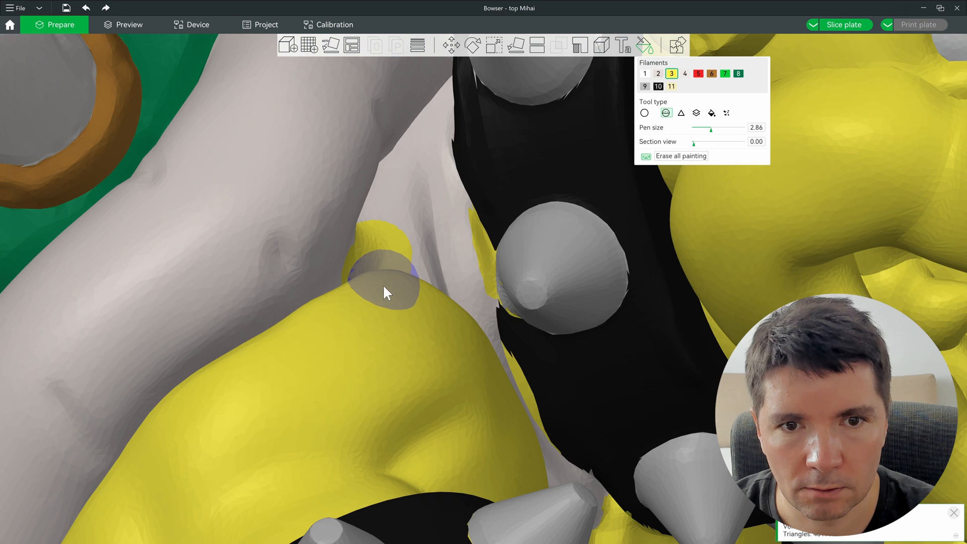
pyautogui.moveTo(391, 253); pyautogui.dragTo(427, 294)
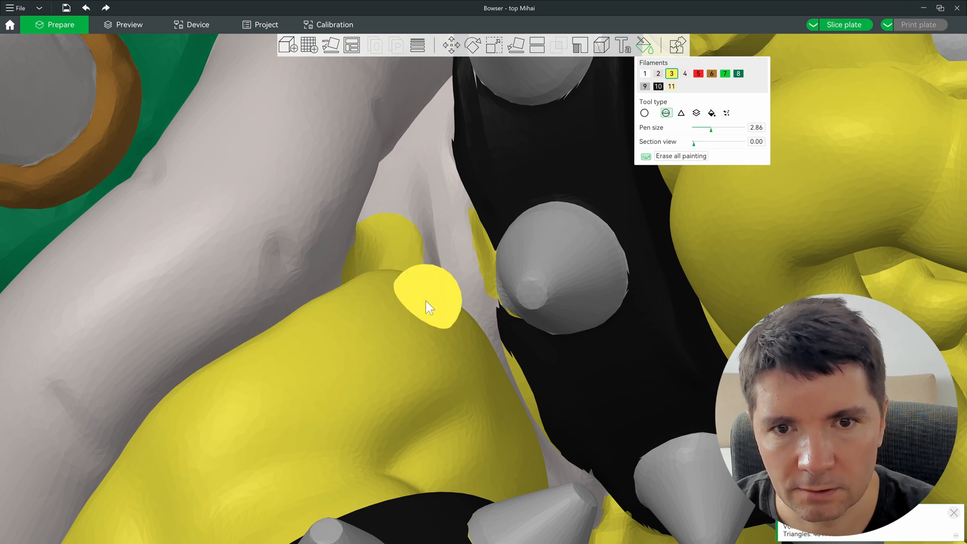
pyautogui.moveTo(401, 254); pyautogui.dragTo(366, 276, button='middle')
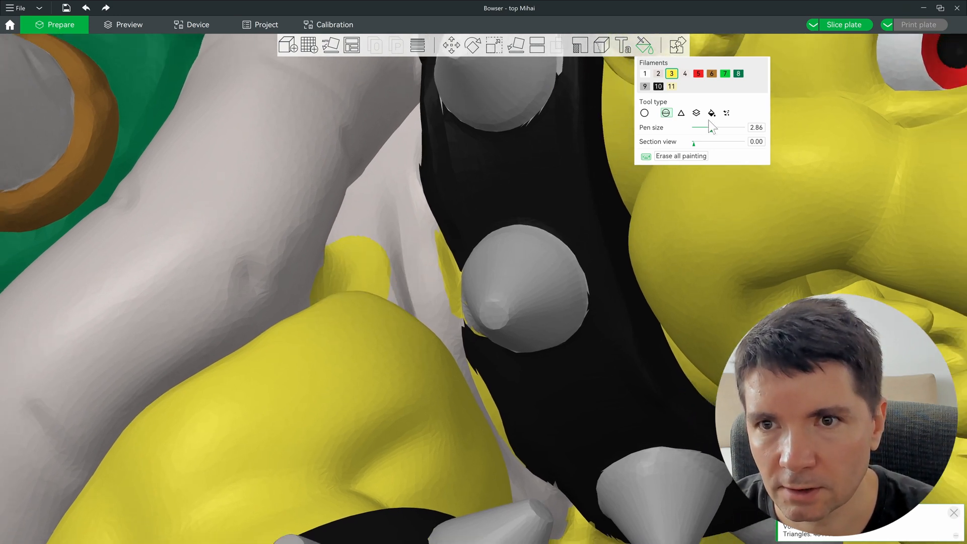
pyautogui.click(712, 113)
pyautogui.keyDown('alt'); pyautogui.scroll(-4, 396, 216); pyautogui.keyUp('alt')
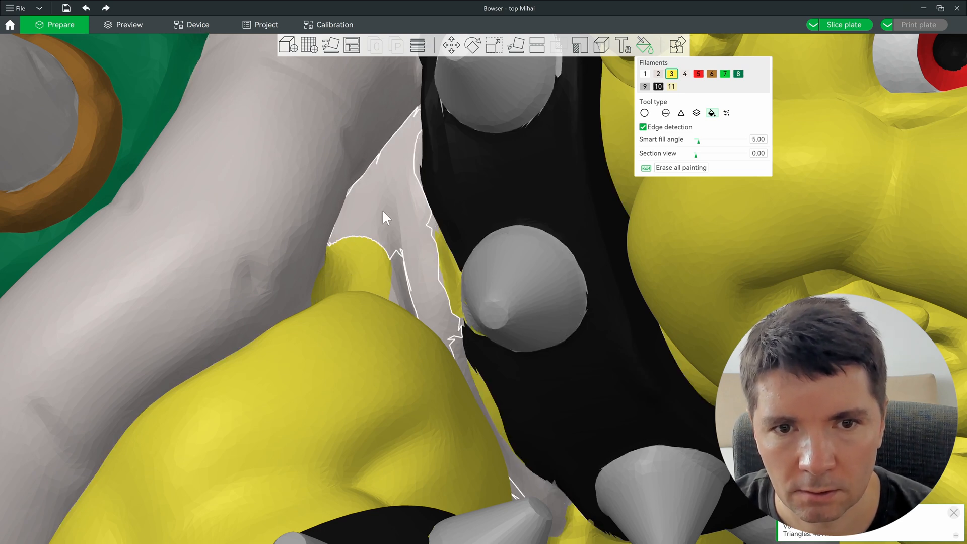
pyautogui.keyDown('alt'); pyautogui.scroll(2, 382, 211); pyautogui.keyUp('alt')
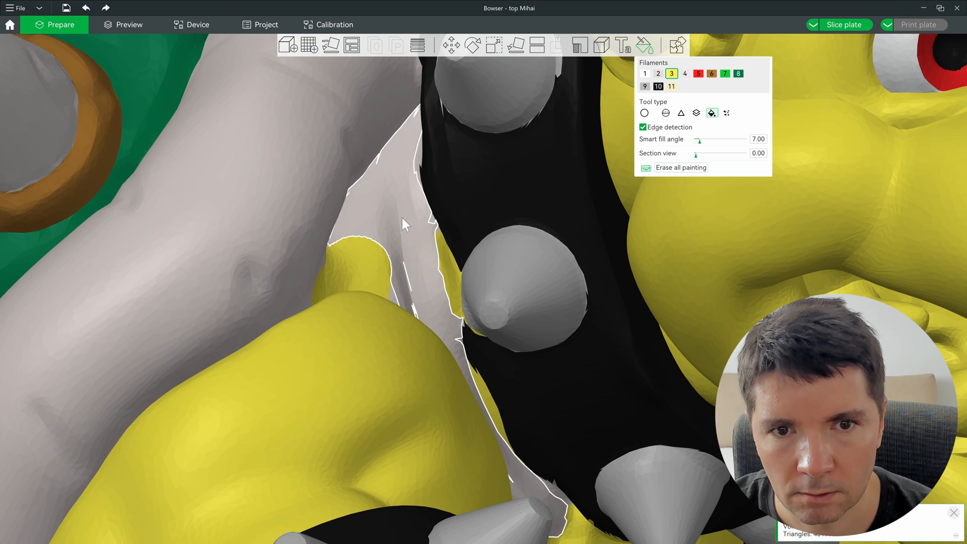
pyautogui.click(403, 222)
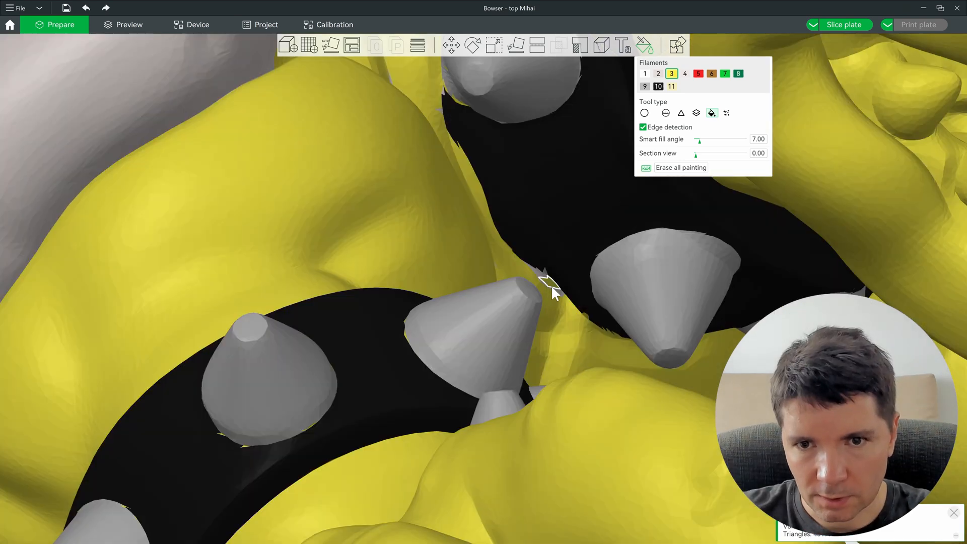
pyautogui.scroll(-8, 540, 275)
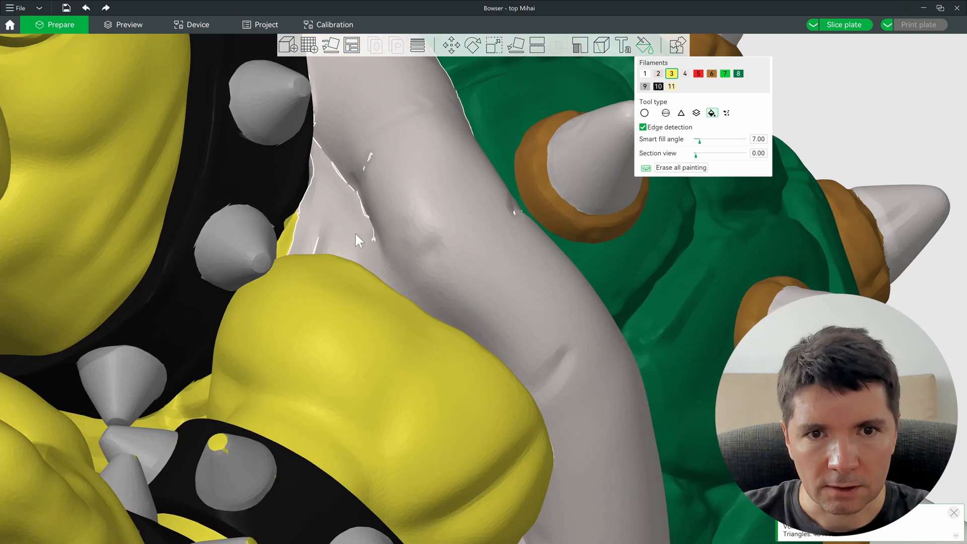
pyautogui.scroll(3, 356, 273)
# Step: Brush a yellow spot, smart-fill the outlined grey strip yellow, and brush yellow along its edge
pyautogui.click(666, 113)
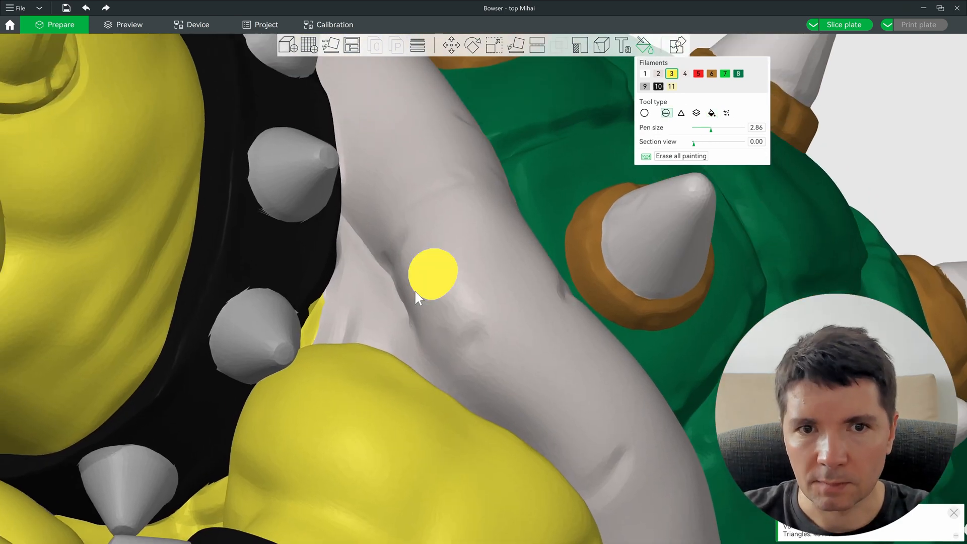
pyautogui.click(369, 287)
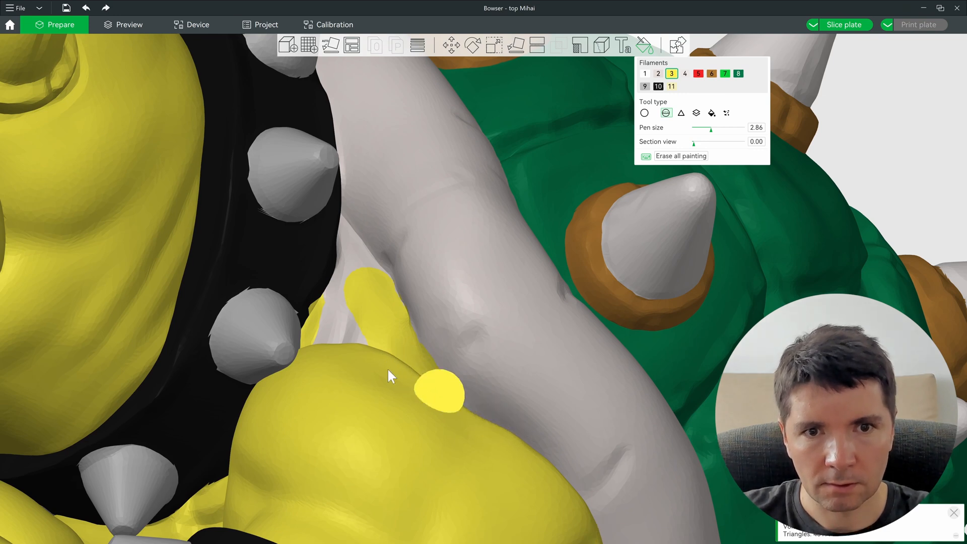
pyautogui.click(712, 113)
pyautogui.click(338, 314)
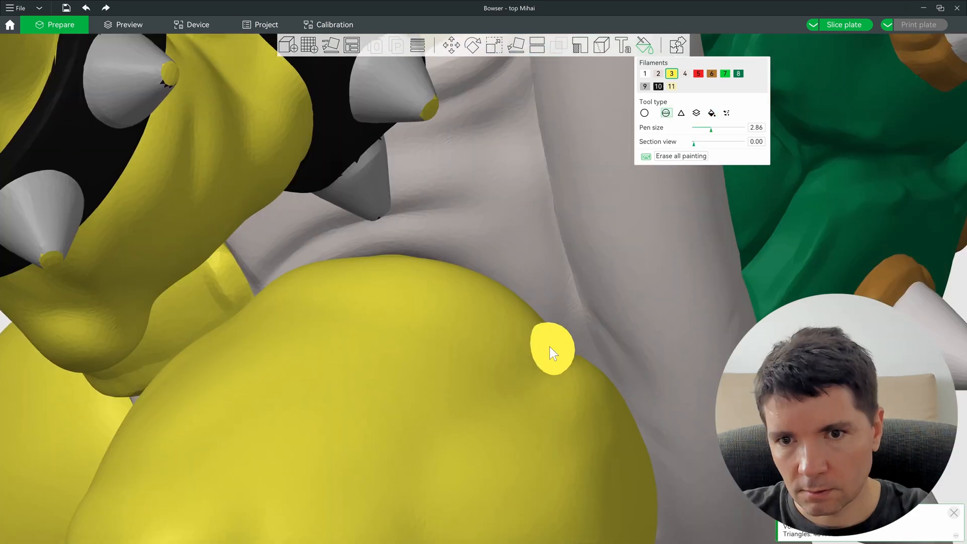
pyautogui.moveTo(549, 347); pyautogui.dragTo(557, 289, button='right')
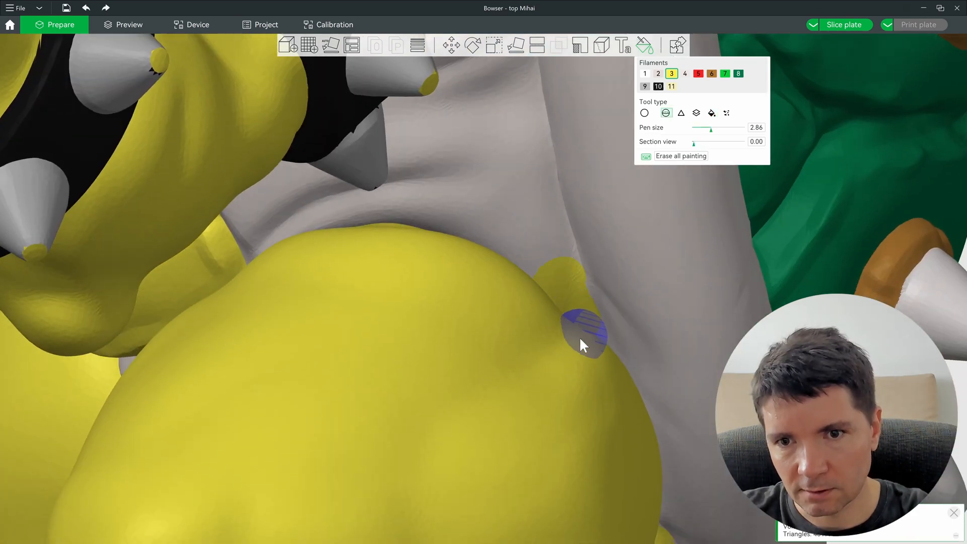
pyautogui.moveTo(575, 321); pyautogui.dragTo(551, 285)
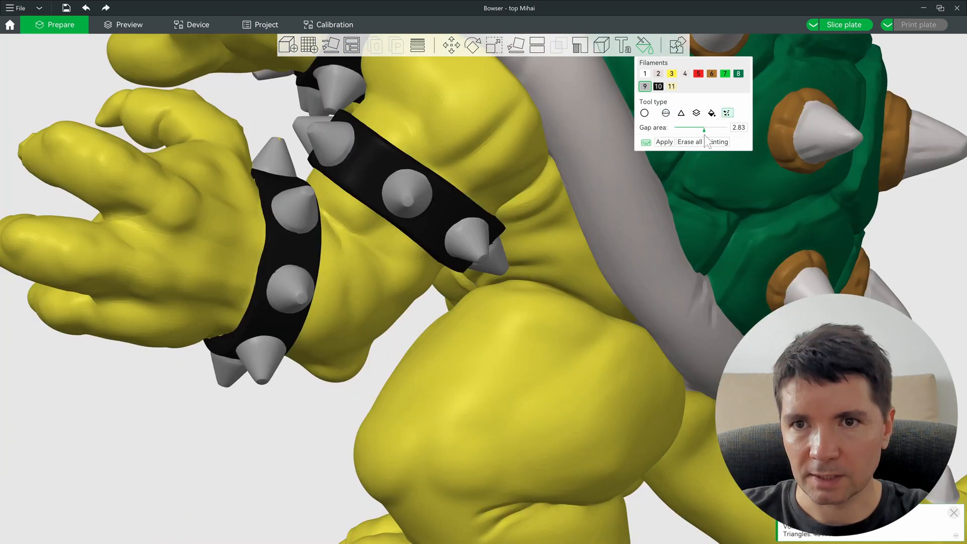
pyautogui.moveTo(279, 414); pyautogui.dragTo(264, 467)
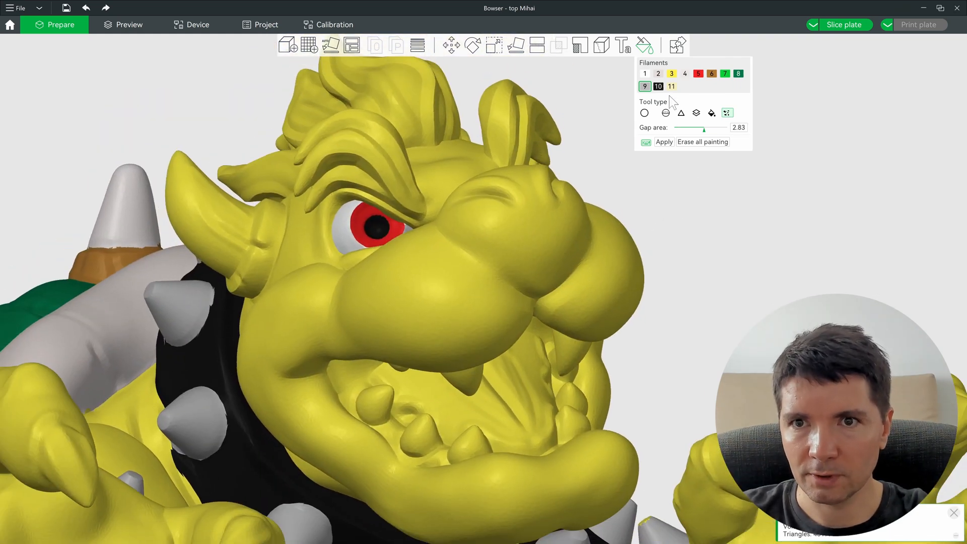
# Step: Pick beige filament 11 and smart-fill Bowser's snout beige
pyautogui.click(672, 86)
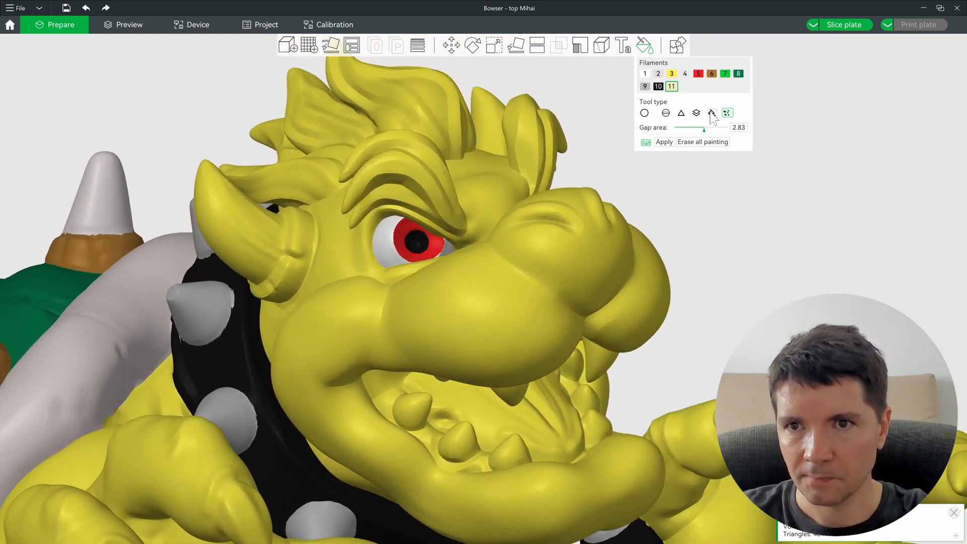
pyautogui.click(711, 113)
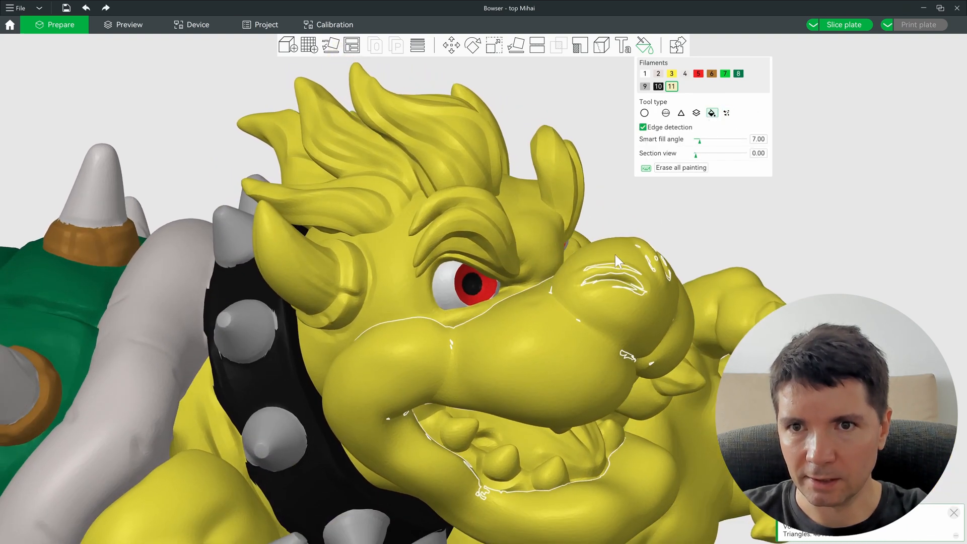
pyautogui.keyDown('alt'); pyautogui.scroll(6, 542, 343); pyautogui.keyUp('alt')
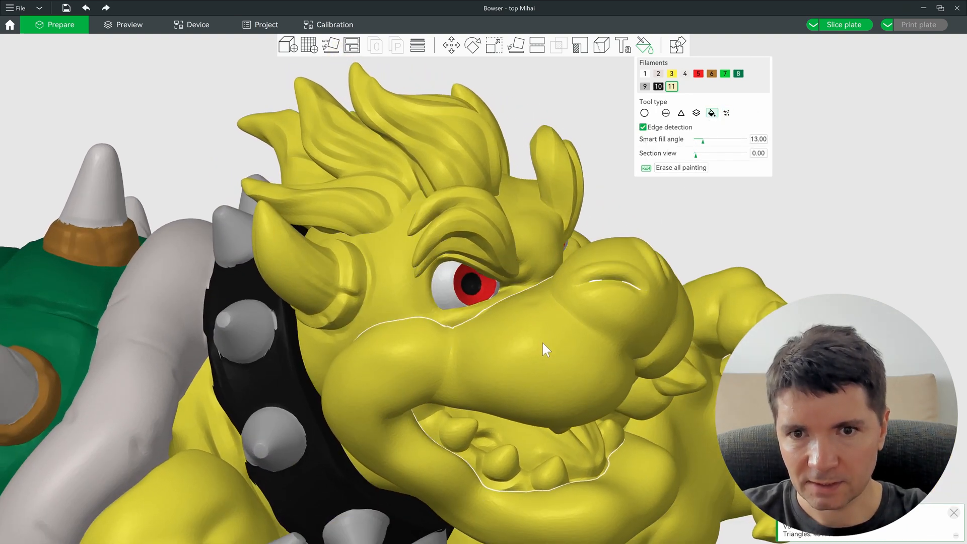
pyautogui.click(554, 354)
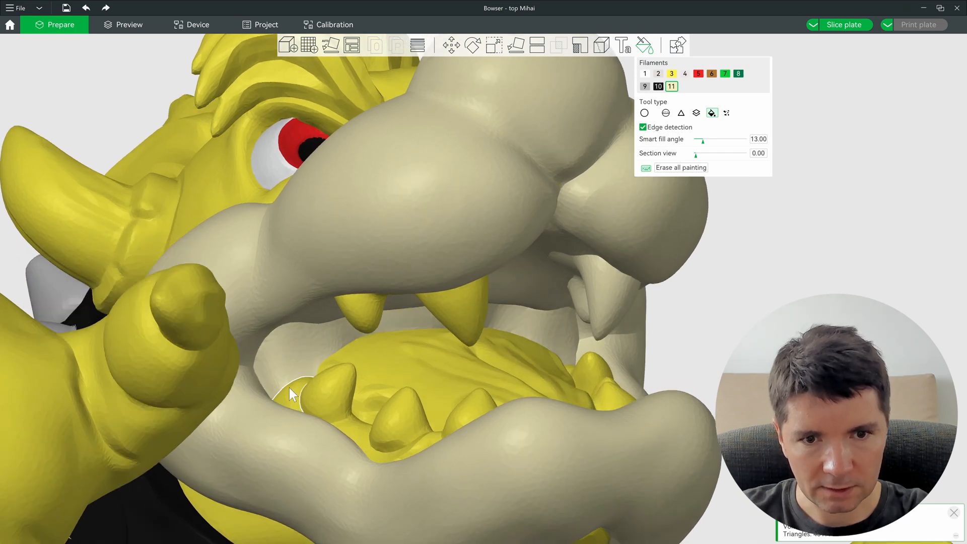
# Step: Fill the gum strips and patches around the lower teeth beige
pyautogui.click(289, 388)
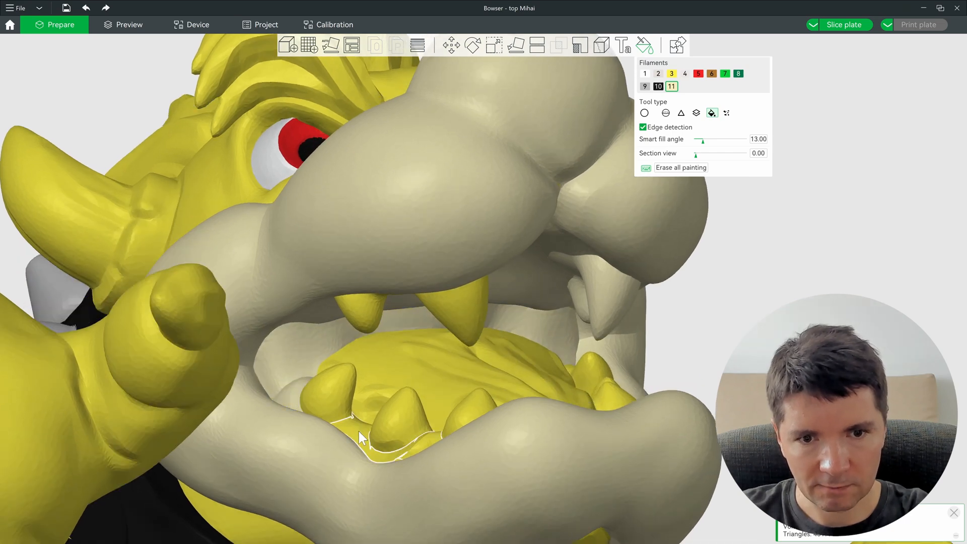
pyautogui.click(359, 432)
pyautogui.click(407, 514)
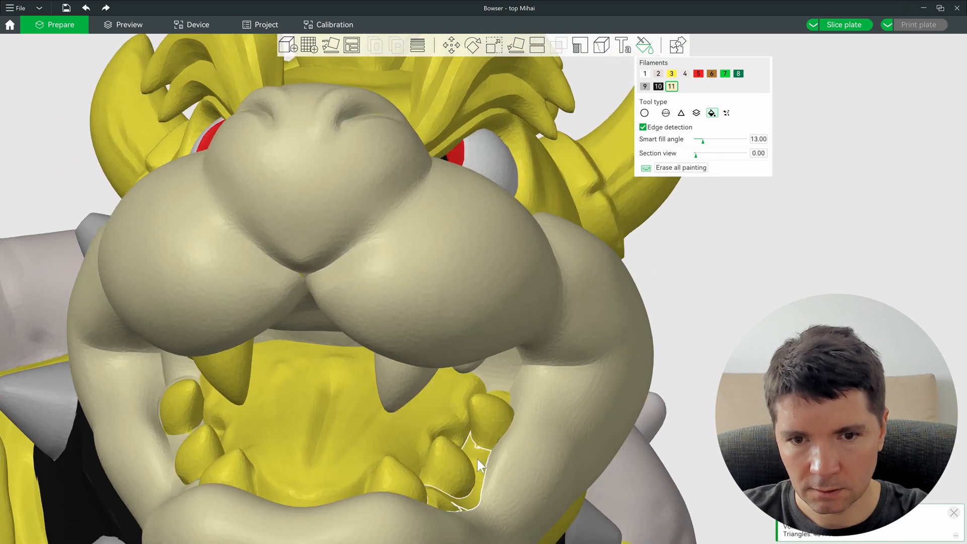
pyautogui.click(477, 458)
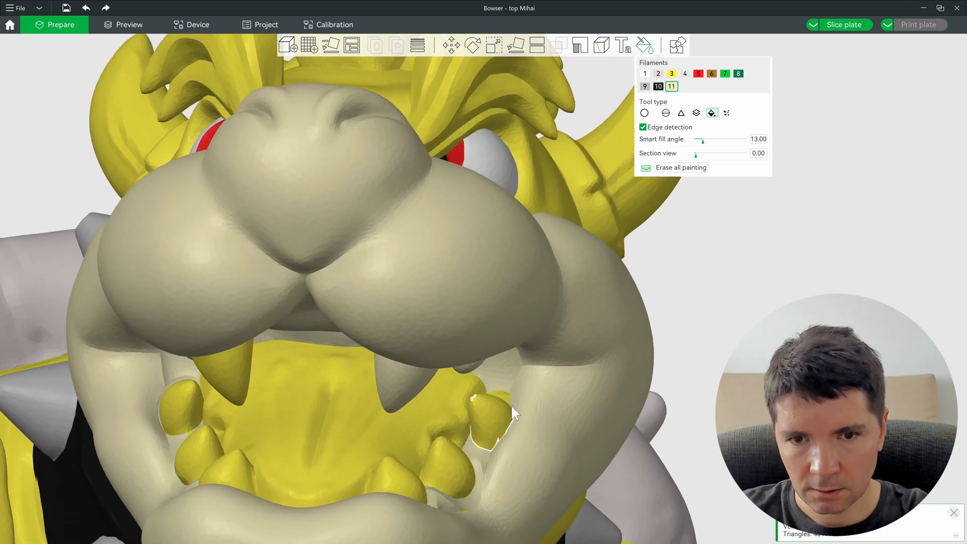
pyautogui.click(504, 397)
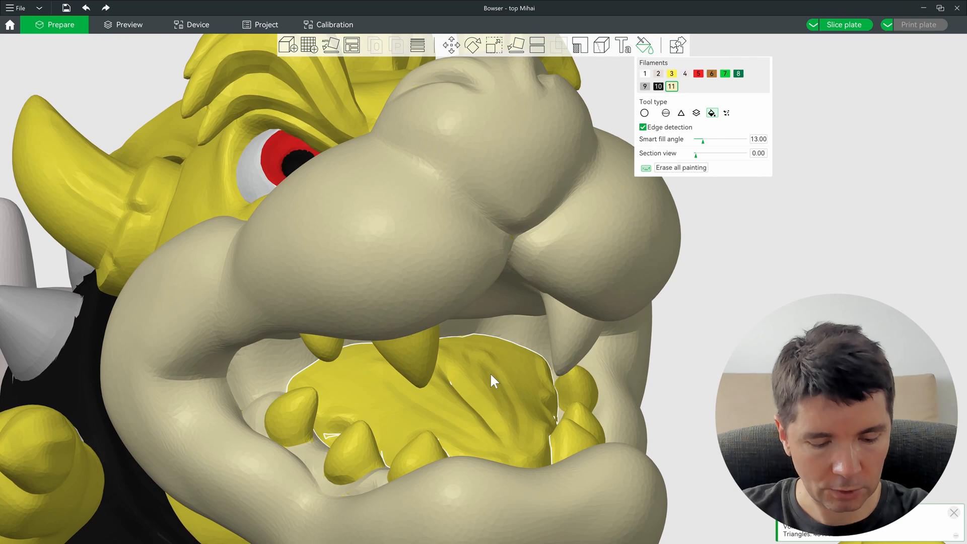
pyautogui.click(486, 379)
# Step: Switch to red filament 5, undo the brown tongue fill, and fill the tongue red
pyautogui.keyDown('ctrl'); pyautogui.moveTo(486, 379); pyautogui.dragTo(482, 409); pyautogui.keyUp('ctrl')
pyautogui.press('5')
pyautogui.click(445, 396)
pyautogui.scroll(3, 428, 431)
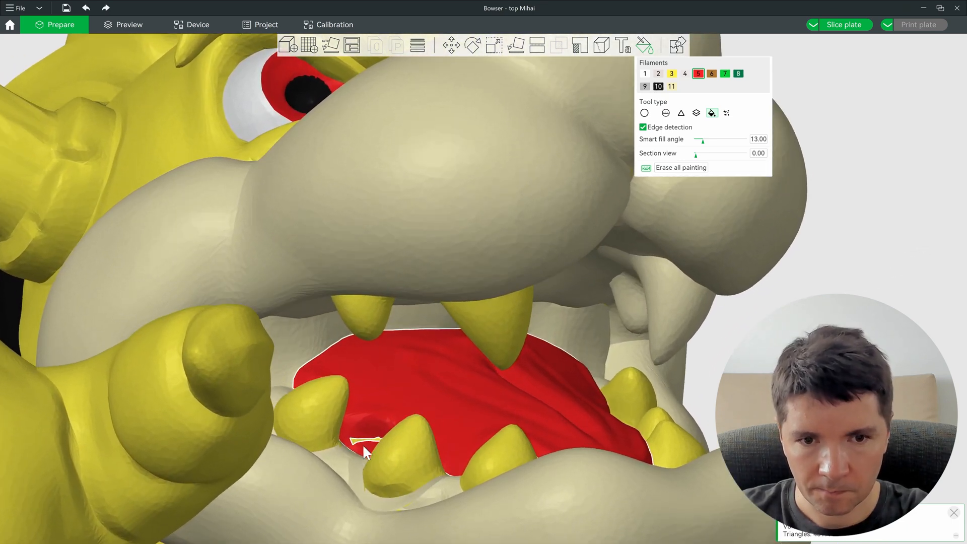
pyautogui.scroll(6, 360, 439)
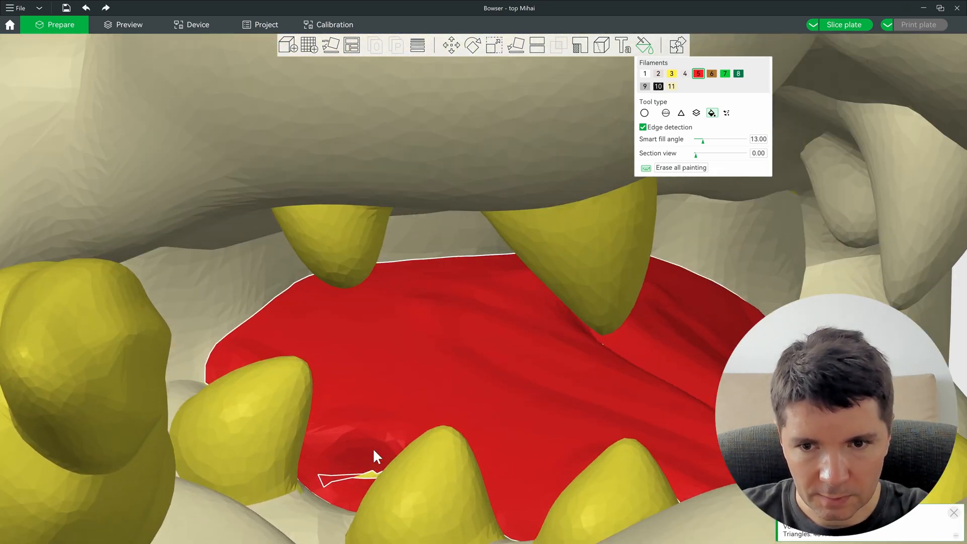
pyautogui.scroll(-5, 467, 306)
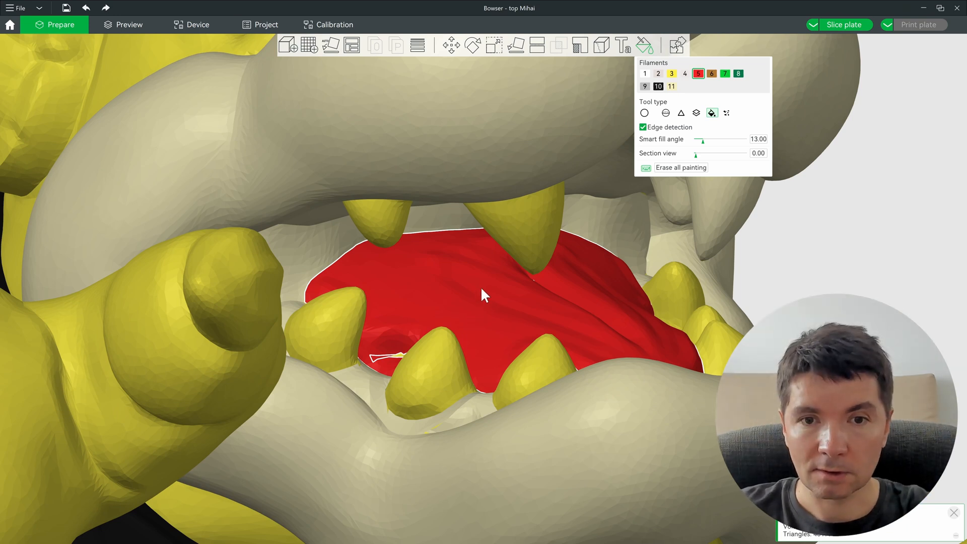
pyautogui.click(581, 313)
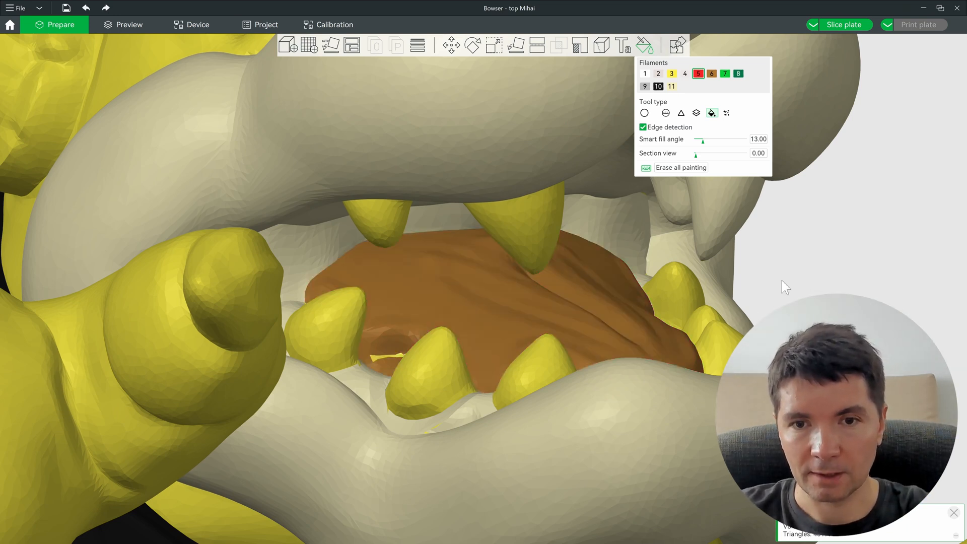
pyautogui.hotkey('ctrl', 'z')
pyautogui.keyDown('ctrl'); pyautogui.scroll(-4, 504, 300); pyautogui.keyUp('ctrl')
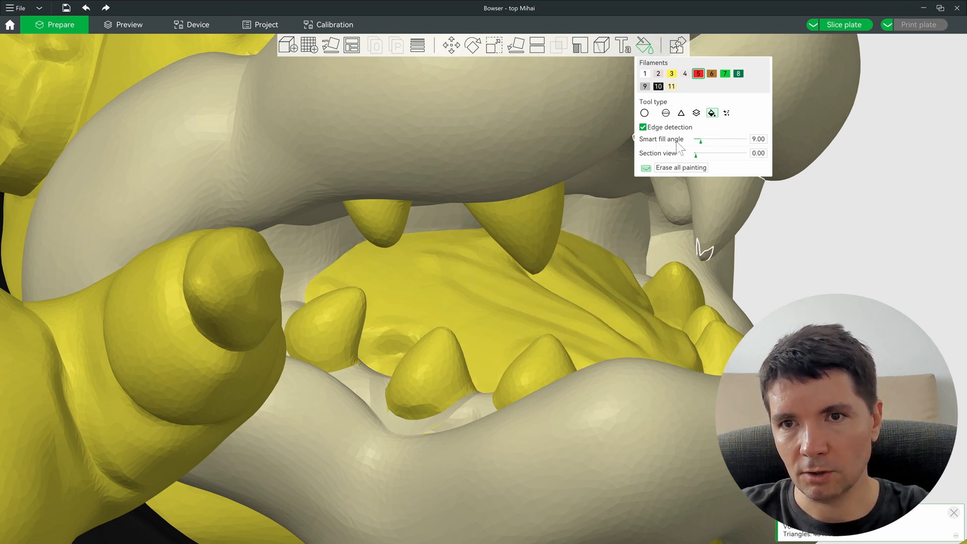
pyautogui.keyDown('ctrl'); pyautogui.scroll(-1, 491, 295); pyautogui.keyUp('ctrl')
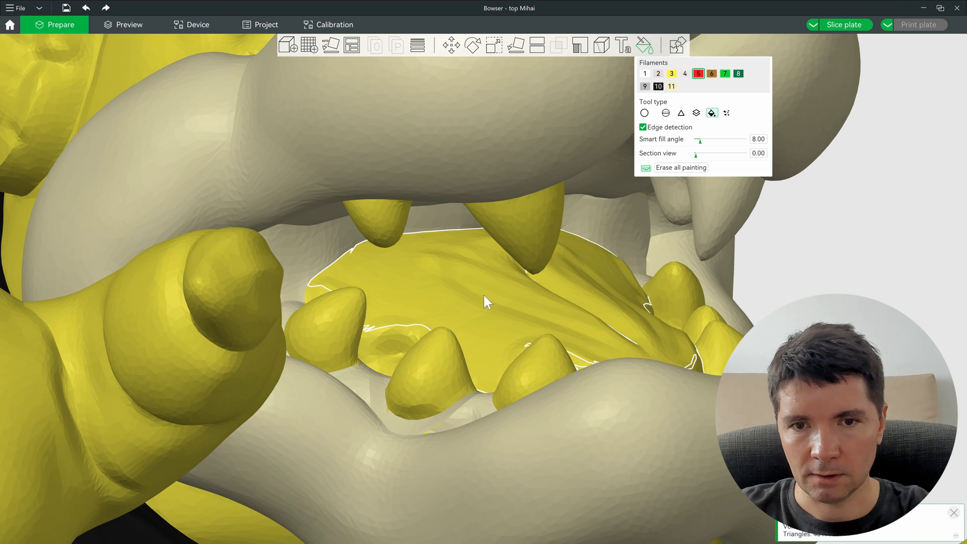
pyautogui.click(484, 293)
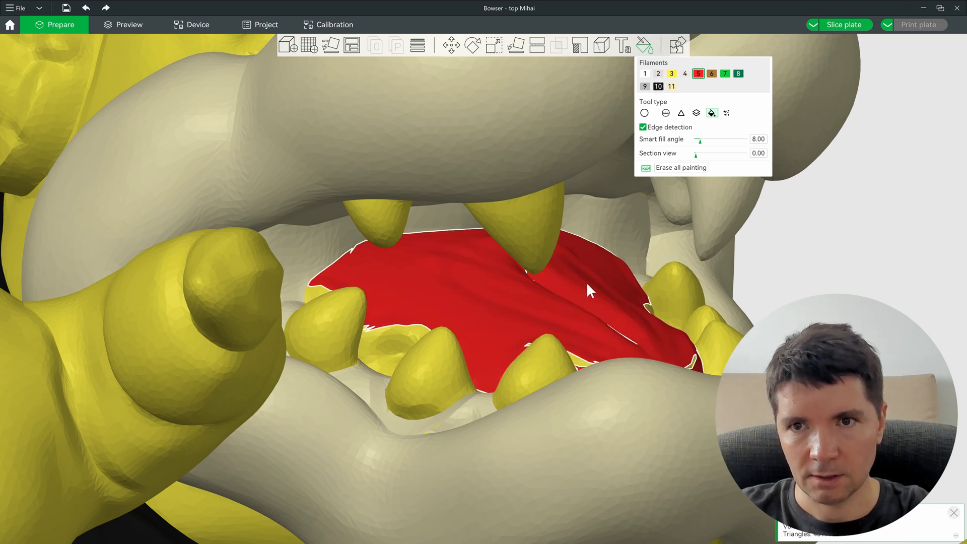
# Step: Raise the smart fill angle to 63 and paint the leftover yellow slivers by the teeth and lower lip red
pyautogui.click(711, 141)
pyautogui.moveTo(712, 140); pyautogui.dragTo(719, 141)
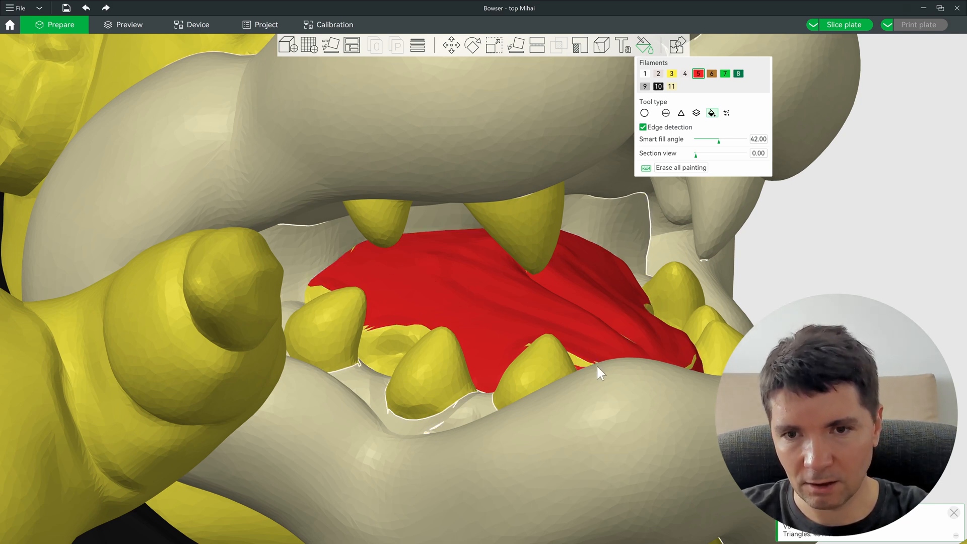
pyautogui.moveTo(719, 142); pyautogui.dragTo(741, 142)
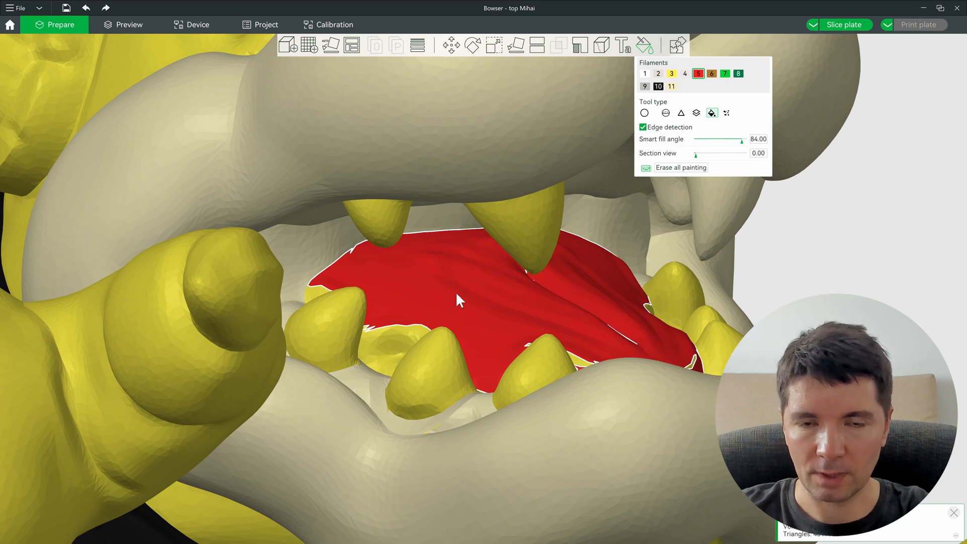
pyautogui.keyDown('ctrl'); pyautogui.scroll(-4, 450, 296); pyautogui.keyUp('ctrl')
pyautogui.scroll(3, 467, 292)
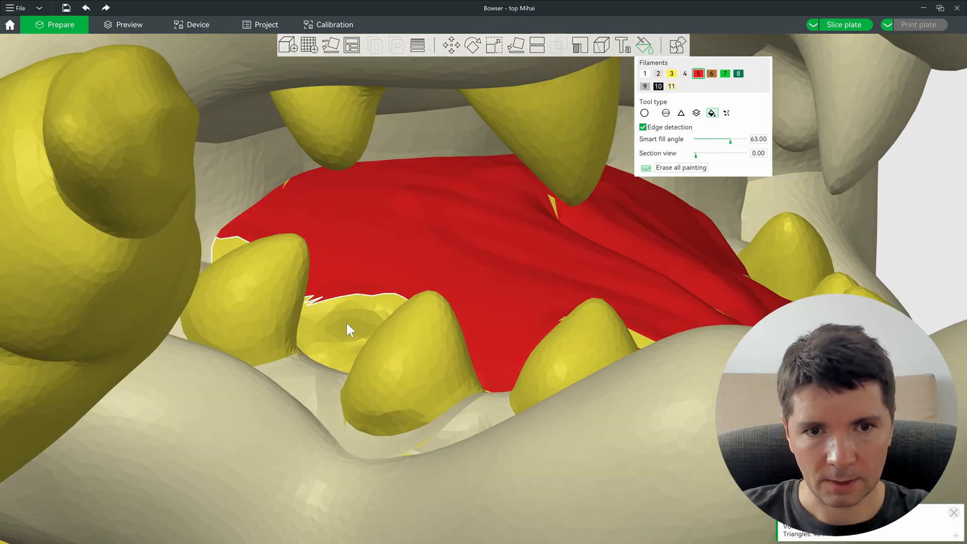
pyautogui.click(347, 321)
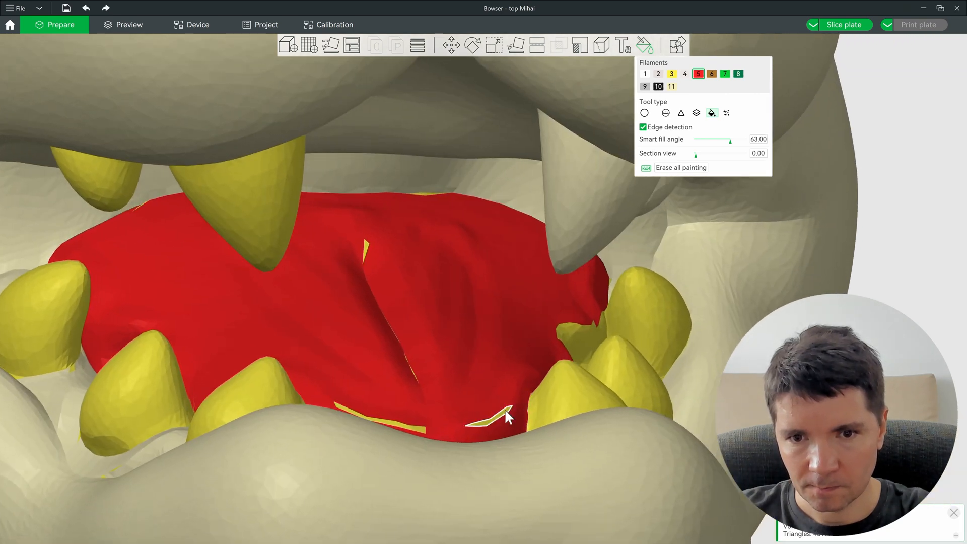
pyautogui.click(497, 416)
pyautogui.click(415, 428)
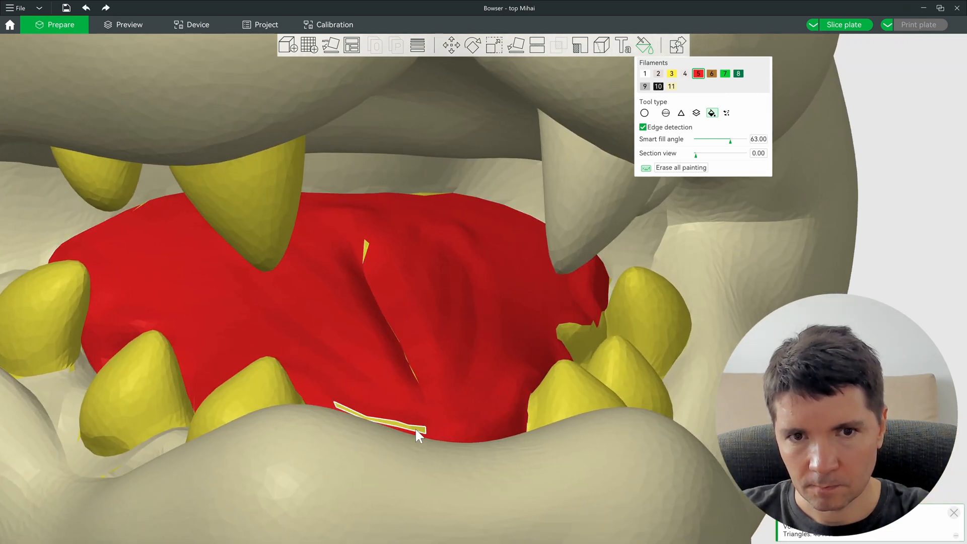
pyautogui.click(576, 337)
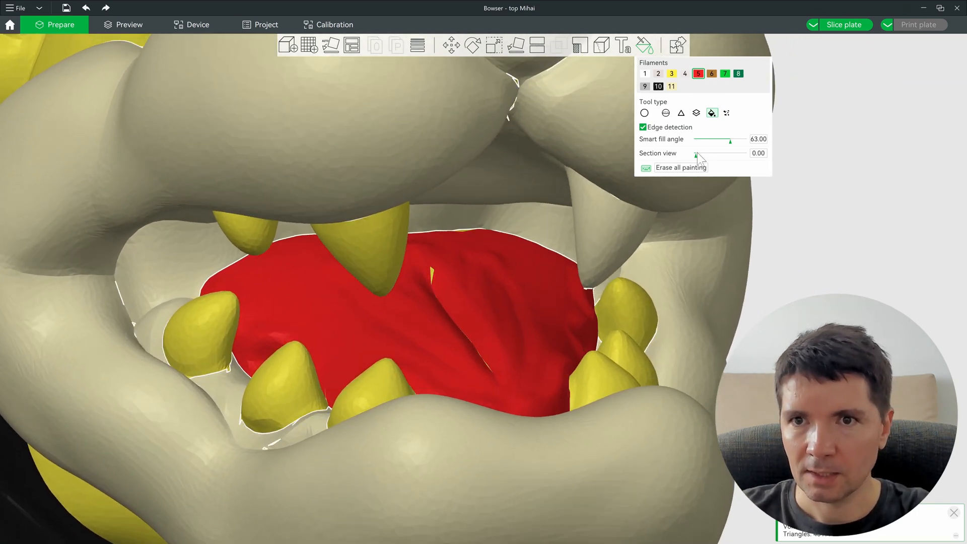
pyautogui.press('1')
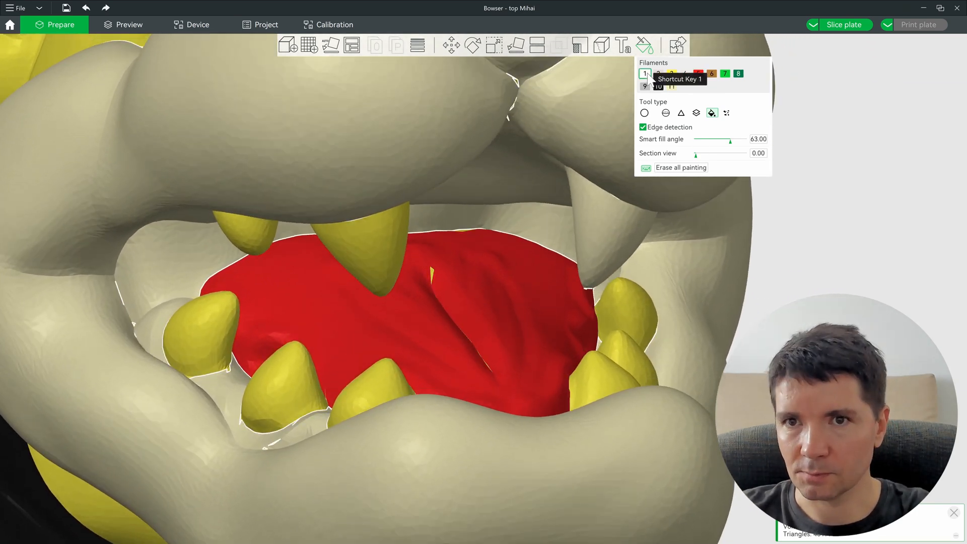
# Step: Fill the two upper teeth and all the lower teeth grey-white with filament 1
pyautogui.click(366, 237)
pyautogui.click(198, 347)
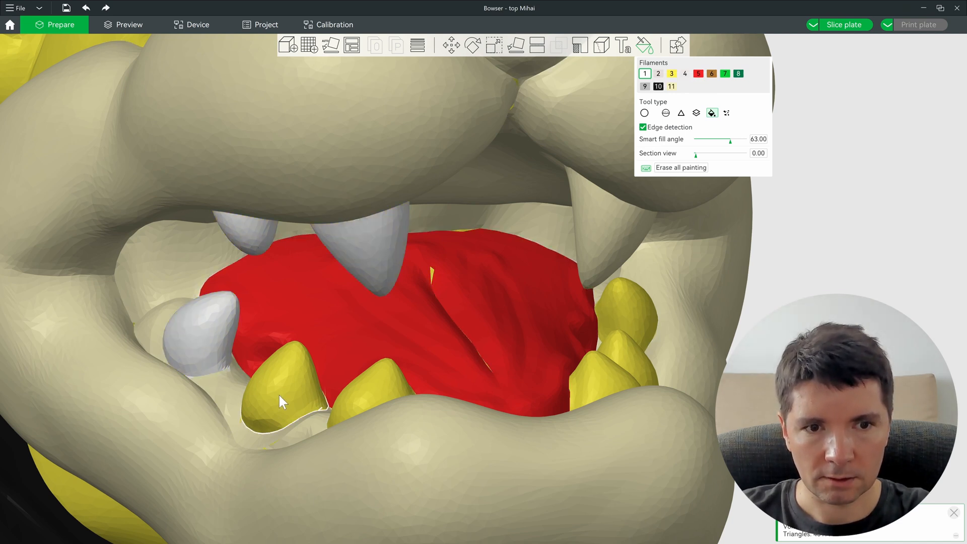
pyautogui.click(280, 400)
pyautogui.click(379, 386)
pyautogui.click(576, 373)
pyautogui.click(631, 351)
pyautogui.click(636, 312)
pyautogui.moveTo(600, 379)
pyautogui.mouseDown(button='middle')
pyautogui.moveTo(591, 397)
pyautogui.moveTo(428, 506)
pyautogui.moveTo(426, 339)
pyautogui.moveTo(401, 441)
pyautogui.moveTo(315, 439)
pyautogui.mouseUp(button='middle')
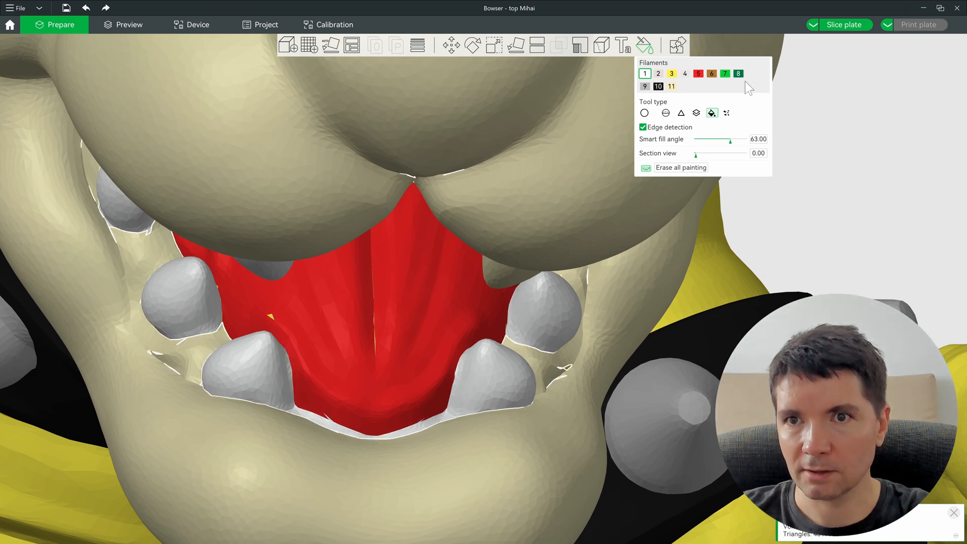
# Step: Paint the upper central fang, the small upper tooth and a yellow tooth patch grey-white
pyautogui.click(672, 87)
pyautogui.keyDown('ctrl'); pyautogui.scroll(-6, 423, 429); pyautogui.keyUp('ctrl')
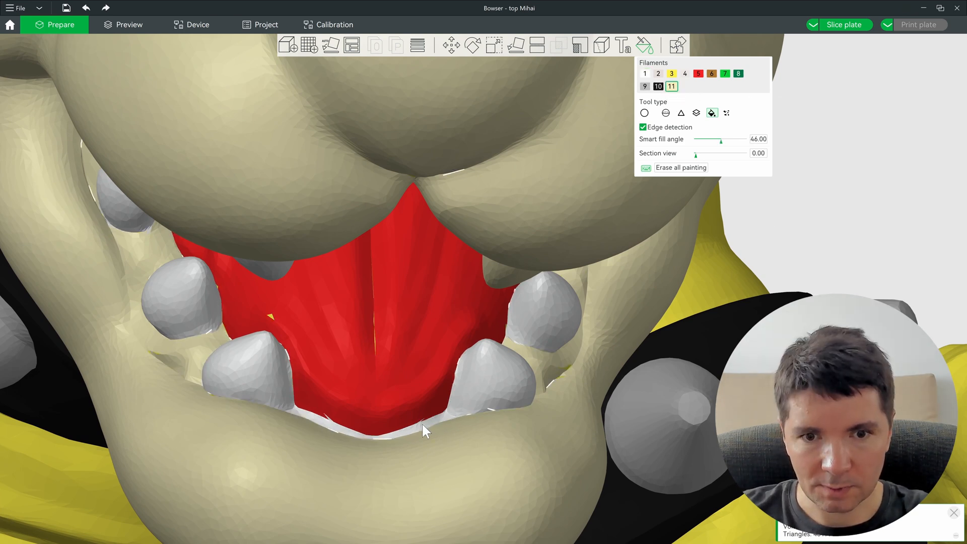
pyautogui.keyDown('ctrl'); pyautogui.scroll(-3, 421, 423); pyautogui.keyUp('ctrl')
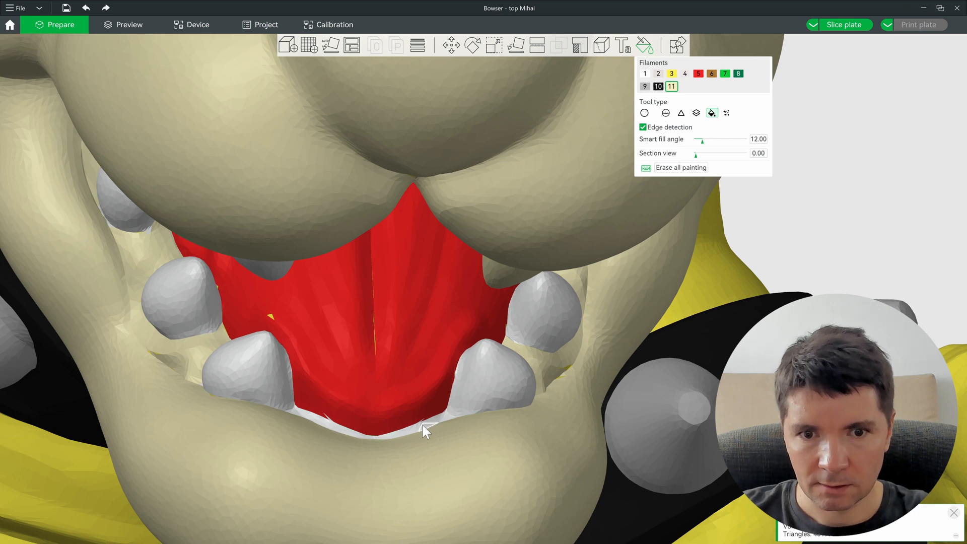
pyautogui.keyDown('ctrl'); pyautogui.scroll(-1, 422, 424); pyautogui.keyUp('ctrl')
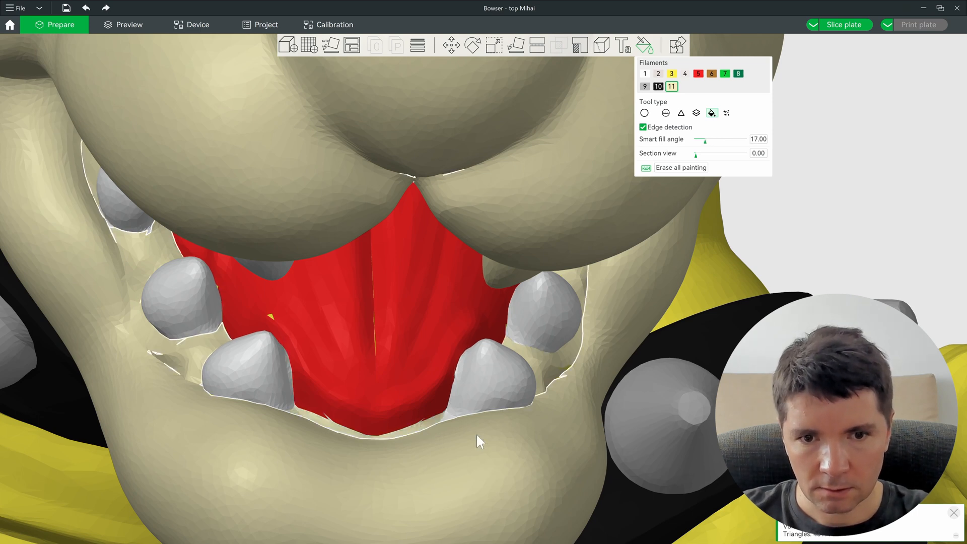
pyautogui.scroll(5, 421, 471)
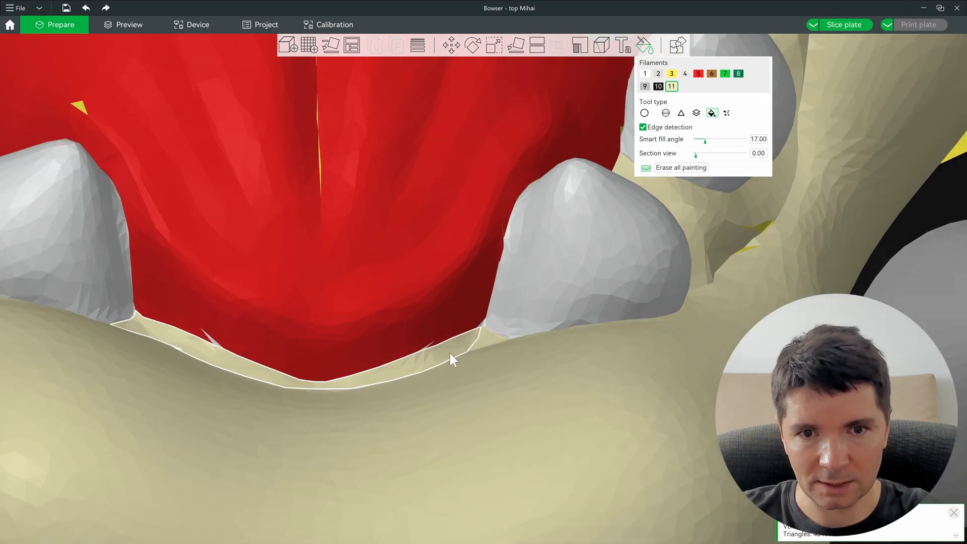
pyautogui.scroll(-10, 464, 364)
pyautogui.moveTo(464, 364); pyautogui.dragTo(555, 346)
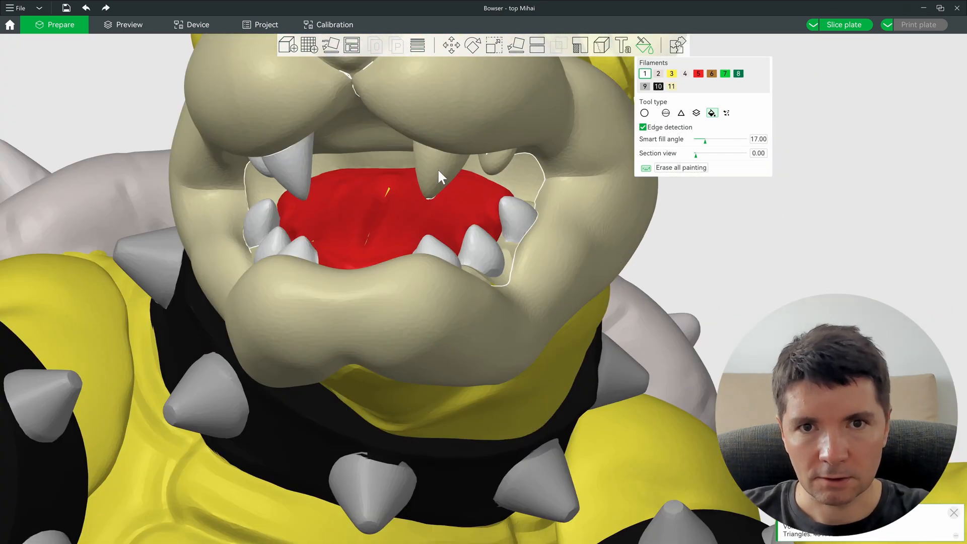
pyautogui.keyDown('alt'); pyautogui.scroll(-8, 439, 171); pyautogui.keyUp('alt')
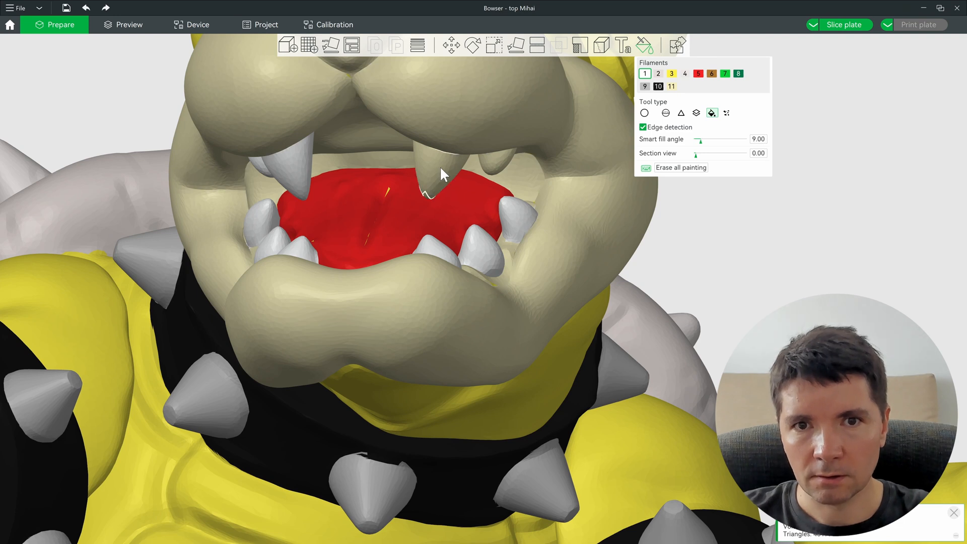
pyautogui.keyDown('alt'); pyautogui.scroll(4, 440, 165); pyautogui.keyUp('alt')
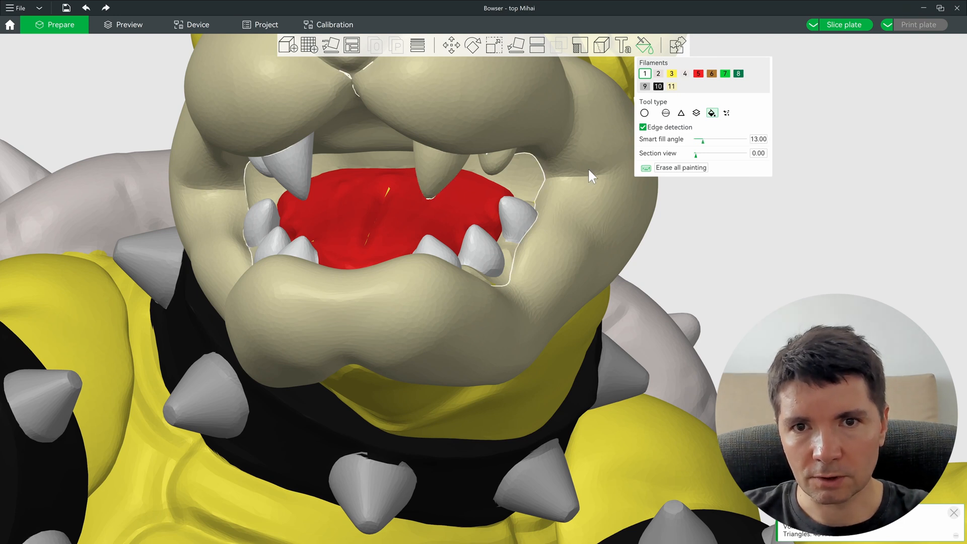
pyautogui.keyDown('alt'); pyautogui.scroll(-3, 449, 166); pyautogui.keyUp('alt')
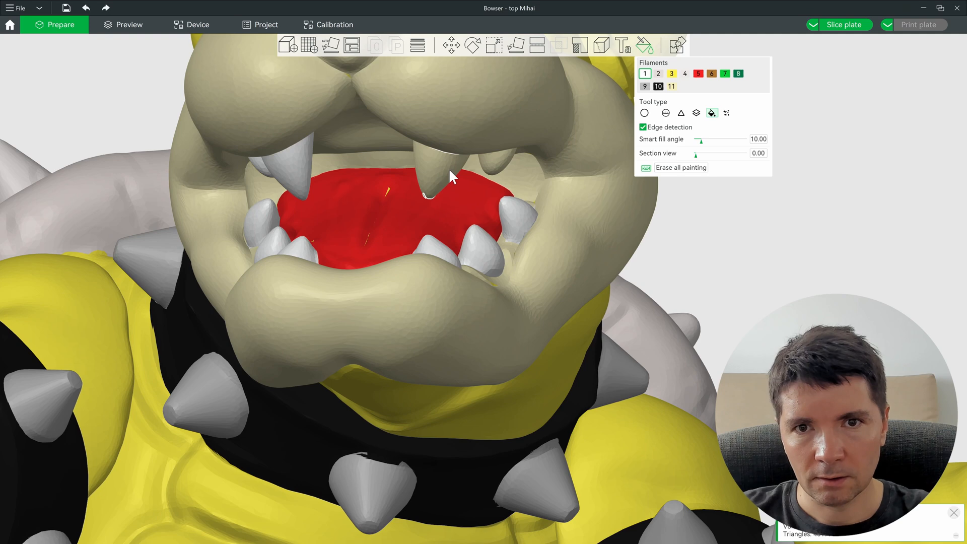
pyautogui.click(448, 168)
pyautogui.keyDown('alt'); pyautogui.scroll(1, 503, 162); pyautogui.keyUp('alt')
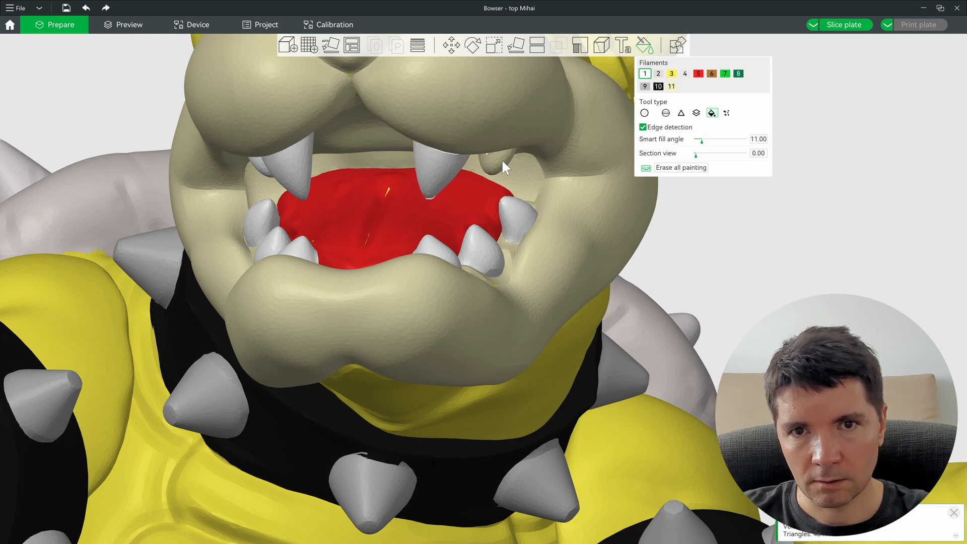
pyautogui.click(502, 159)
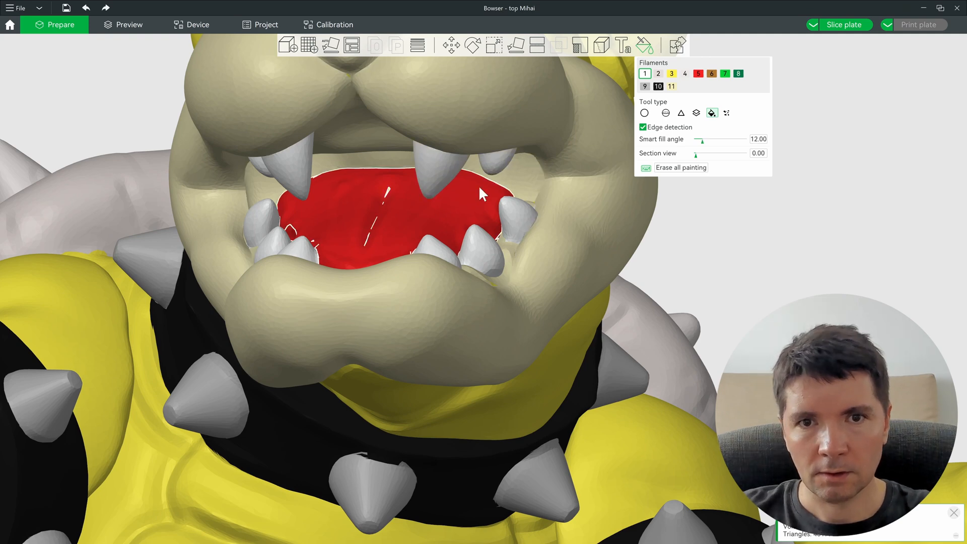
pyautogui.scroll(6, 481, 110)
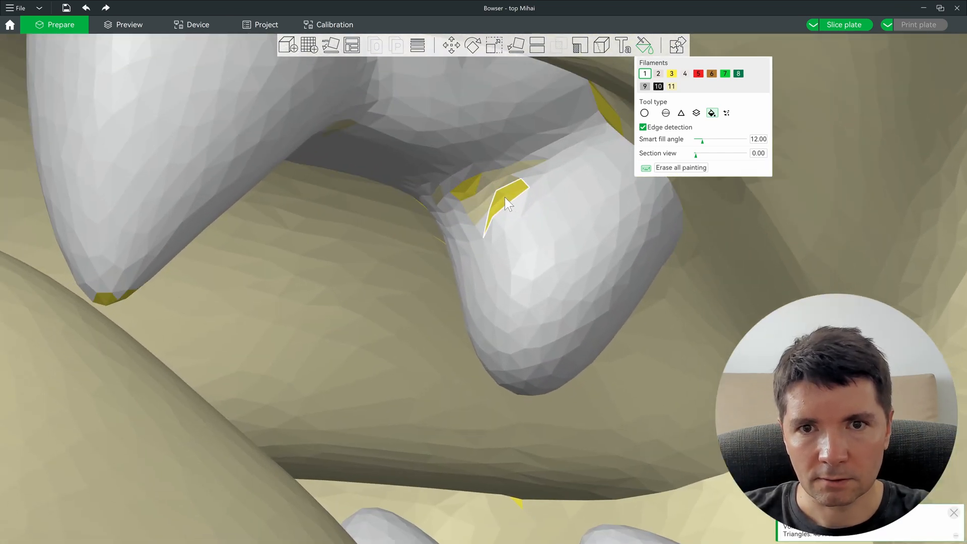
pyautogui.click(487, 189)
pyautogui.scroll(-2, 107, 300)
pyautogui.scroll(-6, 524, 195)
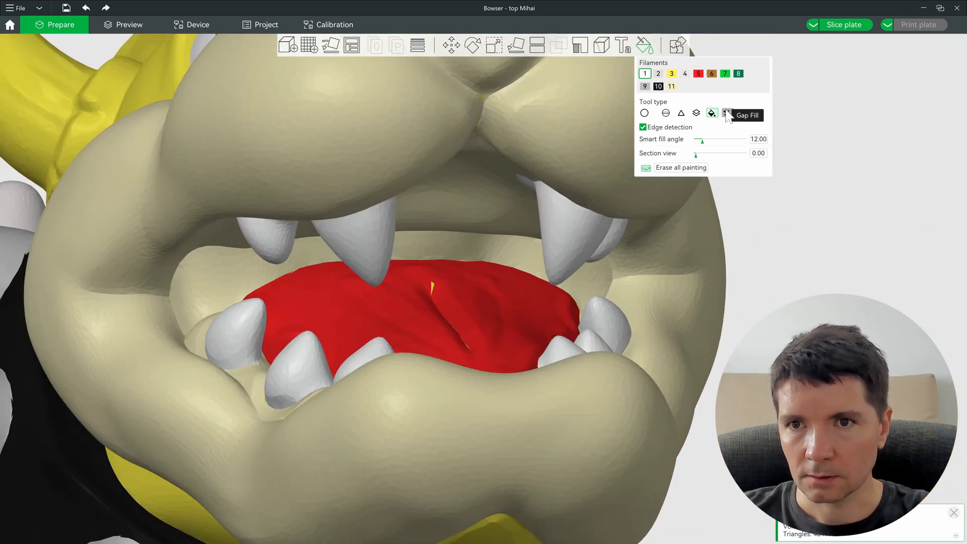
pyautogui.click(727, 113)
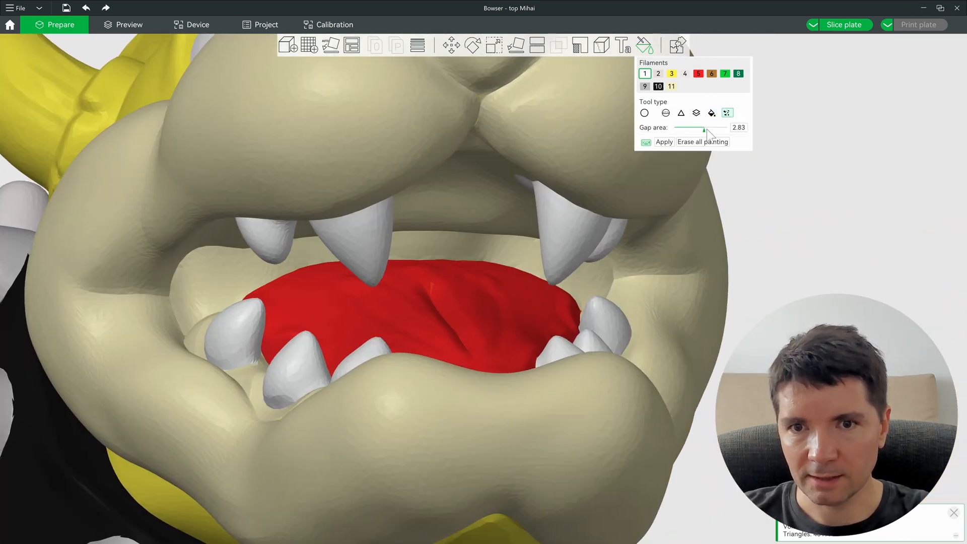
# Step: Brush beige filament 11 over the upper fang's left edge with the sphere brush
pyautogui.moveTo(660, 152); pyautogui.dragTo(651, 151)
pyautogui.click(664, 142)
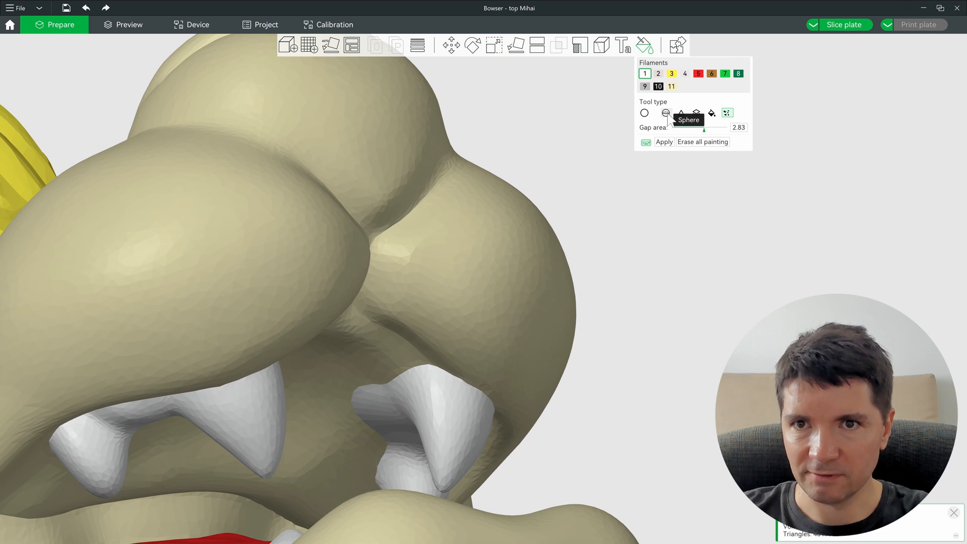
pyautogui.click(673, 86)
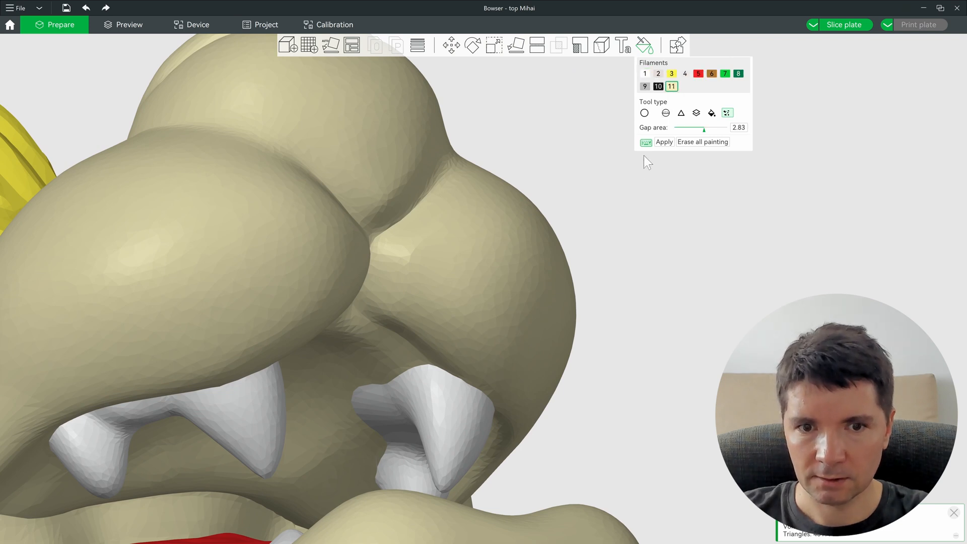
pyautogui.click(665, 113)
pyautogui.moveTo(357, 396)
pyautogui.mouseDown()
pyautogui.moveTo(366, 419)
pyautogui.moveTo(357, 381)
pyautogui.mouseUp()
pyautogui.scroll(-4, 718, 301)
pyautogui.scroll(-6, 719, 302)
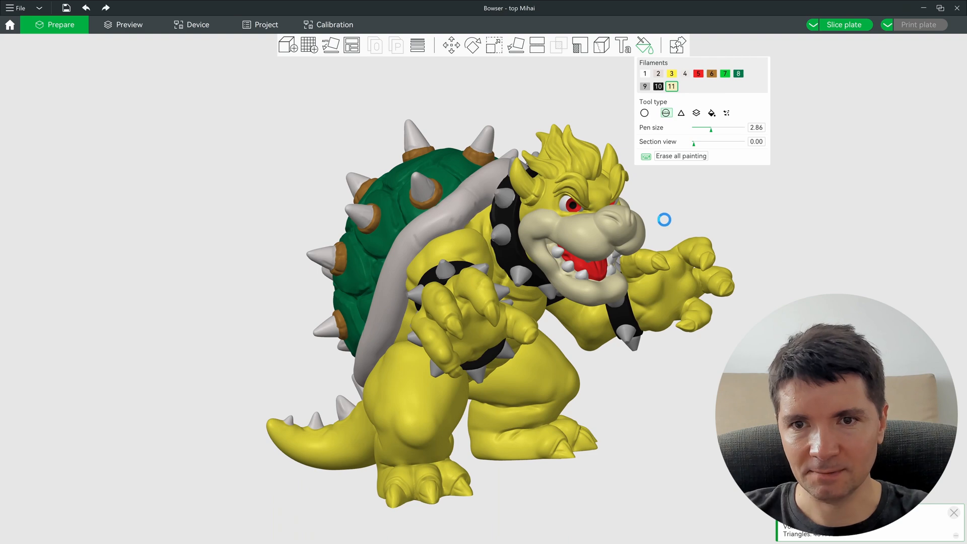
pyautogui.scroll(6, 691, 328)
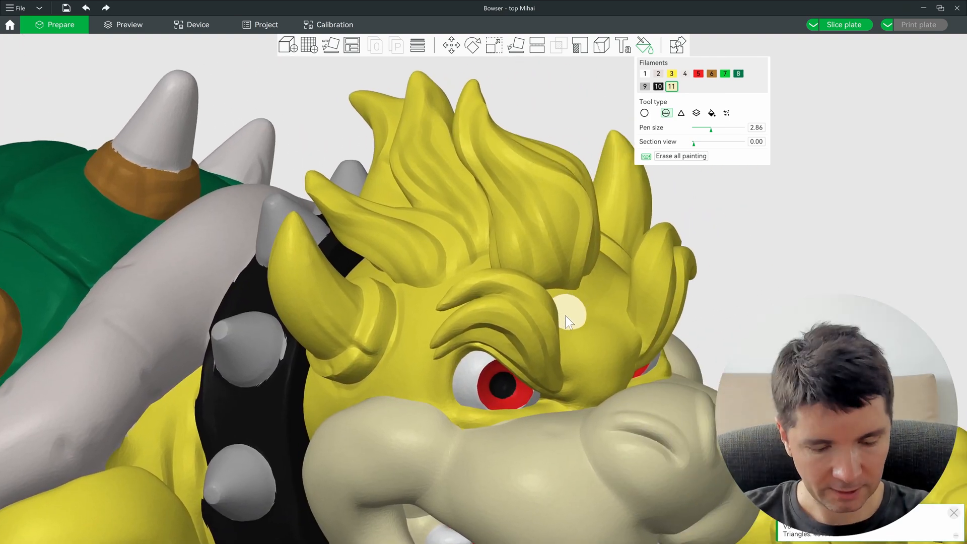
# Step: Select red filament 5 with Smart fill and fill the upper and lower eyebrows red
pyautogui.press('5')
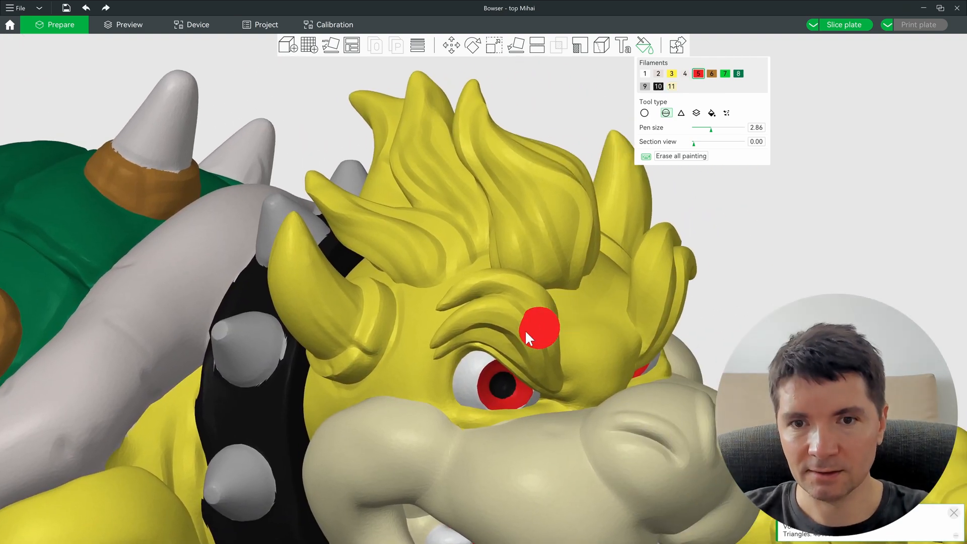
pyautogui.click(712, 114)
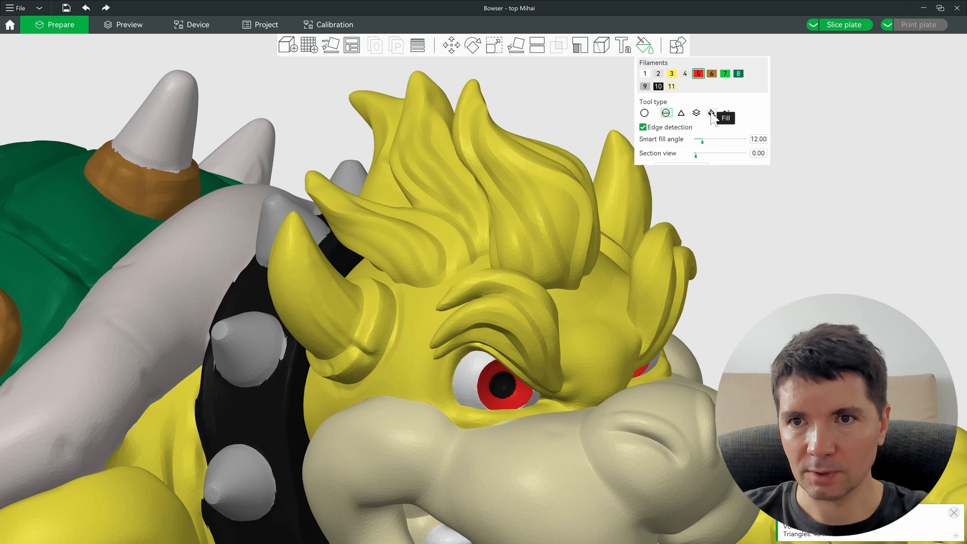
pyautogui.click(527, 310)
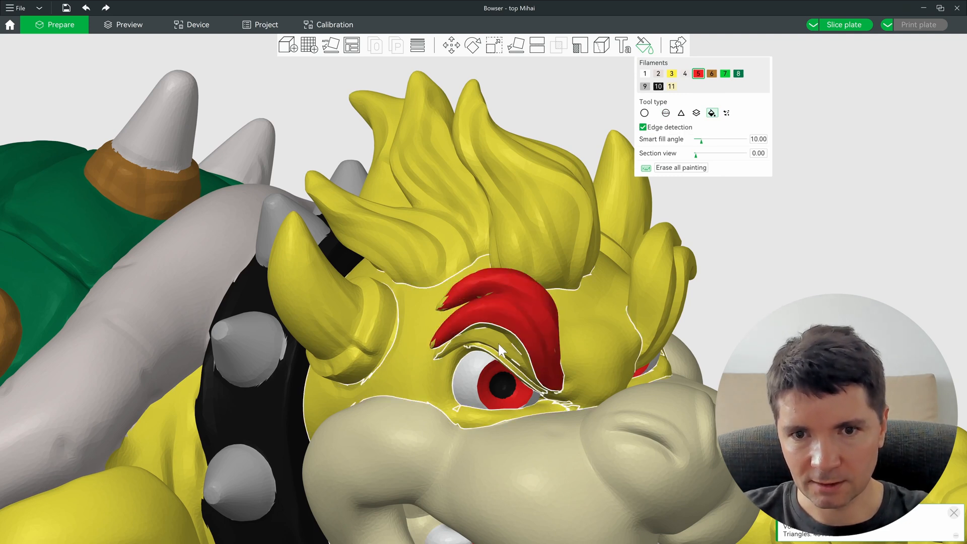
pyautogui.keyDown('alt'); pyautogui.scroll(-1, 510, 339); pyautogui.keyUp('alt')
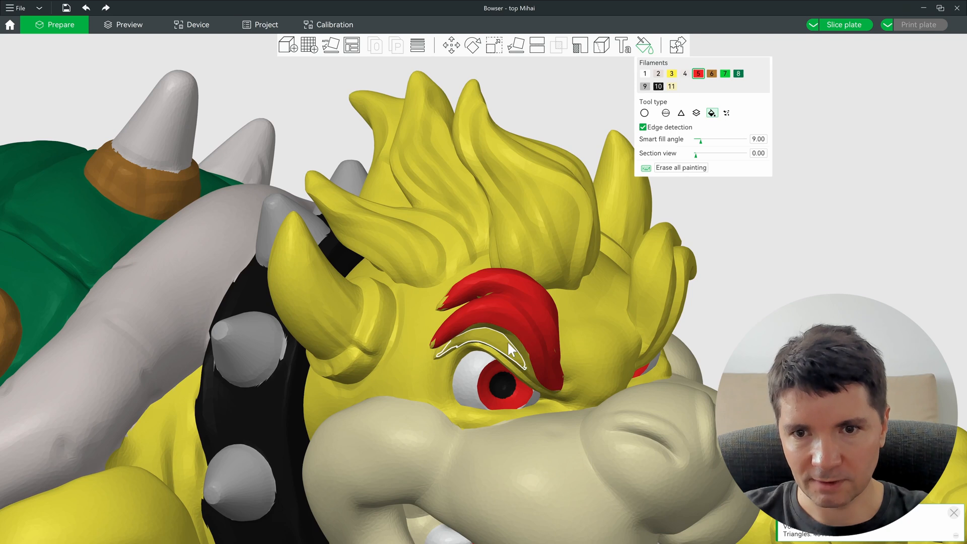
pyautogui.click(519, 343)
# Step: Fill the hair crest strands and the right eyebrow red
pyautogui.click(512, 236)
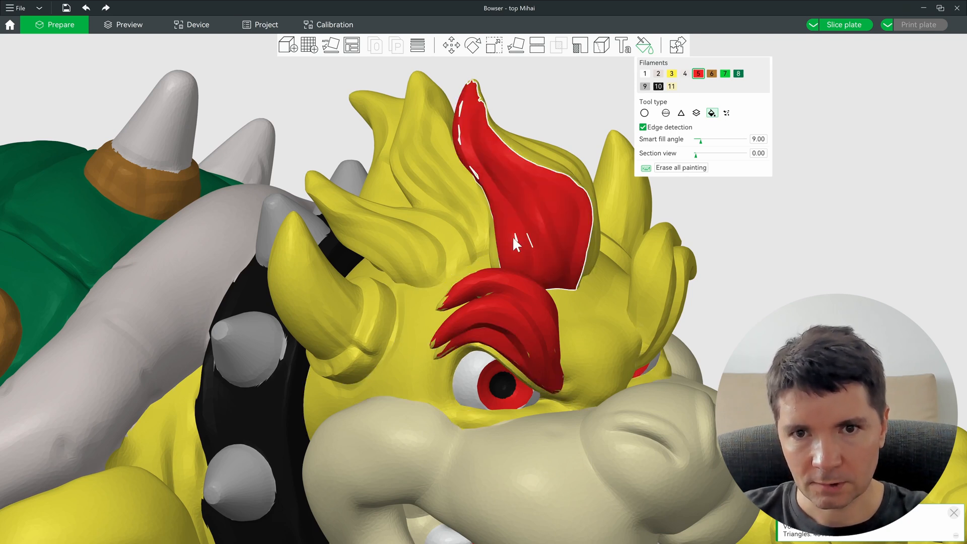
pyautogui.click(463, 225)
pyautogui.click(392, 255)
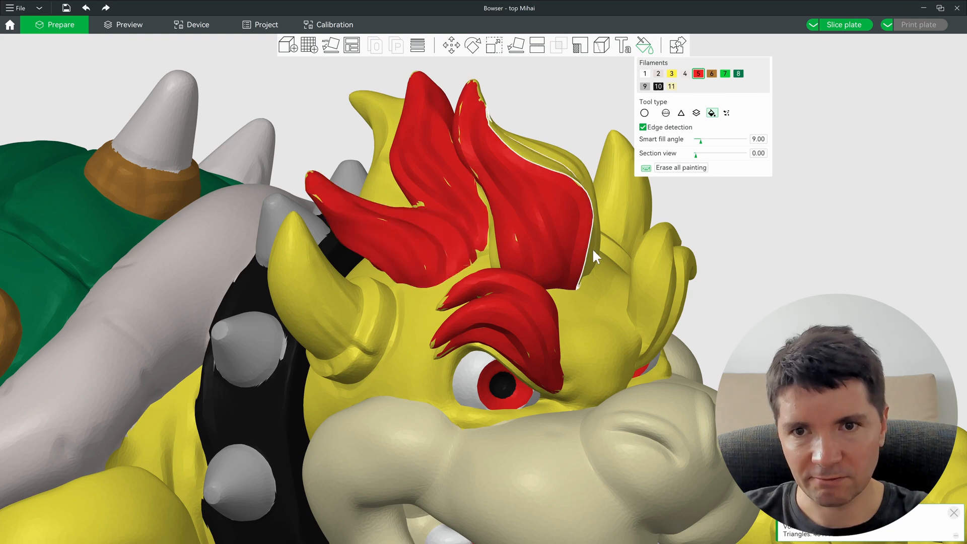
pyautogui.click(663, 294)
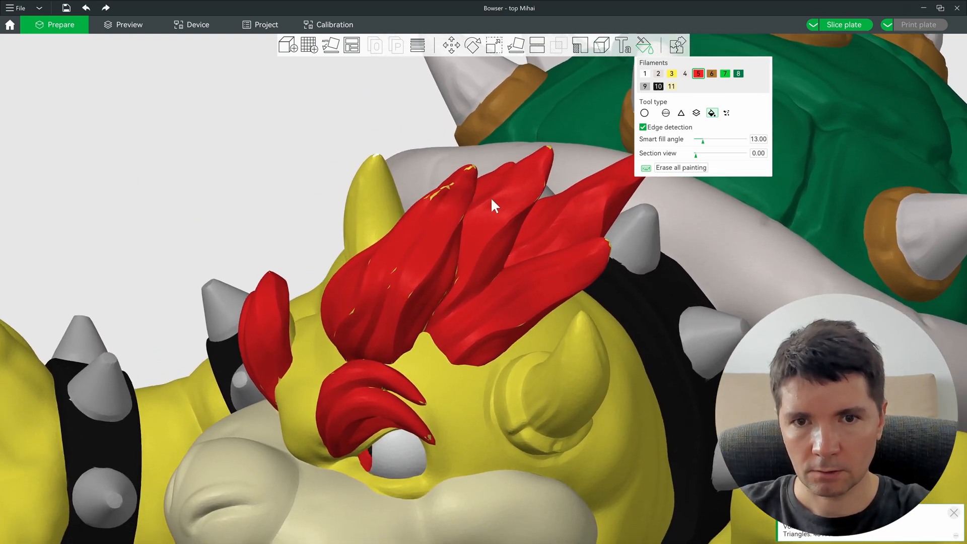
pyautogui.moveTo(490, 197); pyautogui.dragTo(297, 156)
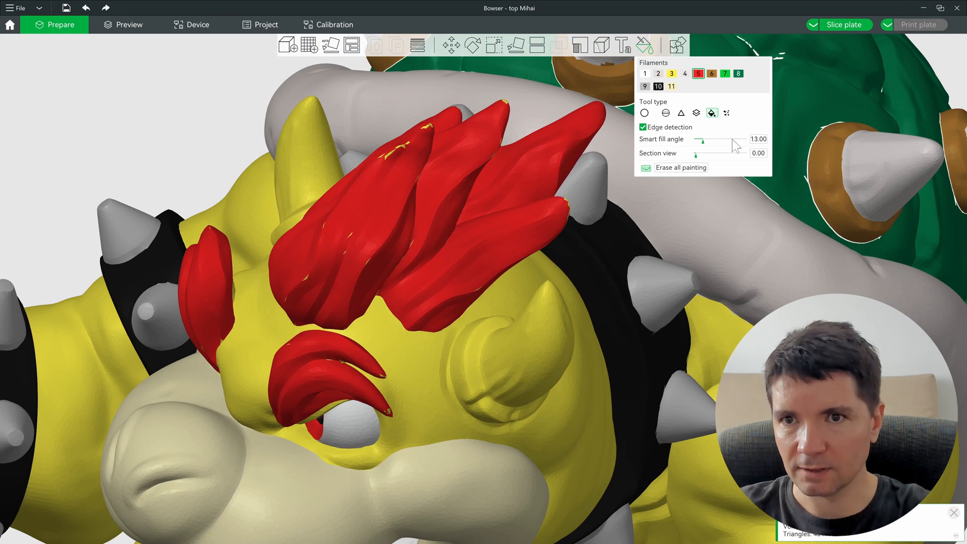
pyautogui.click(727, 112)
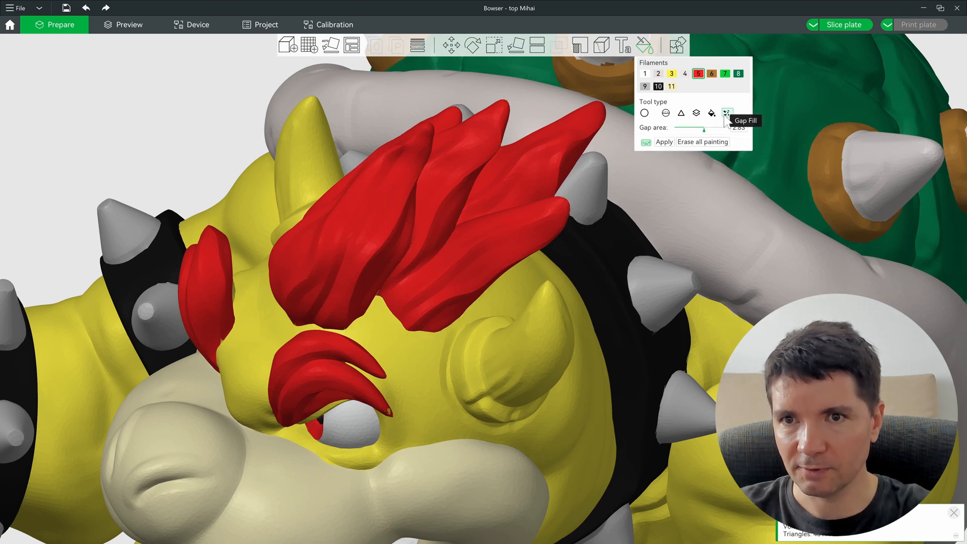
# Step: Apply Gap fill to close the small unpainted gaps around the red crest
pyautogui.click(663, 142)
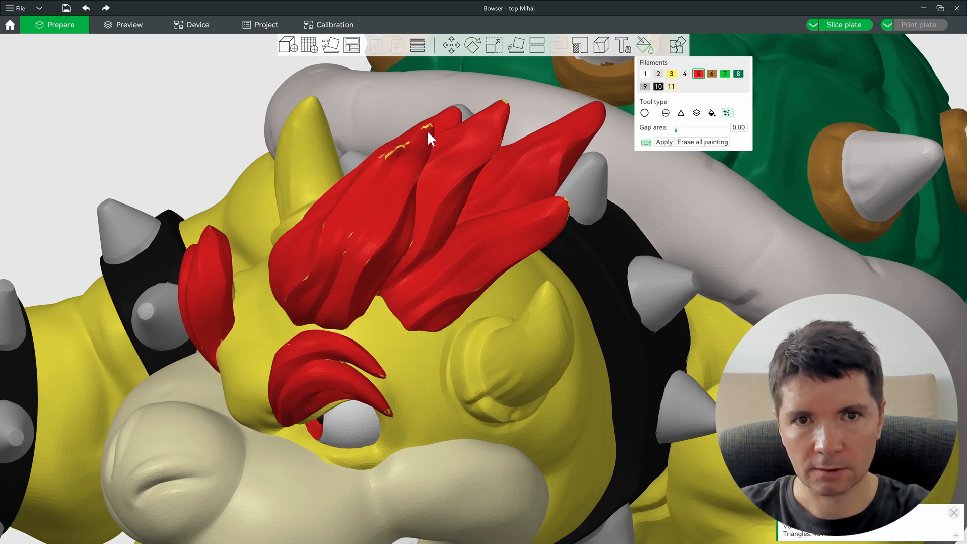
pyautogui.scroll(5, 361, 152)
pyautogui.moveTo(676, 130); pyautogui.dragTo(720, 127)
pyautogui.scroll(-5, 583, 334)
pyautogui.moveTo(581, 328); pyautogui.dragTo(496, 368)
pyautogui.scroll(8, 494, 351)
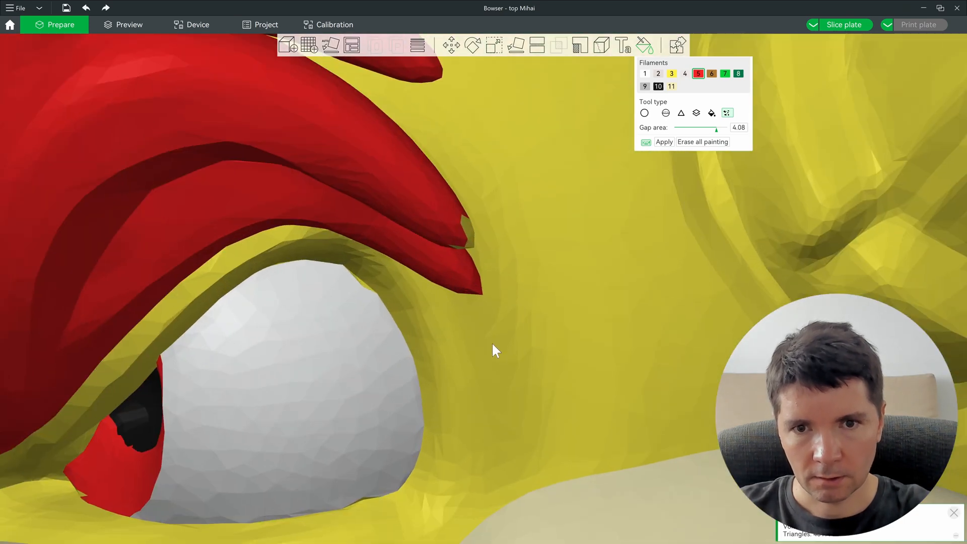
# Step: Smart-fill the leftover yellow patch near the eyebrow red
pyautogui.click(666, 113)
pyautogui.scroll(-7, 458, 251)
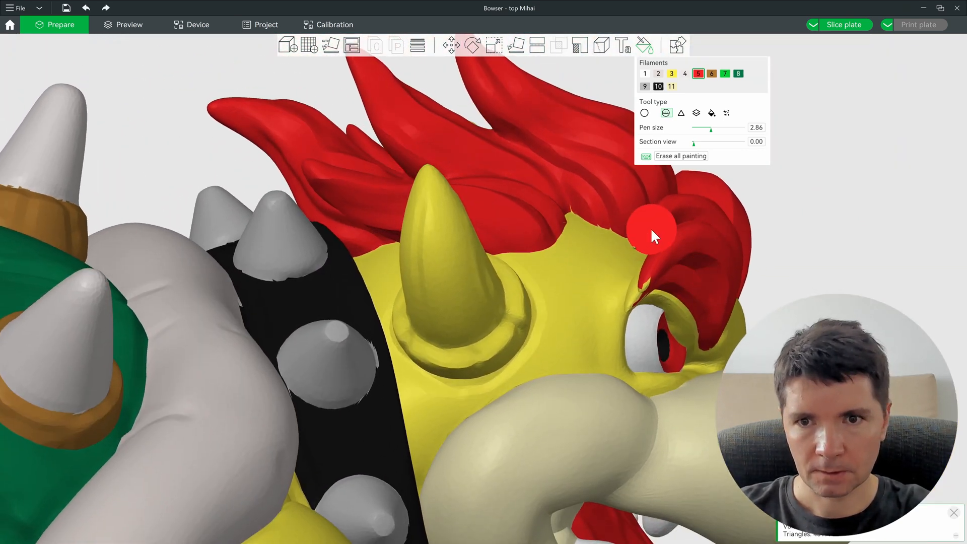
pyautogui.scroll(5, 674, 278)
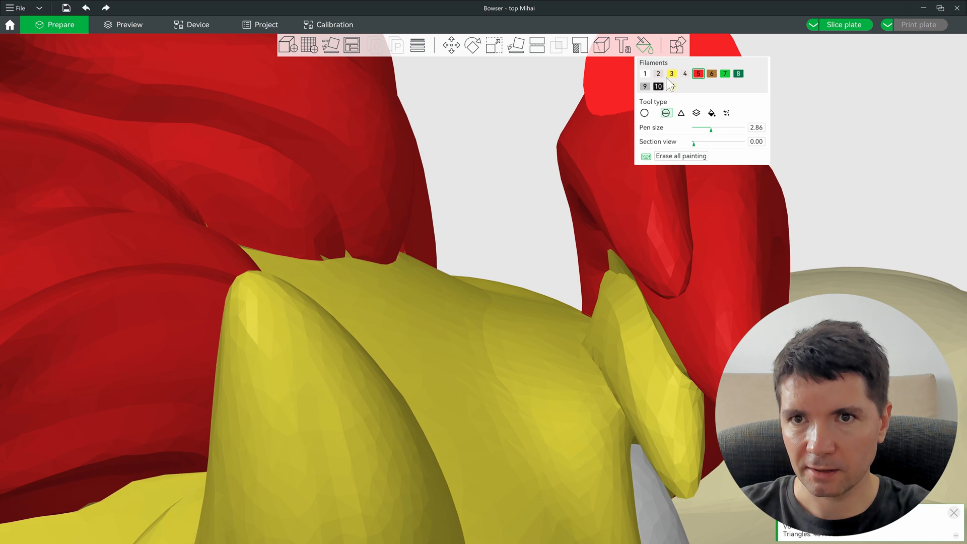
pyautogui.click(712, 113)
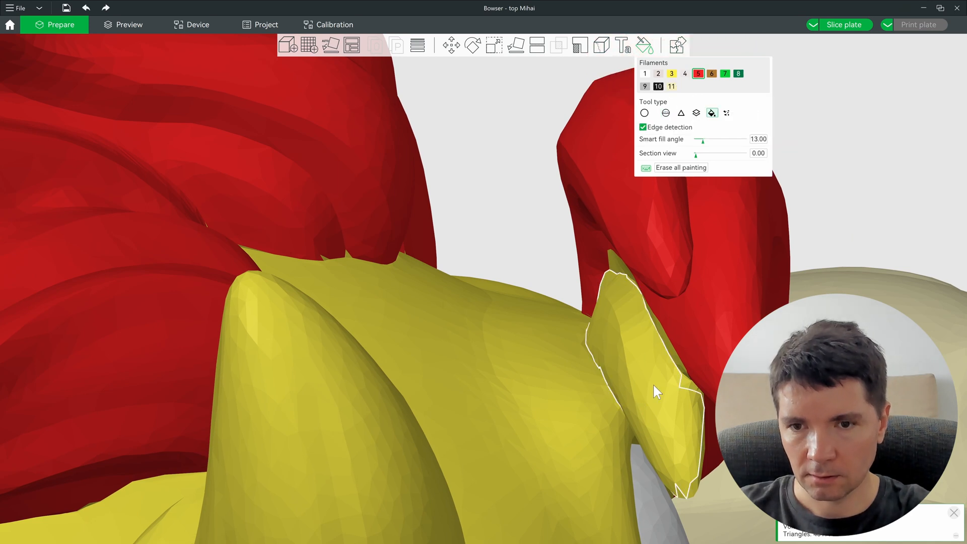
pyautogui.click(654, 385)
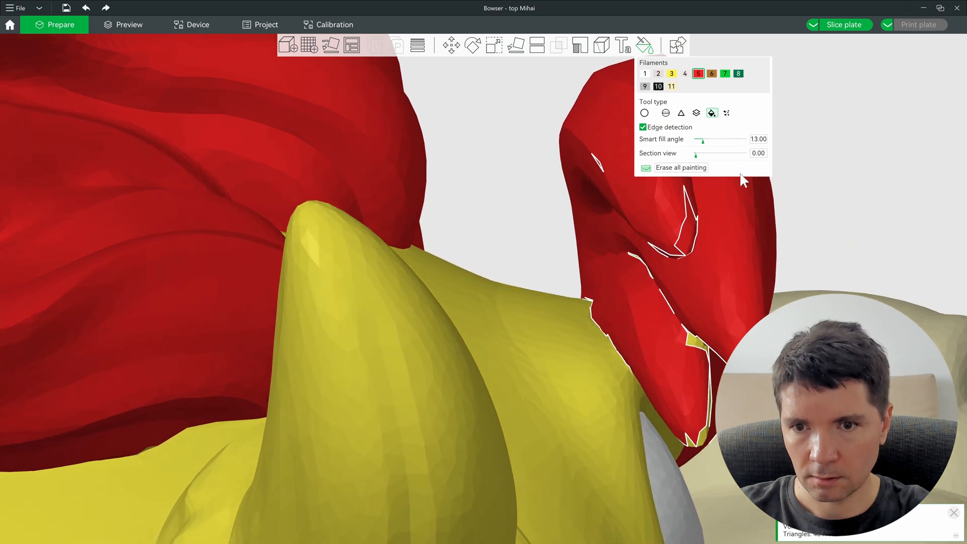
# Step: Check the hair edges and set the sphere brush to pen size 1.66
pyautogui.moveTo(740, 152); pyautogui.dragTo(735, 109)
pyautogui.moveTo(756, 403); pyautogui.dragTo(726, 323)
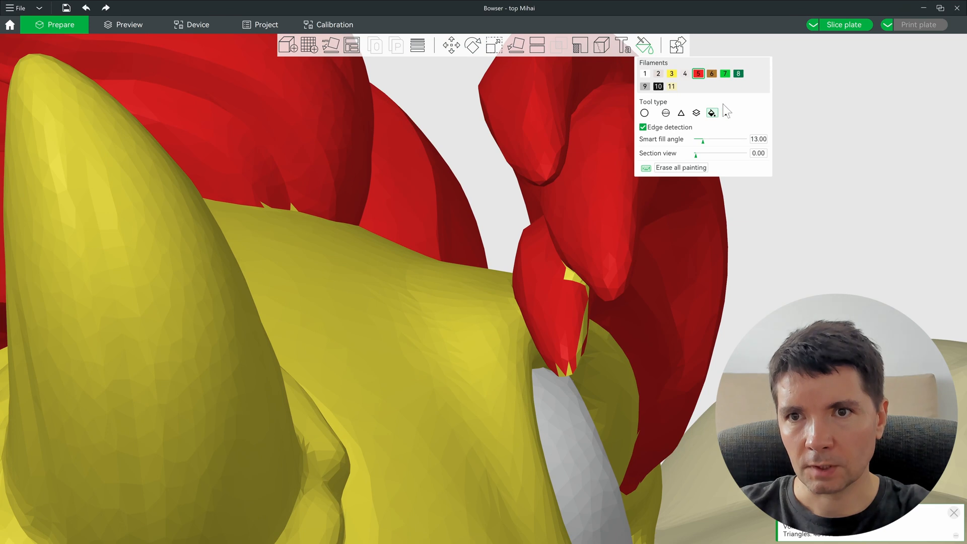
pyautogui.click(727, 113)
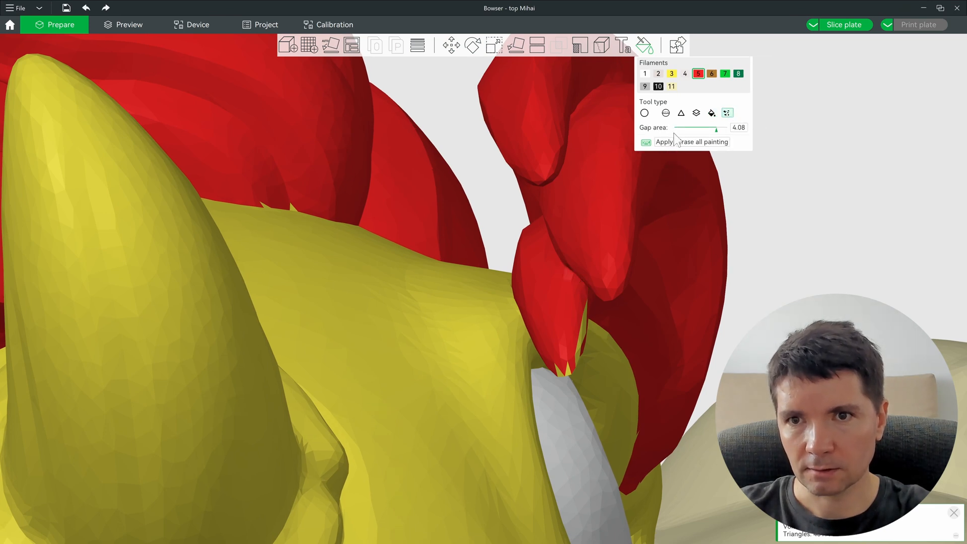
pyautogui.click(665, 112)
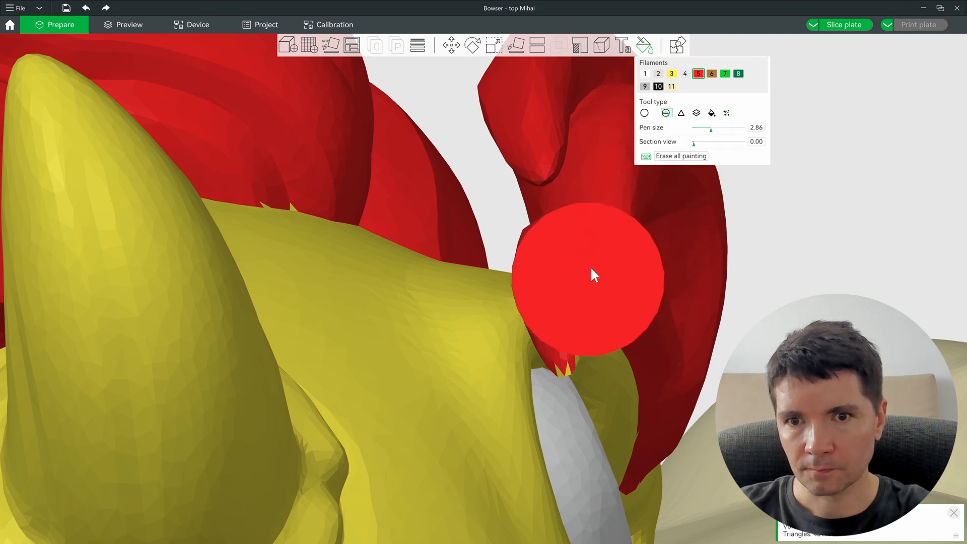
pyautogui.keyDown('alt'); pyautogui.scroll(-10, 600, 253); pyautogui.keyUp('alt')
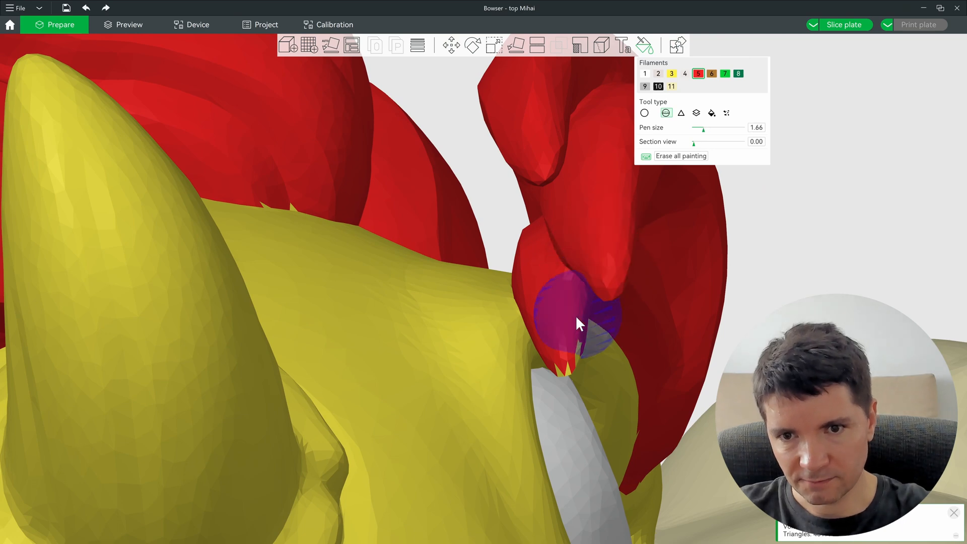
pyautogui.scroll(-10, 731, 277)
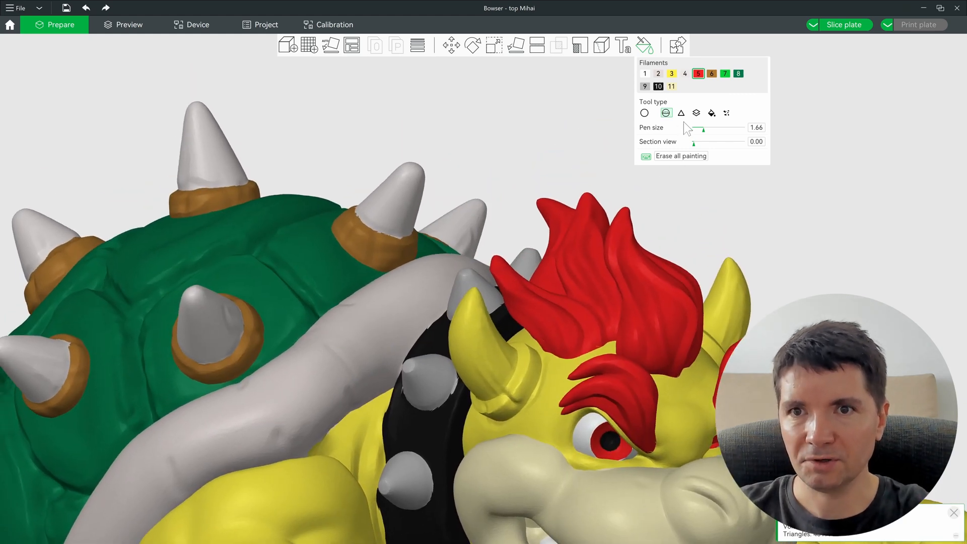
# Step: Smart-fill both horns brown with filament 6
pyautogui.click(712, 74)
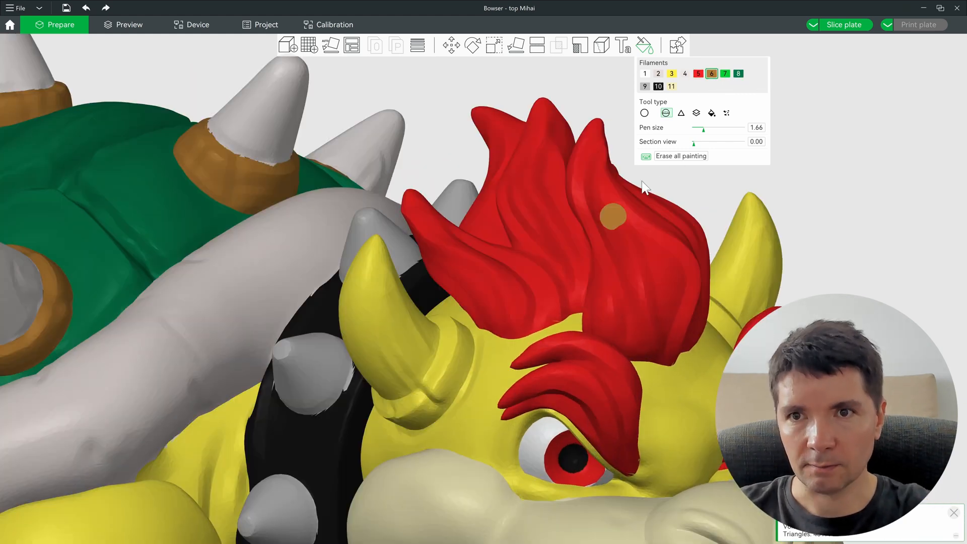
pyautogui.click(712, 113)
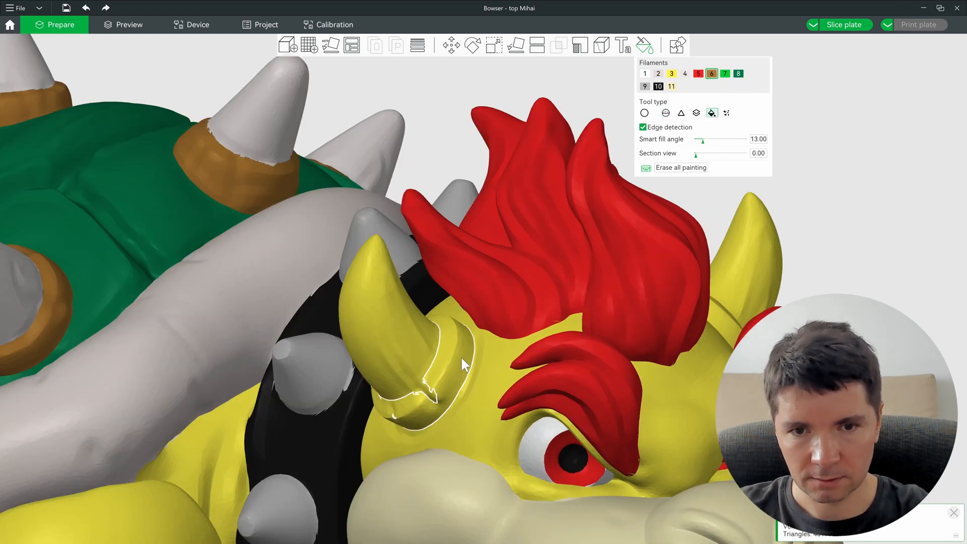
pyautogui.keyDown('alt'); pyautogui.scroll(3, 461, 355); pyautogui.keyUp('alt')
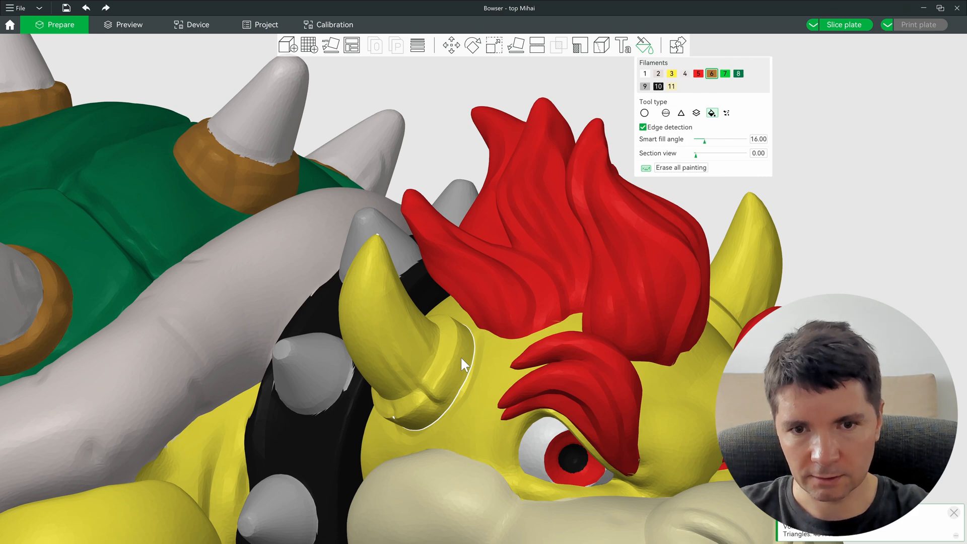
pyautogui.click(461, 355)
pyautogui.moveTo(501, 369)
pyautogui.mouseDown()
pyautogui.moveTo(672, 334)
pyautogui.moveTo(815, 279)
pyautogui.moveTo(473, 298)
pyautogui.moveTo(675, 317)
pyautogui.moveTo(882, 292)
pyautogui.moveTo(569, 271)
pyautogui.moveTo(444, 282)
pyautogui.moveTo(746, 294)
pyautogui.moveTo(359, 283)
pyautogui.mouseUp()
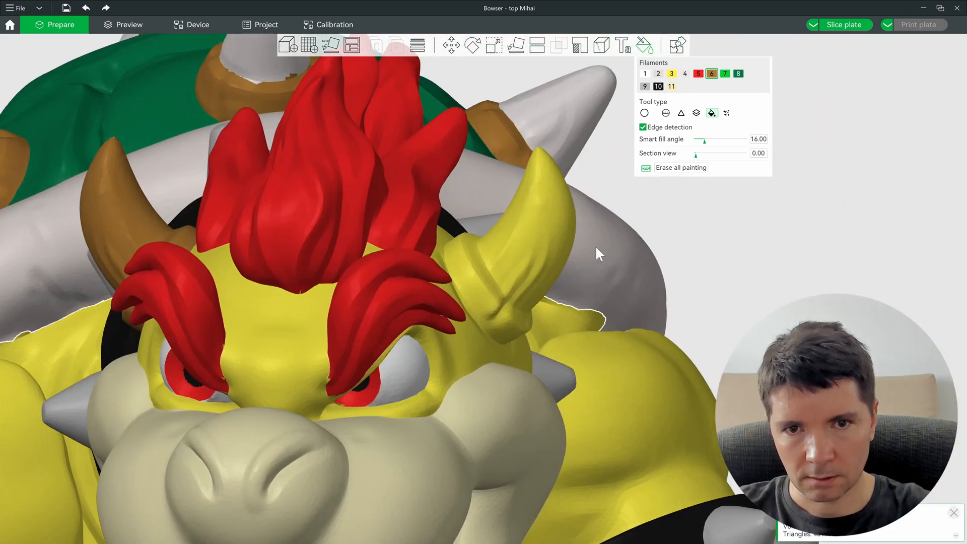
pyautogui.moveTo(573, 246)
pyautogui.mouseDown()
pyautogui.moveTo(809, 230)
pyautogui.moveTo(623, 262)
pyautogui.moveTo(404, 239)
pyautogui.moveTo(151, 236)
pyautogui.moveTo(87, 252)
pyautogui.moveTo(493, 333)
pyautogui.mouseUp()
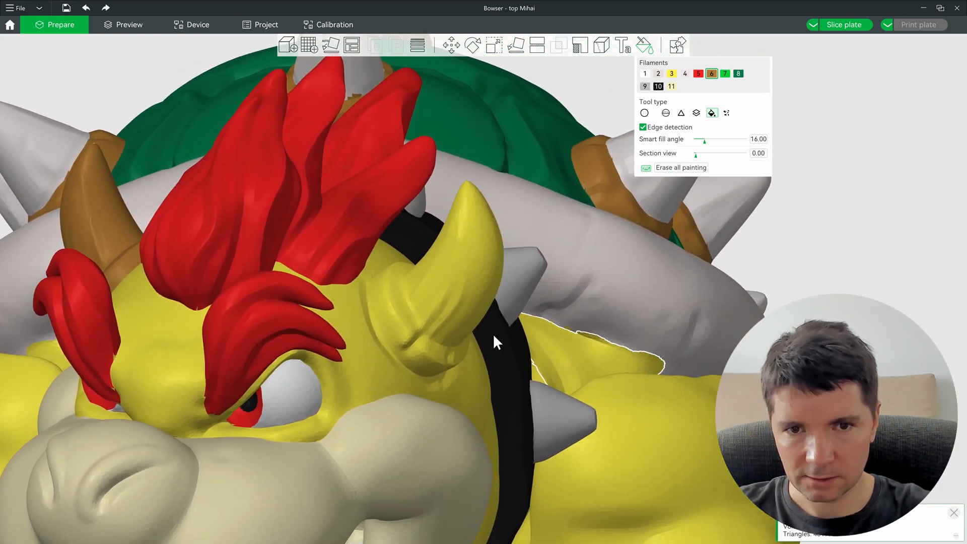
pyautogui.click(439, 302)
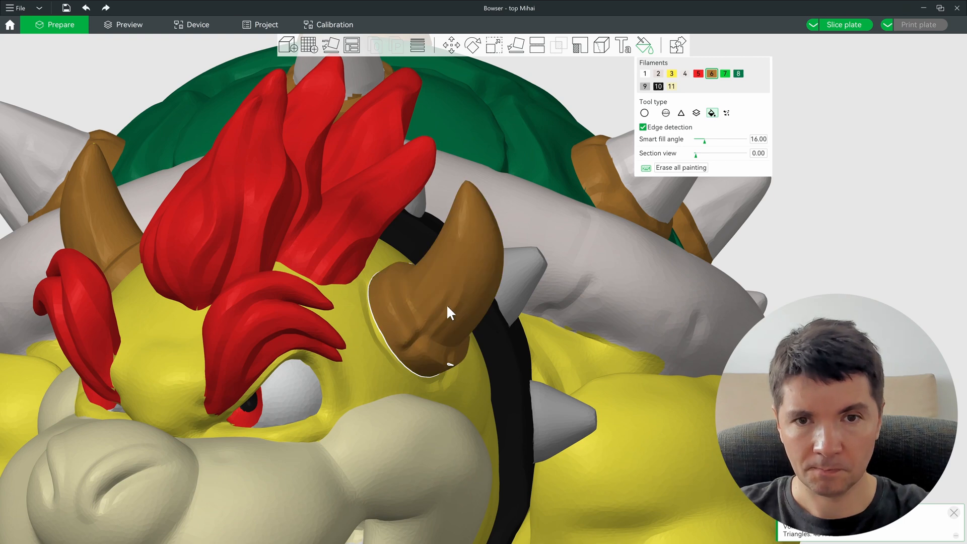
pyautogui.moveTo(415, 314)
pyautogui.mouseDown()
pyautogui.moveTo(292, 353)
pyautogui.moveTo(876, 228)
pyautogui.moveTo(766, 313)
pyautogui.moveTo(654, 349)
pyautogui.moveTo(681, 355)
pyautogui.moveTo(571, 328)
pyautogui.moveTo(351, 322)
pyautogui.moveTo(500, 340)
pyautogui.moveTo(540, 372)
pyautogui.moveTo(677, 406)
pyautogui.moveTo(458, 212)
pyautogui.mouseUp()
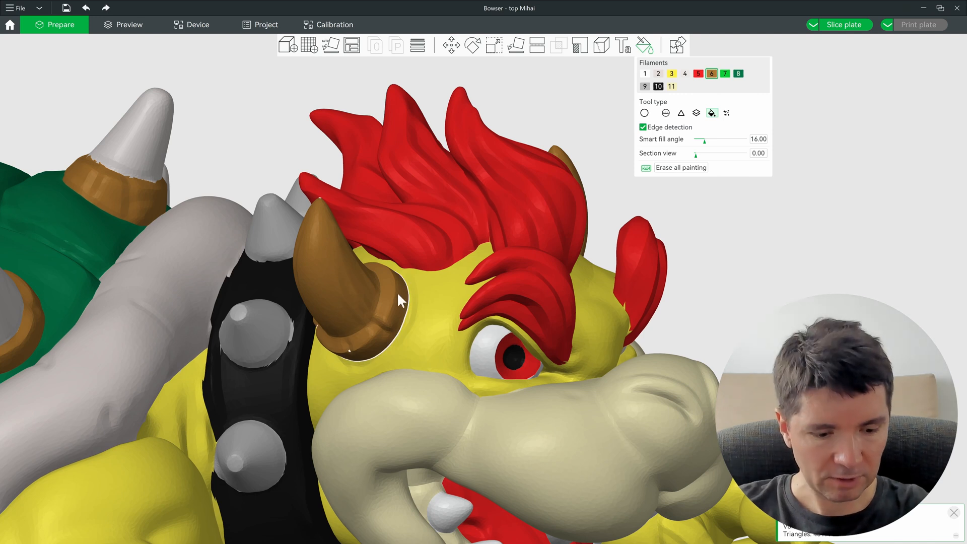
# Step: With filament 4 at Smart fill angle 10, fill both horn tips grey, keeping brown base rings
pyautogui.press('4')
pyautogui.keyDown('ctrl'); pyautogui.scroll(-1, 331, 276); pyautogui.keyUp('ctrl')
pyautogui.keyDown('ctrl'); pyautogui.scroll(-3, 331, 276); pyautogui.keyUp('ctrl')
pyautogui.keyDown('ctrl'); pyautogui.scroll(-2, 330, 277); pyautogui.keyUp('ctrl')
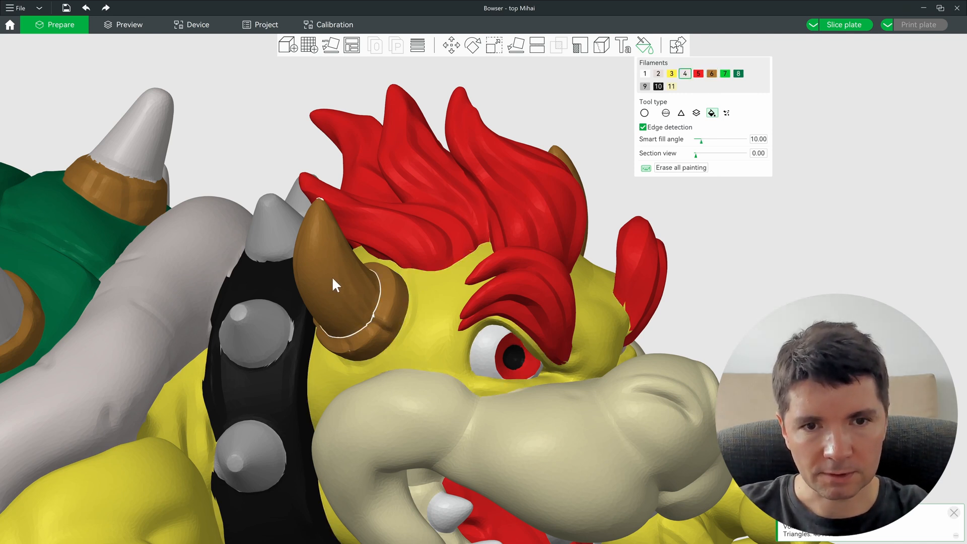
pyautogui.click(332, 277)
pyautogui.moveTo(603, 262); pyautogui.dragTo(624, 265)
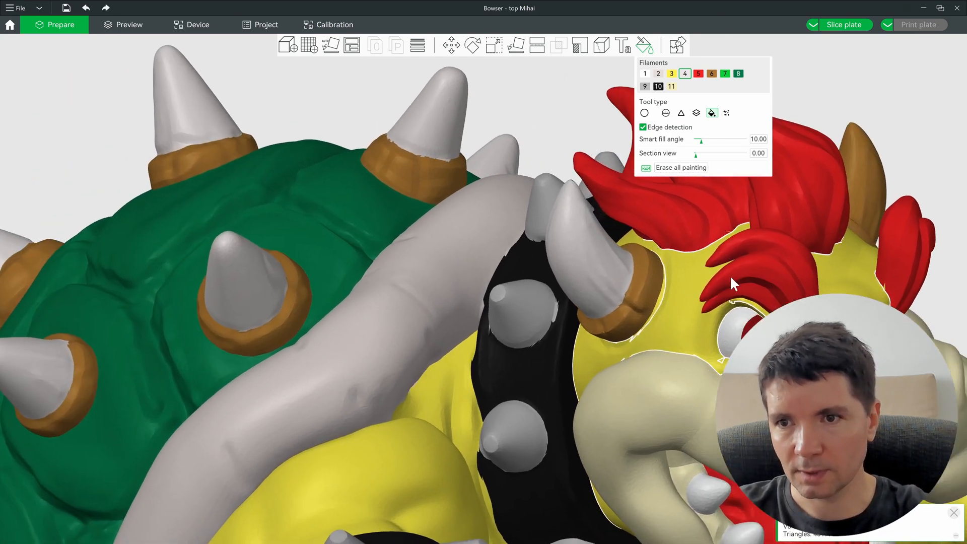
pyautogui.moveTo(730, 276); pyautogui.dragTo(168, 302, button='right')
pyautogui.click(309, 196)
pyautogui.moveTo(341, 211)
pyautogui.mouseDown()
pyautogui.moveTo(371, 198)
pyautogui.moveTo(410, 152)
pyautogui.mouseUp()
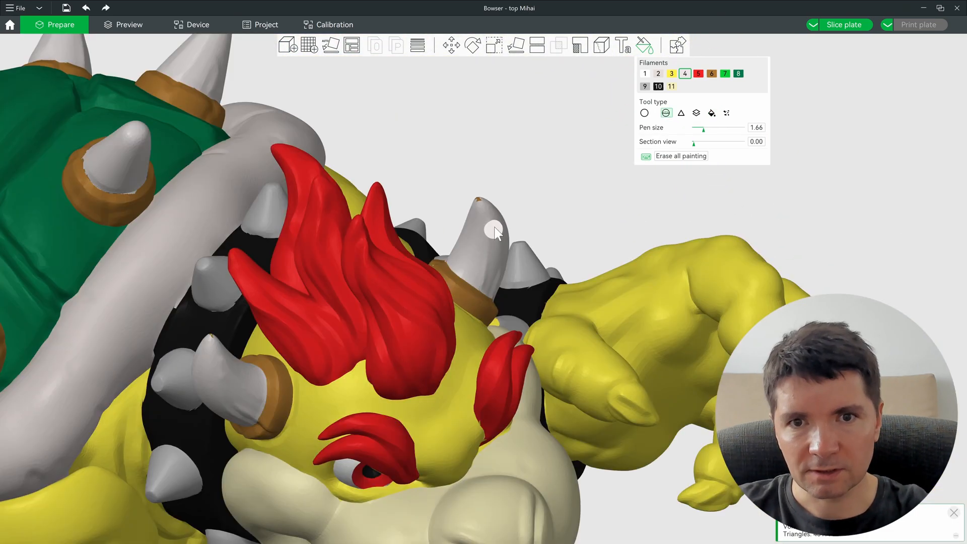
pyautogui.keyDown('ctrl'); pyautogui.scroll(9, 483, 205); pyautogui.keyUp('ctrl')
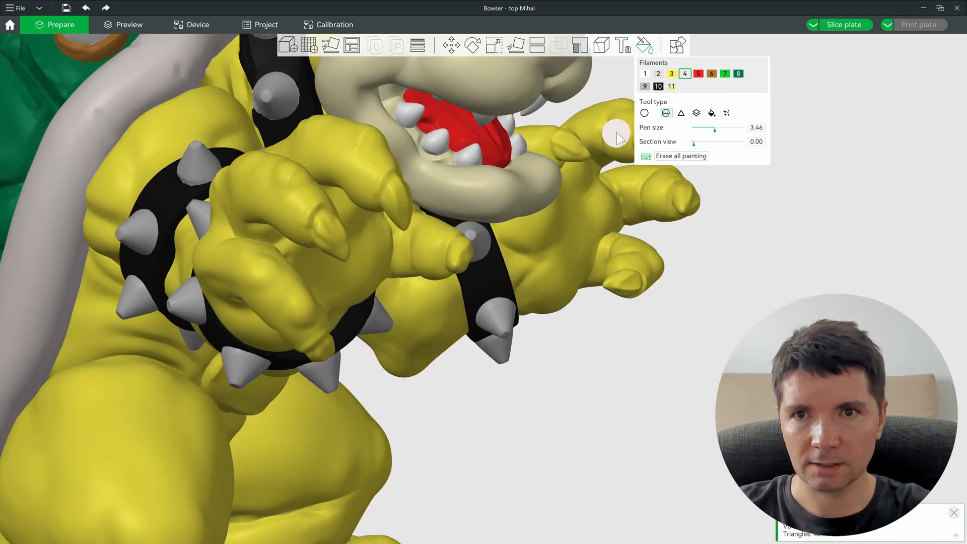
# Step: Select filament 1 with Smart fill and fill the outlined and upper claws grey
pyautogui.click(645, 73)
pyautogui.scroll(5, 277, 259)
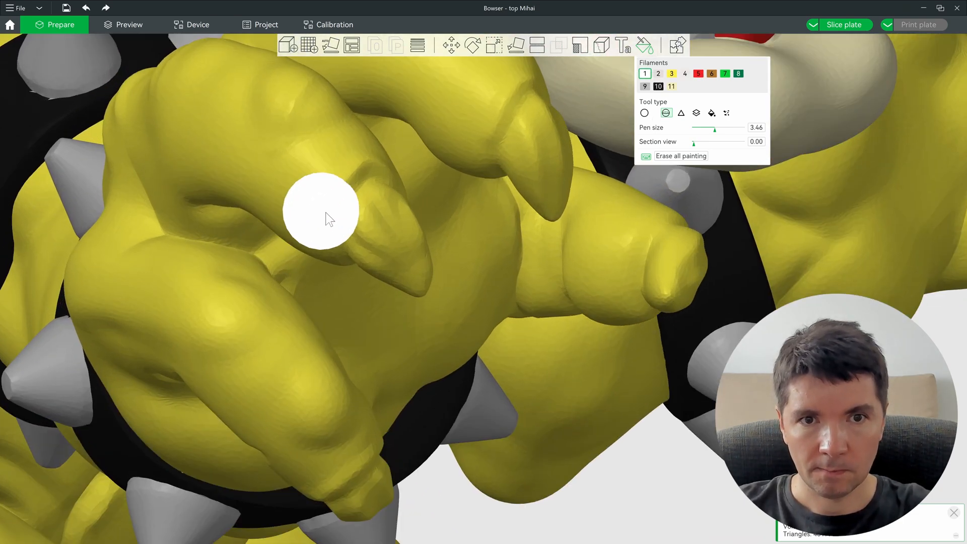
pyautogui.click(712, 113)
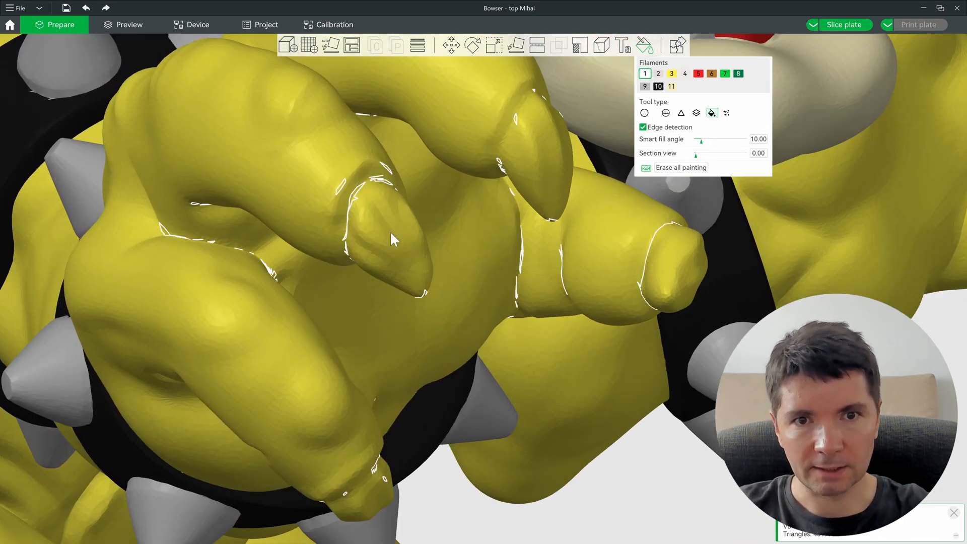
pyautogui.keyDown('ctrl'); pyautogui.scroll(2, 391, 230); pyautogui.keyUp('ctrl')
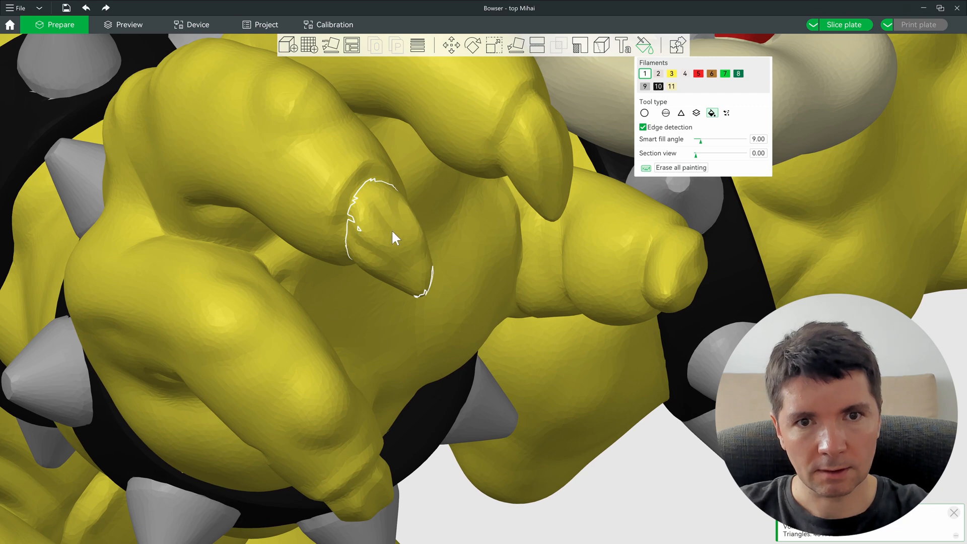
pyautogui.keyDown('ctrl'); pyautogui.scroll(-1, 393, 231); pyautogui.keyUp('ctrl')
pyautogui.click(393, 229)
pyautogui.scroll(4, 488, 232)
pyautogui.keyDown('ctrl'); pyautogui.scroll(-1, 556, 235); pyautogui.keyUp('ctrl')
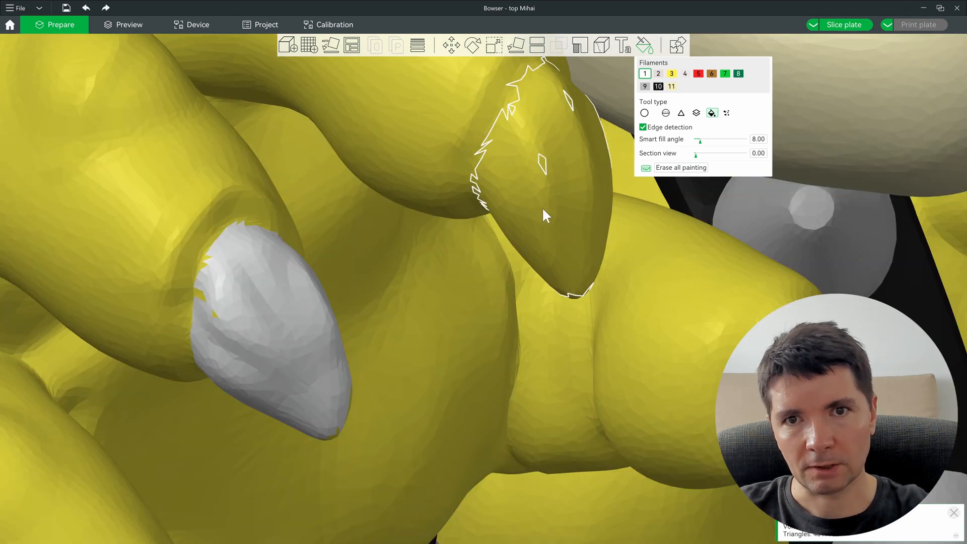
pyautogui.click(526, 156)
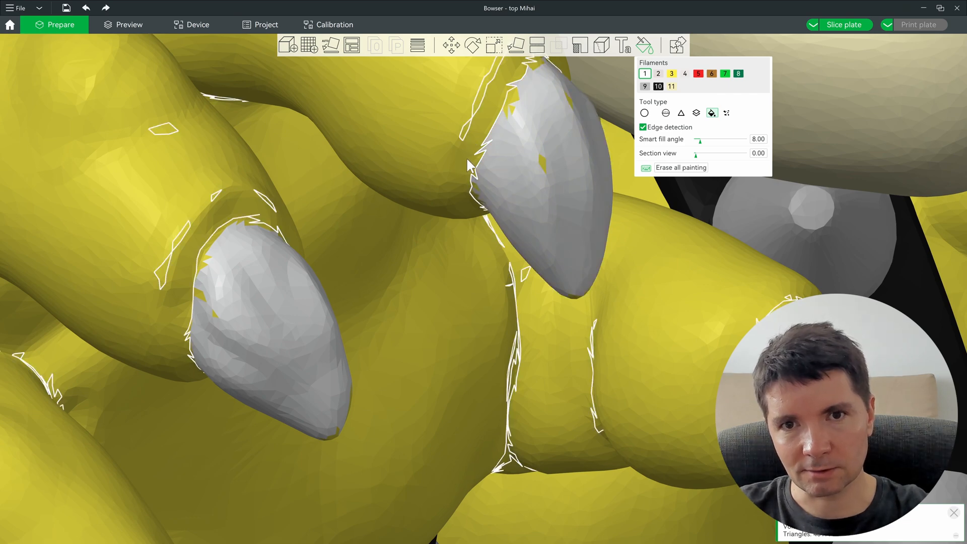
# Step: Fill the right finger's claw tip grey, undoing an accidental whole-hand fill
pyautogui.scroll(-2, 514, 163)
pyautogui.scroll(-5, 520, 162)
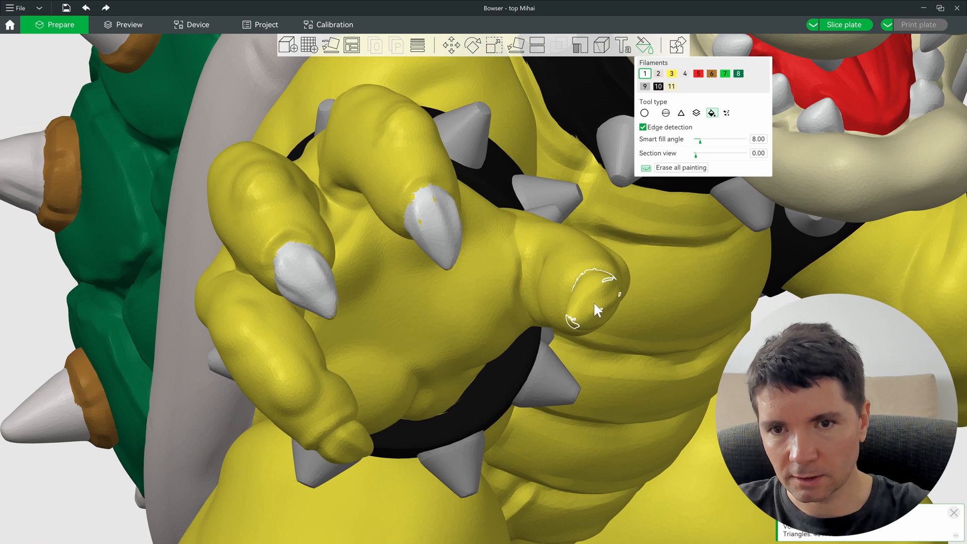
pyautogui.click(594, 301)
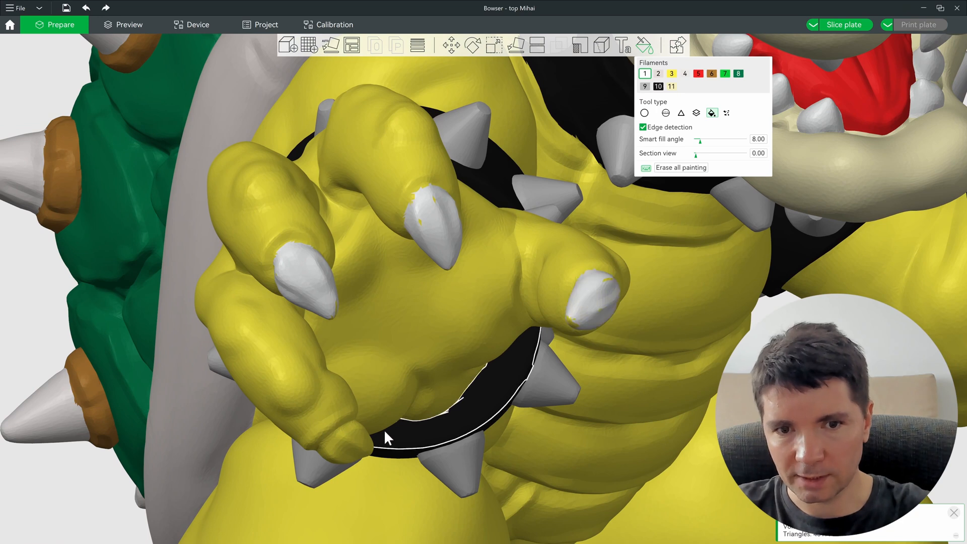
pyautogui.click(353, 452)
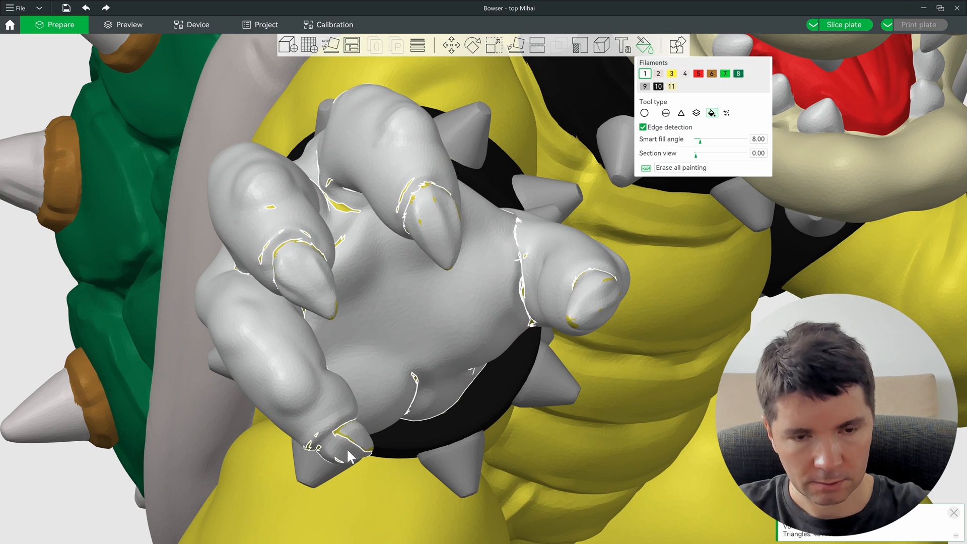
pyautogui.hotkey('ctrl', 'z')
# Step: Fill the finger's claw area and lower band grey and brush the remaining fingertip
pyautogui.scroll(5, 453, 185)
pyautogui.scroll(3, 453, 184)
pyautogui.keyDown('alt'); pyautogui.scroll(-2, 456, 282); pyautogui.keyUp('alt')
pyautogui.click(476, 271)
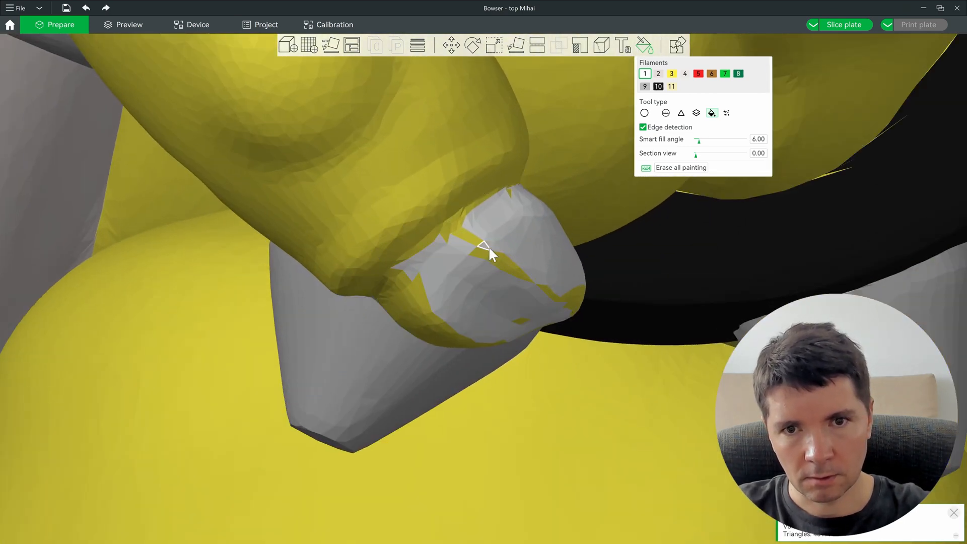
pyautogui.click(406, 308)
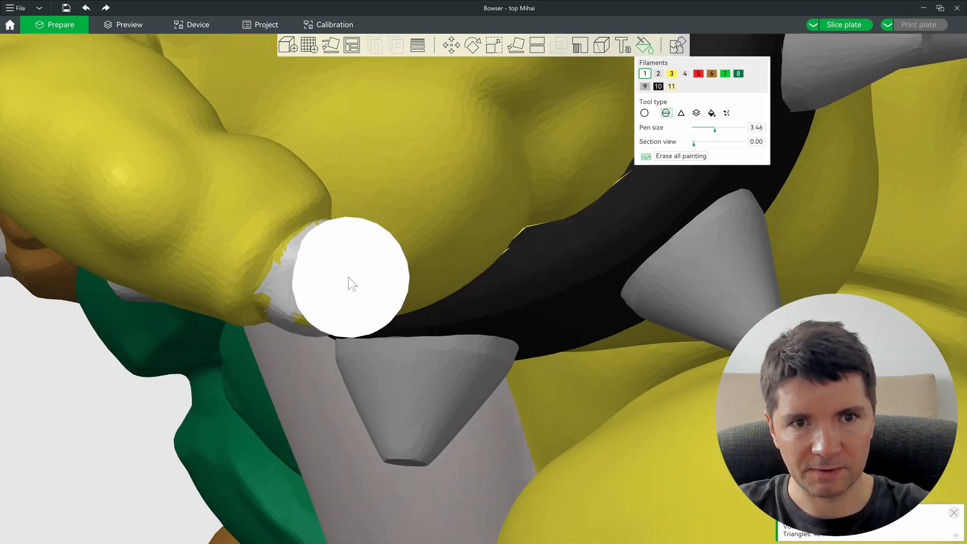
pyautogui.moveTo(358, 299)
pyautogui.mouseDown()
pyautogui.moveTo(372, 288)
pyautogui.moveTo(380, 298)
pyautogui.moveTo(341, 304)
pyautogui.mouseUp()
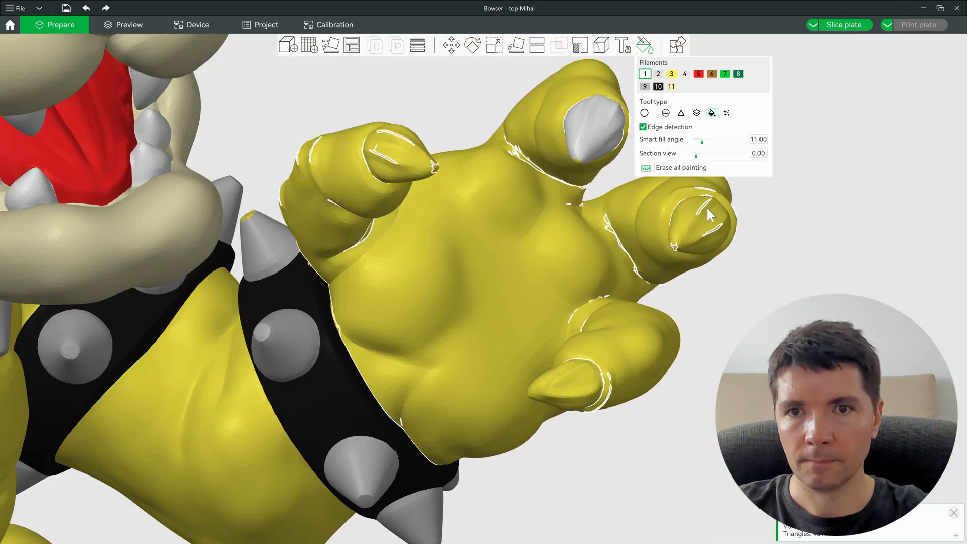
# Step: Smart-fill the right, lower and upper claws of the other hand grey
pyautogui.keyDown('alt'); pyautogui.scroll(-1, 694, 228); pyautogui.keyUp('alt')
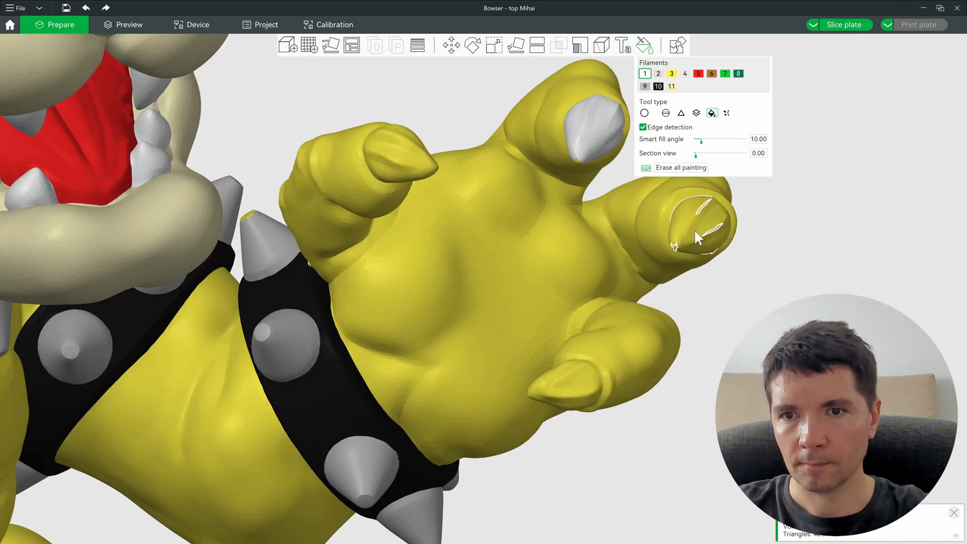
pyautogui.click(695, 228)
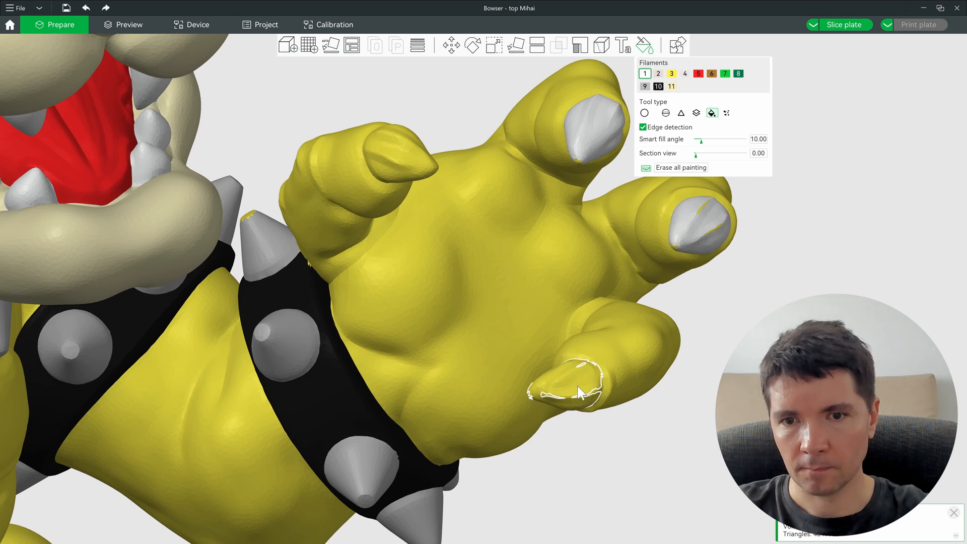
pyautogui.click(597, 373)
pyautogui.keyDown('alt'); pyautogui.scroll(-1, 399, 162); pyautogui.keyUp('alt')
pyautogui.click(402, 156)
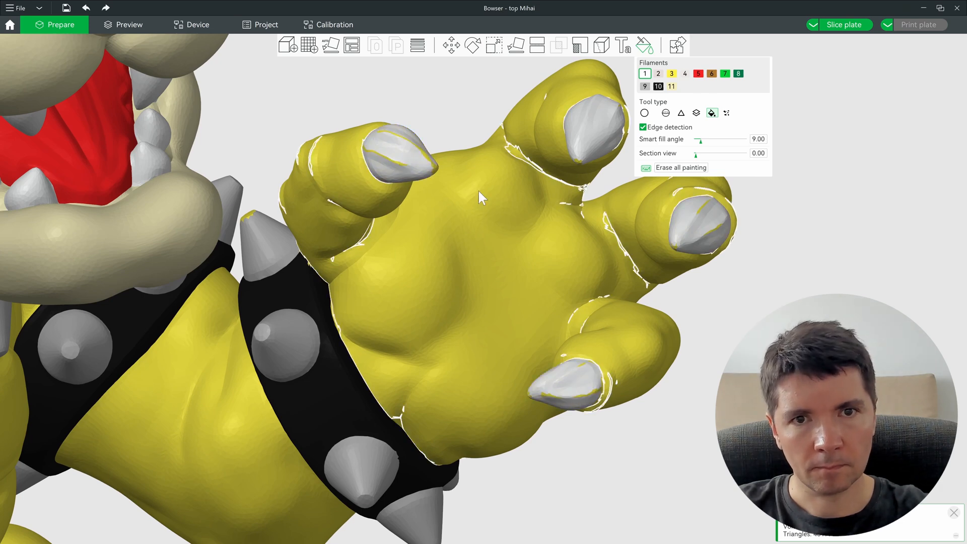
pyautogui.scroll(10, 411, 87)
# Step: Using the sphere brush at pen size 2.46, paint the claw's yellow band and middle-claw speck grey
pyautogui.press('s')
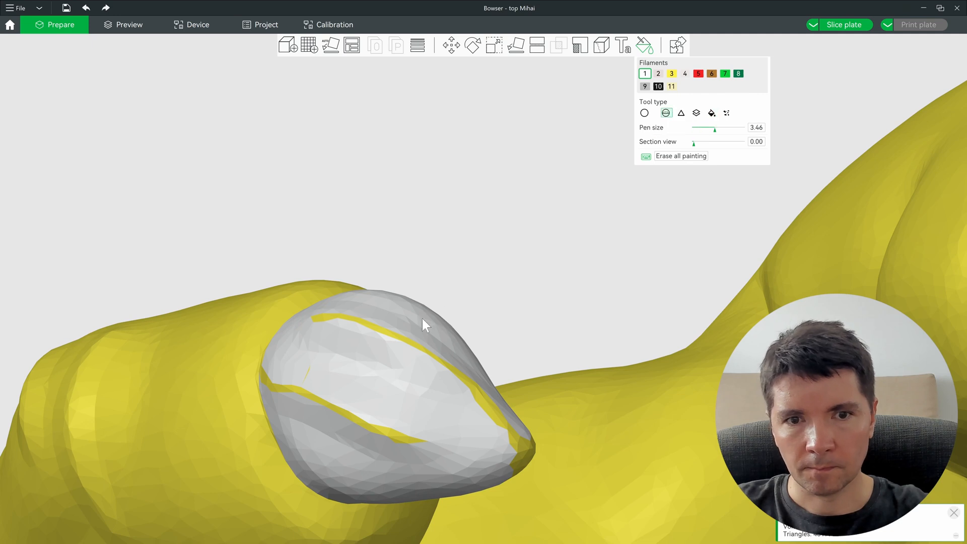
pyautogui.keyDown('alt'); pyautogui.scroll(-3, 395, 343); pyautogui.keyUp('alt')
pyautogui.moveTo(352, 331)
pyautogui.mouseDown()
pyautogui.moveTo(515, 453)
pyautogui.moveTo(377, 430)
pyautogui.moveTo(314, 382)
pyautogui.mouseUp()
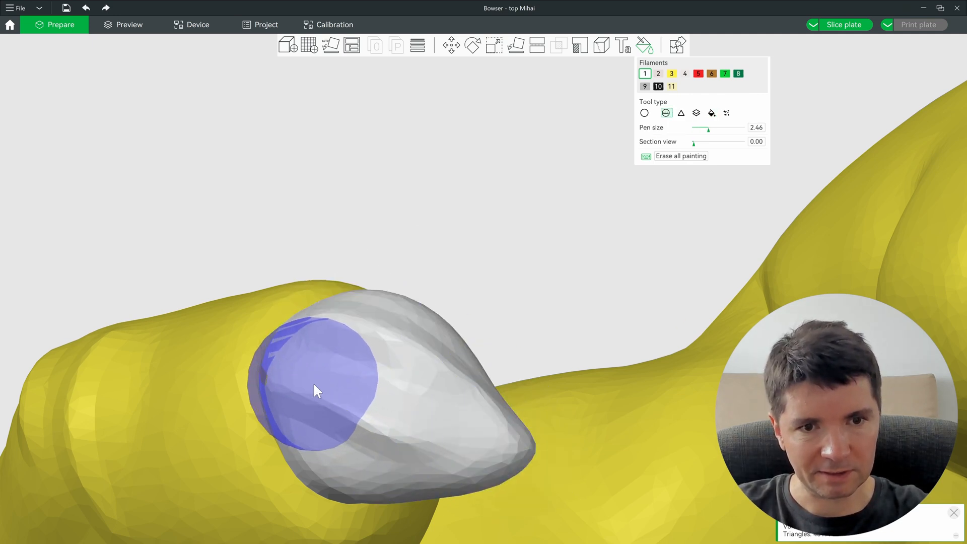
pyautogui.scroll(-8, 315, 382)
pyautogui.moveTo(411, 317); pyautogui.dragTo(276, 277, button='right')
pyautogui.moveTo(528, 345); pyautogui.dragTo(536, 357)
pyautogui.moveTo(695, 427)
pyautogui.mouseDown()
pyautogui.moveTo(679, 445)
pyautogui.moveTo(702, 448)
pyautogui.moveTo(662, 477)
pyautogui.mouseUp()
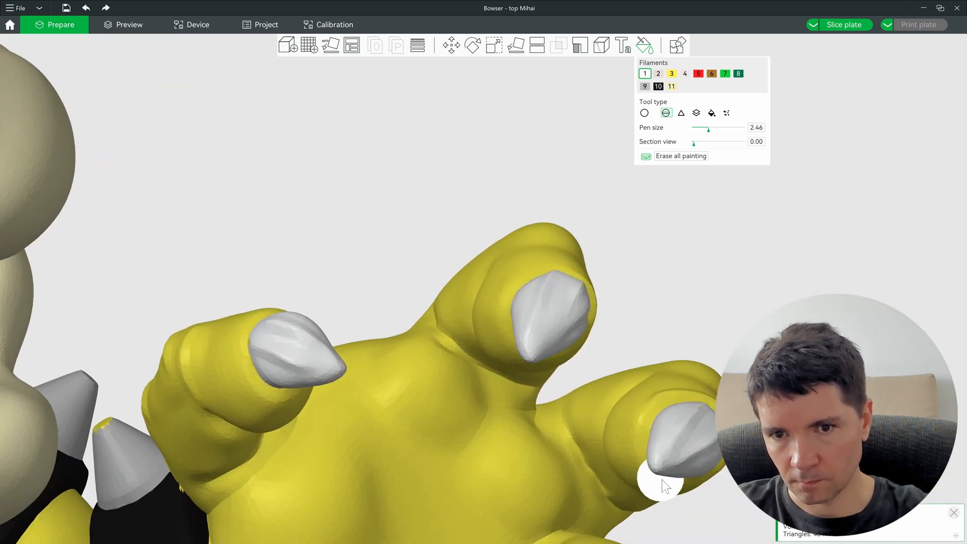
# Step: Brush over the remaining yellow lines on the right and lower claws grey
pyautogui.scroll(8, 663, 480)
pyautogui.moveTo(638, 473); pyautogui.dragTo(520, 233, button='right')
pyautogui.scroll(-5, 544, 303)
pyautogui.moveTo(509, 388); pyautogui.dragTo(489, 53, button='right')
pyautogui.moveTo(291, 372)
pyautogui.mouseDown()
pyautogui.moveTo(313, 400)
pyautogui.moveTo(270, 427)
pyautogui.moveTo(199, 430)
pyautogui.moveTo(282, 441)
pyautogui.moveTo(267, 407)
pyautogui.mouseUp()
pyautogui.scroll(-15, 317, 426)
pyautogui.moveTo(374, 381); pyautogui.dragTo(421, 190, button='right')
pyautogui.scroll(8, 380, 298)
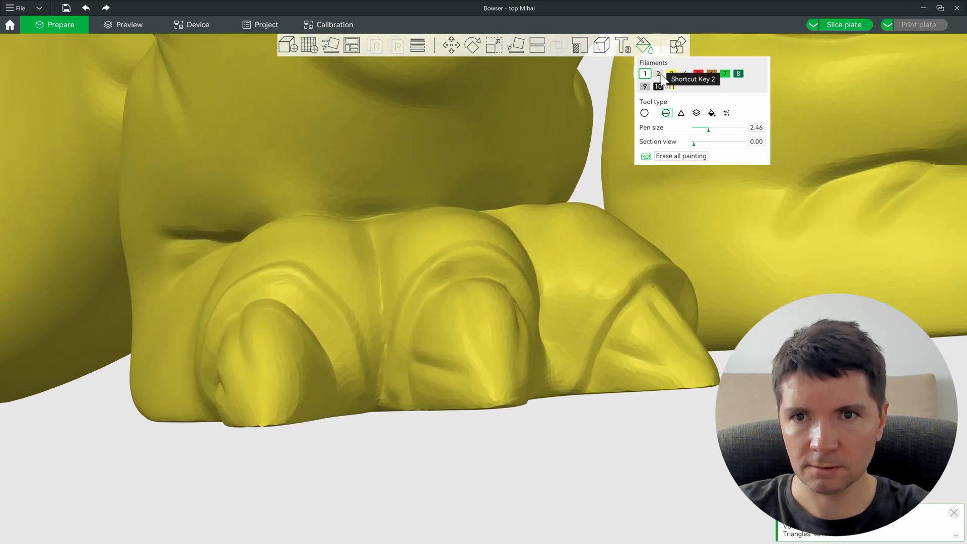
# Step: Smart-fill the middle and left toe claws grey
pyautogui.click(712, 113)
pyautogui.keyDown('alt'); pyautogui.scroll(-1, 473, 336); pyautogui.keyUp('alt')
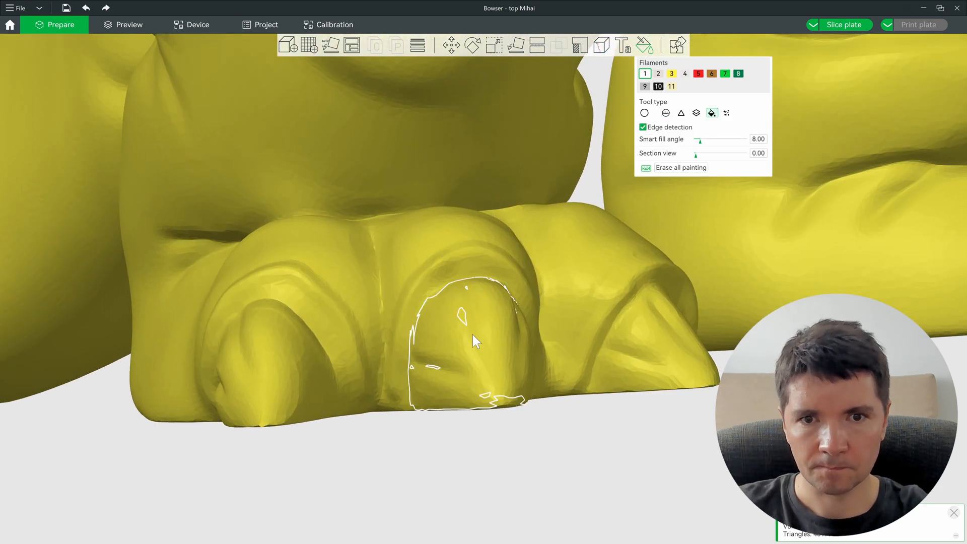
pyautogui.click(471, 334)
pyautogui.keyDown('alt'); pyautogui.scroll(-1, 300, 363); pyautogui.keyUp('alt')
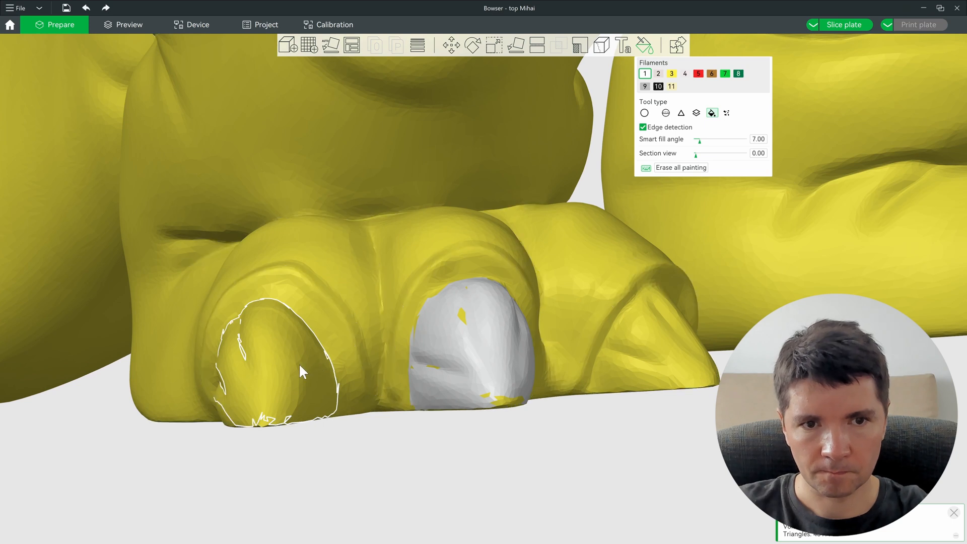
pyautogui.click(291, 364)
pyautogui.keyDown('alt'); pyautogui.scroll(2, 660, 353); pyautogui.keyUp('alt')
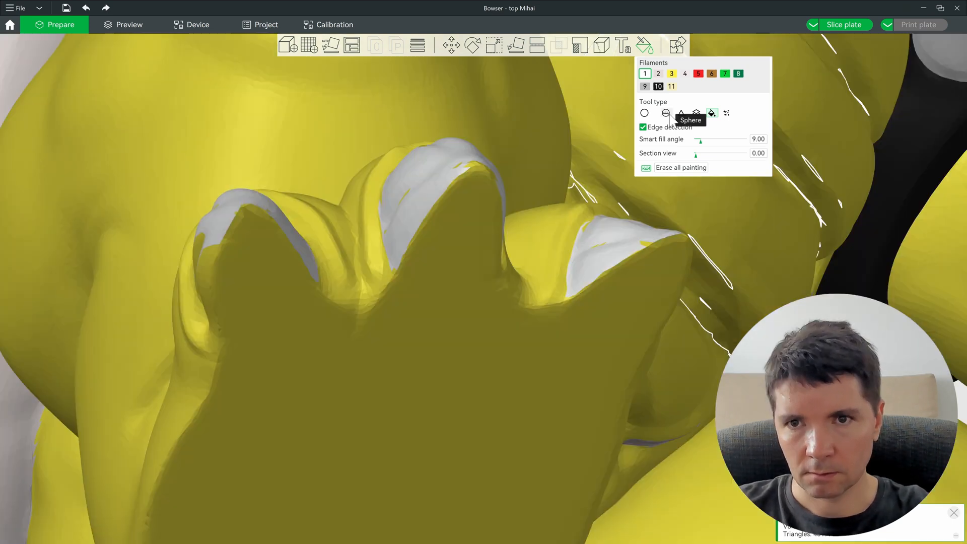
# Step: Brush grey touch-ups across the middle and left toe claws
pyautogui.click(665, 112)
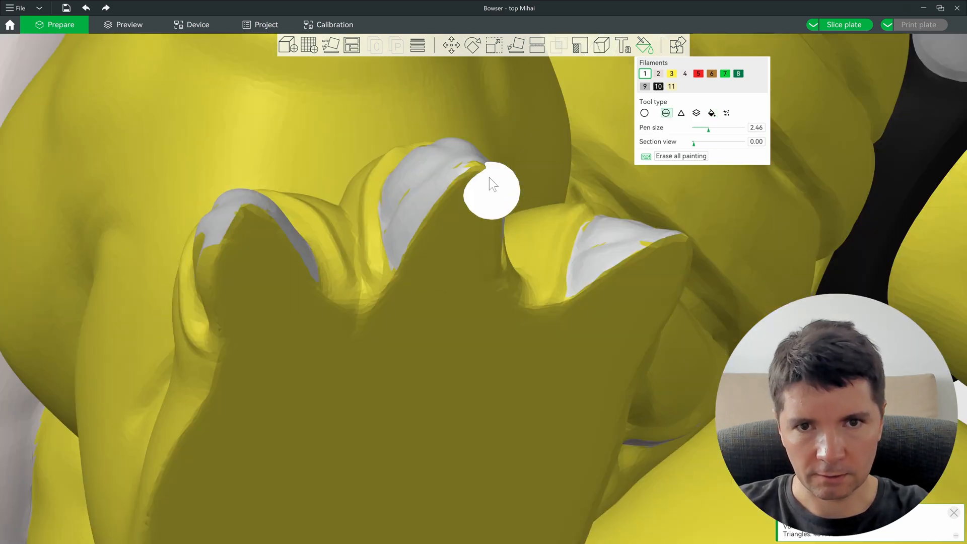
pyautogui.moveTo(401, 272)
pyautogui.mouseDown()
pyautogui.moveTo(477, 272)
pyautogui.moveTo(479, 175)
pyautogui.moveTo(488, 246)
pyautogui.moveTo(468, 184)
pyautogui.mouseUp()
pyautogui.moveTo(322, 247); pyautogui.dragTo(298, 280)
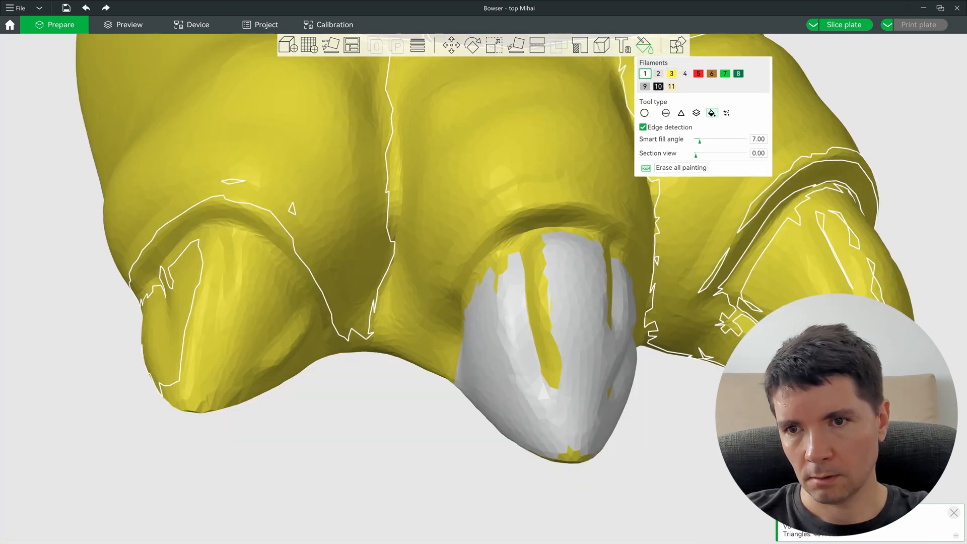
pyautogui.keyDown('ctrl'); pyautogui.scroll(-3, 780, 275); pyautogui.keyUp('ctrl')
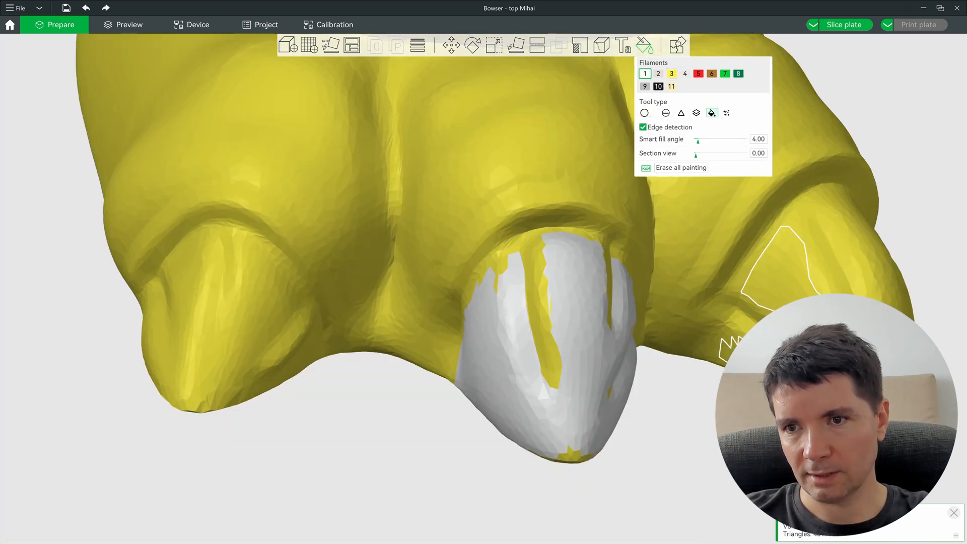
# Step: Repaint the left toe claw's stray grey edges yellow with filament 3 at pen size 6.66
pyautogui.click(666, 112)
pyautogui.keyDown('ctrl'); pyautogui.scroll(5, 222, 371); pyautogui.keyUp('ctrl')
pyautogui.keyDown('ctrl'); pyautogui.scroll(5, 214, 376); pyautogui.keyUp('ctrl')
pyautogui.moveTo(198, 338)
pyautogui.mouseDown()
pyautogui.moveTo(153, 370)
pyautogui.moveTo(566, 410)
pyautogui.moveTo(549, 370)
pyautogui.moveTo(556, 340)
pyautogui.moveTo(561, 330)
pyautogui.moveTo(589, 332)
pyautogui.mouseUp()
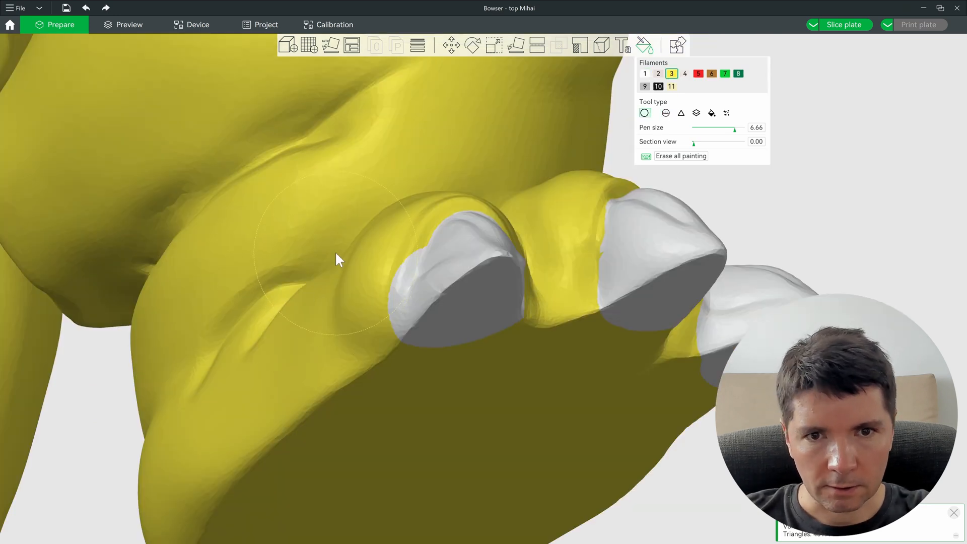
pyautogui.moveTo(332, 270); pyautogui.dragTo(351, 265)
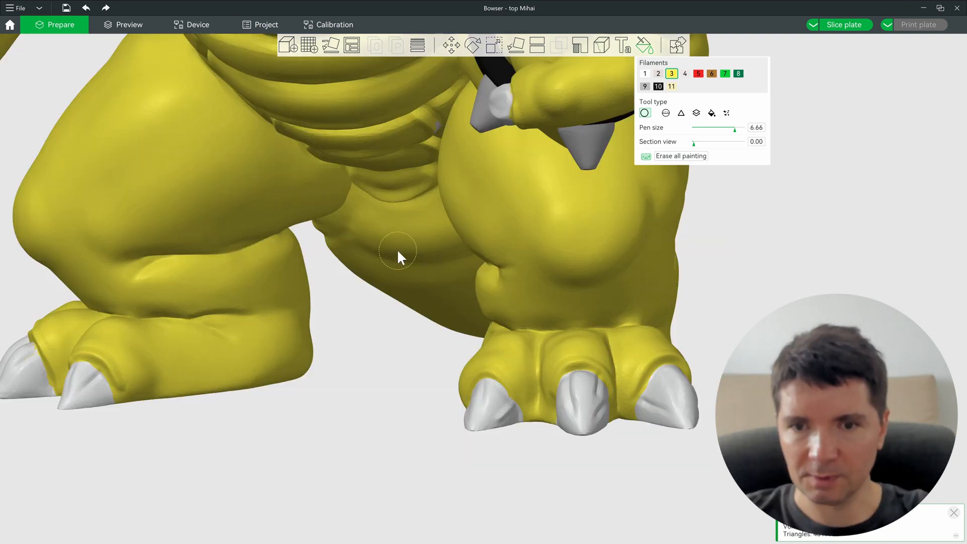
pyautogui.moveTo(467, 366); pyautogui.dragTo(522, 449, button='right')
pyautogui.moveTo(303, 330); pyautogui.dragTo(283, 330, button='right')
pyautogui.scroll(6, 398, 164)
pyautogui.scroll(-8, 337, 434)
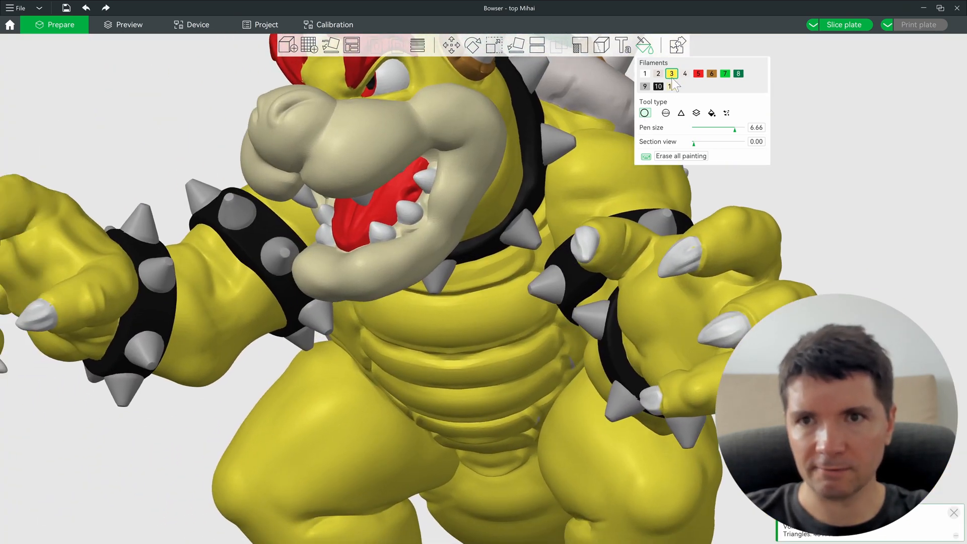
# Step: With filament 11 and Smart Fill, fill the belly plates and the yellow band below them cream
pyautogui.click(672, 86)
pyautogui.click(712, 113)
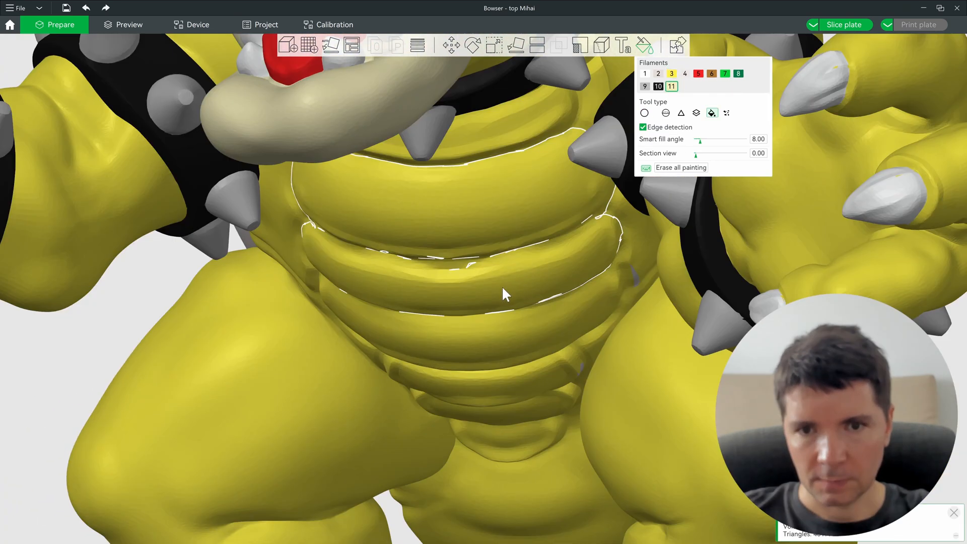
pyautogui.click(502, 286)
pyautogui.click(517, 345)
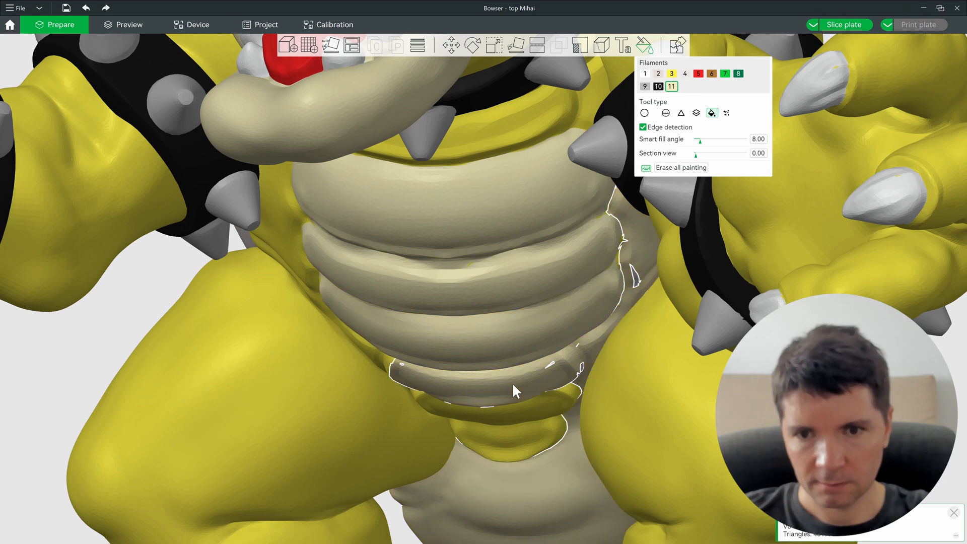
pyautogui.scroll(-7, 513, 384)
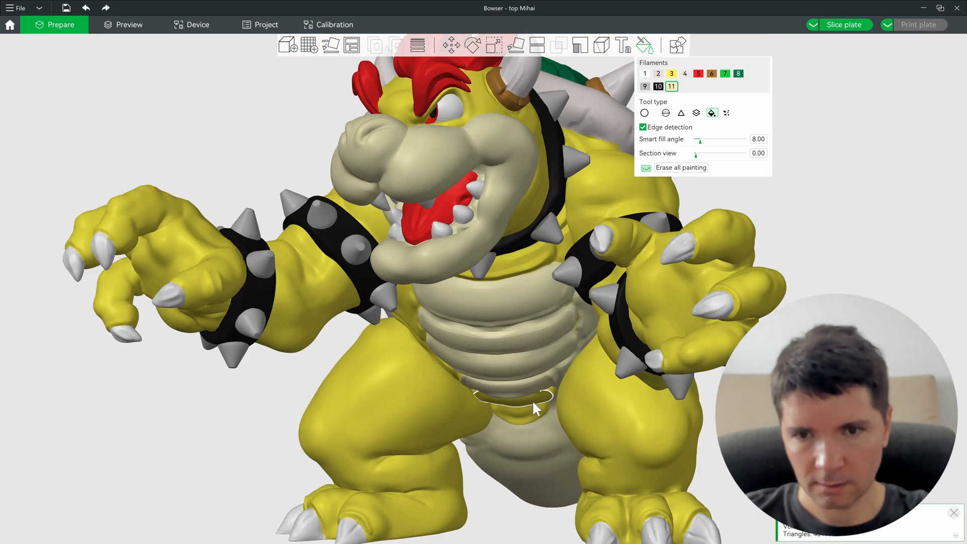
pyautogui.scroll(8, 533, 402)
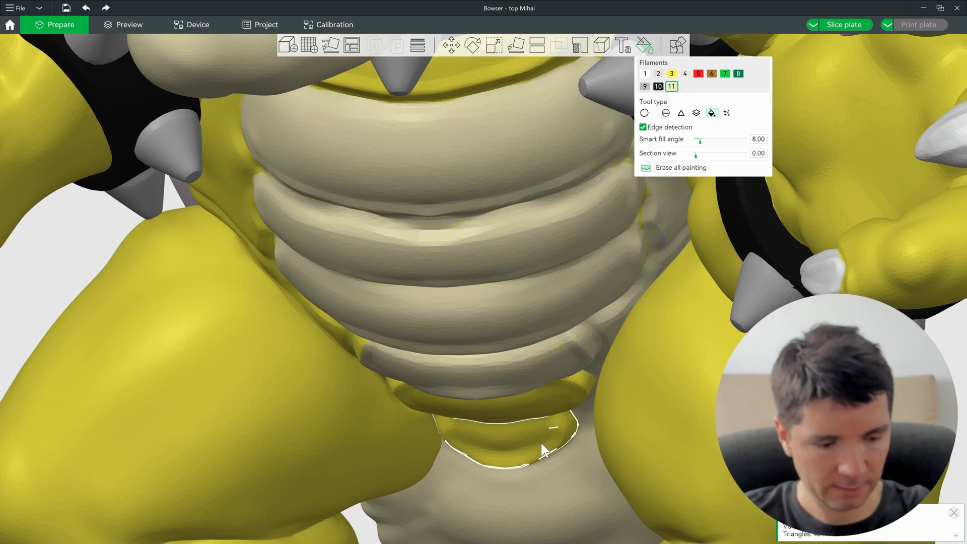
# Step: Smart-fill the lower belly lobe cream, then brush over the band's yellow strip with the Sphere tool
pyautogui.click(557, 458)
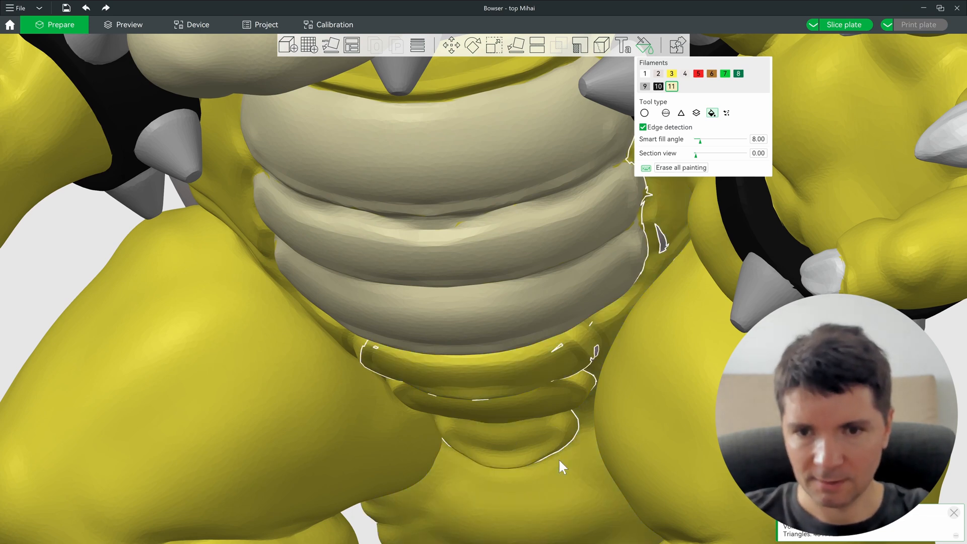
pyautogui.click(543, 418)
pyautogui.click(552, 403)
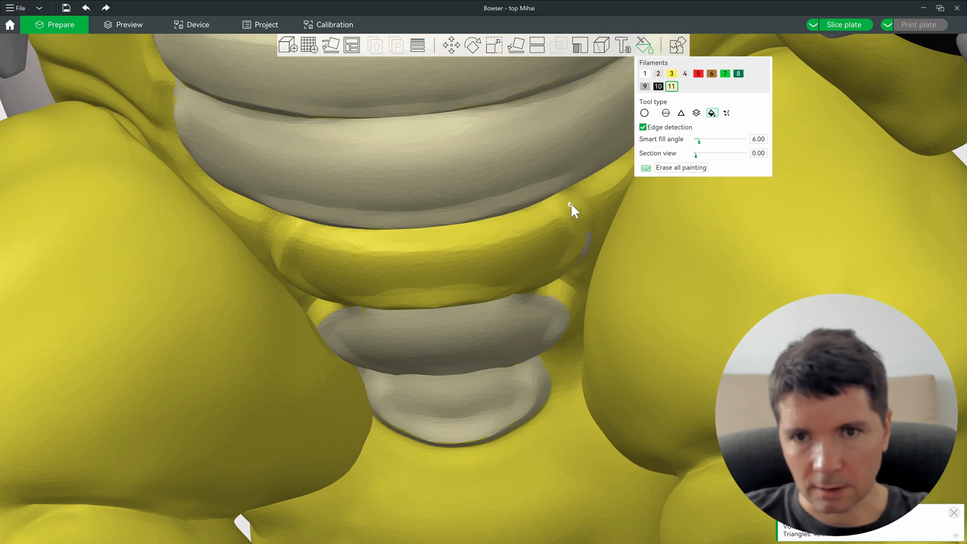
pyautogui.scroll(3, 570, 203)
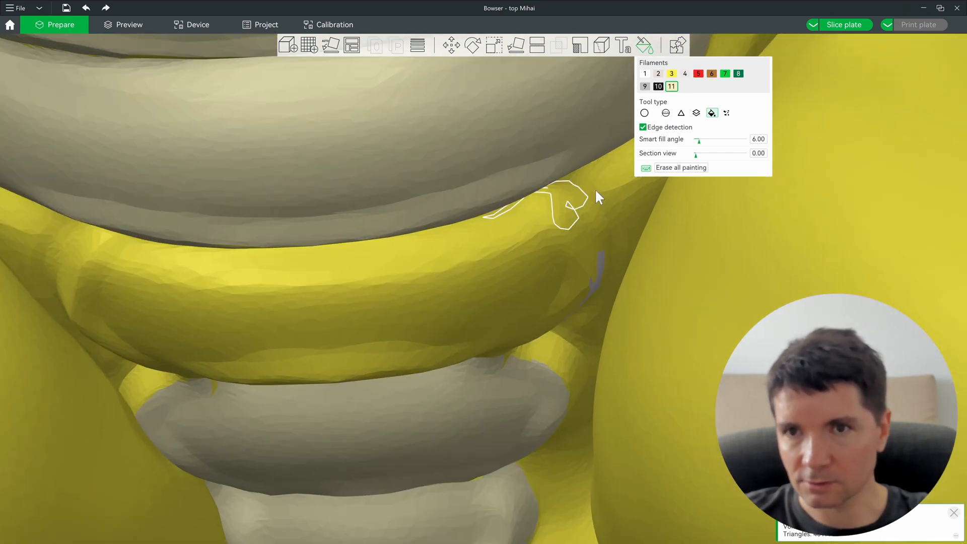
pyautogui.click(666, 113)
pyautogui.keyDown('alt'); pyautogui.scroll(-5, 513, 252); pyautogui.keyUp('alt')
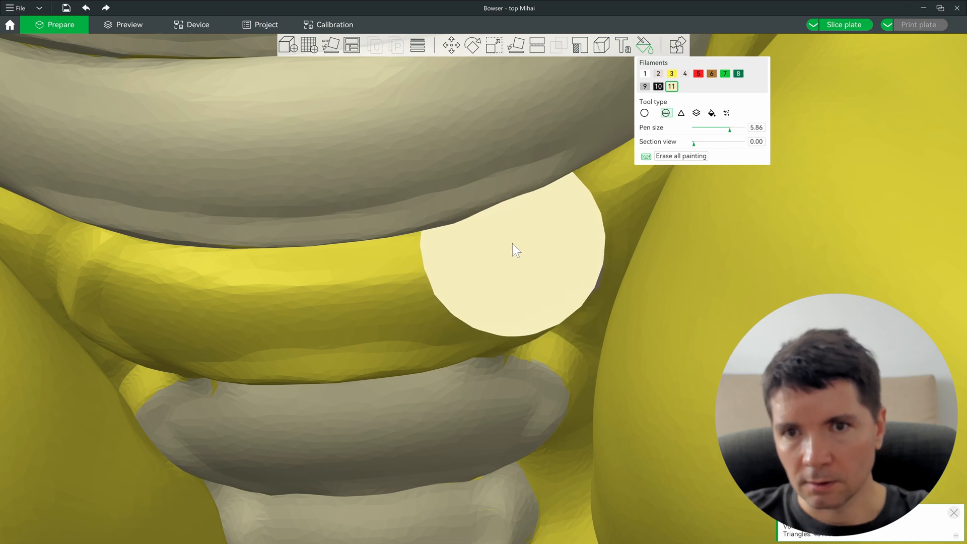
pyautogui.moveTo(557, 235)
pyautogui.mouseDown()
pyautogui.moveTo(514, 199)
pyautogui.moveTo(544, 272)
pyautogui.mouseUp()
# Step: Smart-fill the band's remaining yellow regions, edge slivers and small patches cream
pyautogui.click(712, 113)
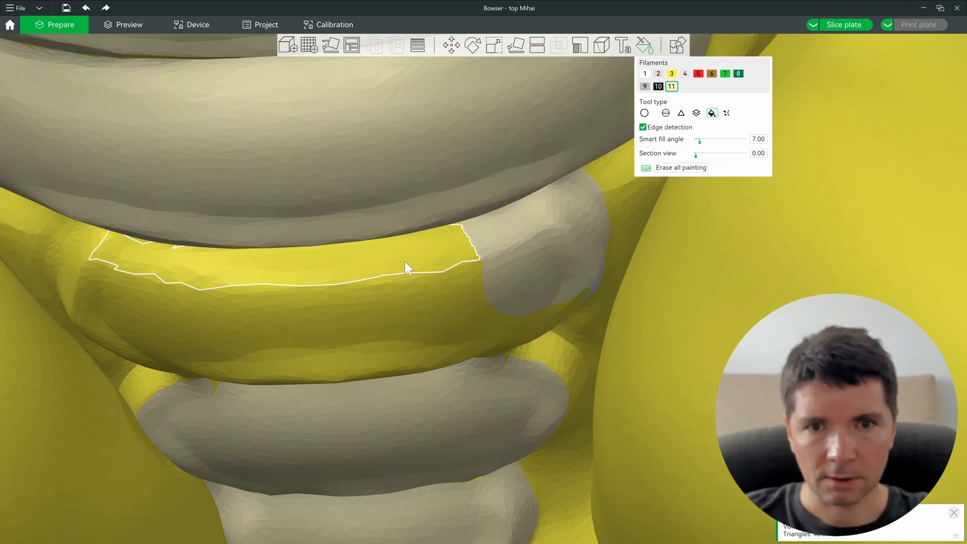
pyautogui.click(403, 264)
pyautogui.click(367, 312)
pyautogui.click(558, 322)
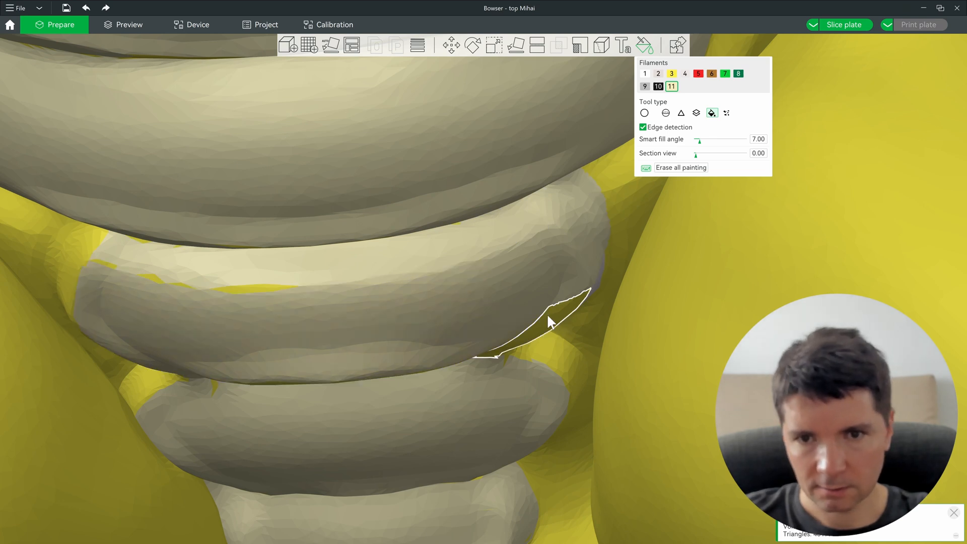
pyautogui.click(519, 353)
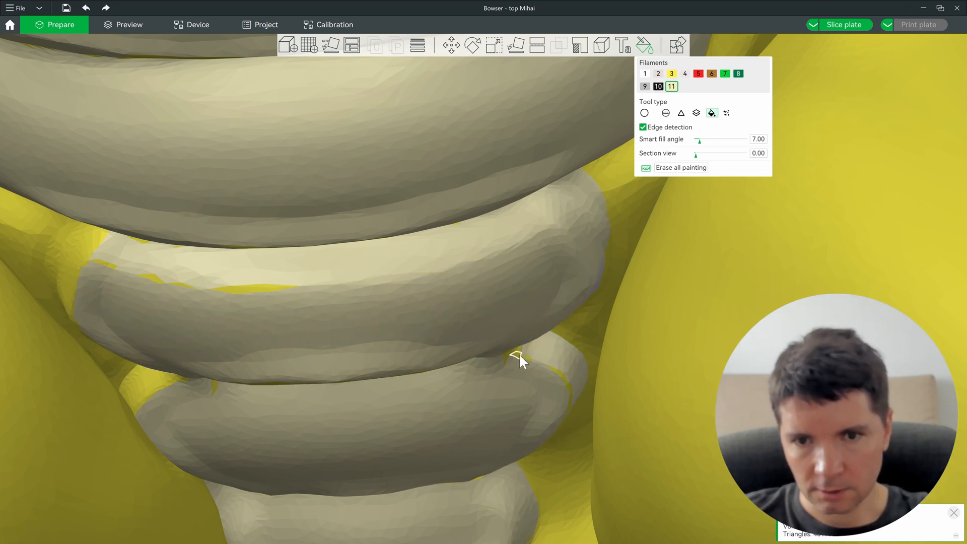
pyautogui.click(256, 287)
pyautogui.click(92, 249)
# Step: Fill the outlined yellow patch on the band cream and restore the sliver beside the belly to yellow
pyautogui.scroll(5, 162, 300)
pyautogui.moveTo(497, 267); pyautogui.dragTo(698, 215, button='right')
pyautogui.keyDown('ctrl'); pyautogui.scroll(4, 426, 376); pyautogui.keyUp('ctrl')
pyautogui.click(434, 373)
pyautogui.scroll(-5, 566, 318)
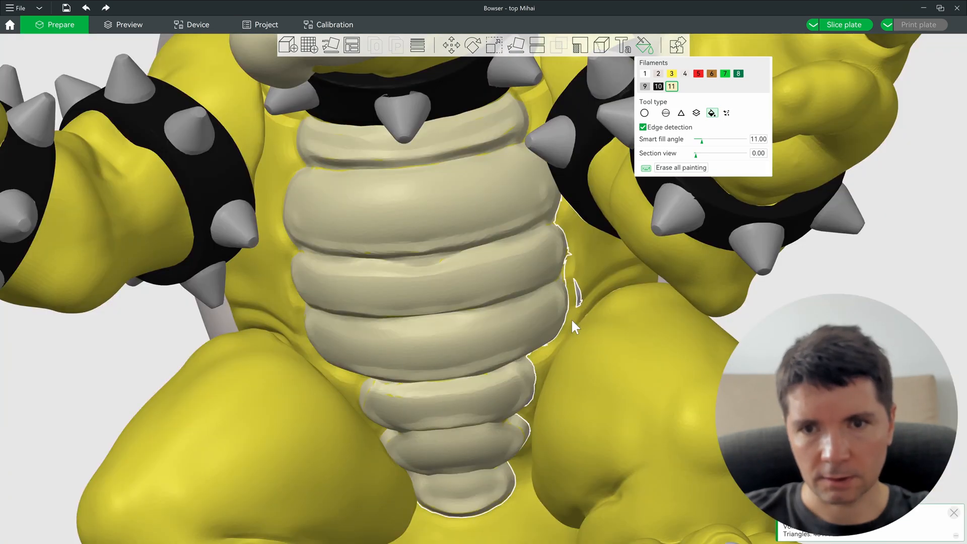
pyautogui.scroll(5, 566, 318)
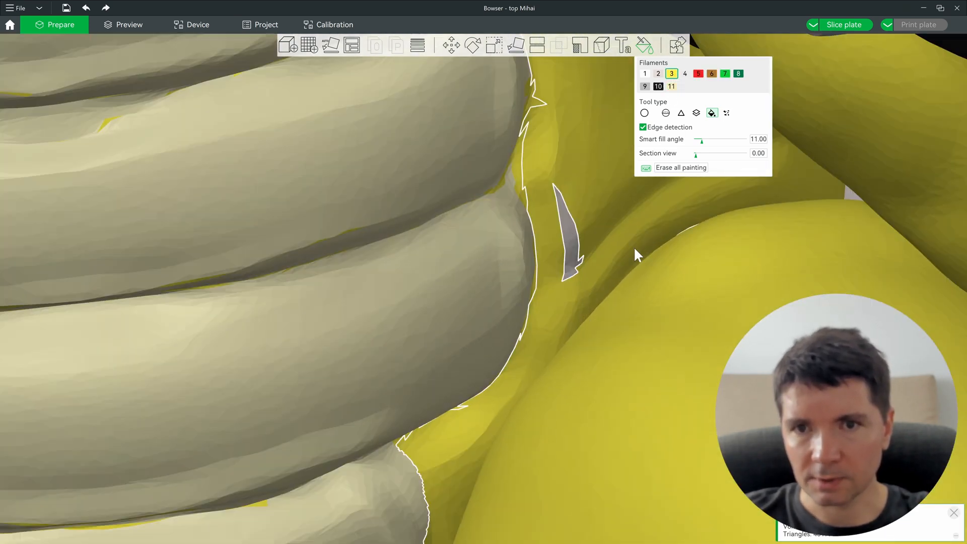
pyautogui.click(570, 237)
# Step: Try Gap Fill, then return to the Sphere brush with the cream filament selected
pyautogui.scroll(-5, 575, 250)
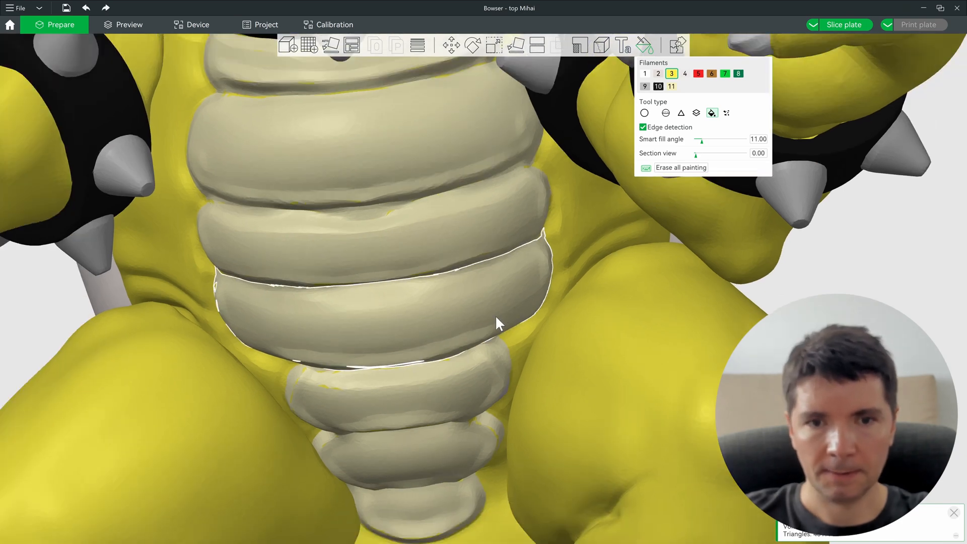
pyautogui.scroll(-3, 495, 315)
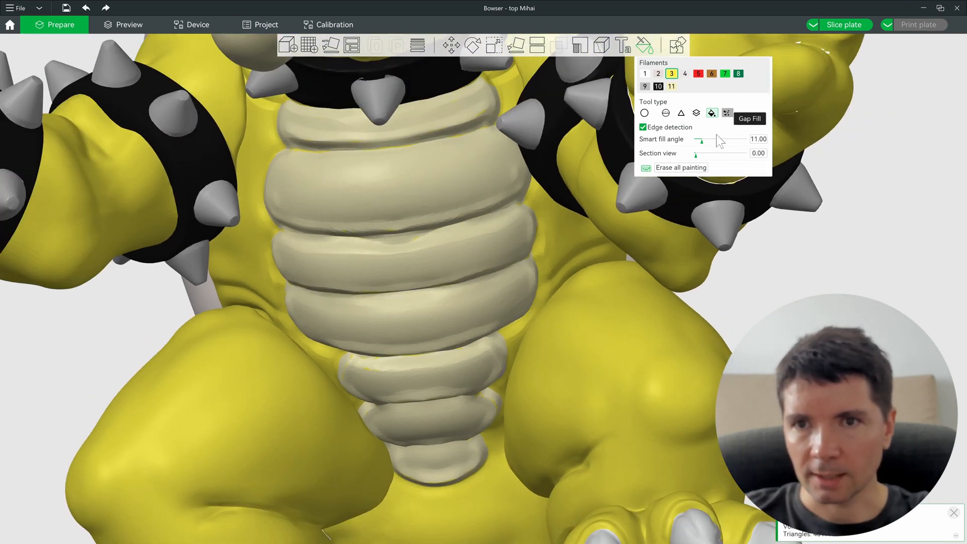
pyautogui.click(727, 112)
pyautogui.scroll(3, 476, 455)
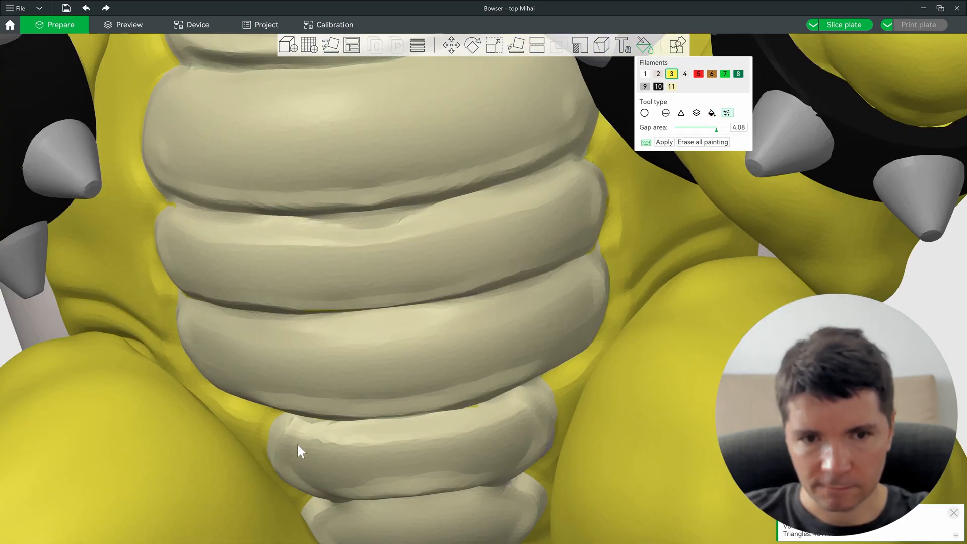
pyautogui.scroll(5, 297, 445)
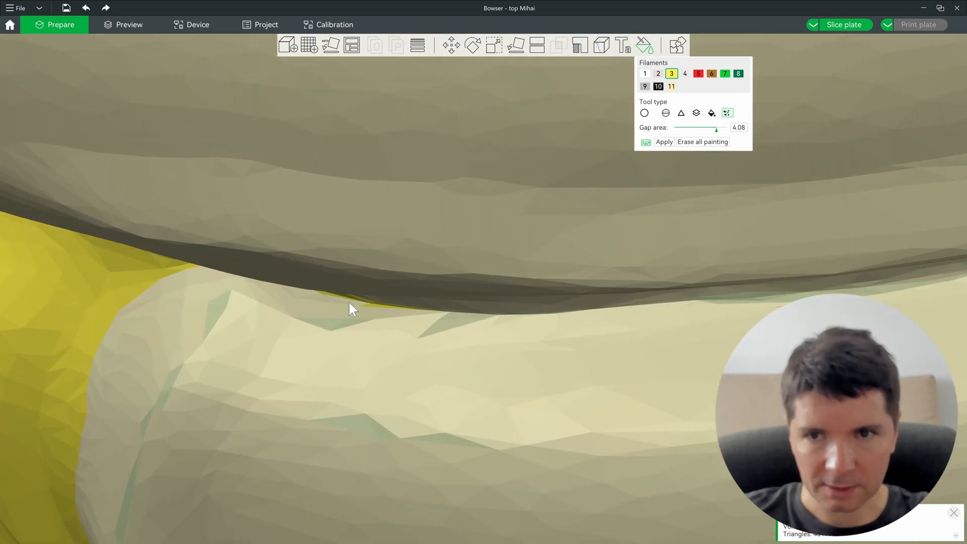
pyautogui.scroll(-5, 380, 380)
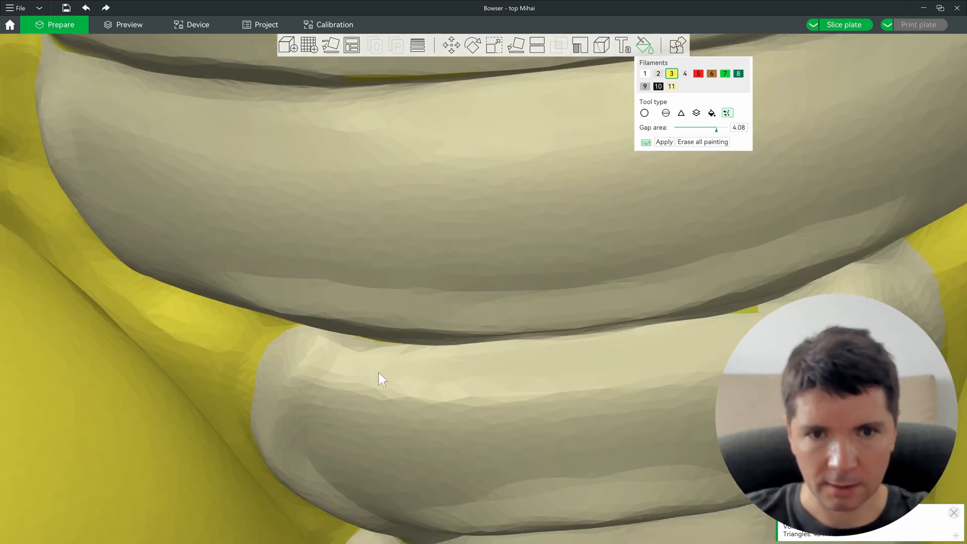
pyautogui.scroll(5, 706, 368)
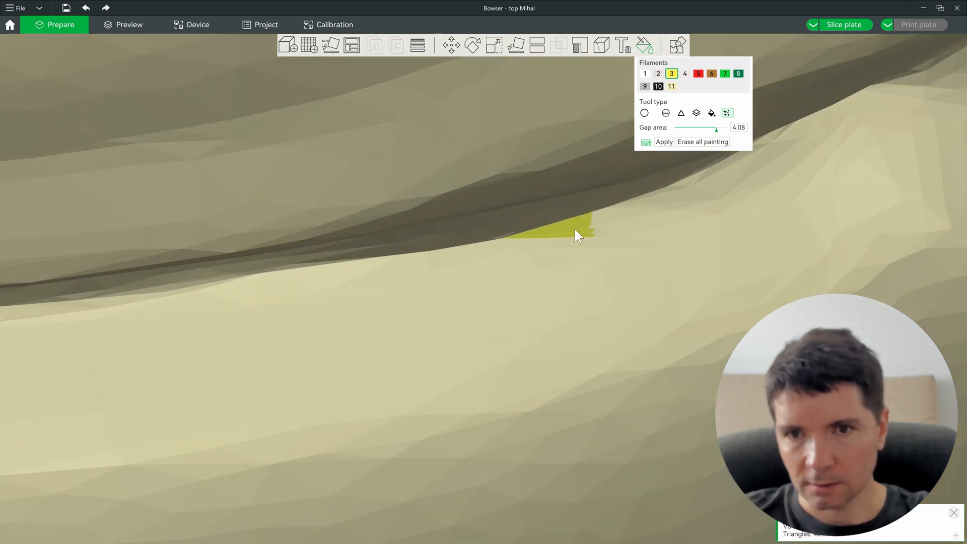
pyautogui.click(666, 113)
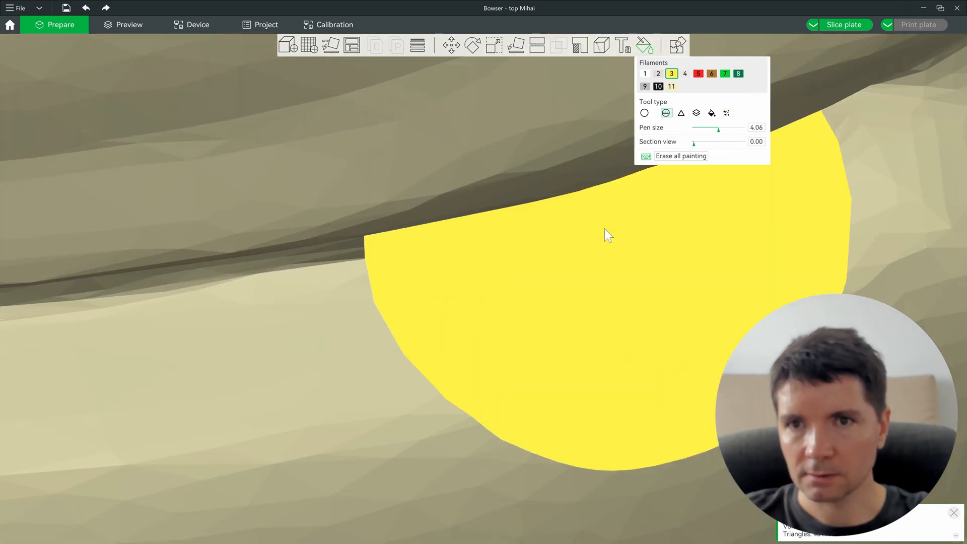
pyautogui.click(672, 86)
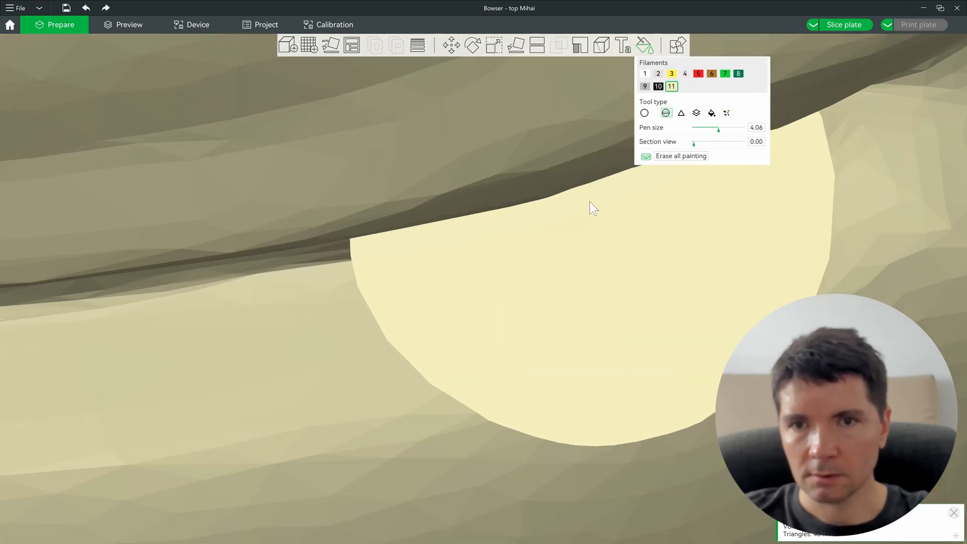
pyautogui.keyDown('alt'); pyautogui.scroll(-5, 589, 201); pyautogui.keyUp('alt')
pyautogui.scroll(-8, 579, 275)
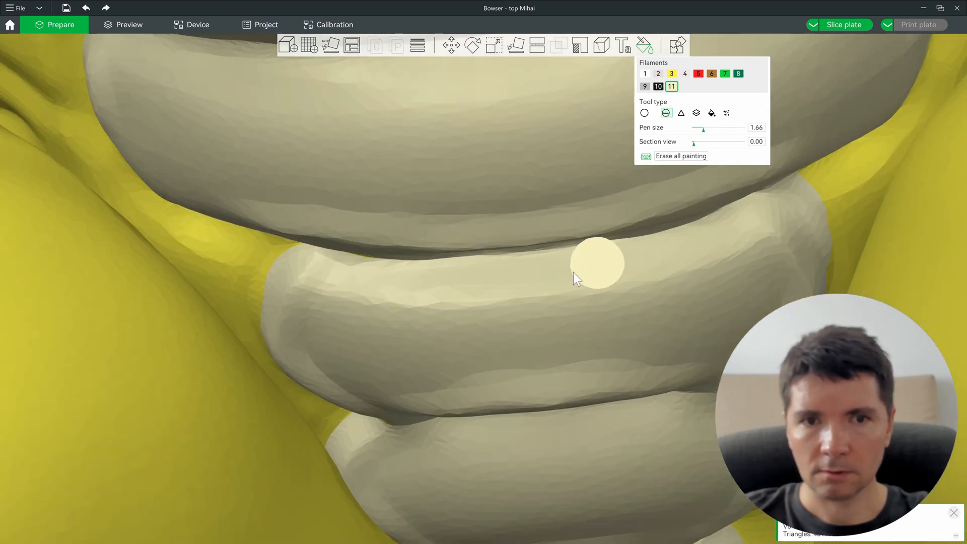
pyautogui.scroll(-10, 491, 250)
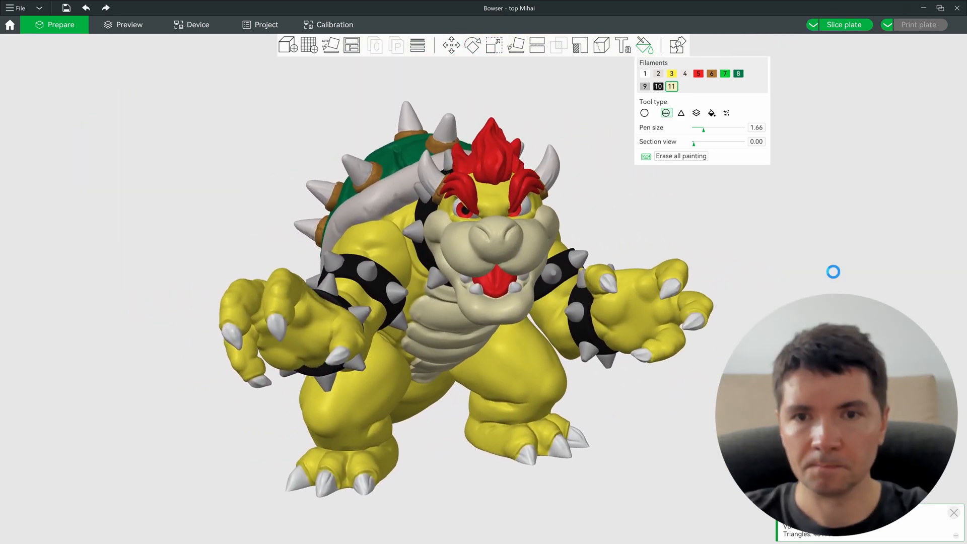
pyautogui.scroll(2, 470, 403)
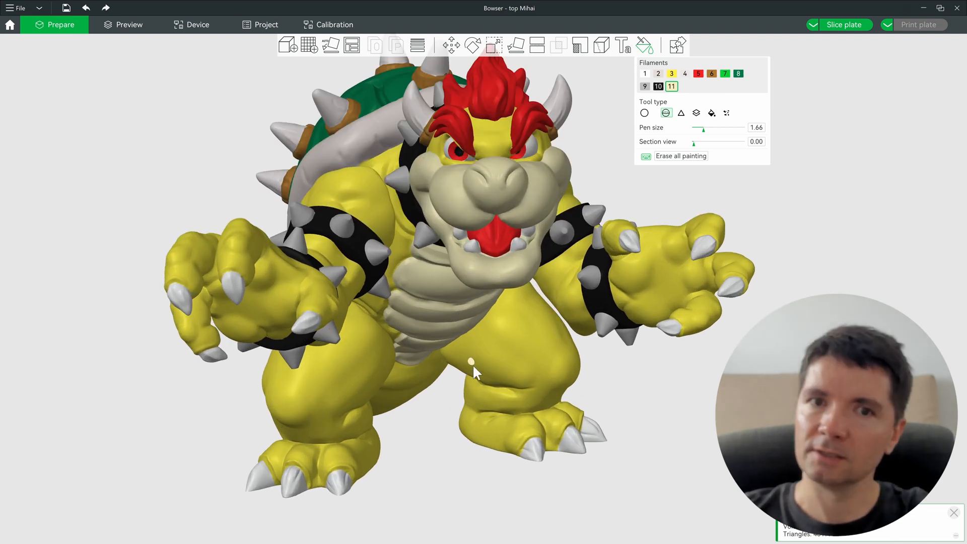
pyautogui.moveTo(680, 355); pyautogui.dragTo(579, 425)
pyautogui.moveTo(395, 410); pyautogui.dragTo(511, 358)
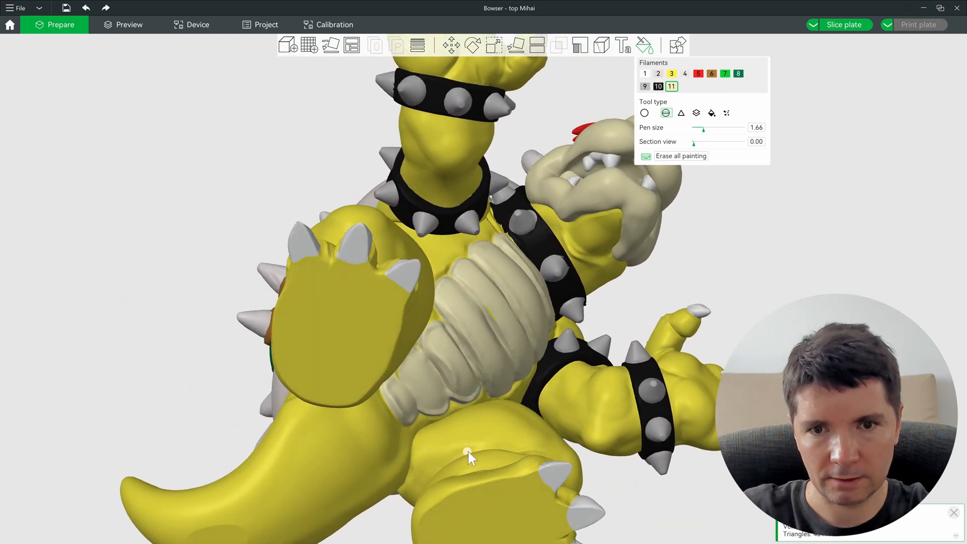
pyautogui.scroll(15, 524, 285)
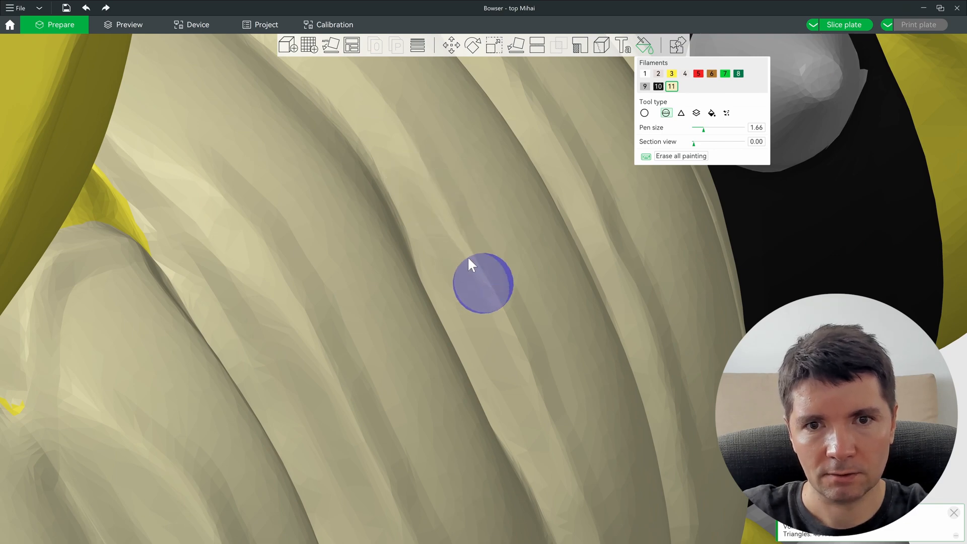
pyautogui.scroll(-12, 459, 237)
pyautogui.moveTo(607, 261)
pyautogui.mouseDown()
pyautogui.moveTo(646, 334)
pyautogui.moveTo(660, 343)
pyautogui.moveTo(700, 311)
pyautogui.moveTo(693, 324)
pyautogui.moveTo(715, 339)
pyautogui.mouseUp()
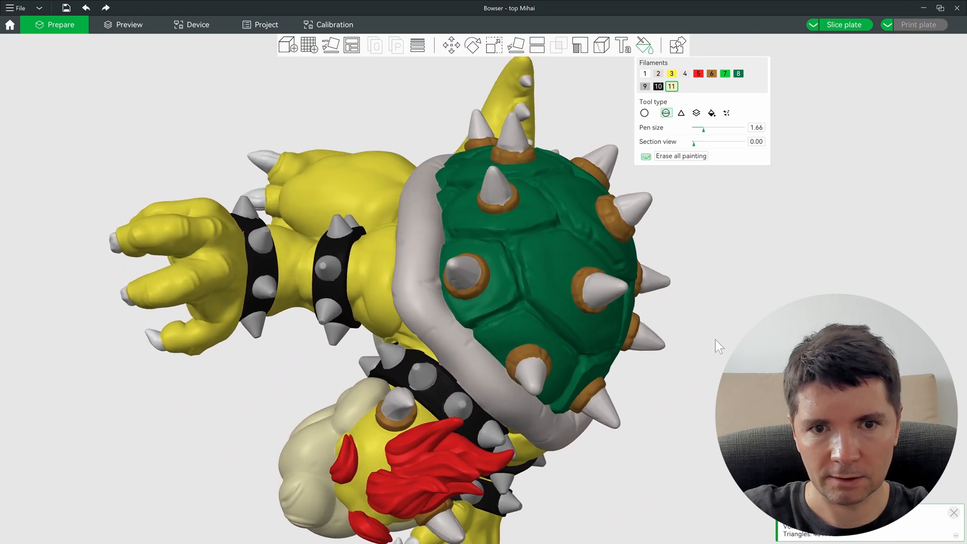
pyautogui.scroll(10, 292, 319)
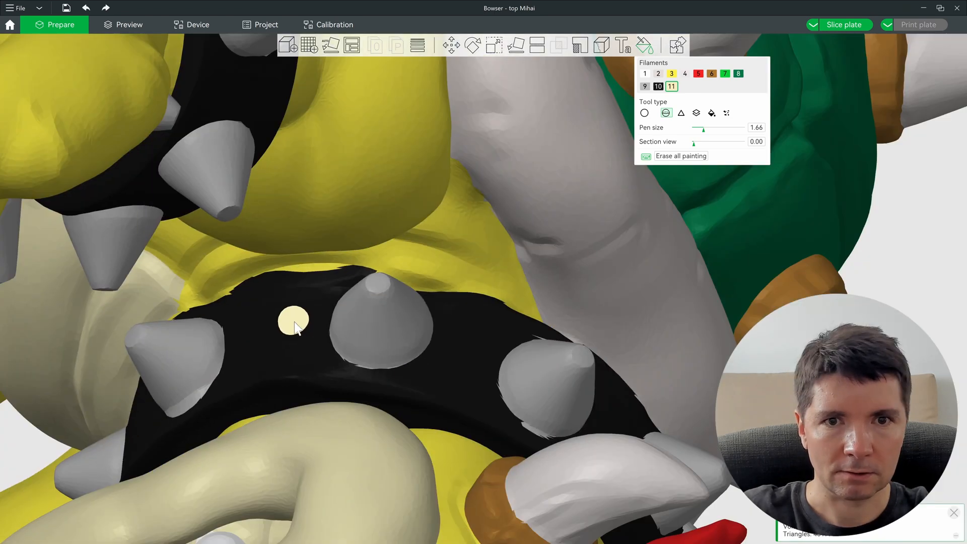
# Step: Smart-fill the gaps along the collar's upper edge with yellow filament 3
pyautogui.click(712, 112)
pyautogui.press('3')
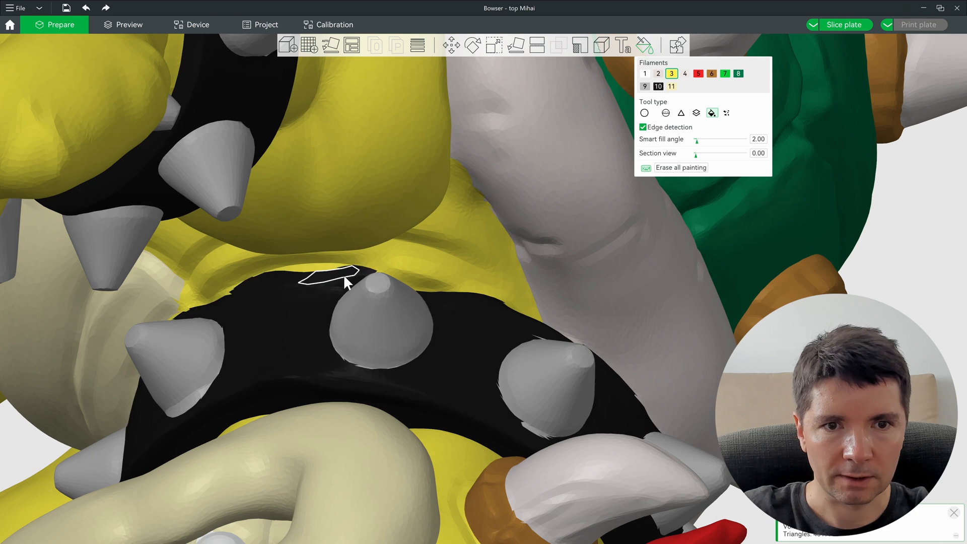
pyautogui.click(355, 274)
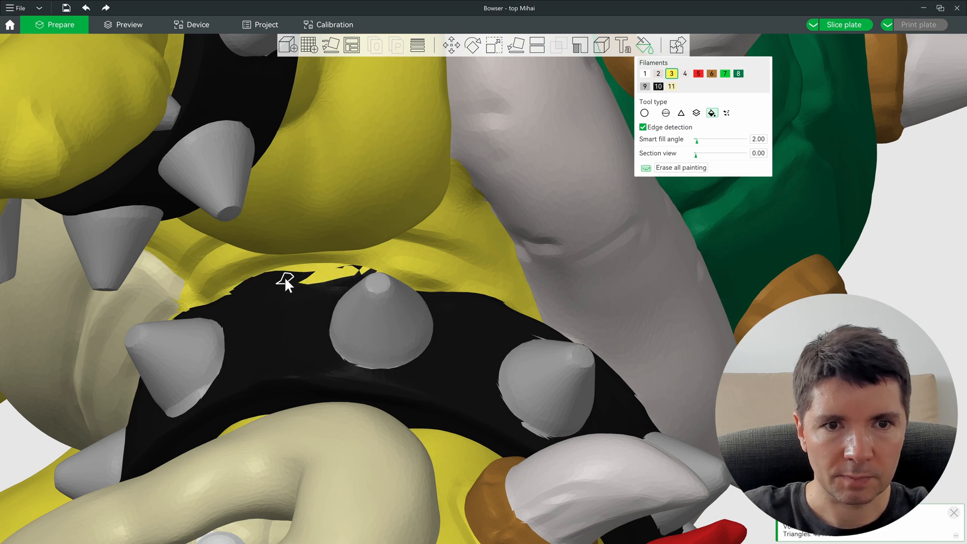
pyautogui.click(666, 112)
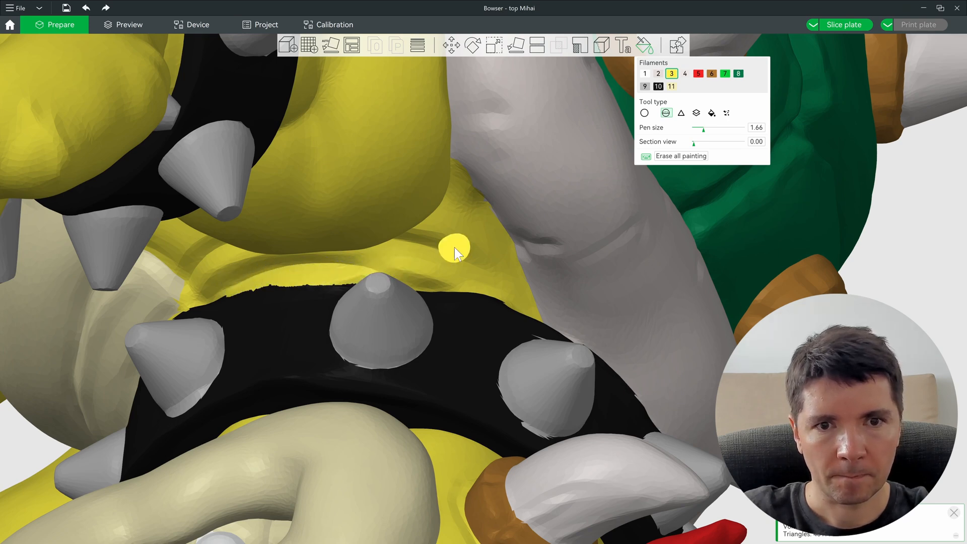
# Step: Orbit the model to inspect the arm and shell side
pyautogui.scroll(-10, 455, 248)
pyautogui.moveTo(710, 416); pyautogui.dragTo(715, 439)
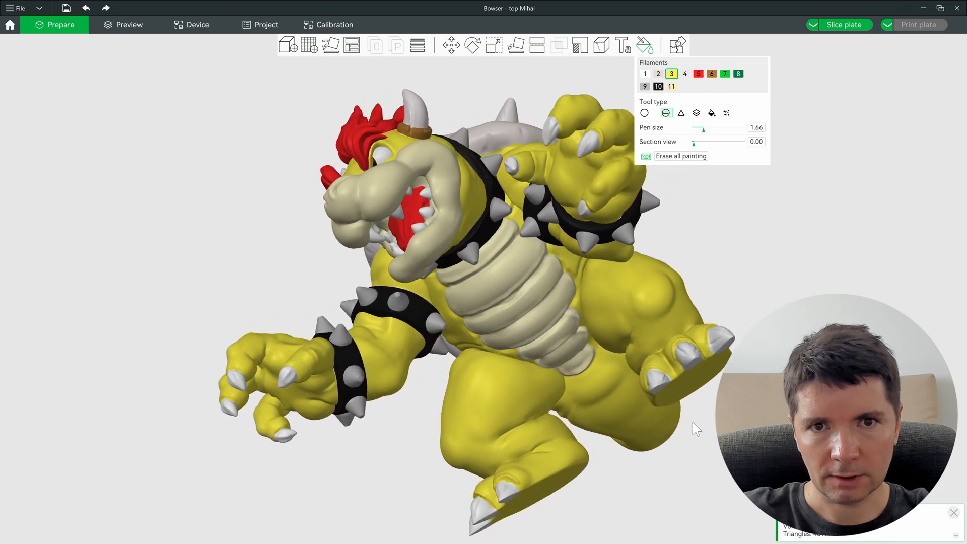
pyautogui.scroll(8, 481, 249)
pyautogui.moveTo(636, 329); pyautogui.dragTo(364, 278, button='right')
pyautogui.moveTo(475, 320); pyautogui.dragTo(554, 289)
pyautogui.scroll(5, 503, 277)
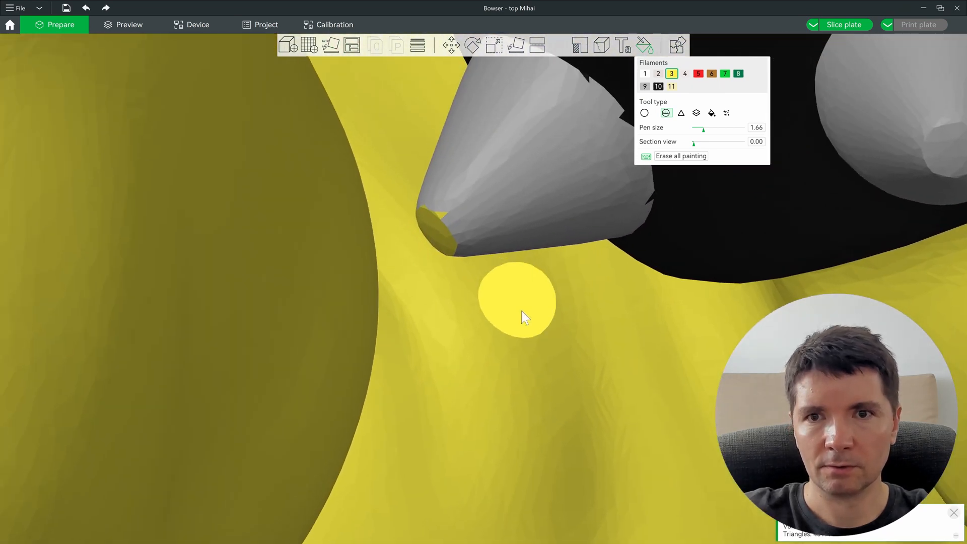
# Step: Brush the grey seam area yellow
pyautogui.click(645, 86)
pyautogui.scroll(-5, 557, 222)
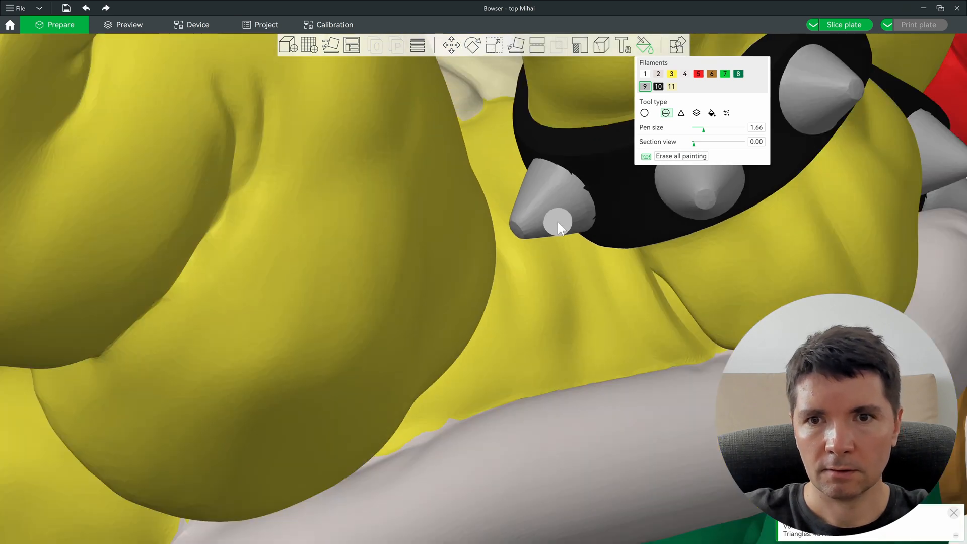
pyautogui.scroll(-3, 557, 221)
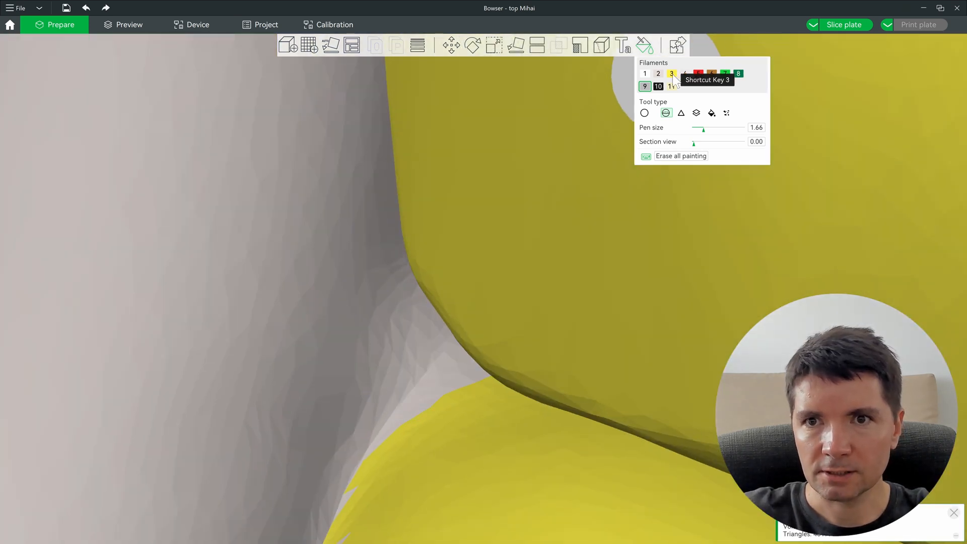
pyautogui.click(671, 74)
pyautogui.moveTo(474, 416)
pyautogui.mouseDown()
pyautogui.moveTo(434, 403)
pyautogui.moveTo(438, 317)
pyautogui.moveTo(411, 442)
pyautogui.mouseUp()
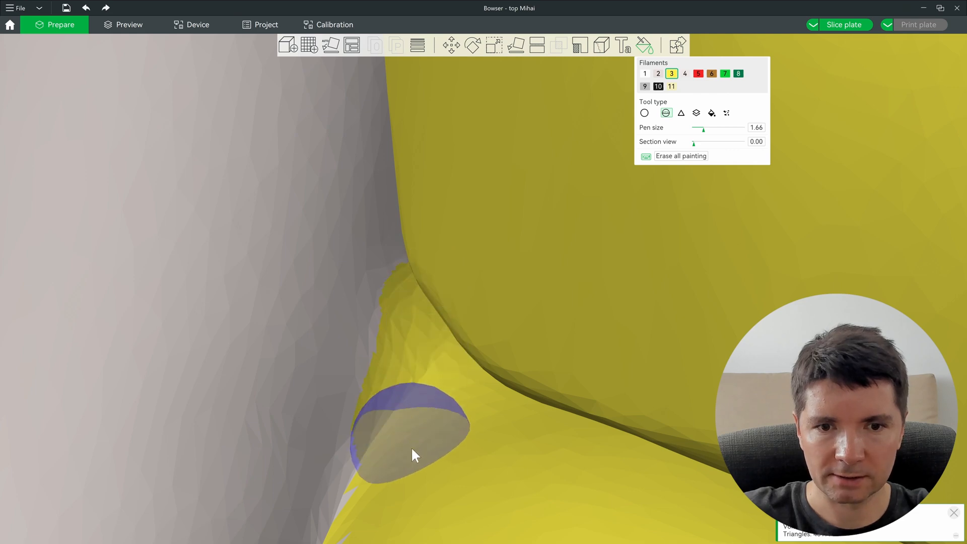
# Step: From underneath the belly, brush the yellow spot cream with filament 11
pyautogui.scroll(-8, 432, 441)
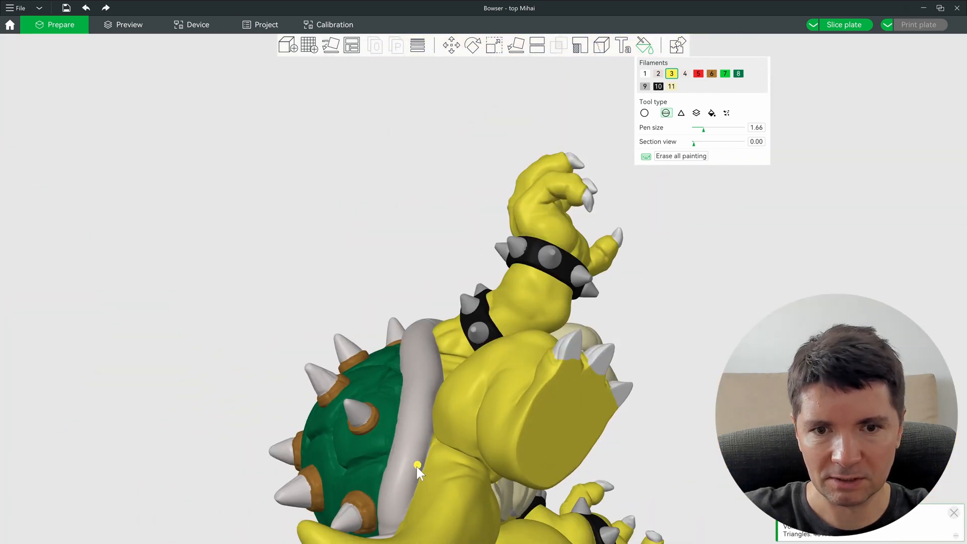
pyautogui.moveTo(417, 467); pyautogui.dragTo(441, 322)
pyautogui.scroll(10, 470, 294)
pyautogui.moveTo(371, 364); pyautogui.dragTo(382, 348)
pyautogui.scroll(9, 440, 354)
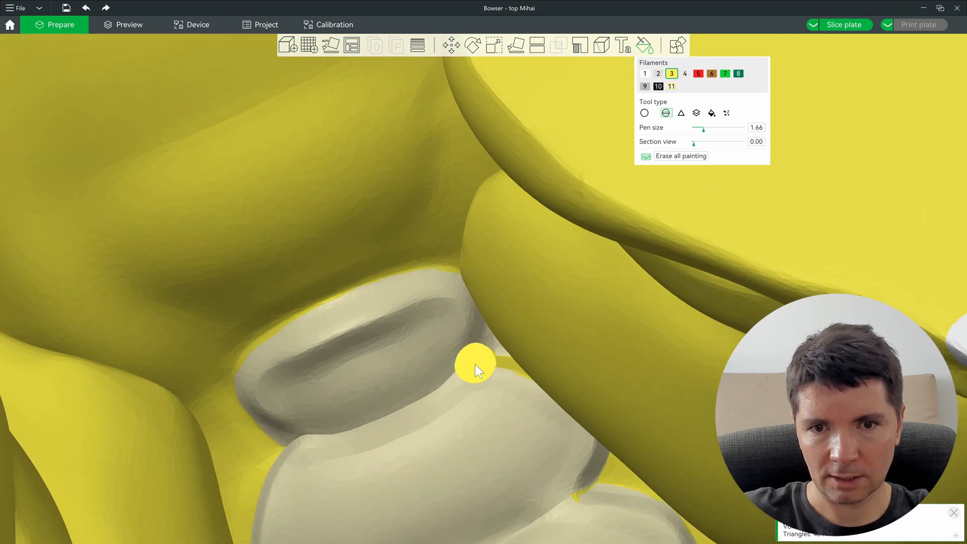
pyautogui.scroll(6, 484, 388)
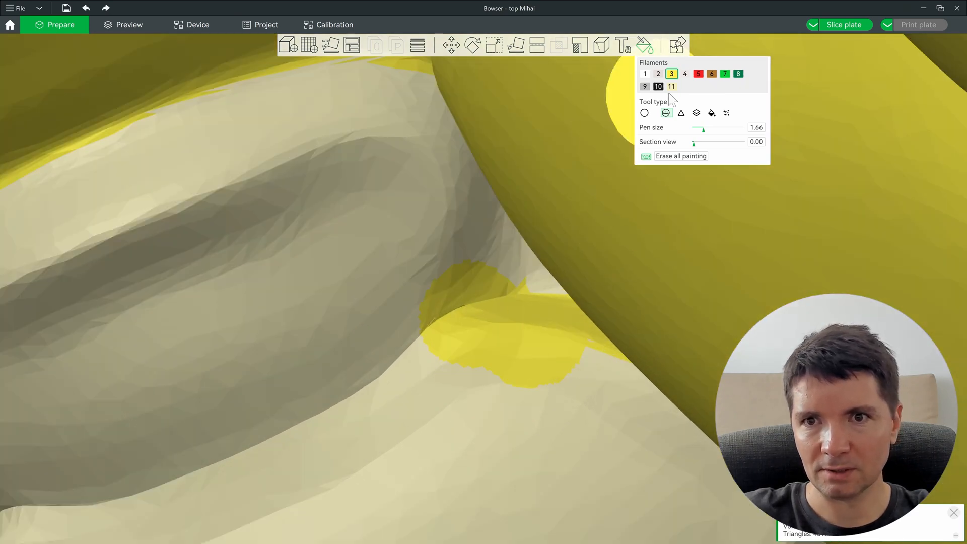
pyautogui.click(671, 87)
pyautogui.moveTo(484, 286)
pyautogui.mouseDown()
pyautogui.moveTo(489, 319)
pyautogui.moveTo(547, 343)
pyautogui.mouseUp()
pyautogui.scroll(-3, 524, 337)
pyautogui.moveTo(504, 312); pyautogui.dragTo(383, 510)
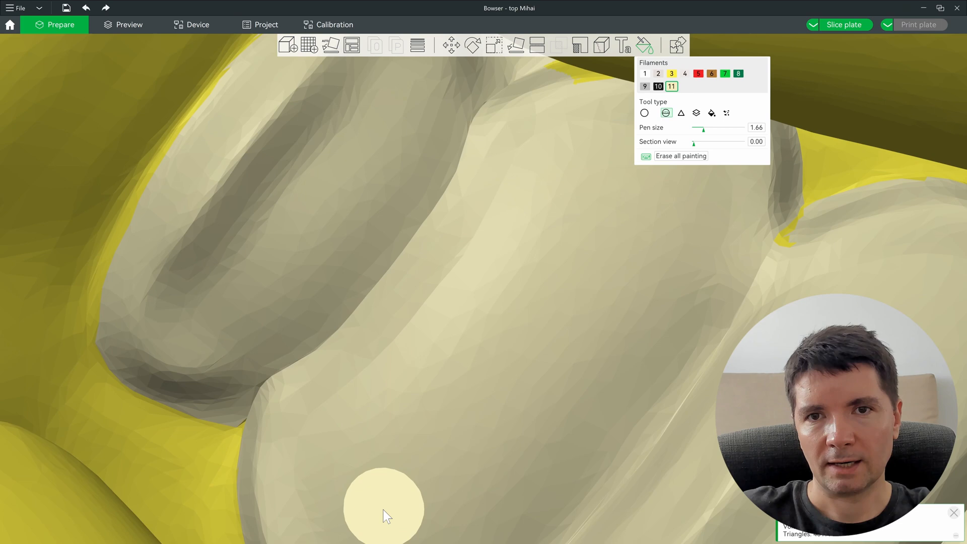
# Step: Paint the yellow strip and the next patch on the lower belly plates cream
pyautogui.moveTo(498, 157); pyautogui.dragTo(361, 519)
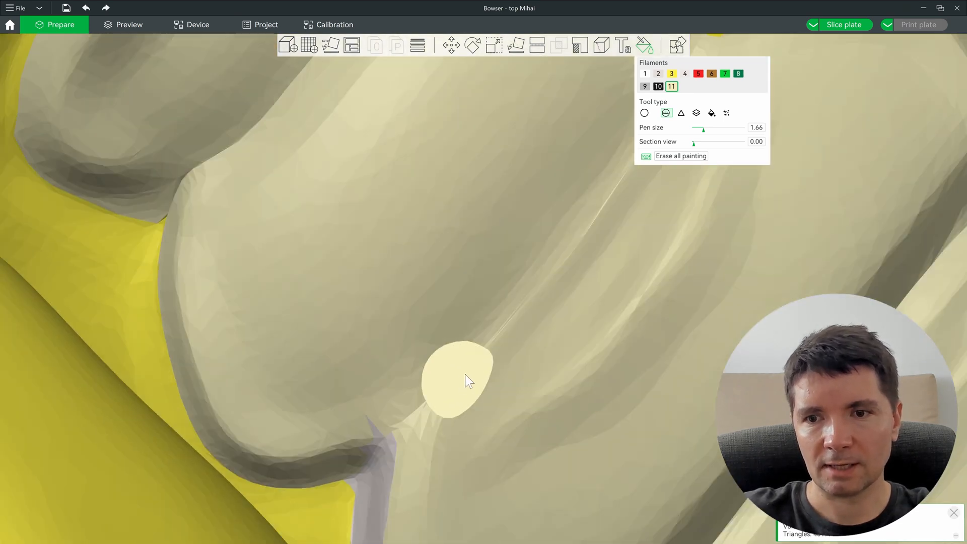
pyautogui.moveTo(464, 374); pyautogui.dragTo(367, 526, button='right')
pyautogui.moveTo(418, 375); pyautogui.dragTo(396, 540, button='right')
pyautogui.moveTo(636, 339); pyautogui.dragTo(630, 329)
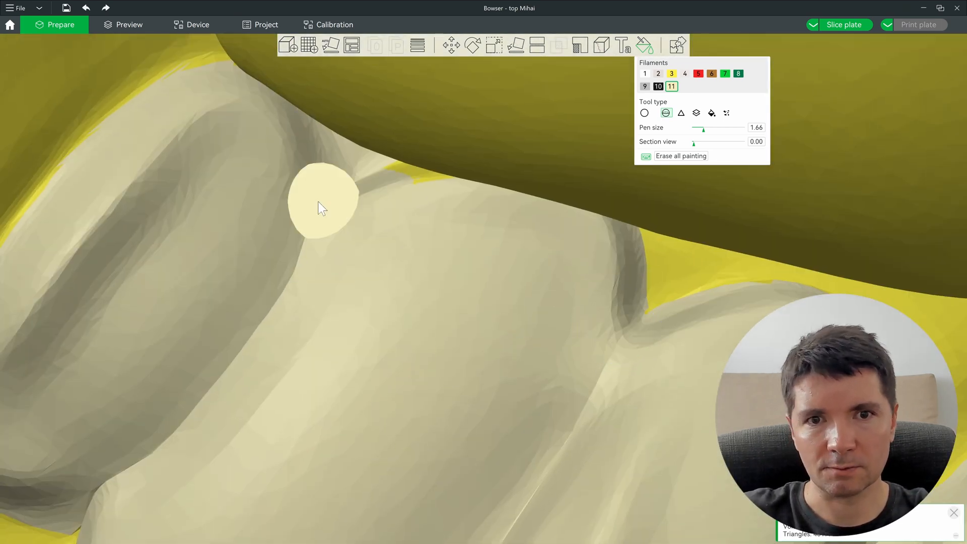
pyautogui.moveTo(362, 196); pyautogui.dragTo(414, 188)
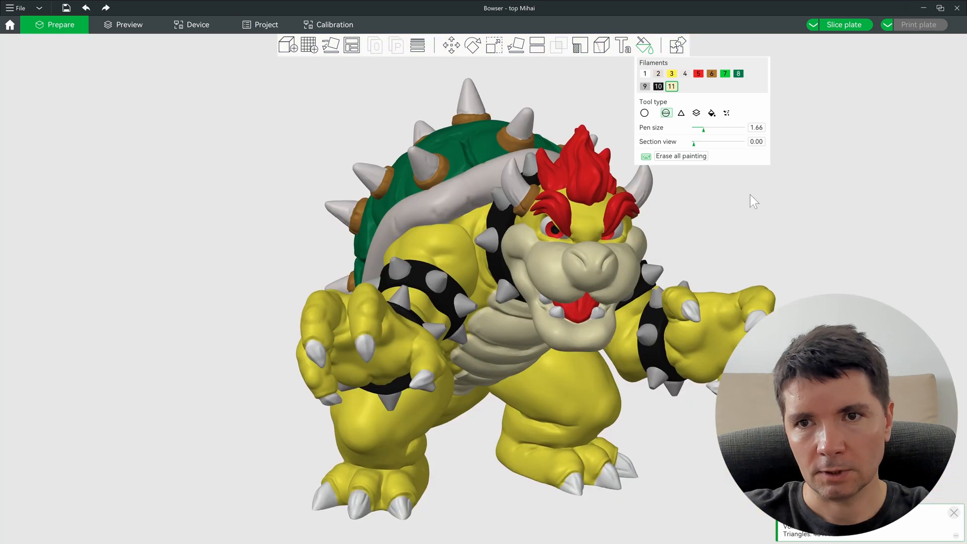
# Step: Orbit and pan the view to bring Bowser's head into the centre
pyautogui.moveTo(751, 194); pyautogui.dragTo(552, 328)
pyautogui.scroll(12, 564, 304)
pyautogui.scroll(-5, 504, 319)
pyautogui.moveTo(176, 337); pyautogui.dragTo(540, 334, button='right')
pyautogui.moveTo(600, 402); pyautogui.dragTo(600, 265, button='right')
pyautogui.moveTo(530, 284); pyautogui.dragTo(449, 355, button='right')
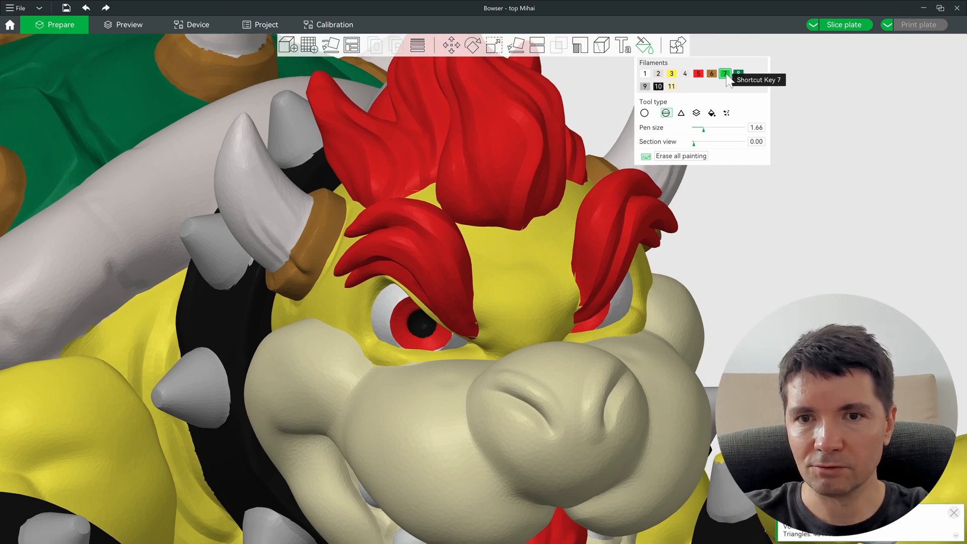
# Step: Fill the yellow face region around Bowser's eyes with green filament 7, then zoom out
pyautogui.click(712, 114)
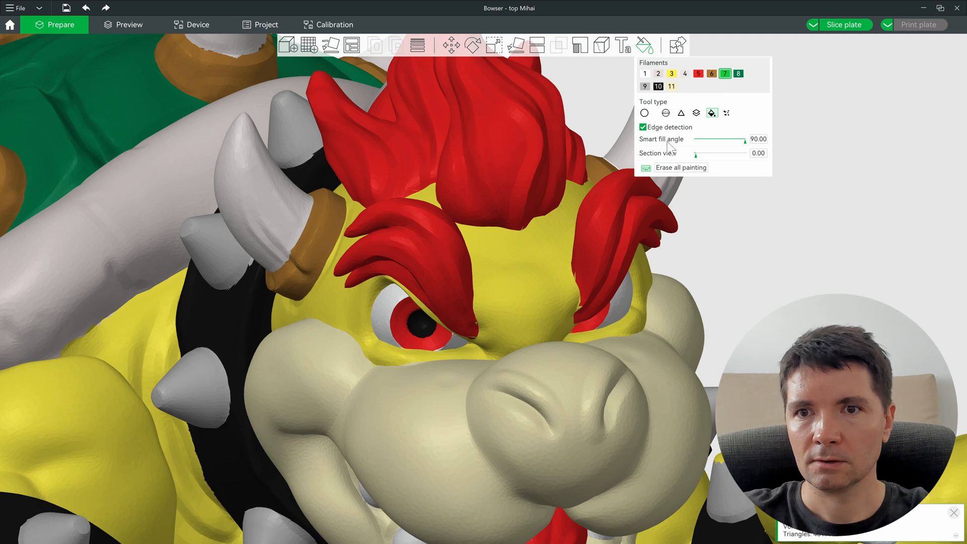
pyautogui.click(524, 273)
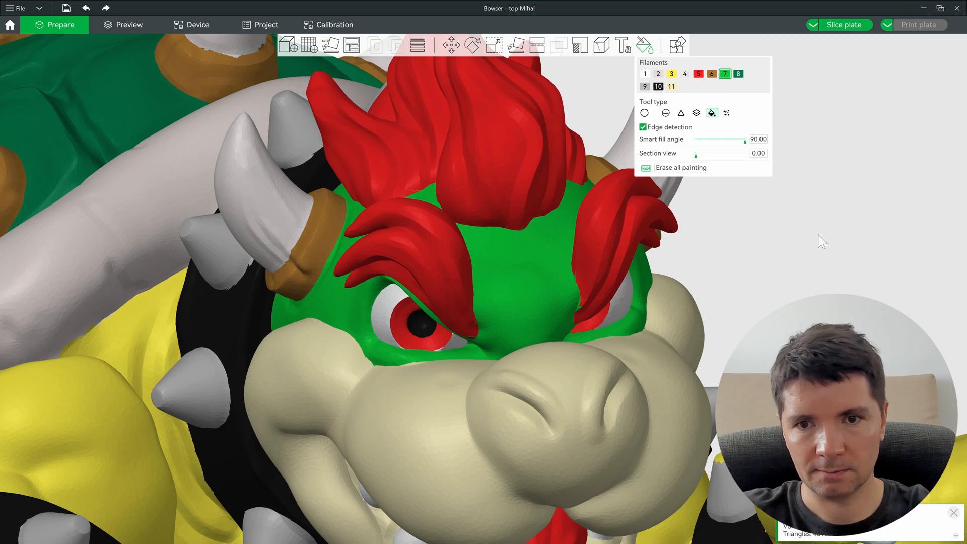
pyautogui.scroll(-5, 819, 234)
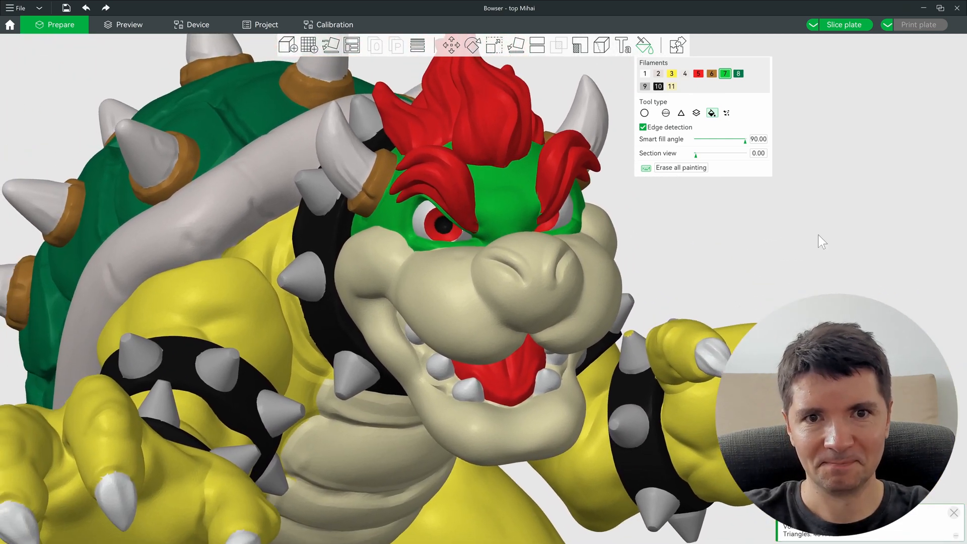
pyautogui.scroll(-5, 711, 257)
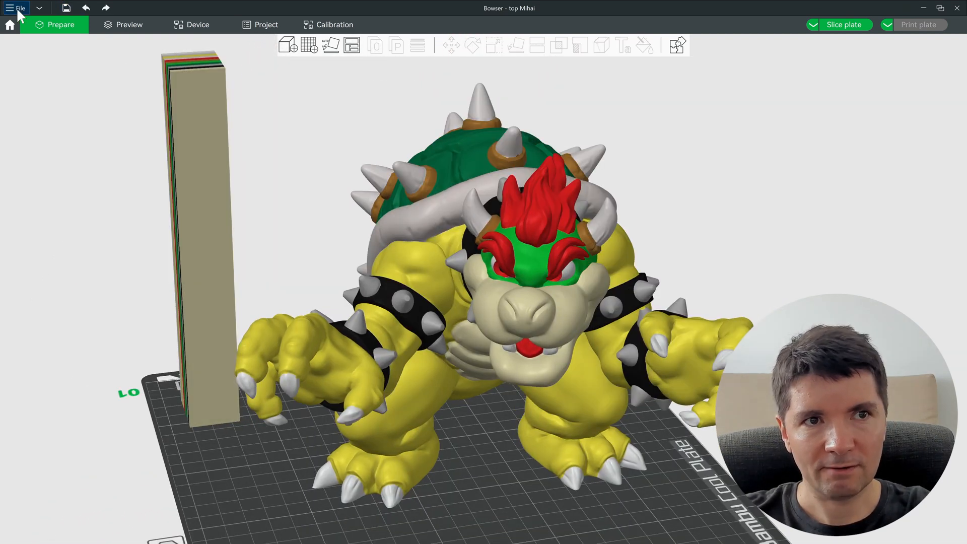
# Step: Select the Bowser model and show the printer, filament and process settings sidebar
pyautogui.click(18, 8)
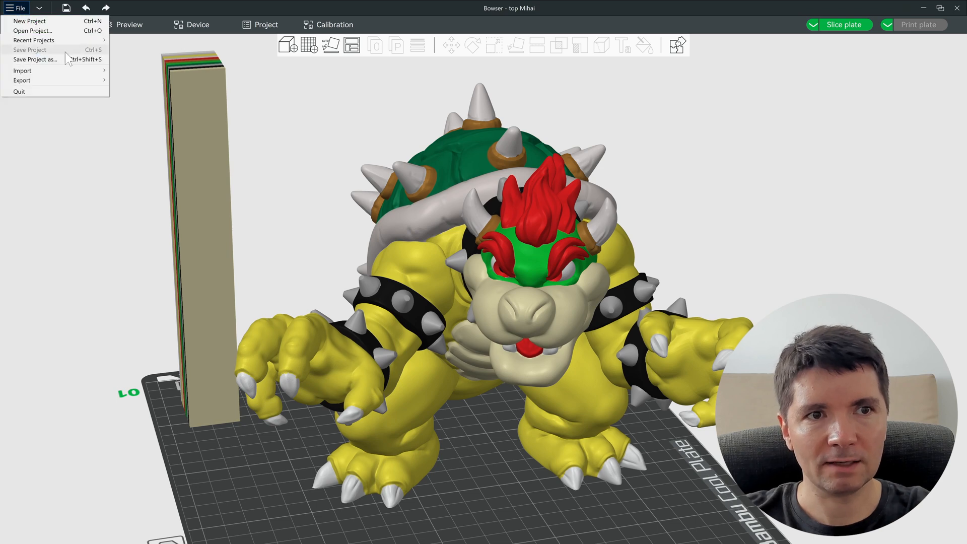
pyautogui.click(267, 159)
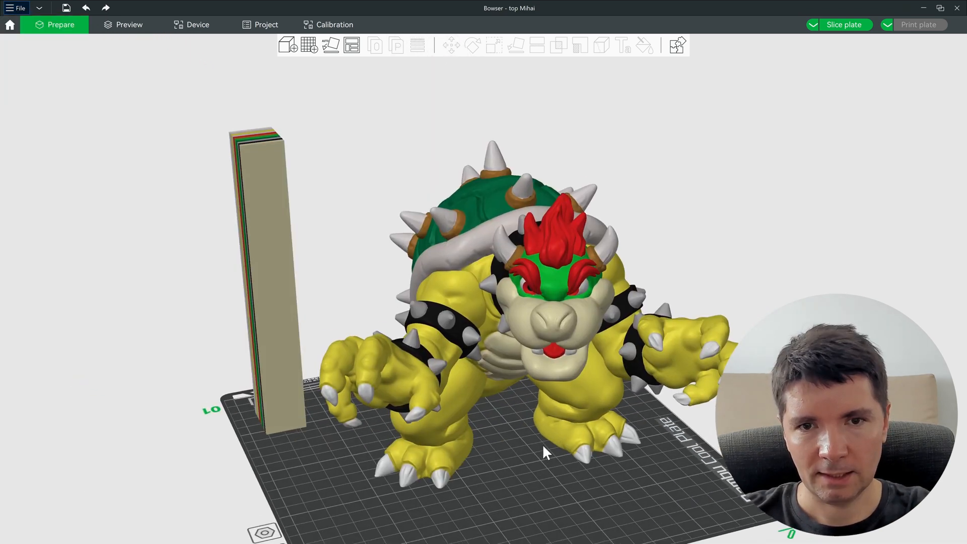
pyautogui.moveTo(544, 447); pyautogui.dragTo(552, 386, button='right')
pyautogui.scroll(-2, 549, 391)
pyautogui.click(513, 306)
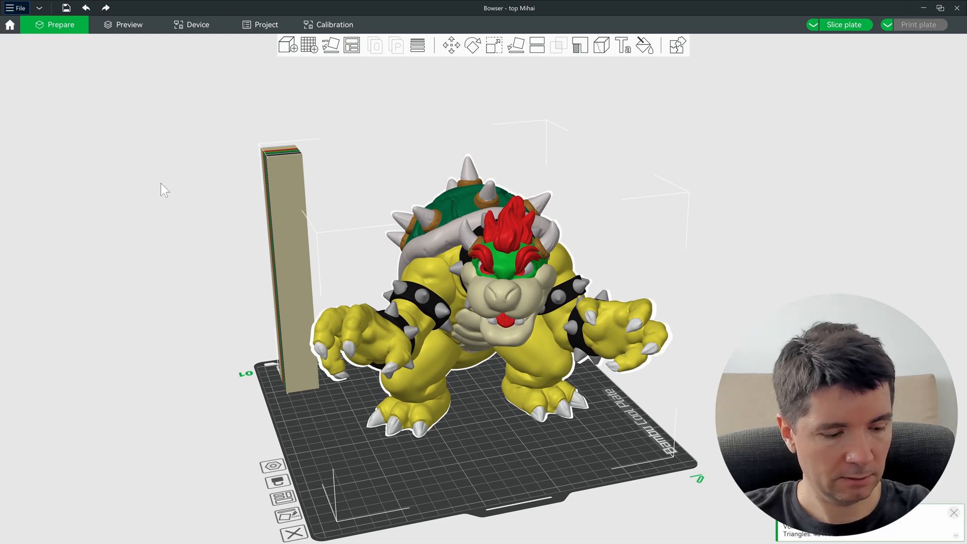
pyautogui.hotkey('shift', 'Tab')
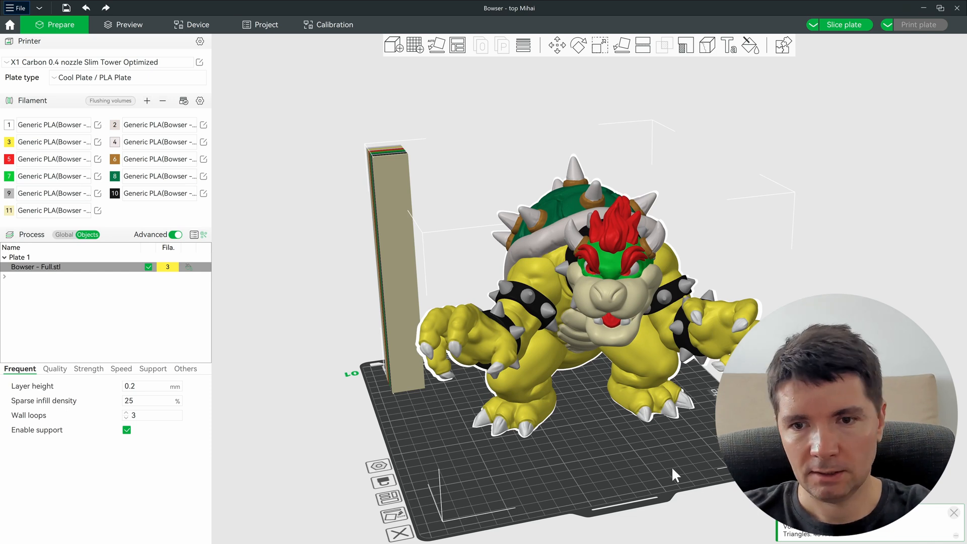
# Step: Check Bowser's scale and dimensions, reselect it and slice the plate
pyautogui.click(602, 46)
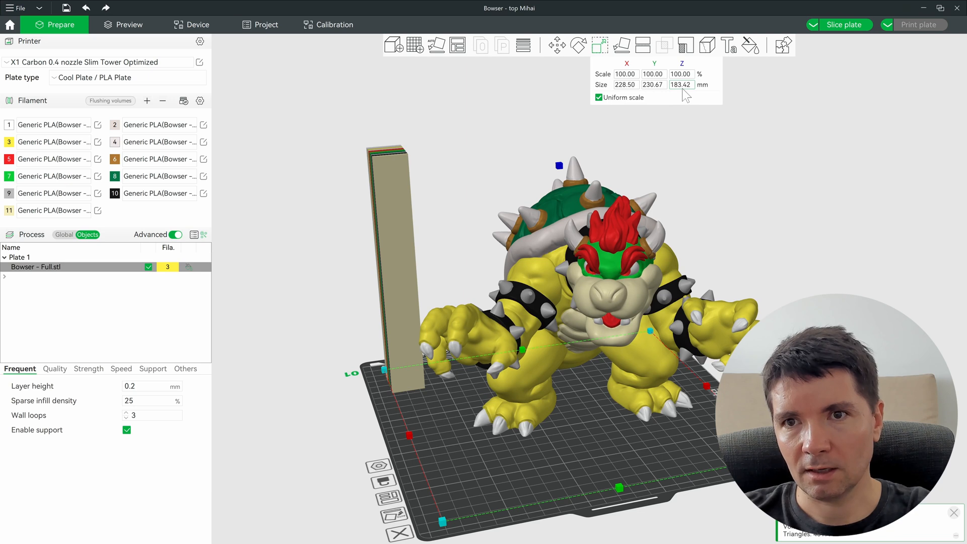
pyautogui.click(721, 216)
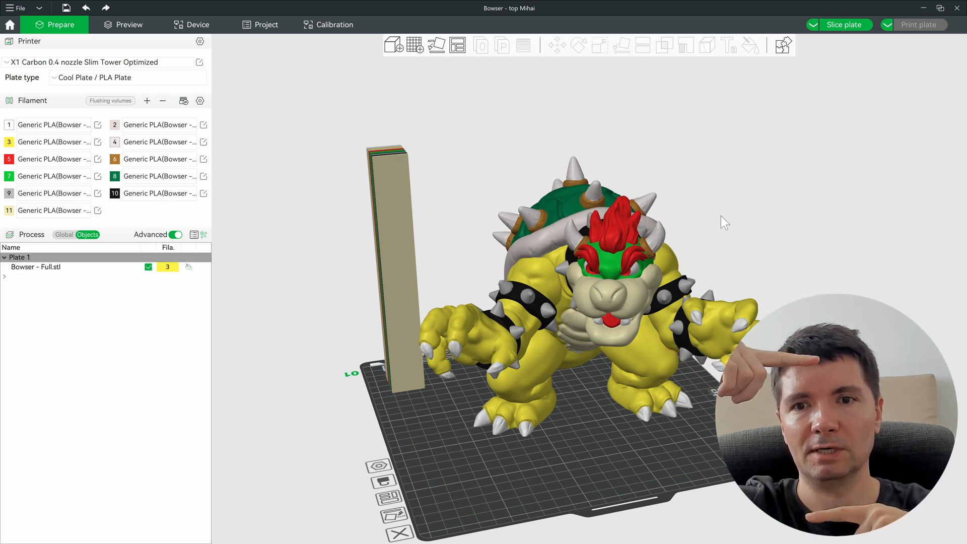
pyautogui.click(607, 244)
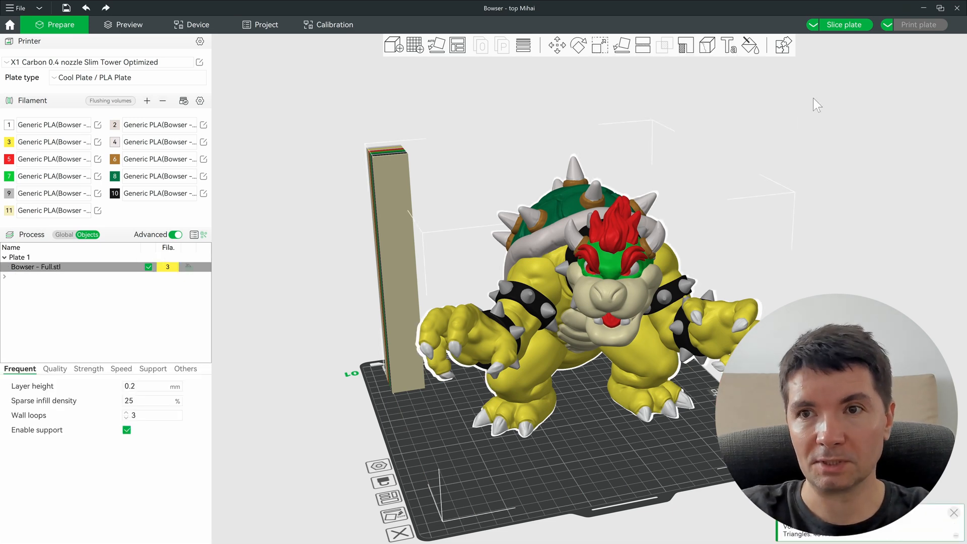
pyautogui.click(847, 25)
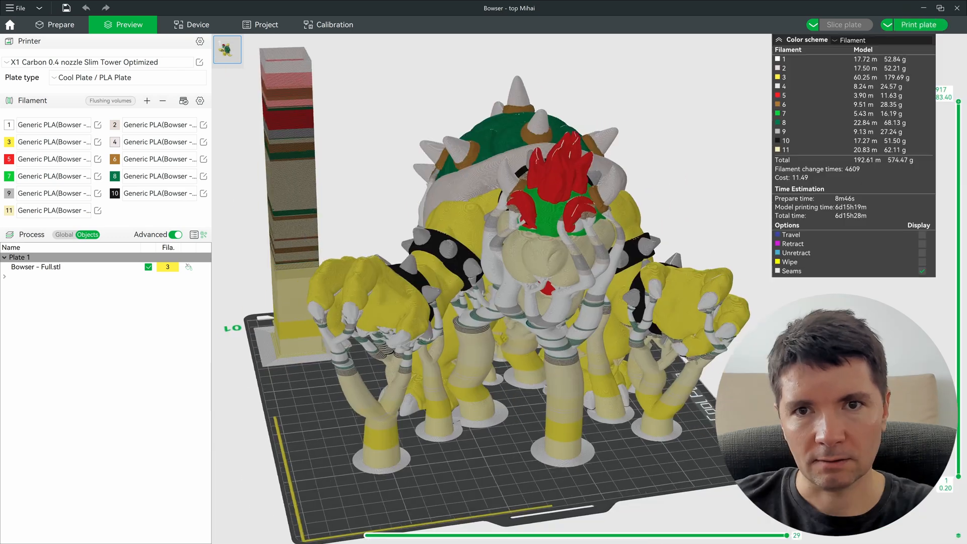
# Step: Review per-filament usage and the 6d15h28m print time, then lower the layer slider to view inner layers
pyautogui.scroll(1, 484, 289)
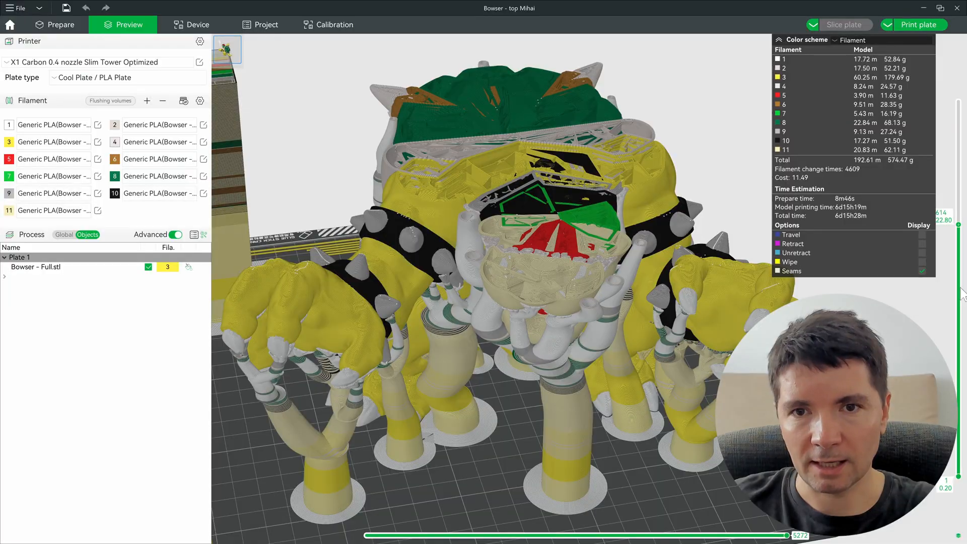
pyautogui.moveTo(960, 246); pyautogui.dragTo(959, 424)
pyautogui.scroll(7, 463, 306)
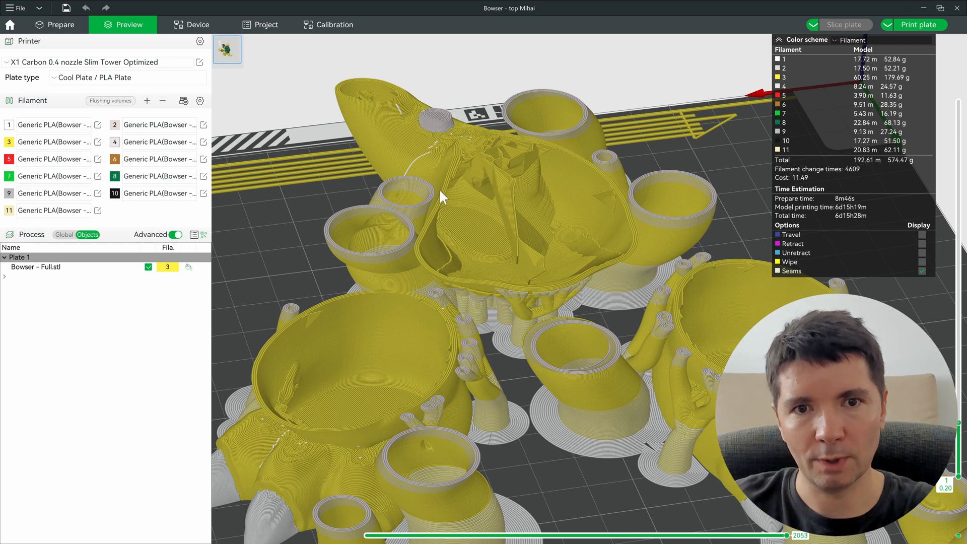
pyautogui.scroll(-5, 573, 218)
pyautogui.scroll(5, 435, 203)
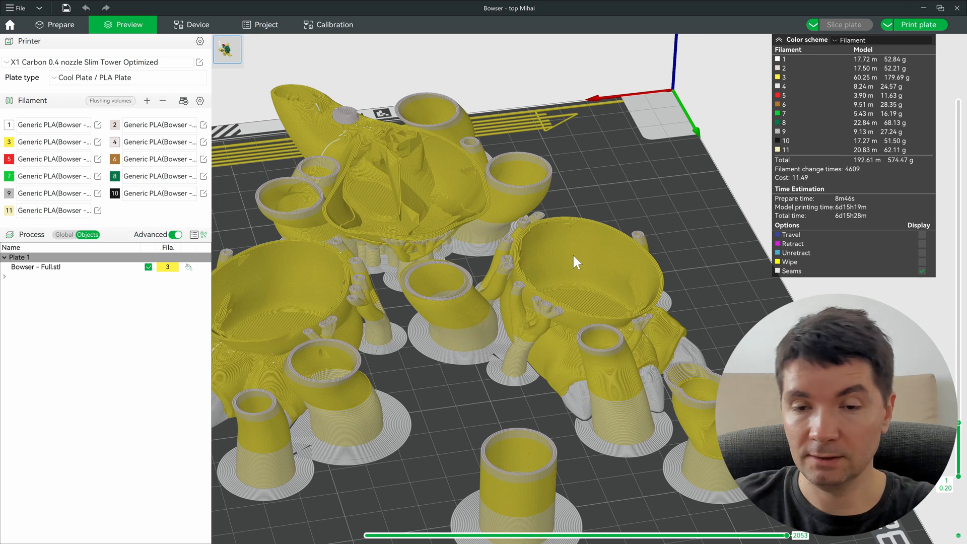
pyautogui.scroll(-4, 573, 253)
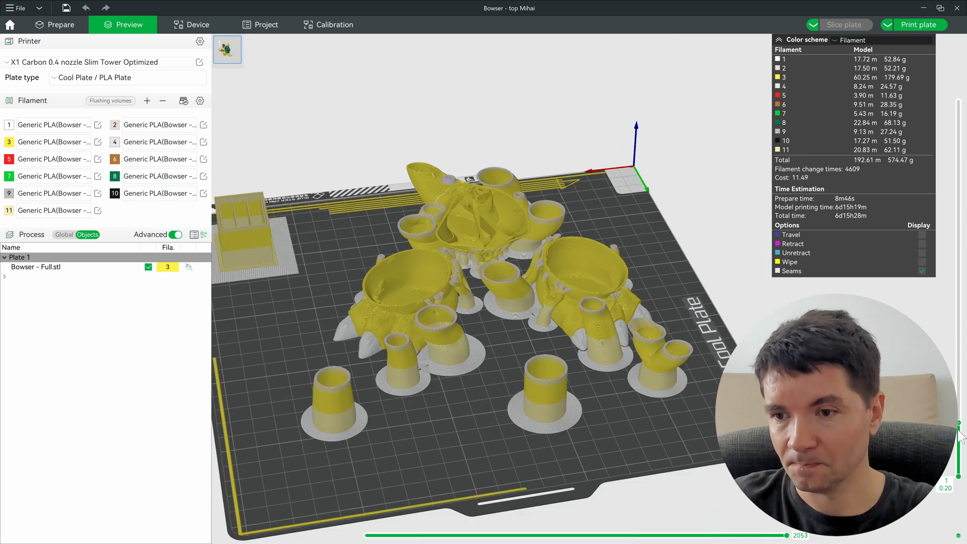
# Step: Choose the Bambu Lab X1 Carbon 0.4 nozzle preset and review the 600.73 m, 1791.70 g re-sliced totals
pyautogui.click(103, 62)
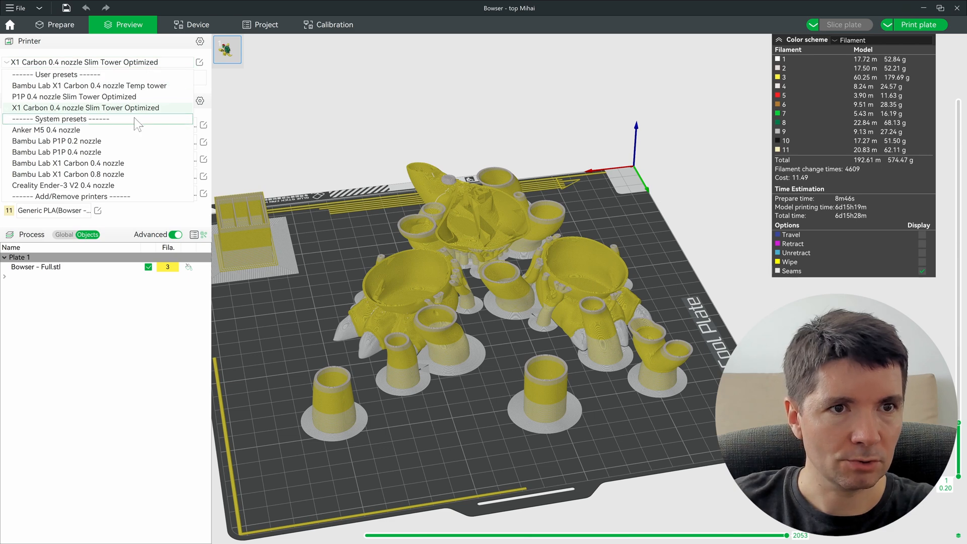
pyautogui.click(105, 165)
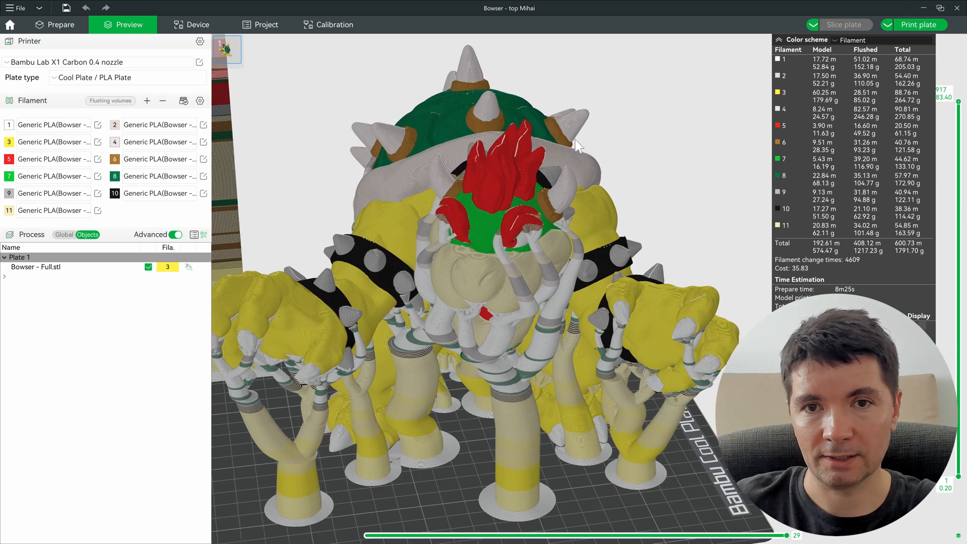
pyautogui.moveTo(563, 161); pyautogui.dragTo(585, 227)
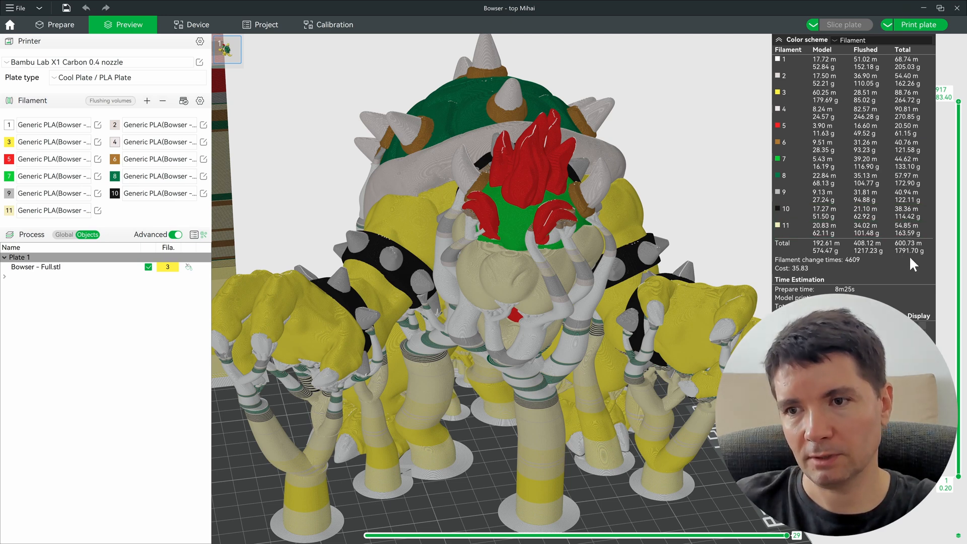
pyautogui.scroll(-4, 564, 204)
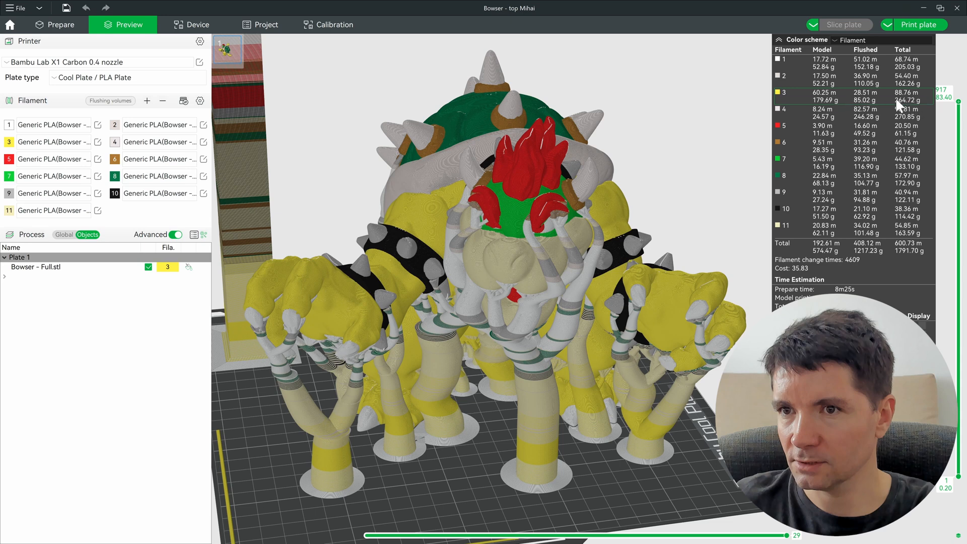
pyautogui.scroll(-2, 679, 183)
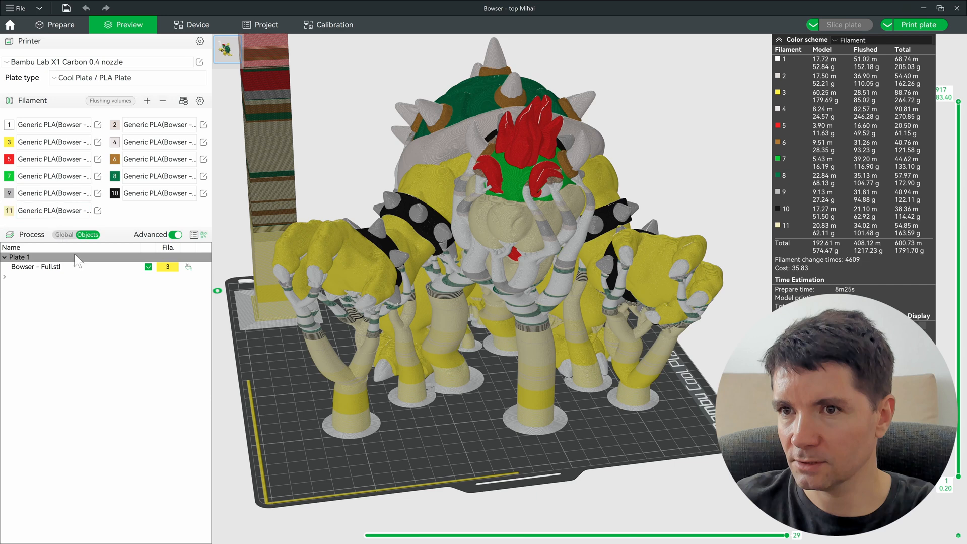
# Step: Select the Bowser - Full.stl object and switch back to the Prepare view
pyautogui.click(74, 267)
pyautogui.click(162, 101)
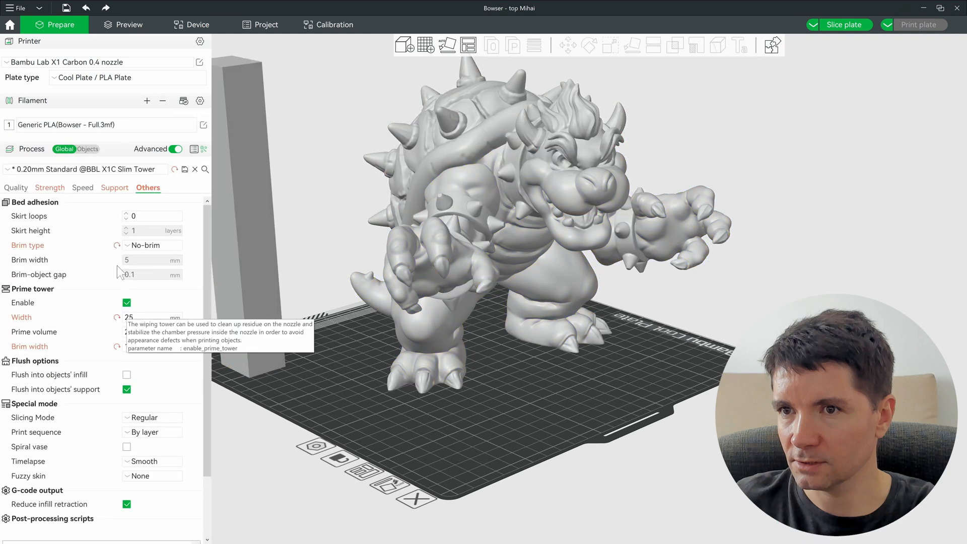
# Step: Disable the prime tower, confirming its removal, and turn off support generation
pyautogui.click(126, 302)
pyautogui.click(615, 313)
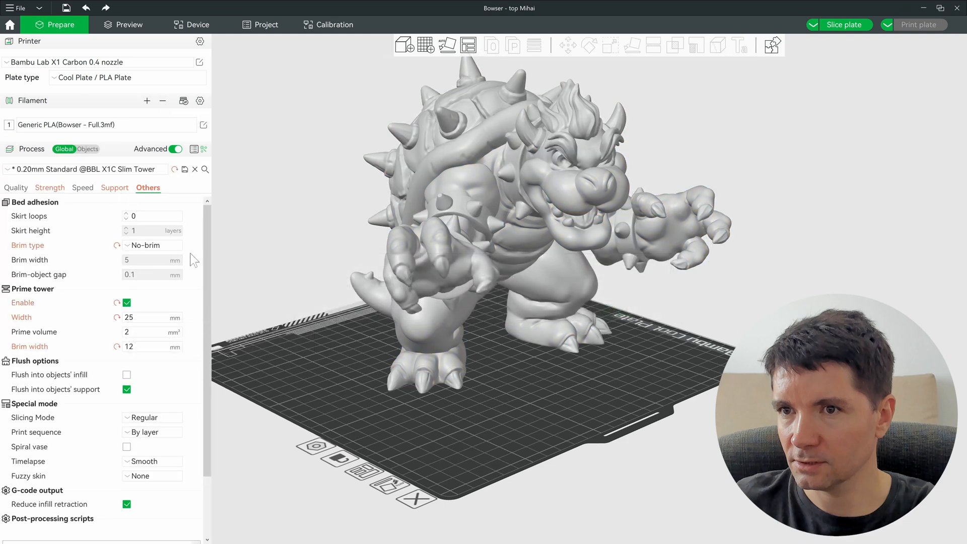
pyautogui.click(115, 187)
pyautogui.click(126, 215)
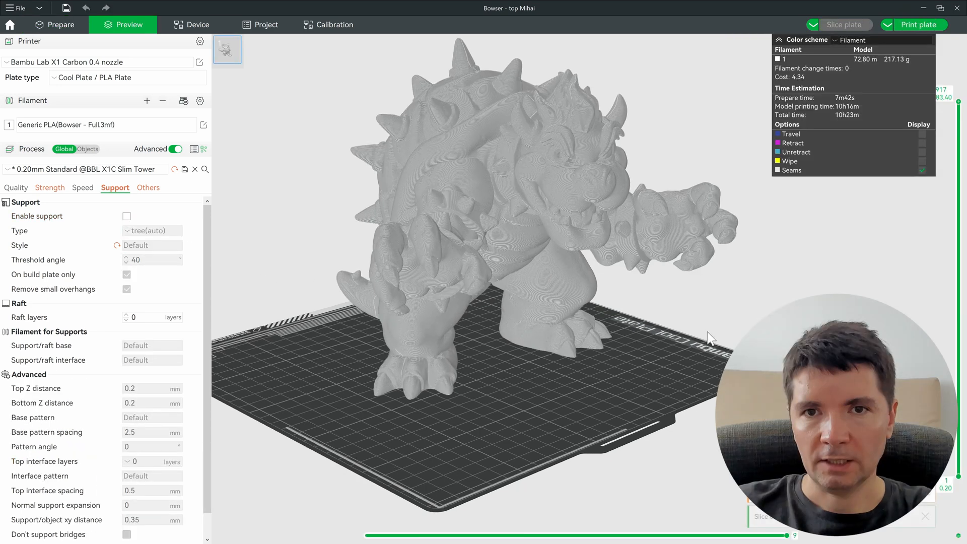
# Step: Orbit and zoom the sliced Bowser preview to view it from above and another side
pyautogui.moveTo(708, 333); pyautogui.dragTo(731, 355)
pyautogui.scroll(2, 726, 361)
pyautogui.moveTo(390, 187)
pyautogui.mouseDown()
pyautogui.moveTo(403, 182)
pyautogui.moveTo(391, 176)
pyautogui.mouseUp()
pyautogui.moveTo(553, 229); pyautogui.dragTo(551, 233)
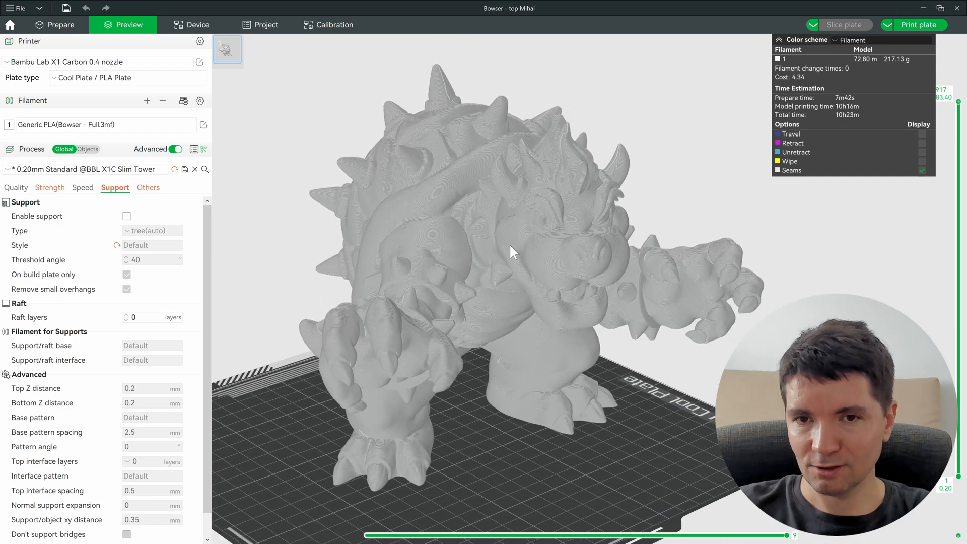
pyautogui.moveTo(643, 272); pyautogui.dragTo(606, 268)
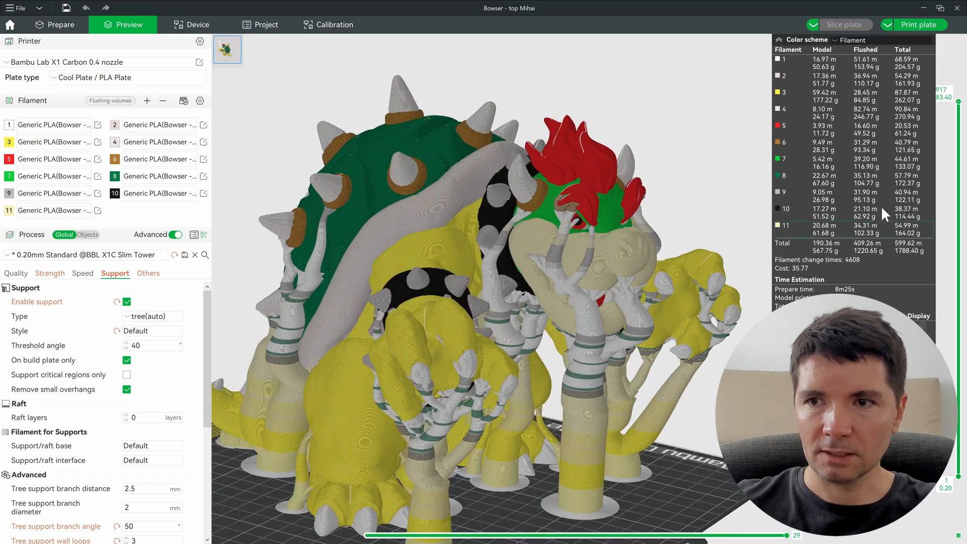
# Step: Step the layer slider through layers 629, 509 and 351, orbiting the cut model, then settle on 555
pyautogui.moveTo(957, 148); pyautogui.dragTo(959, 271)
pyautogui.scroll(3, 434, 214)
pyautogui.moveTo(429, 209); pyautogui.dragTo(458, 237)
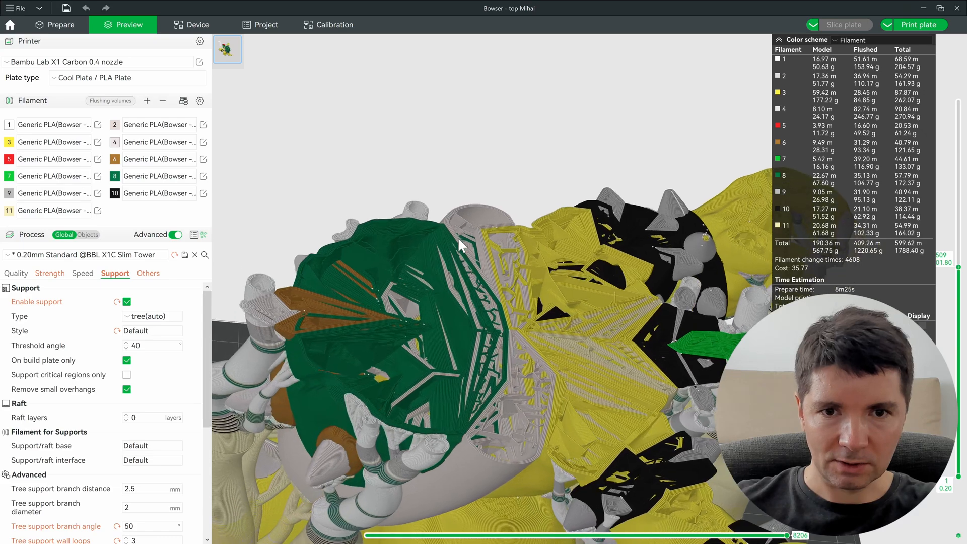
pyautogui.moveTo(435, 277); pyautogui.dragTo(449, 388)
pyautogui.moveTo(343, 325); pyautogui.dragTo(440, 190)
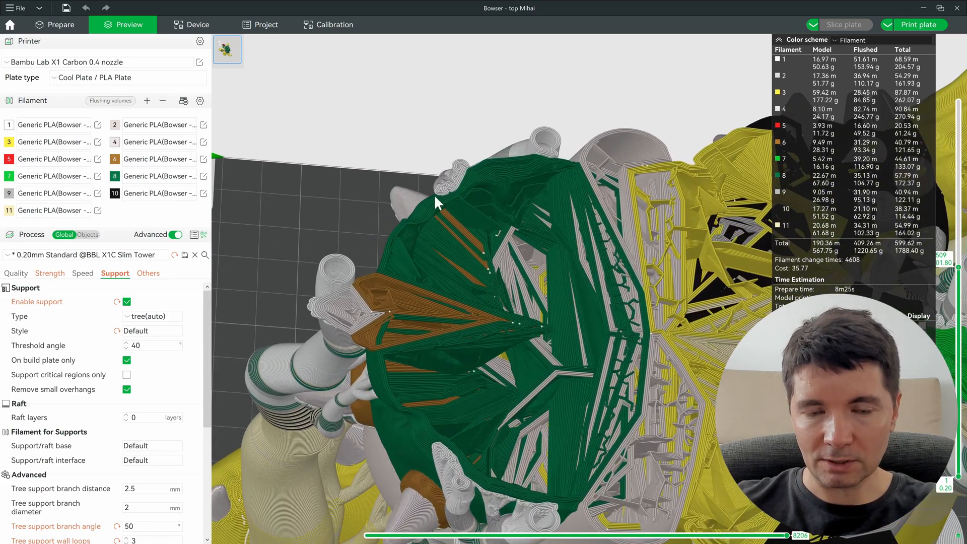
pyautogui.moveTo(479, 300); pyautogui.dragTo(552, 186)
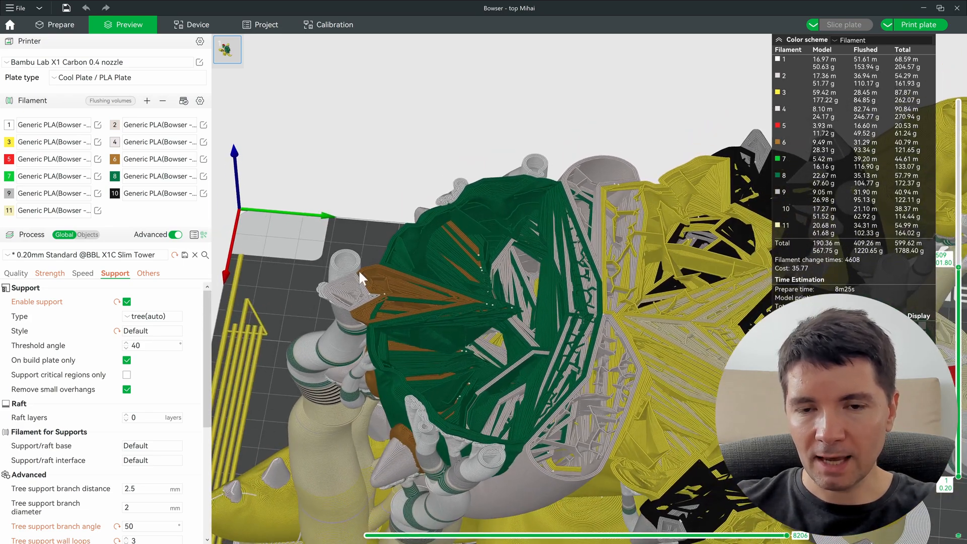
pyautogui.moveTo(616, 259); pyautogui.dragTo(609, 176)
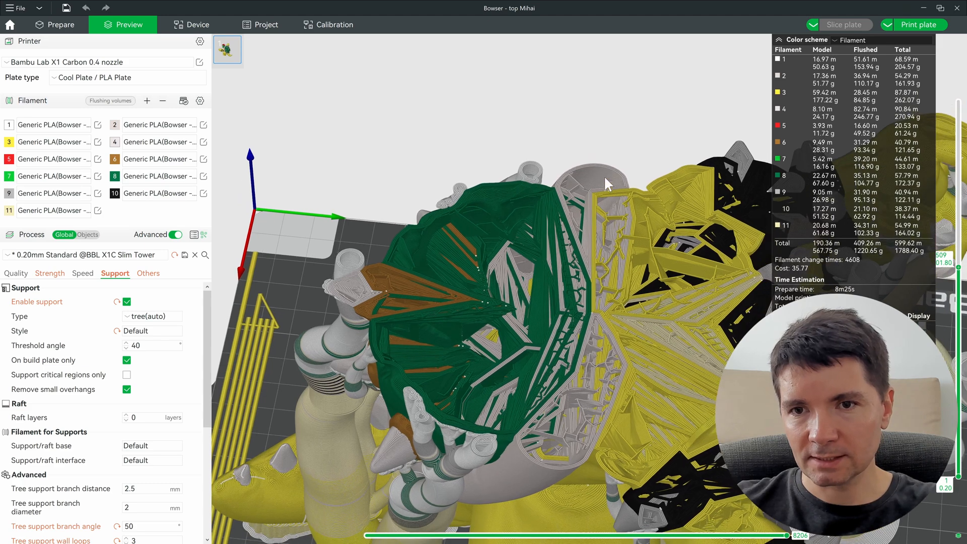
pyautogui.moveTo(668, 301); pyautogui.dragTo(495, 288)
pyautogui.moveTo(959, 267); pyautogui.dragTo(956, 311)
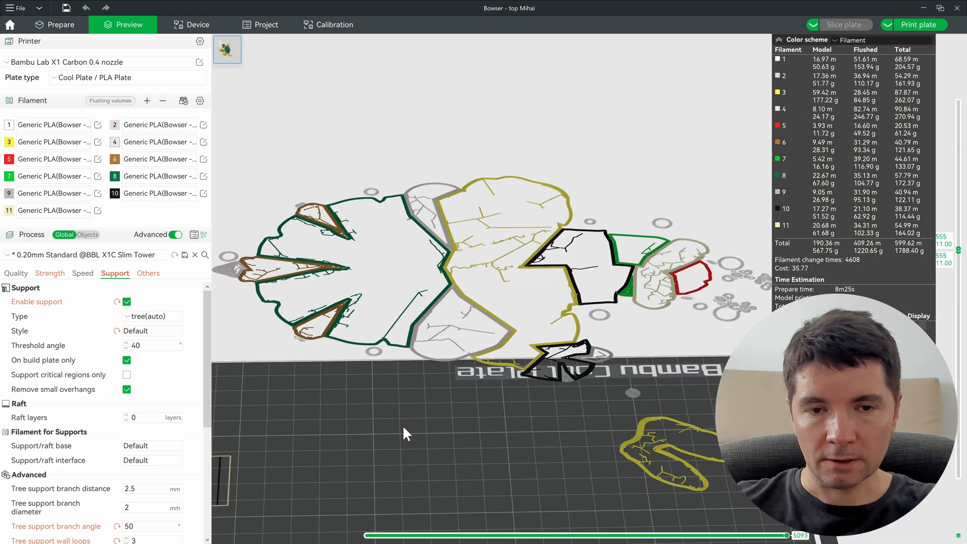
pyautogui.moveTo(426, 409); pyautogui.dragTo(462, 218)
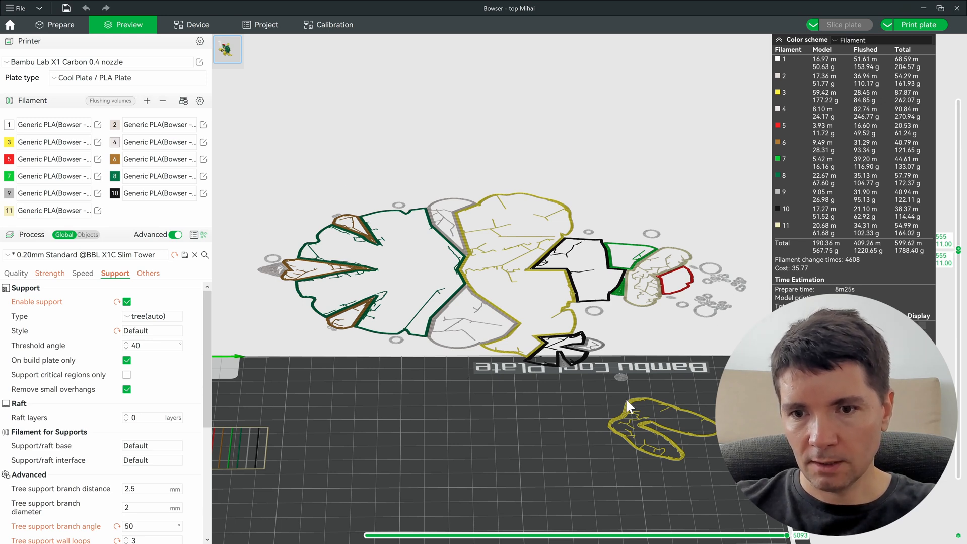
# Step: Inspect layer 555's yellow, black, brown and green colour sections up close
pyautogui.scroll(6, 593, 386)
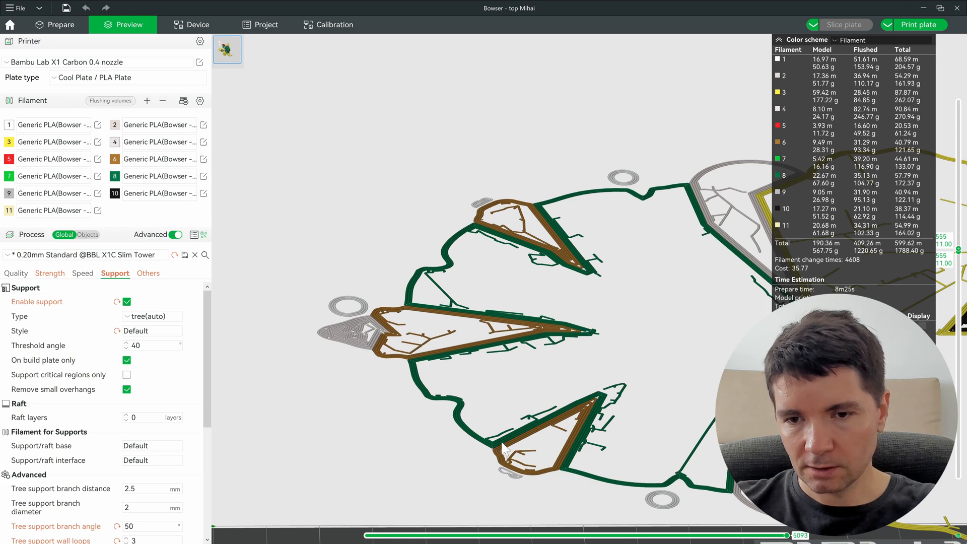
pyautogui.moveTo(673, 342); pyautogui.dragTo(420, 315, button='right')
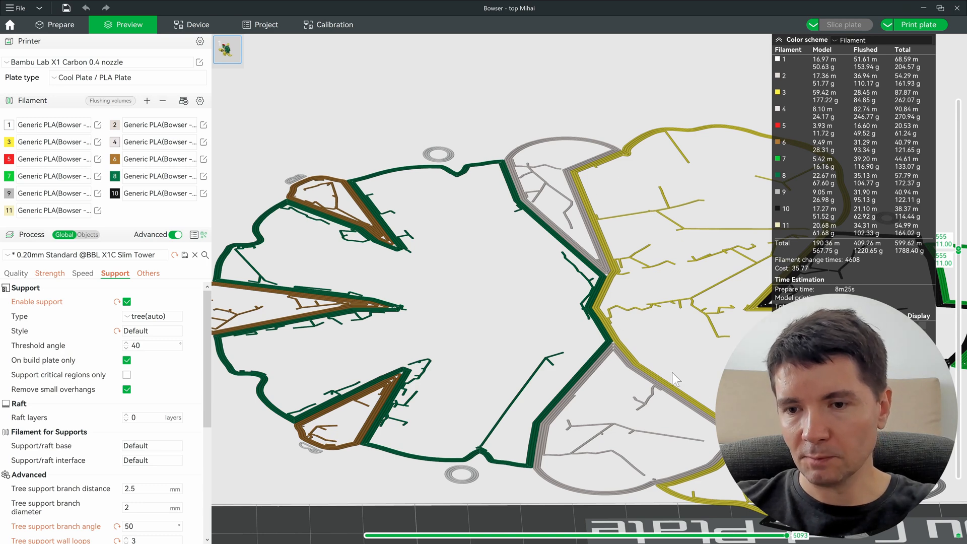
pyautogui.moveTo(643, 376); pyautogui.dragTo(462, 268, button='right')
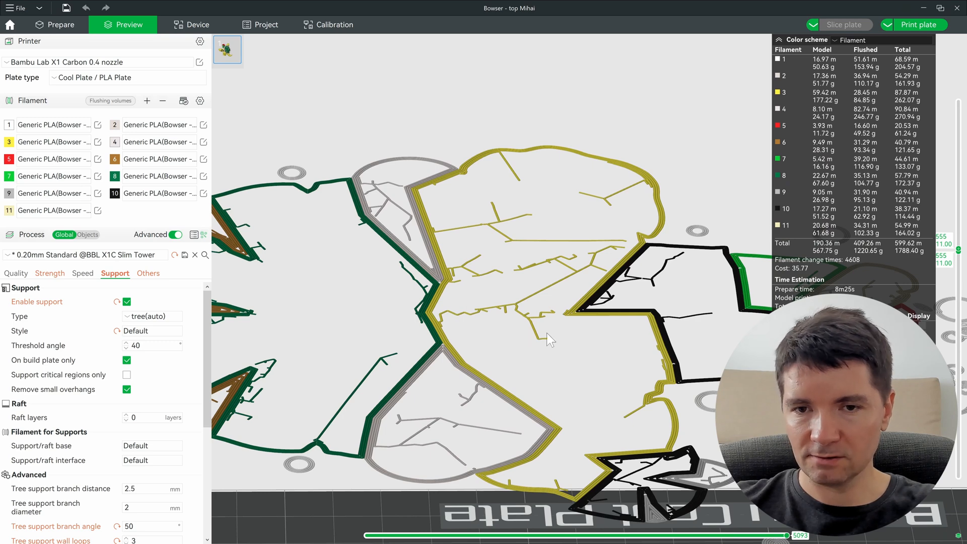
pyautogui.moveTo(501, 346); pyautogui.dragTo(740, 324, button='right')
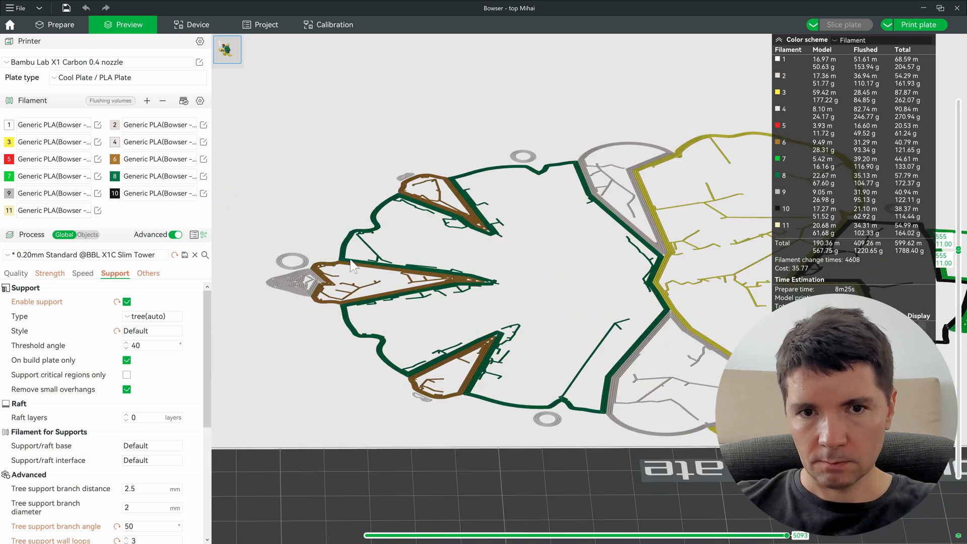
pyautogui.scroll(5, 411, 272)
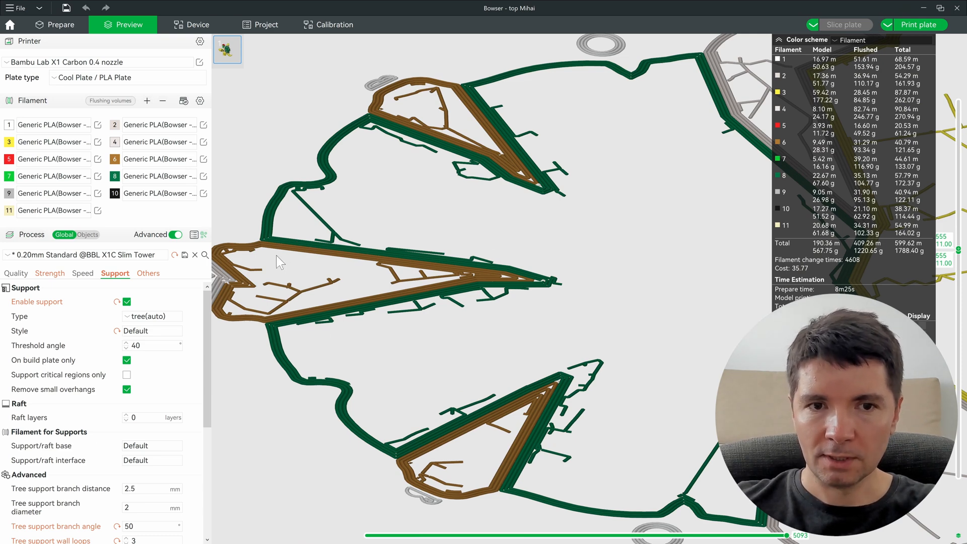
pyautogui.moveTo(278, 256); pyautogui.dragTo(319, 261, button='right')
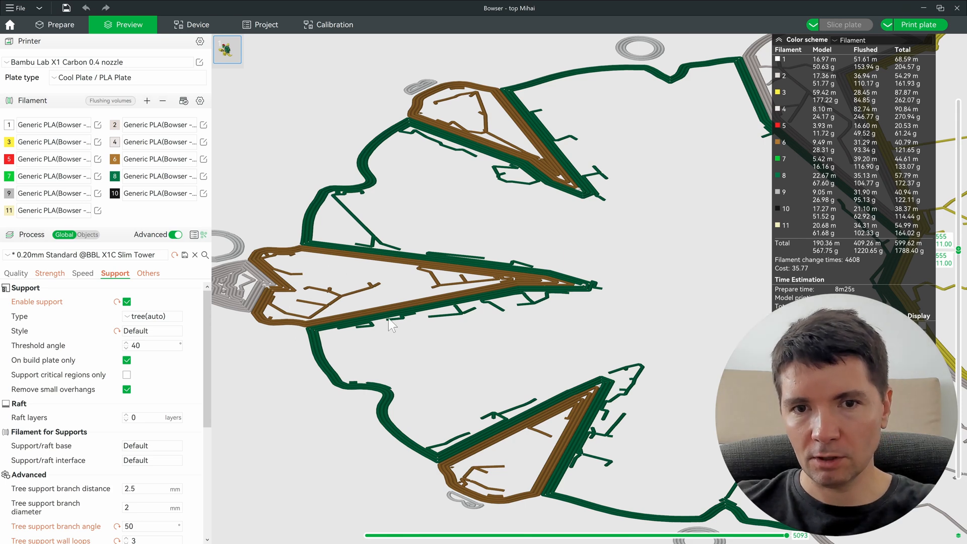
pyautogui.scroll(-3, 417, 322)
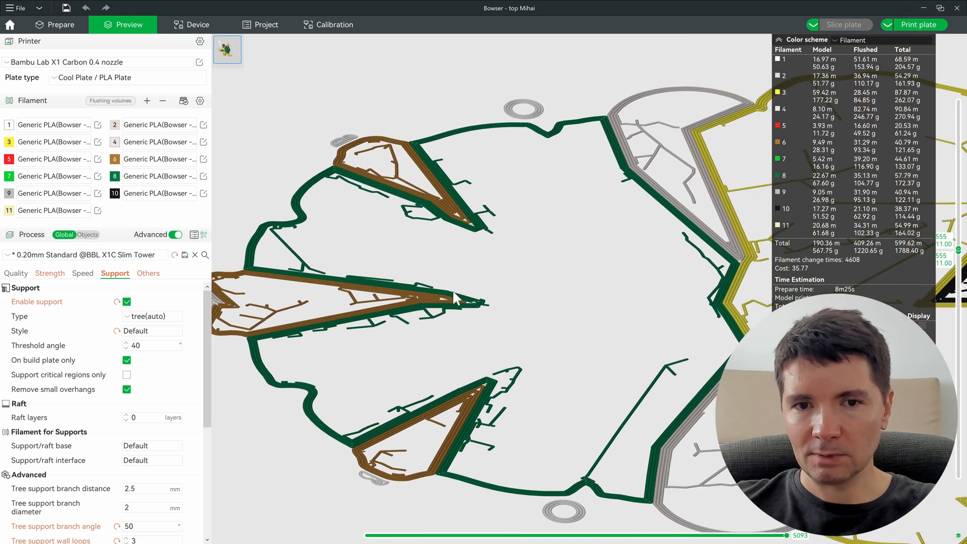
pyautogui.scroll(-1, 313, 338)
pyautogui.scroll(-1, 304, 328)
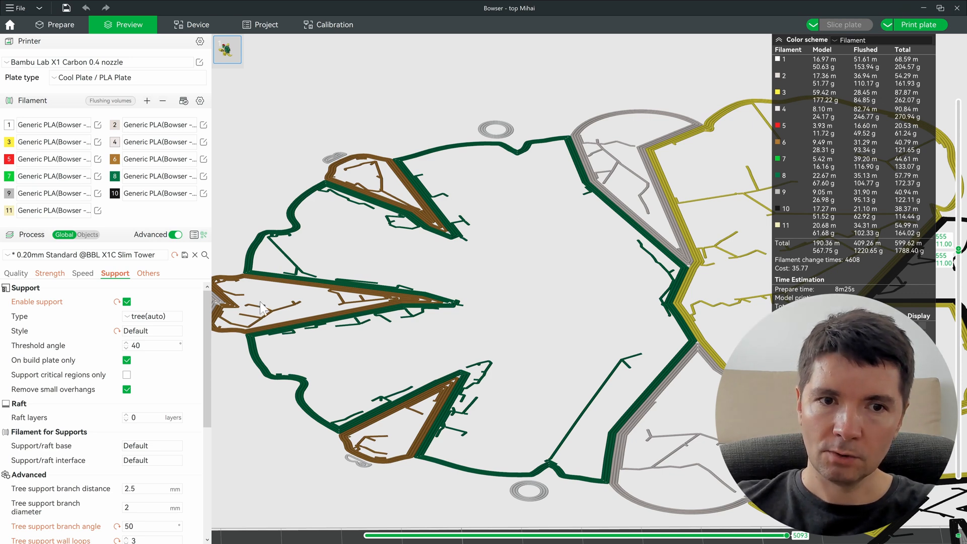
pyautogui.scroll(3, 262, 294)
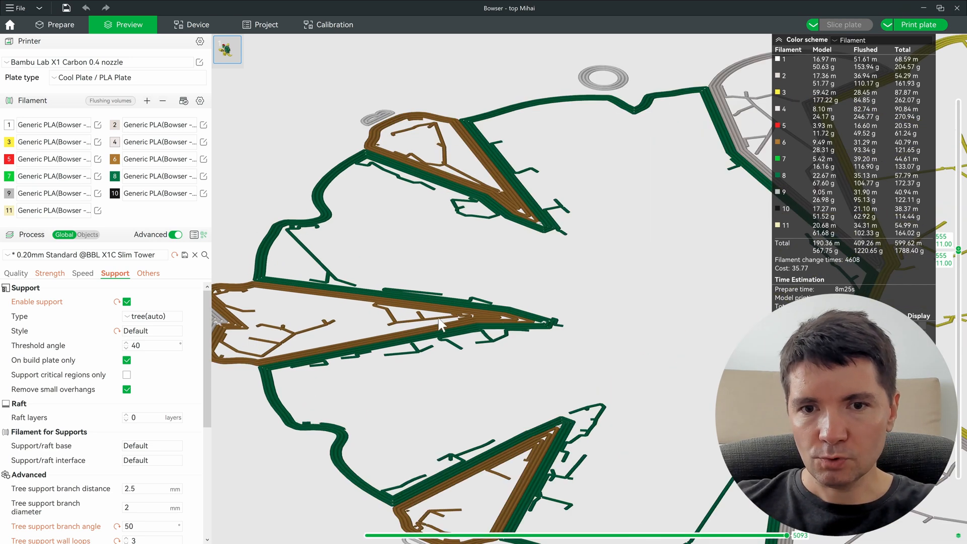
pyautogui.scroll(-5, 455, 308)
# Step: Reframe the whole layer and extend the preview range to layers 1–555
pyautogui.moveTo(431, 291); pyautogui.dragTo(432, 285)
pyautogui.moveTo(489, 347); pyautogui.dragTo(430, 265, button='right')
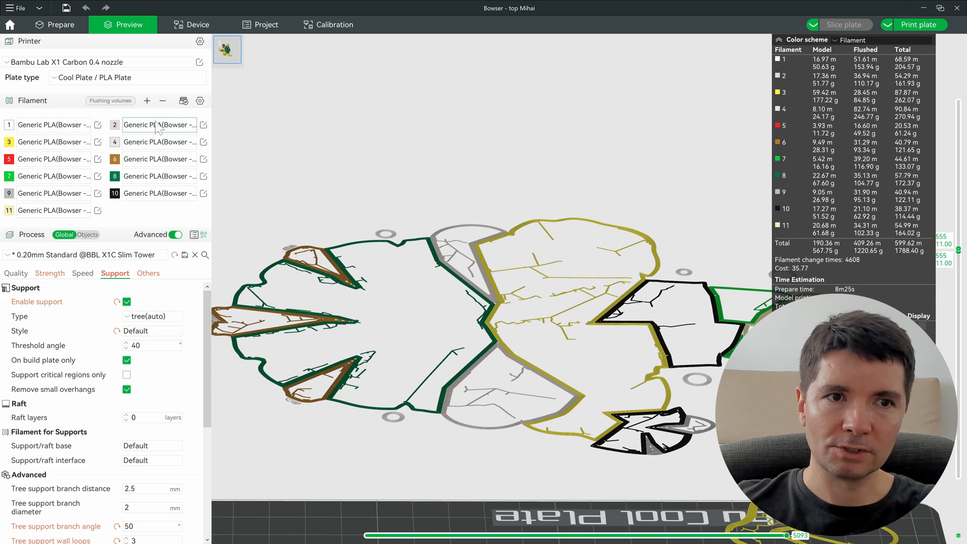
pyautogui.scroll(-2, 417, 320)
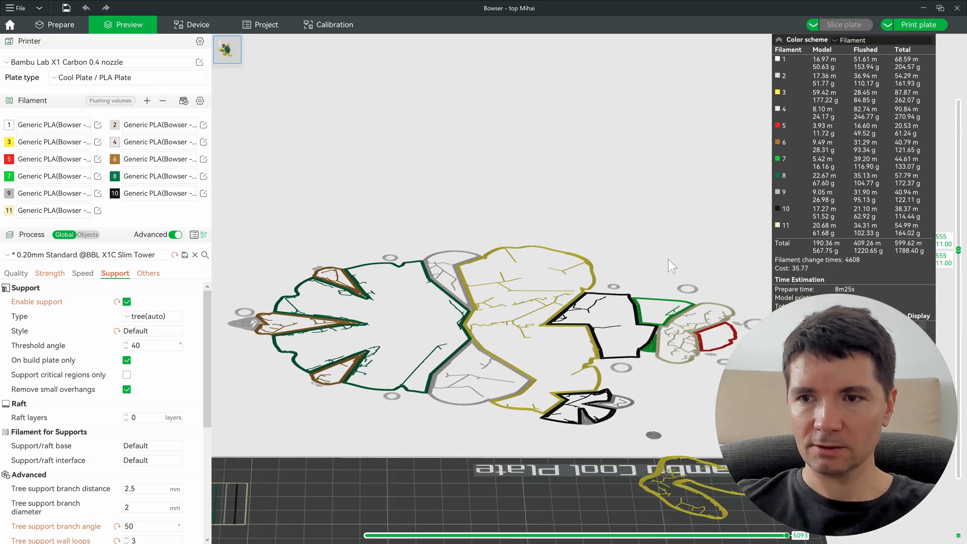
pyautogui.moveTo(958, 254); pyautogui.dragTo(952, 489)
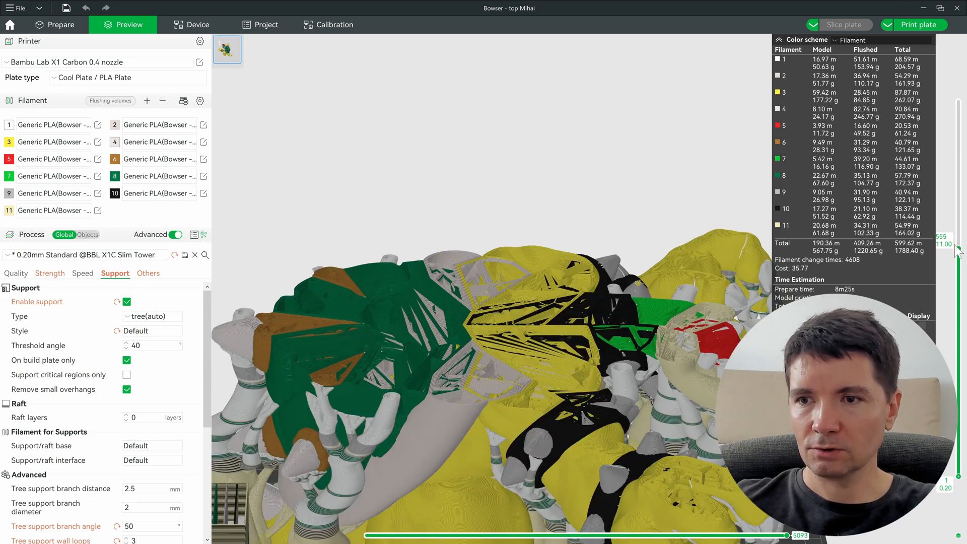
# Step: Show the sliced Bowser up to its top layer and orbit to expose the feet and build plate
pyautogui.click(960, 98)
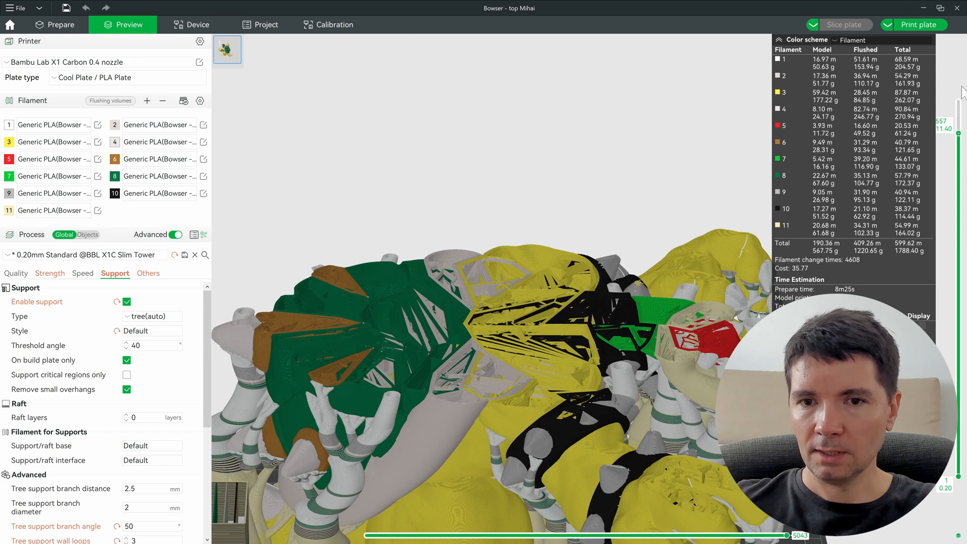
pyautogui.moveTo(515, 215); pyautogui.dragTo(627, 349)
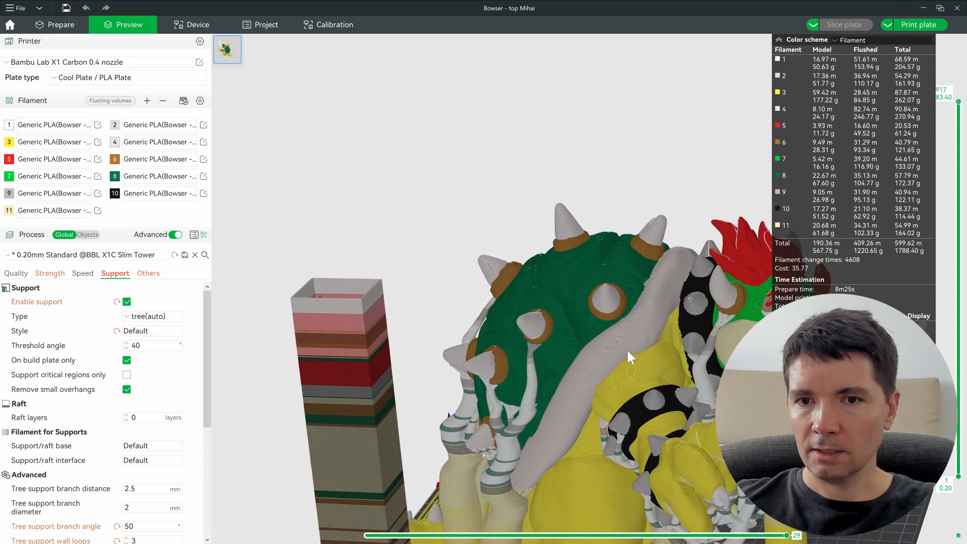
pyautogui.moveTo(627, 348); pyautogui.dragTo(513, 243, button='right')
pyautogui.moveTo(513, 242); pyautogui.dragTo(812, 250)
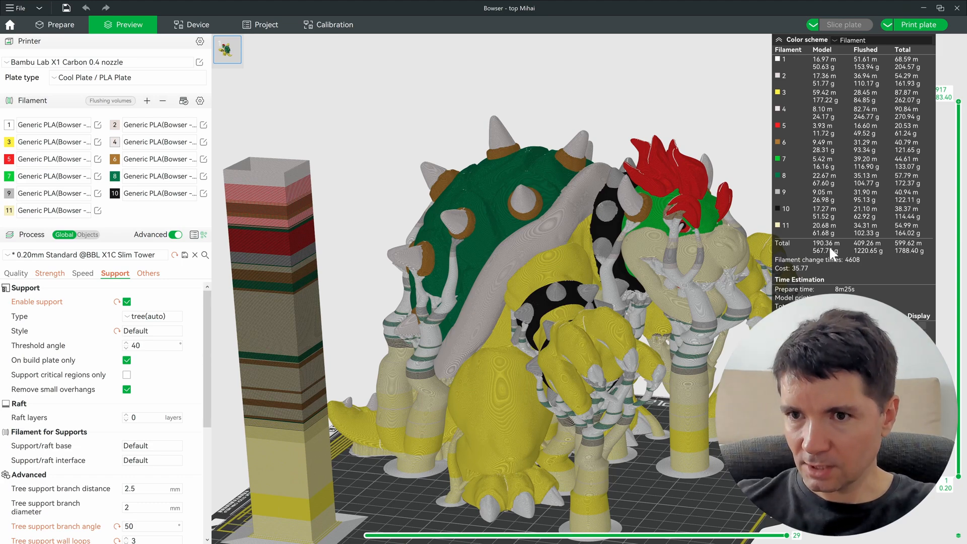
# Step: Check the Quality process settings and return to the Prepare tab
pyautogui.scroll(2, 554, 265)
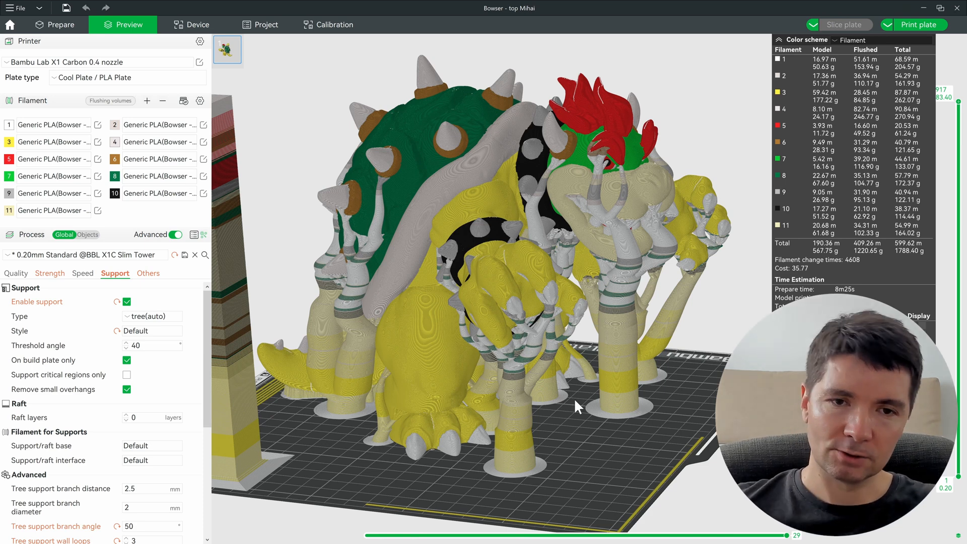
pyautogui.moveTo(575, 401); pyautogui.dragTo(594, 418, button='right')
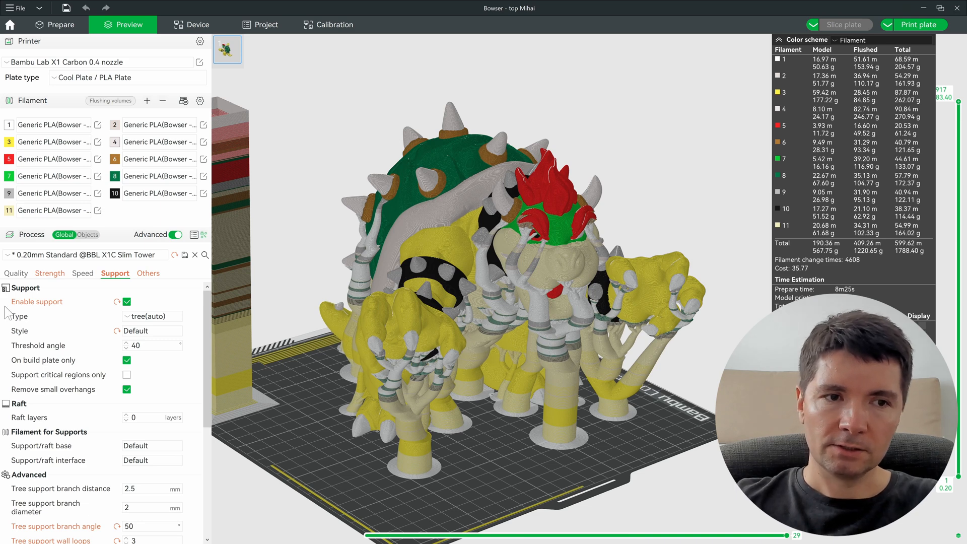
pyautogui.click(16, 273)
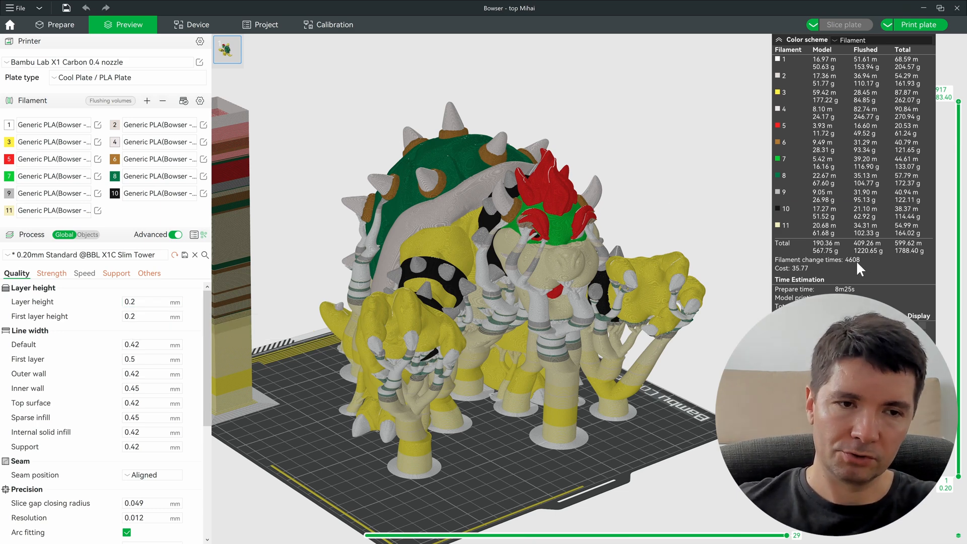
pyautogui.click(55, 25)
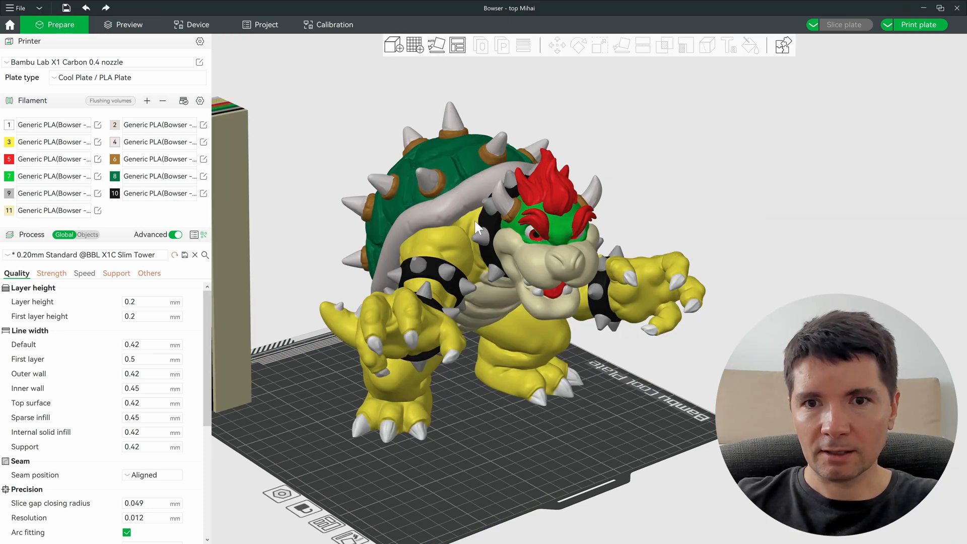
# Step: Scale the Bowser model uniformly to 70%
pyautogui.click(385, 190)
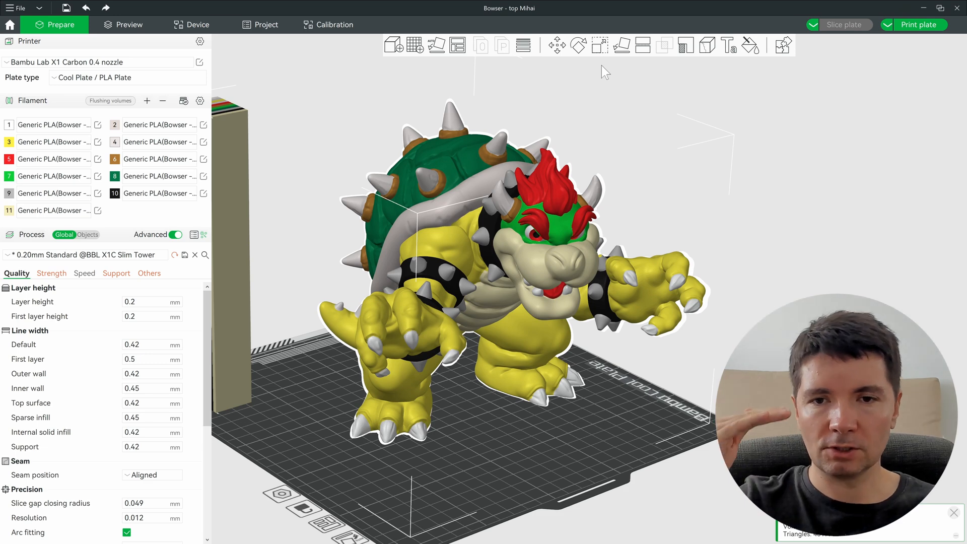
pyautogui.press('s')
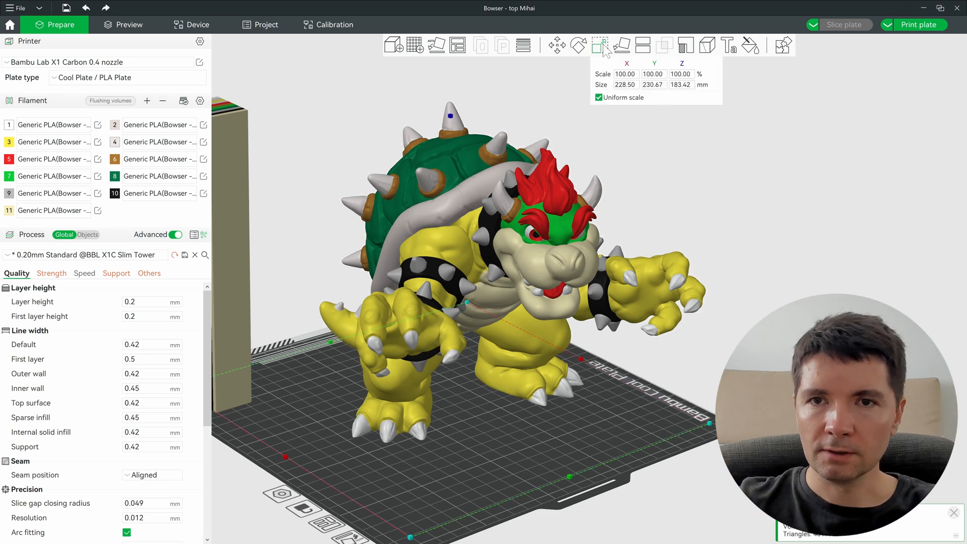
pyautogui.click(686, 76)
pyautogui.write('70')
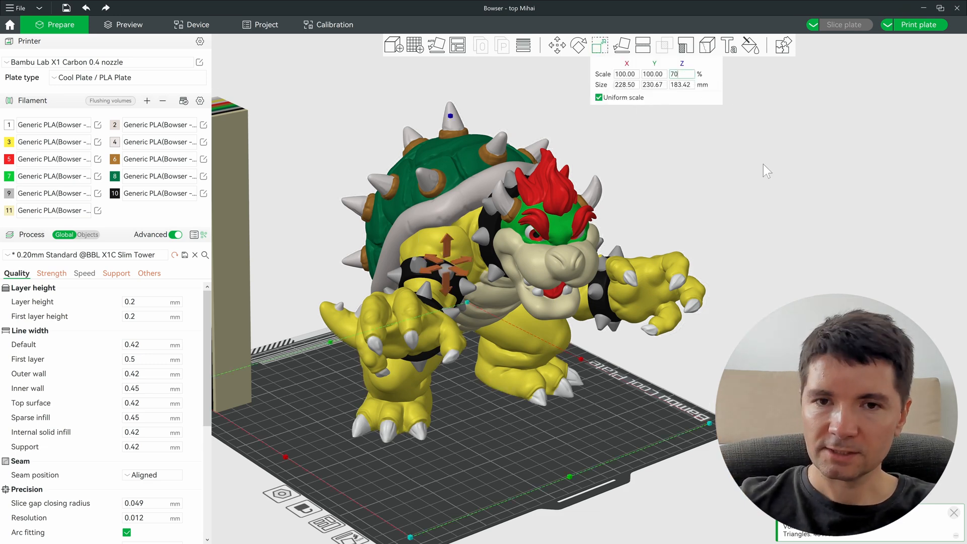
pyautogui.press('Return')
pyautogui.moveTo(648, 410); pyautogui.dragTo(601, 303)
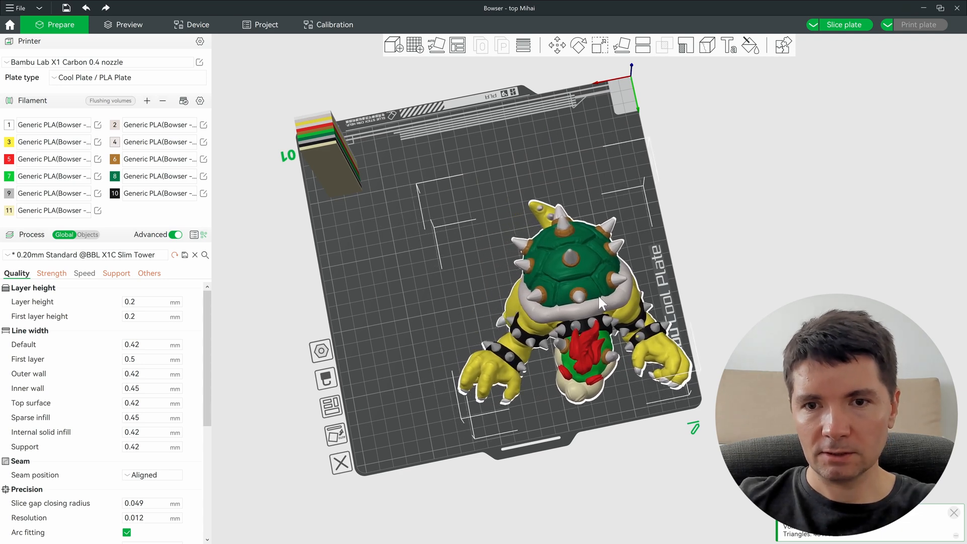
# Step: Paste a second Bowser copy, move it up-left and rotate it 180°
pyautogui.hotkey('ctrl', 'c')
pyautogui.hotkey('ctrl', 'v')
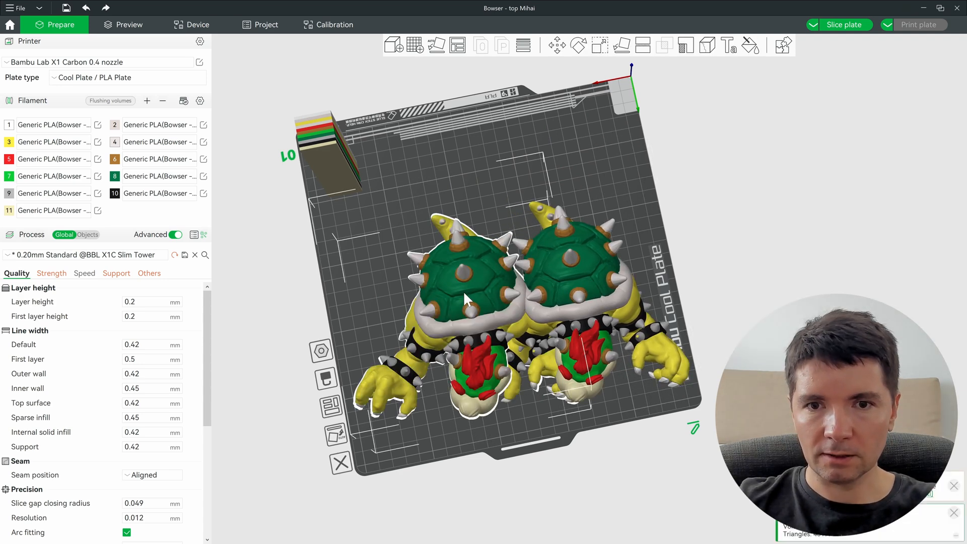
pyautogui.moveTo(464, 291); pyautogui.dragTo(428, 186)
pyautogui.scroll(-2, 242, 249)
pyautogui.press('r')
pyautogui.moveTo(258, 195); pyautogui.dragTo(472, 209)
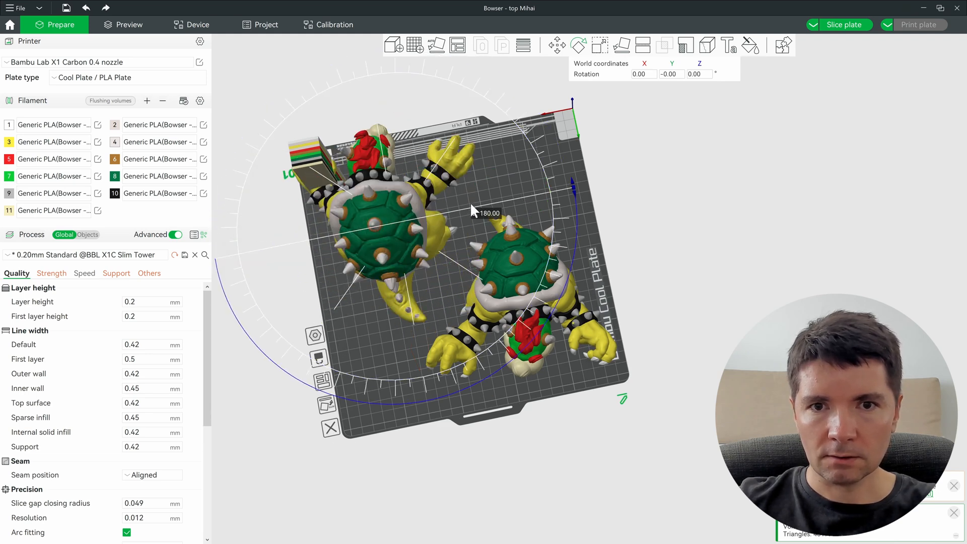
pyautogui.click(707, 207)
pyautogui.scroll(5, 591, 228)
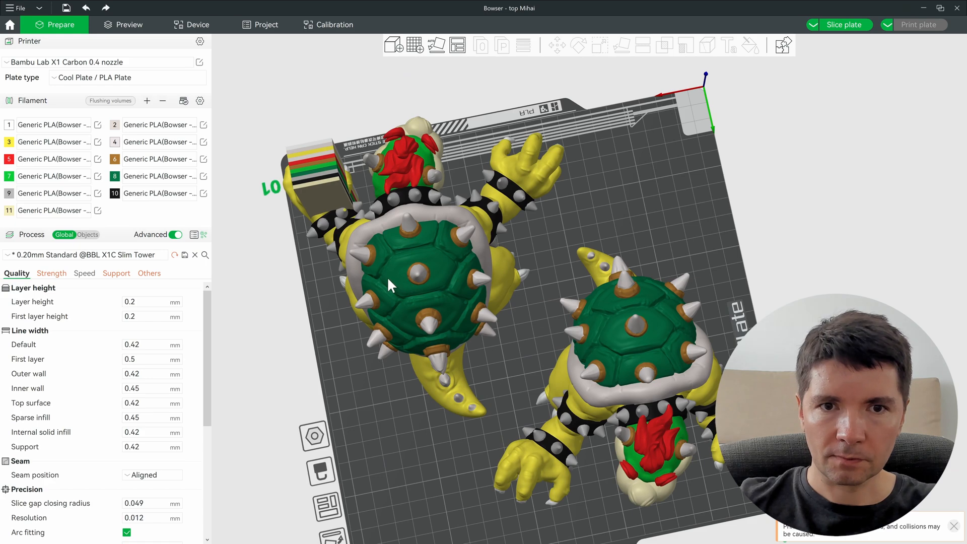
# Step: Move the left Bowser down and place the prime tower at the plate's top-right
pyautogui.moveTo(388, 280); pyautogui.dragTo(415, 349)
pyautogui.moveTo(326, 174); pyautogui.dragTo(625, 85)
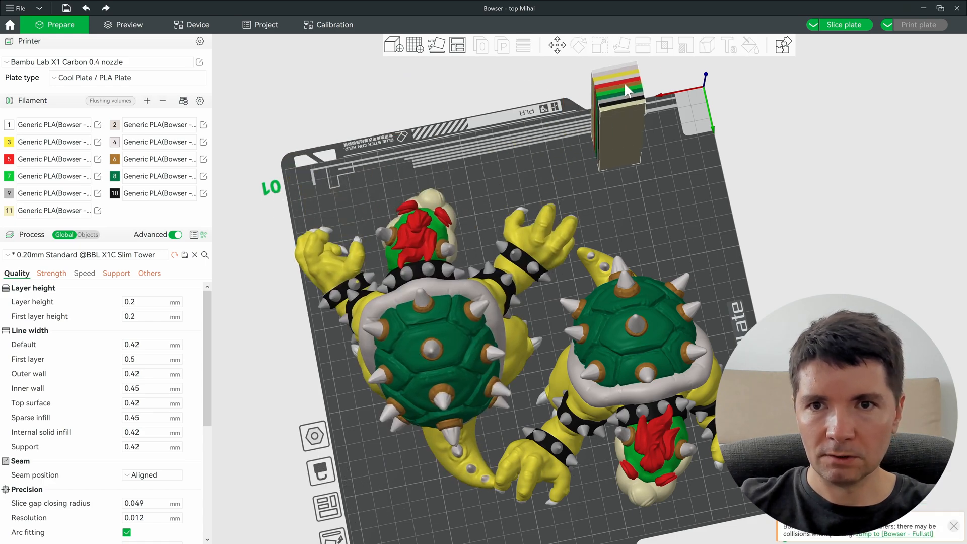
pyautogui.moveTo(625, 84); pyautogui.dragTo(631, 85)
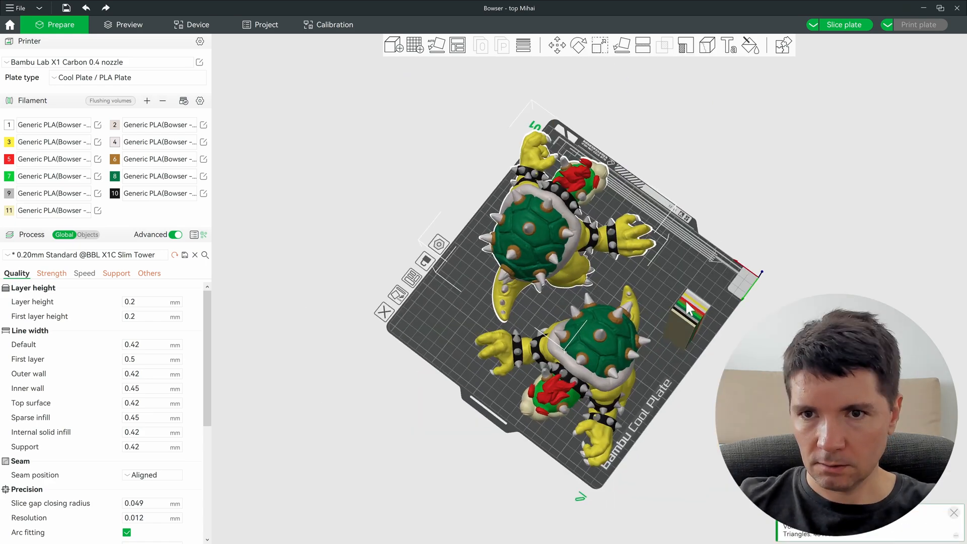
pyautogui.moveTo(687, 307); pyautogui.dragTo(637, 318)
pyautogui.scroll(4, 637, 318)
pyautogui.scroll(2, 638, 317)
pyautogui.moveTo(637, 317); pyautogui.dragTo(594, 243, button='right')
pyautogui.scroll(-4, 594, 244)
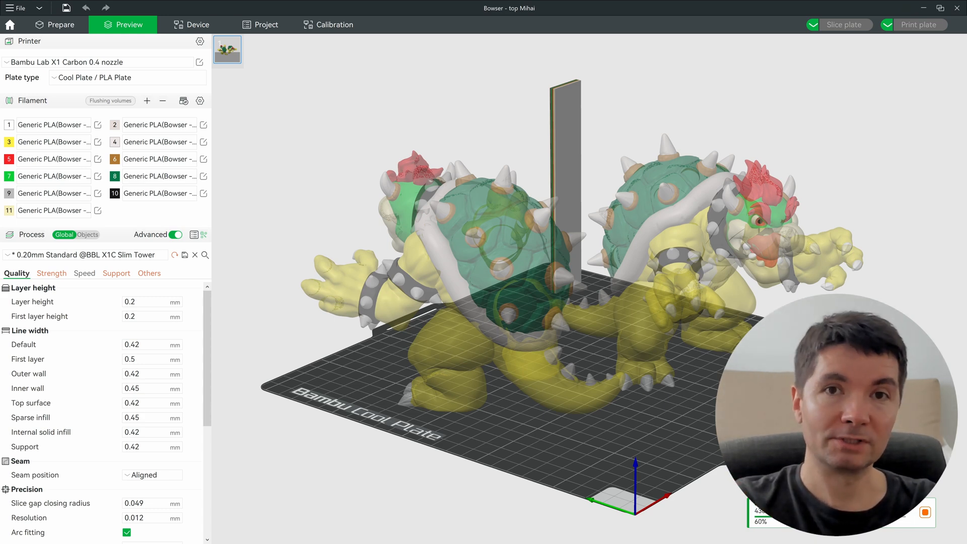
# Step: Orbit and zoom the sliced two-Bowser preview to check the 1361.66 g, 4d16h35m totals
pyautogui.moveTo(483, 303); pyautogui.dragTo(511, 300)
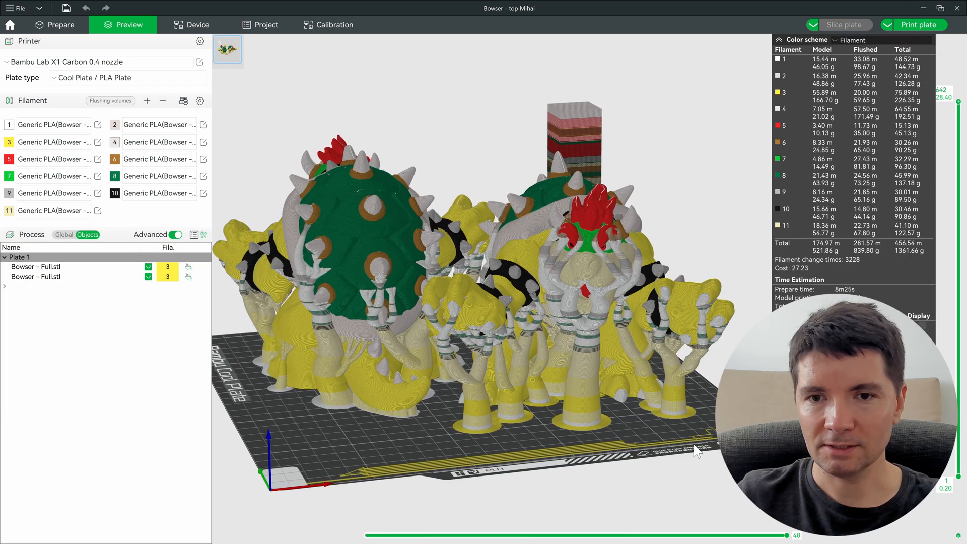
pyautogui.moveTo(695, 449)
pyautogui.mouseDown()
pyautogui.moveTo(687, 454)
pyautogui.moveTo(693, 447)
pyautogui.mouseUp()
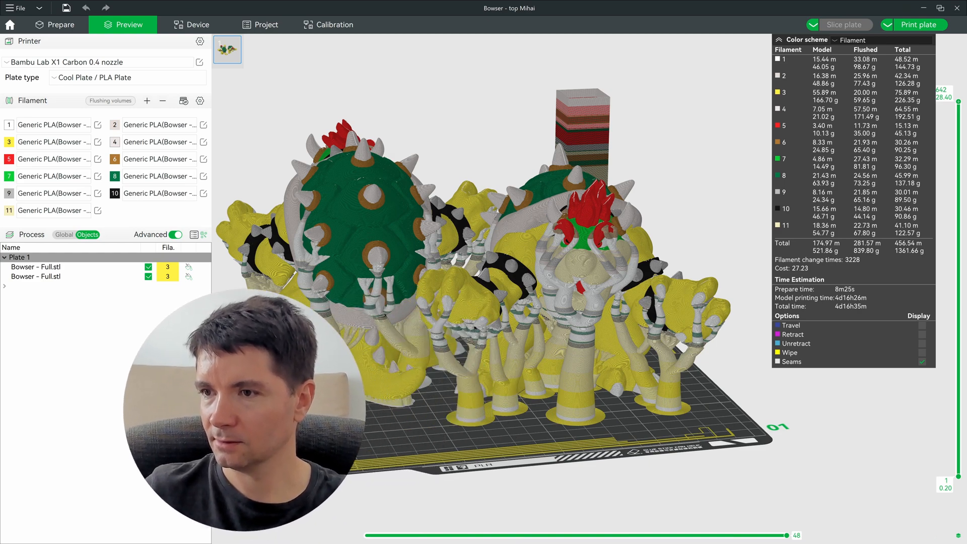
pyautogui.scroll(3, 552, 310)
pyautogui.moveTo(585, 292)
pyautogui.mouseDown()
pyautogui.moveTo(576, 278)
pyautogui.moveTo(588, 257)
pyautogui.moveTo(583, 295)
pyautogui.mouseUp()
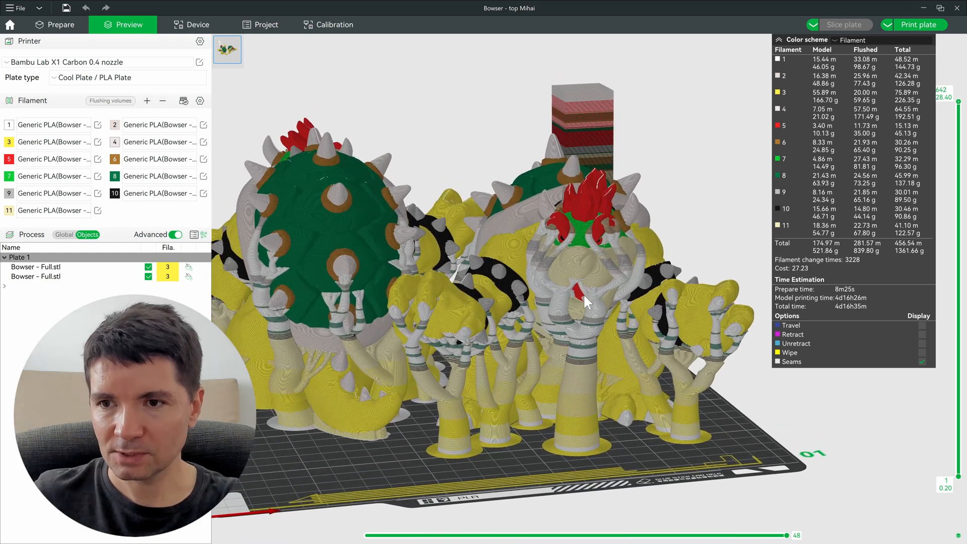